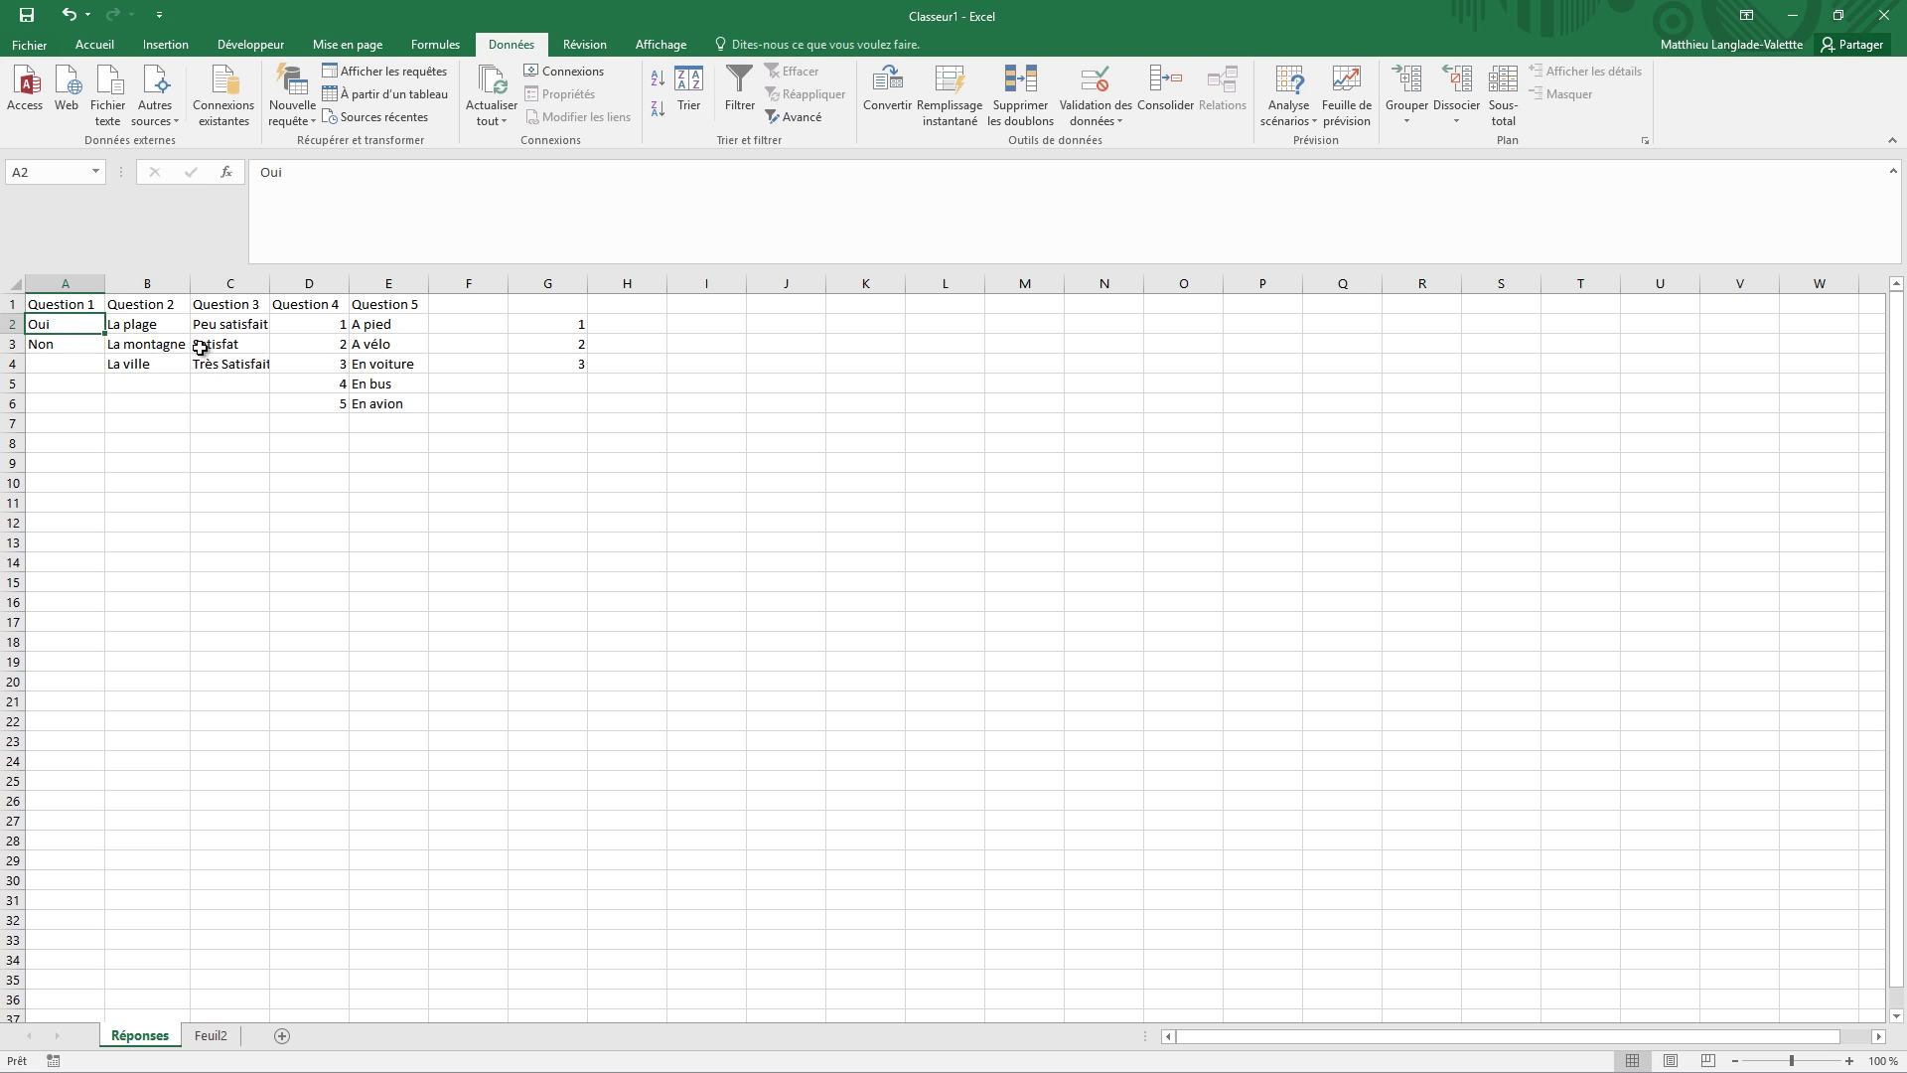
shift+click(169, 363)
click(164, 367)
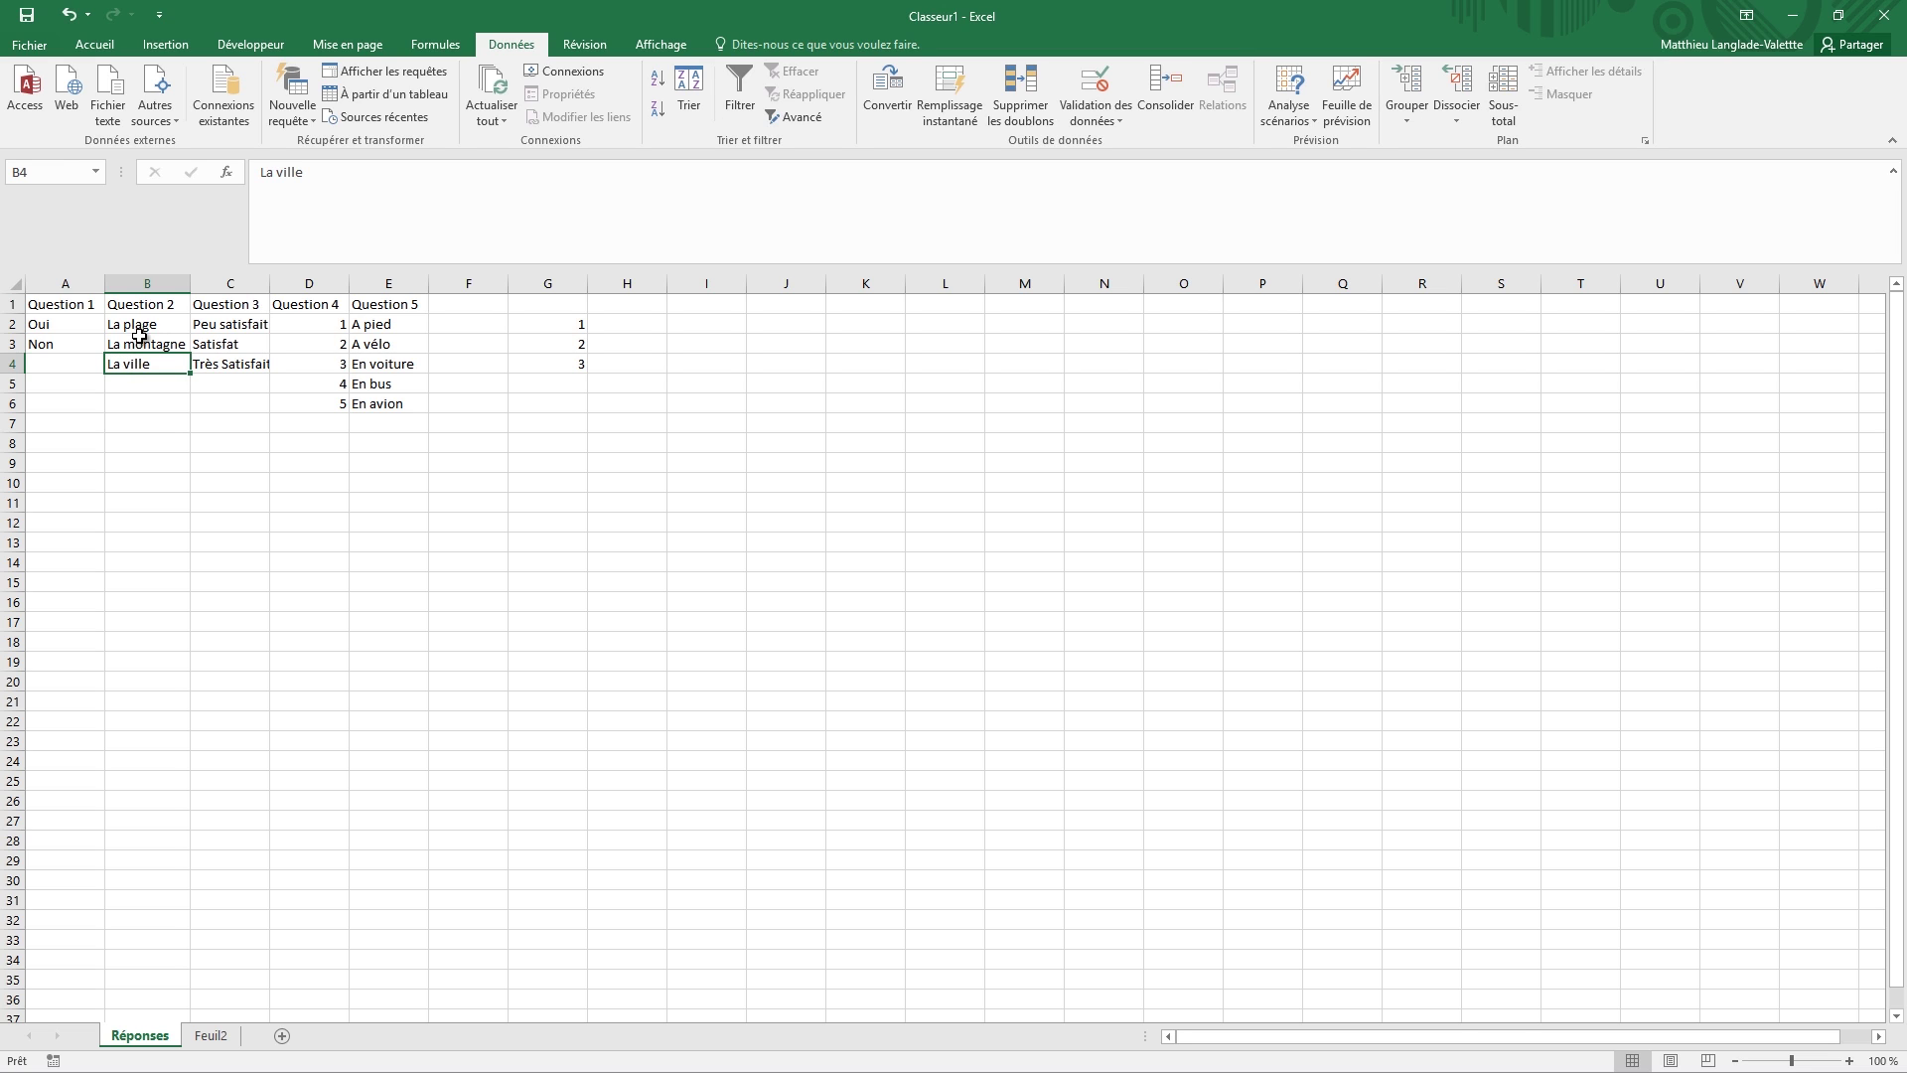
click(142, 328)
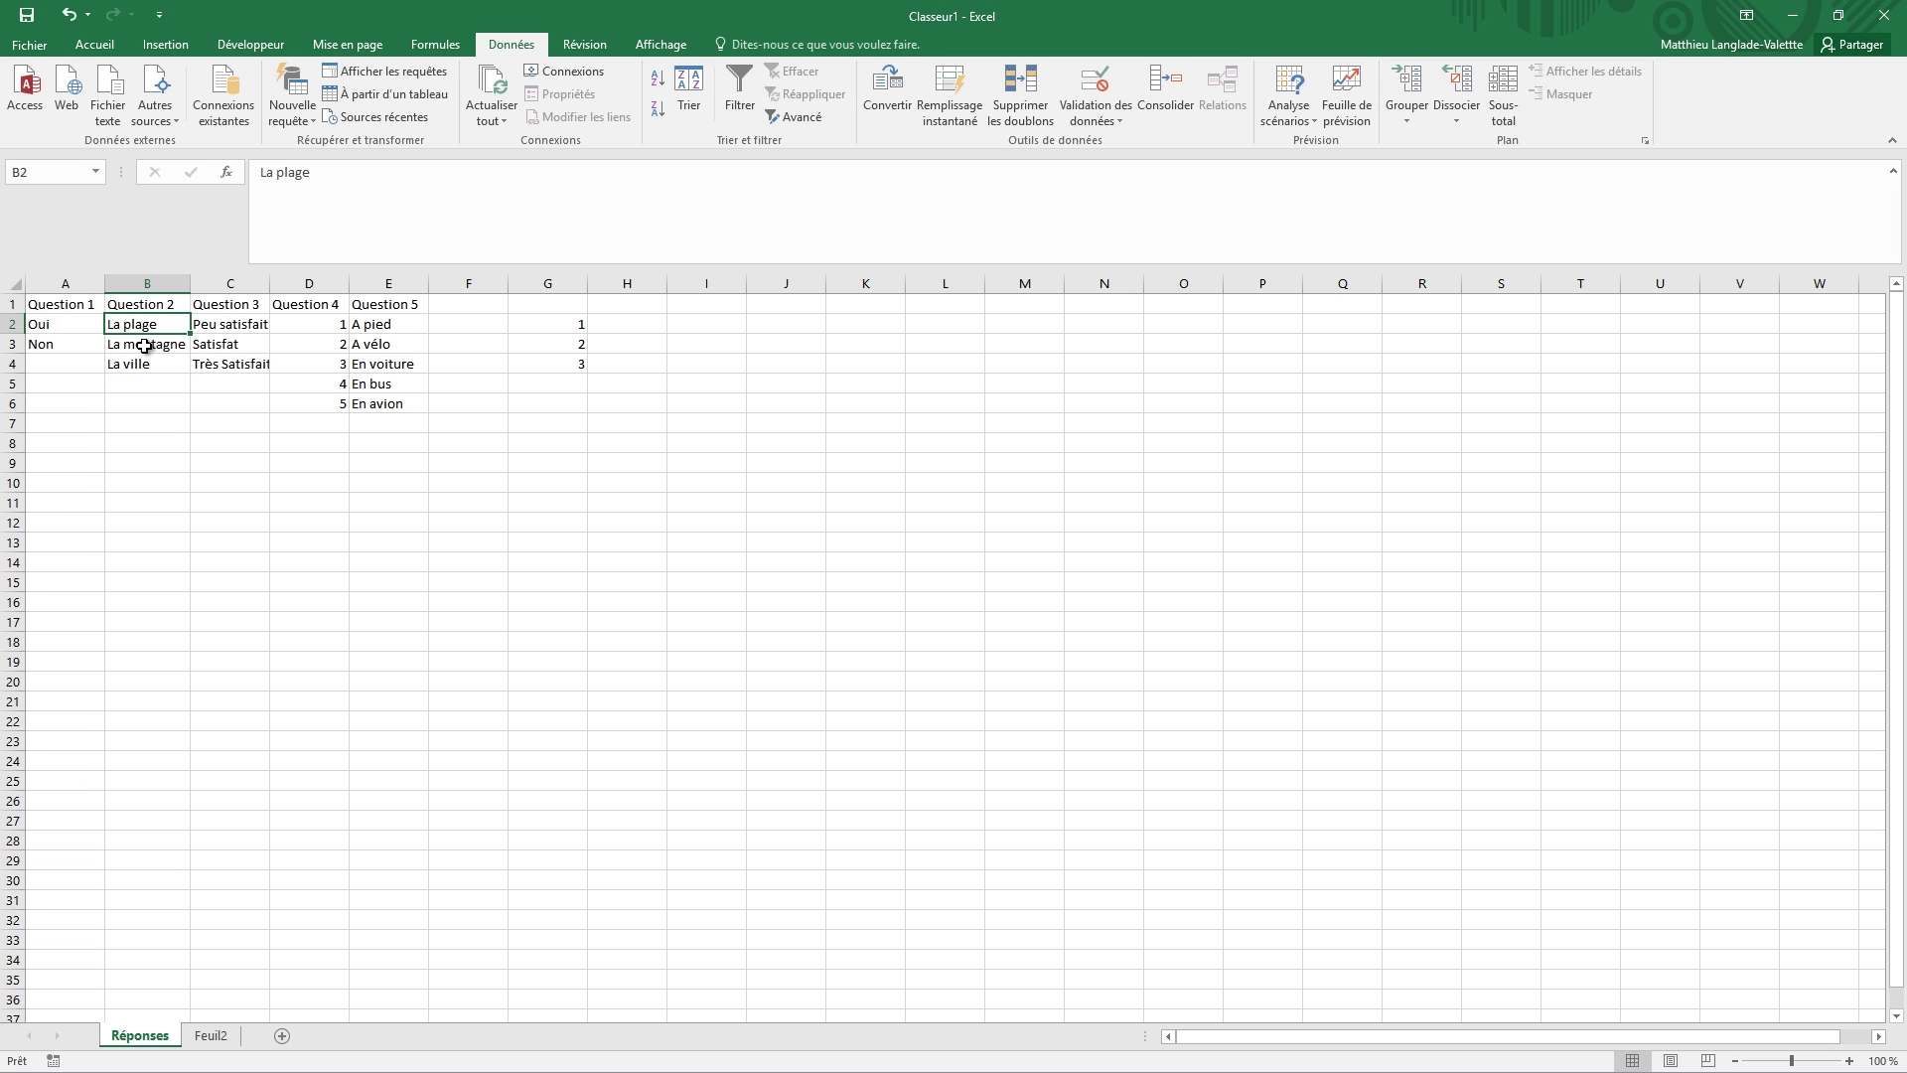
click(214, 363)
click(236, 326)
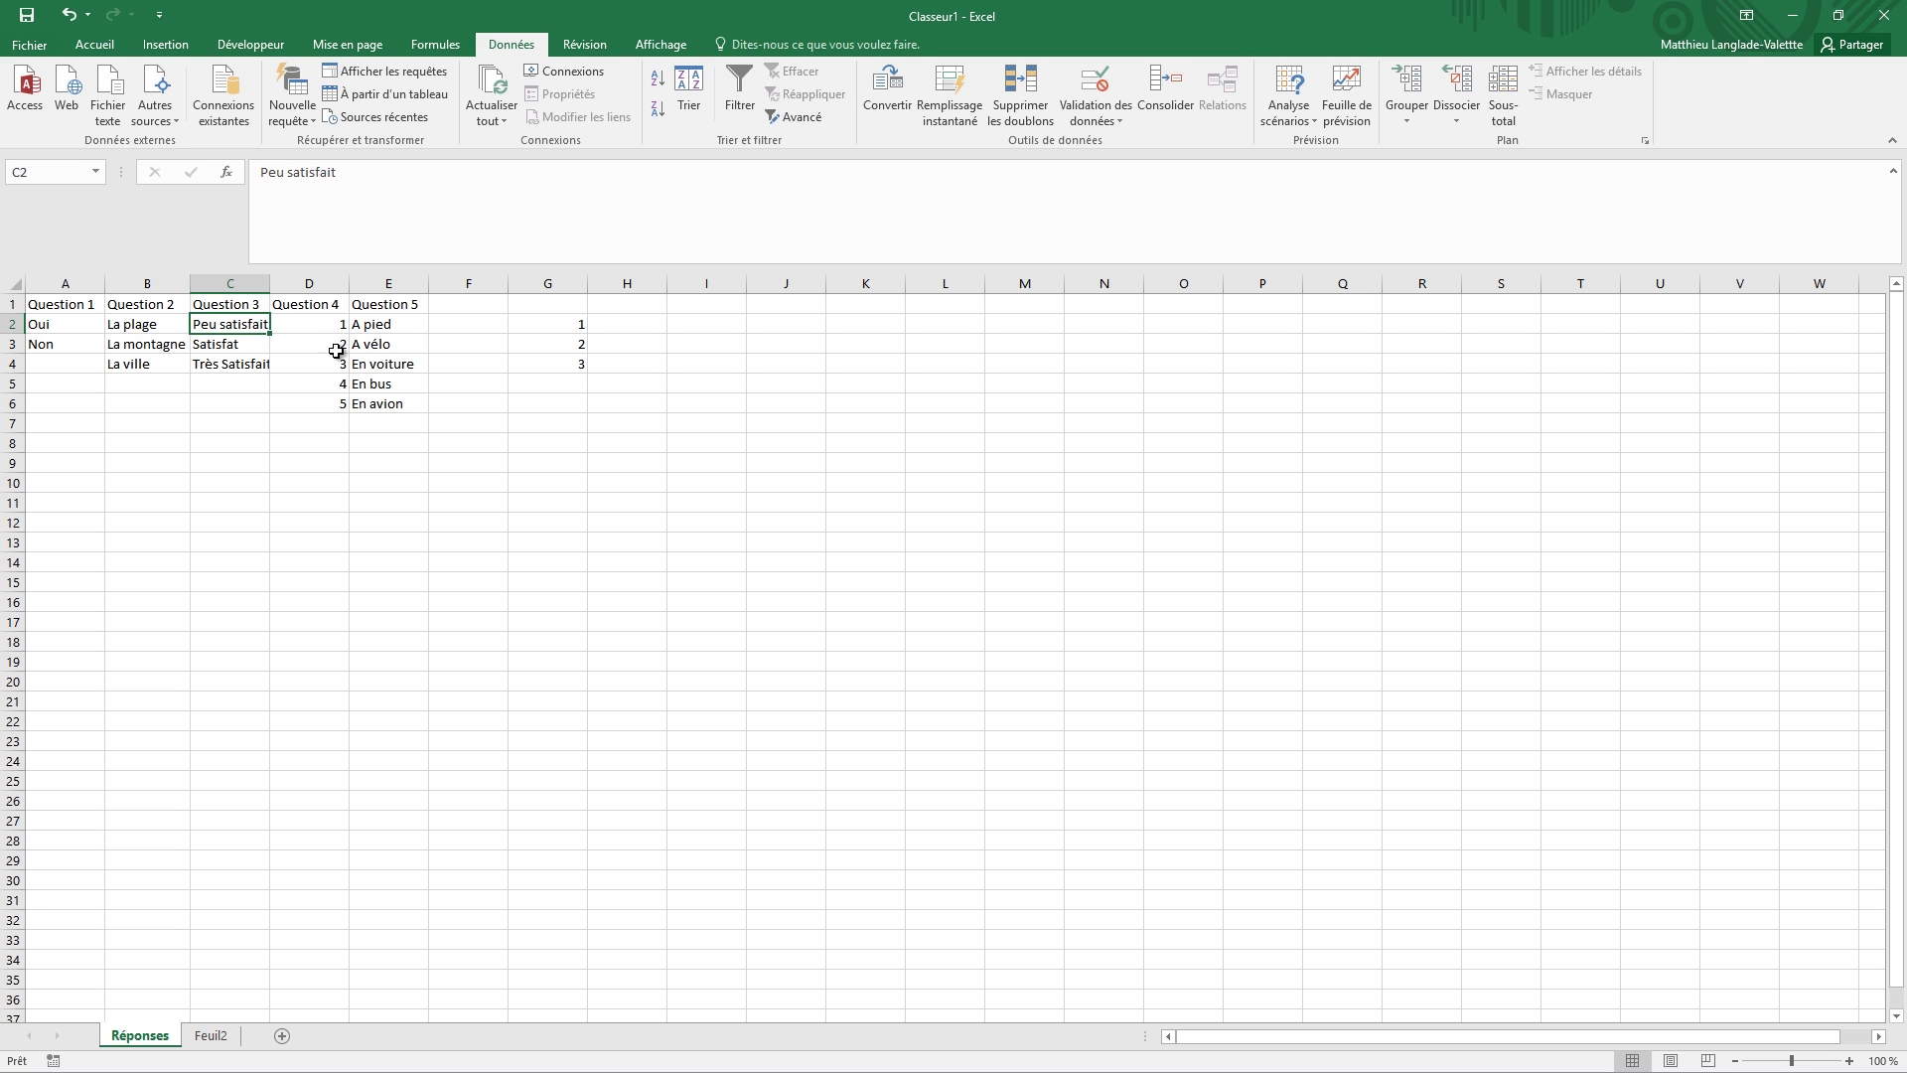
- Clear the leftover numbers in cells G2:G4 of the Réponses sheet
drag(502, 316, 571, 368)
key(Delete)
click(547, 403)
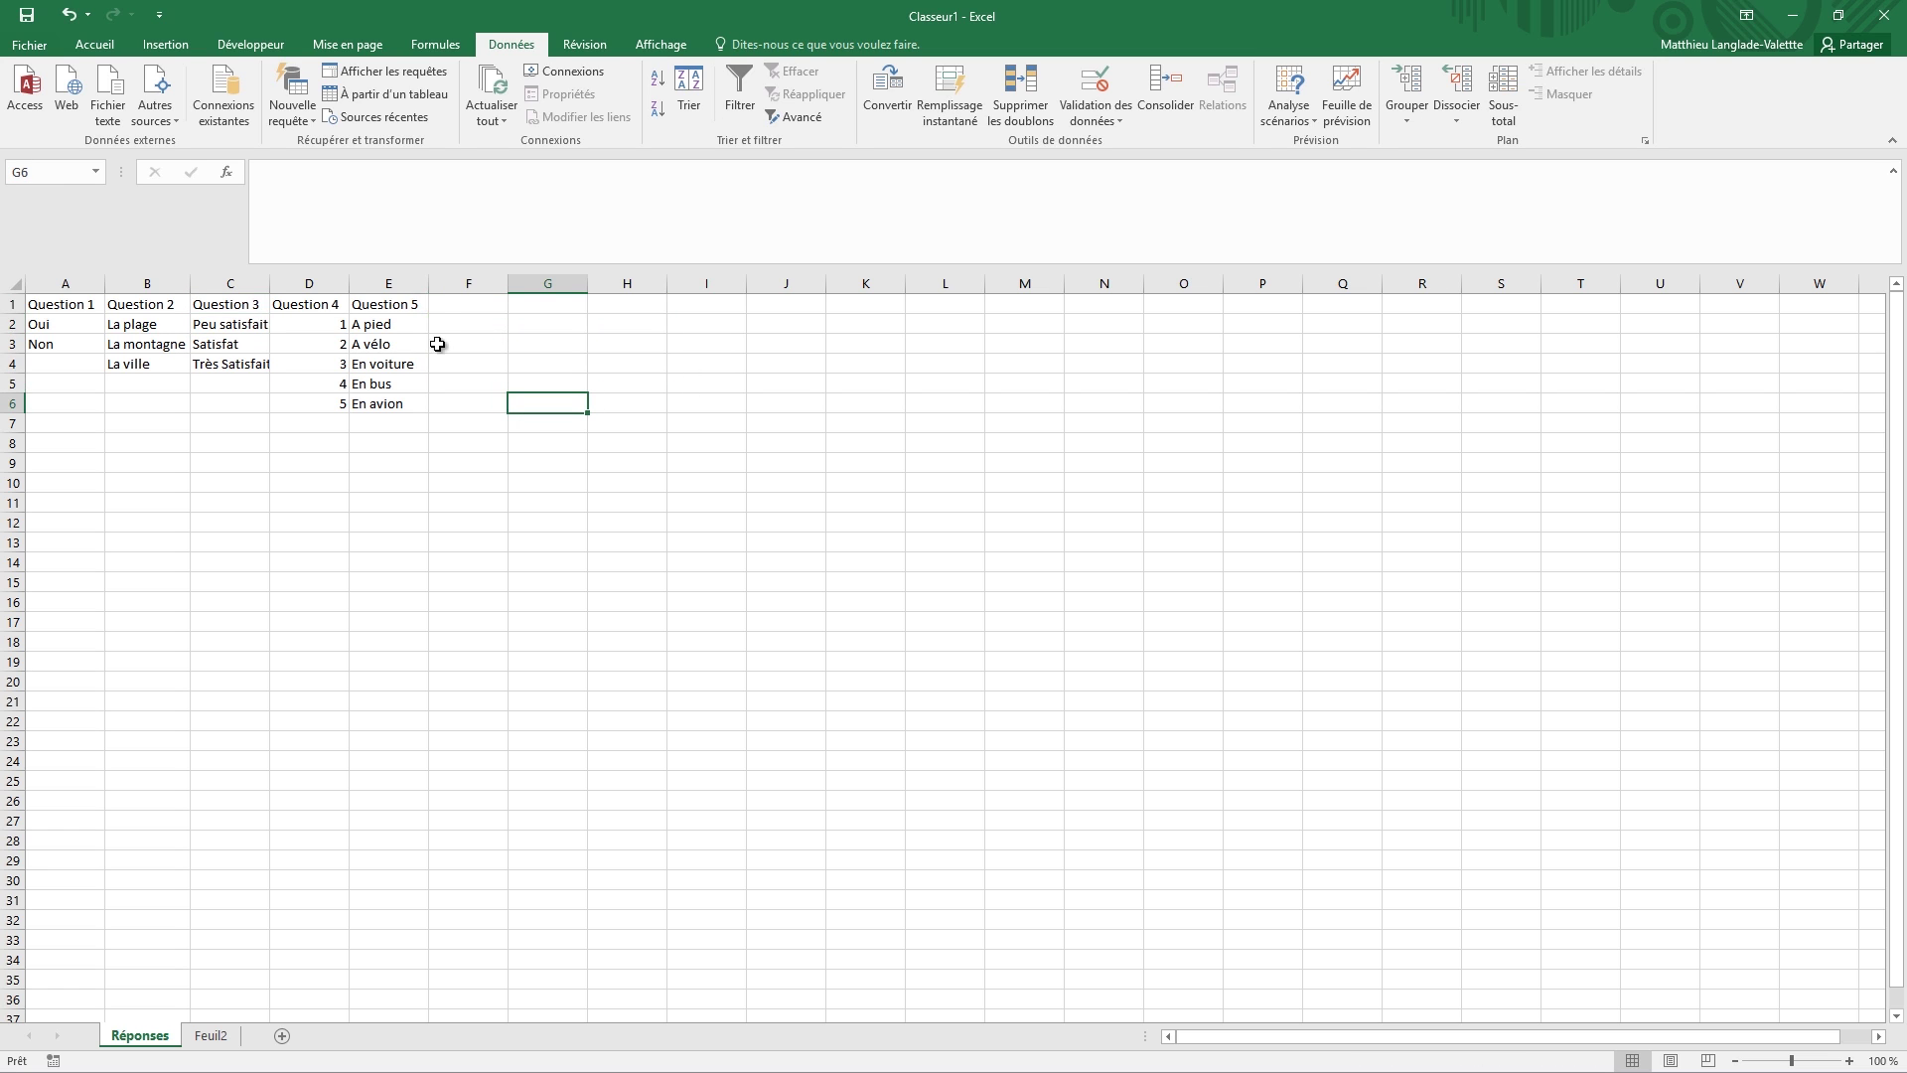
click(413, 324)
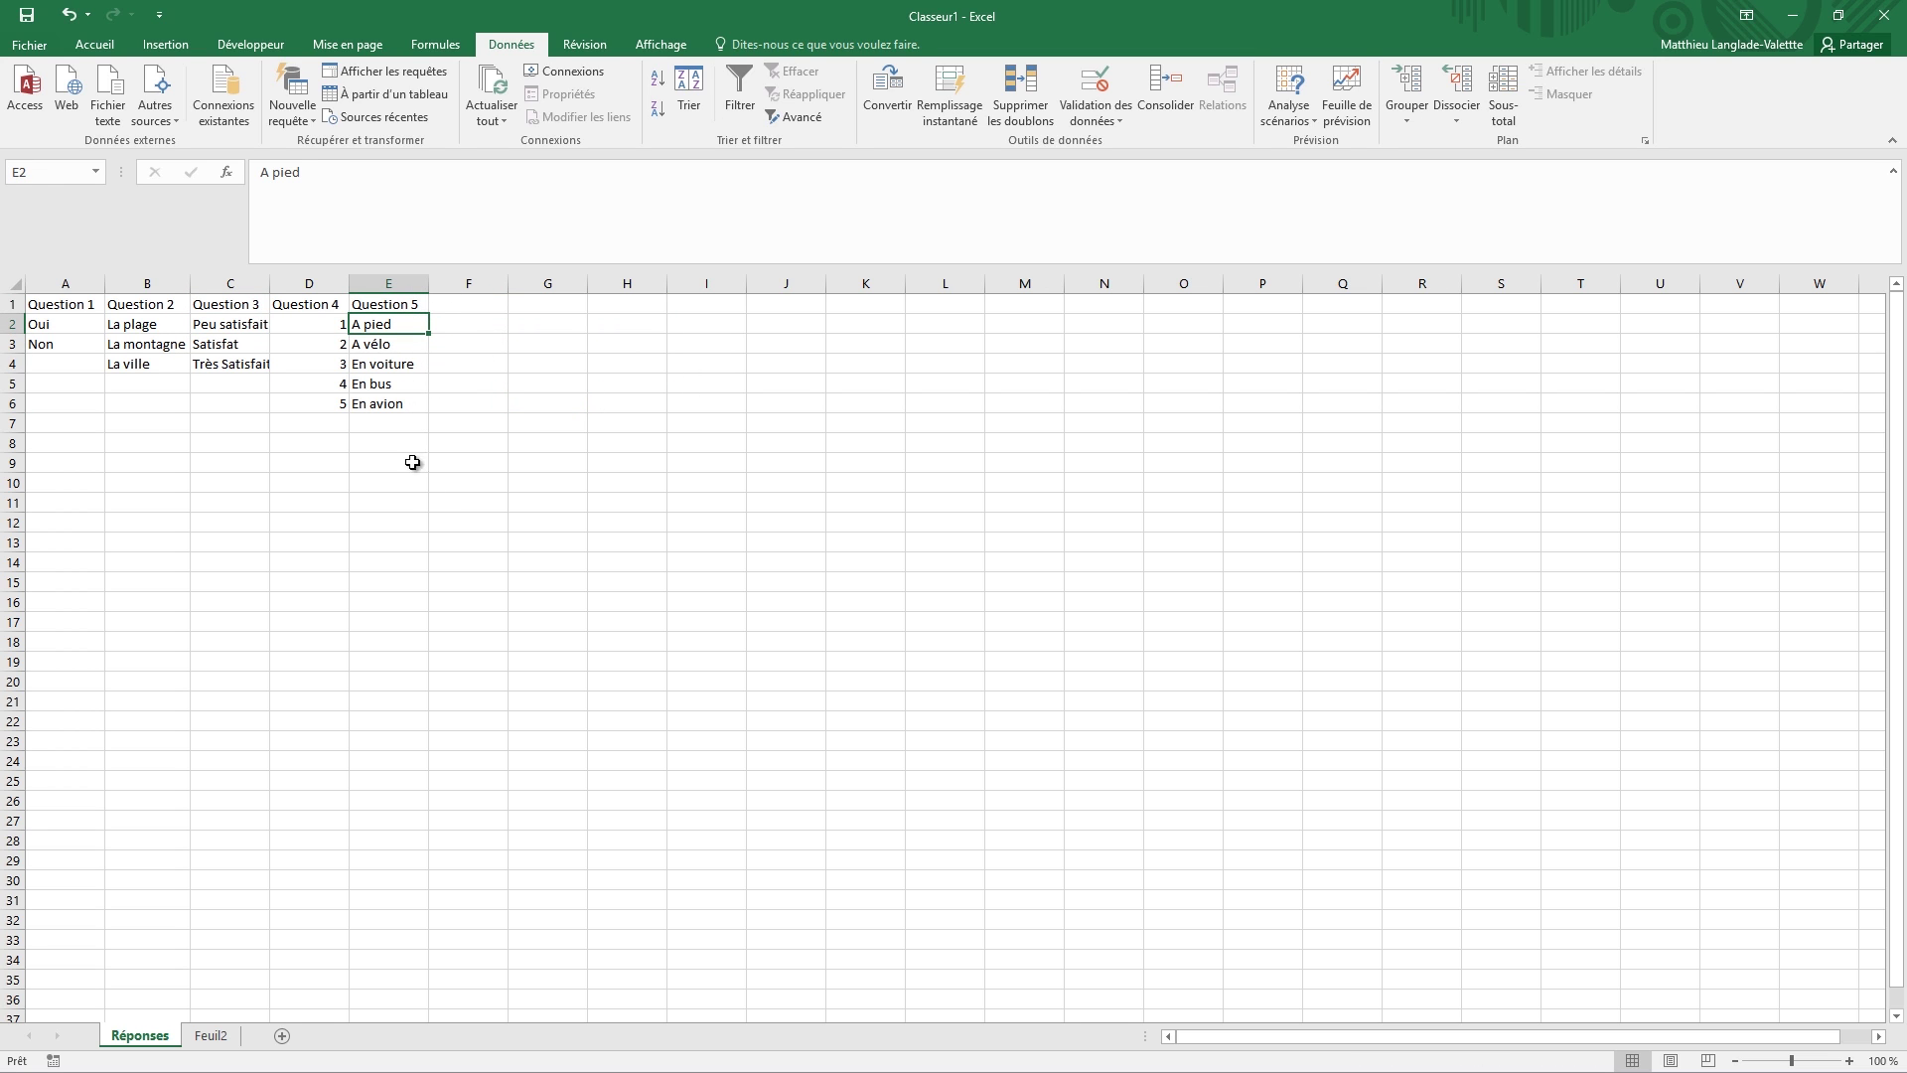
- Enter Oui, non, oui and non in cells C4 to C7 of the Feuil2 sheet
click(211, 1036)
click(281, 598)
click(171, 362)
click(173, 372)
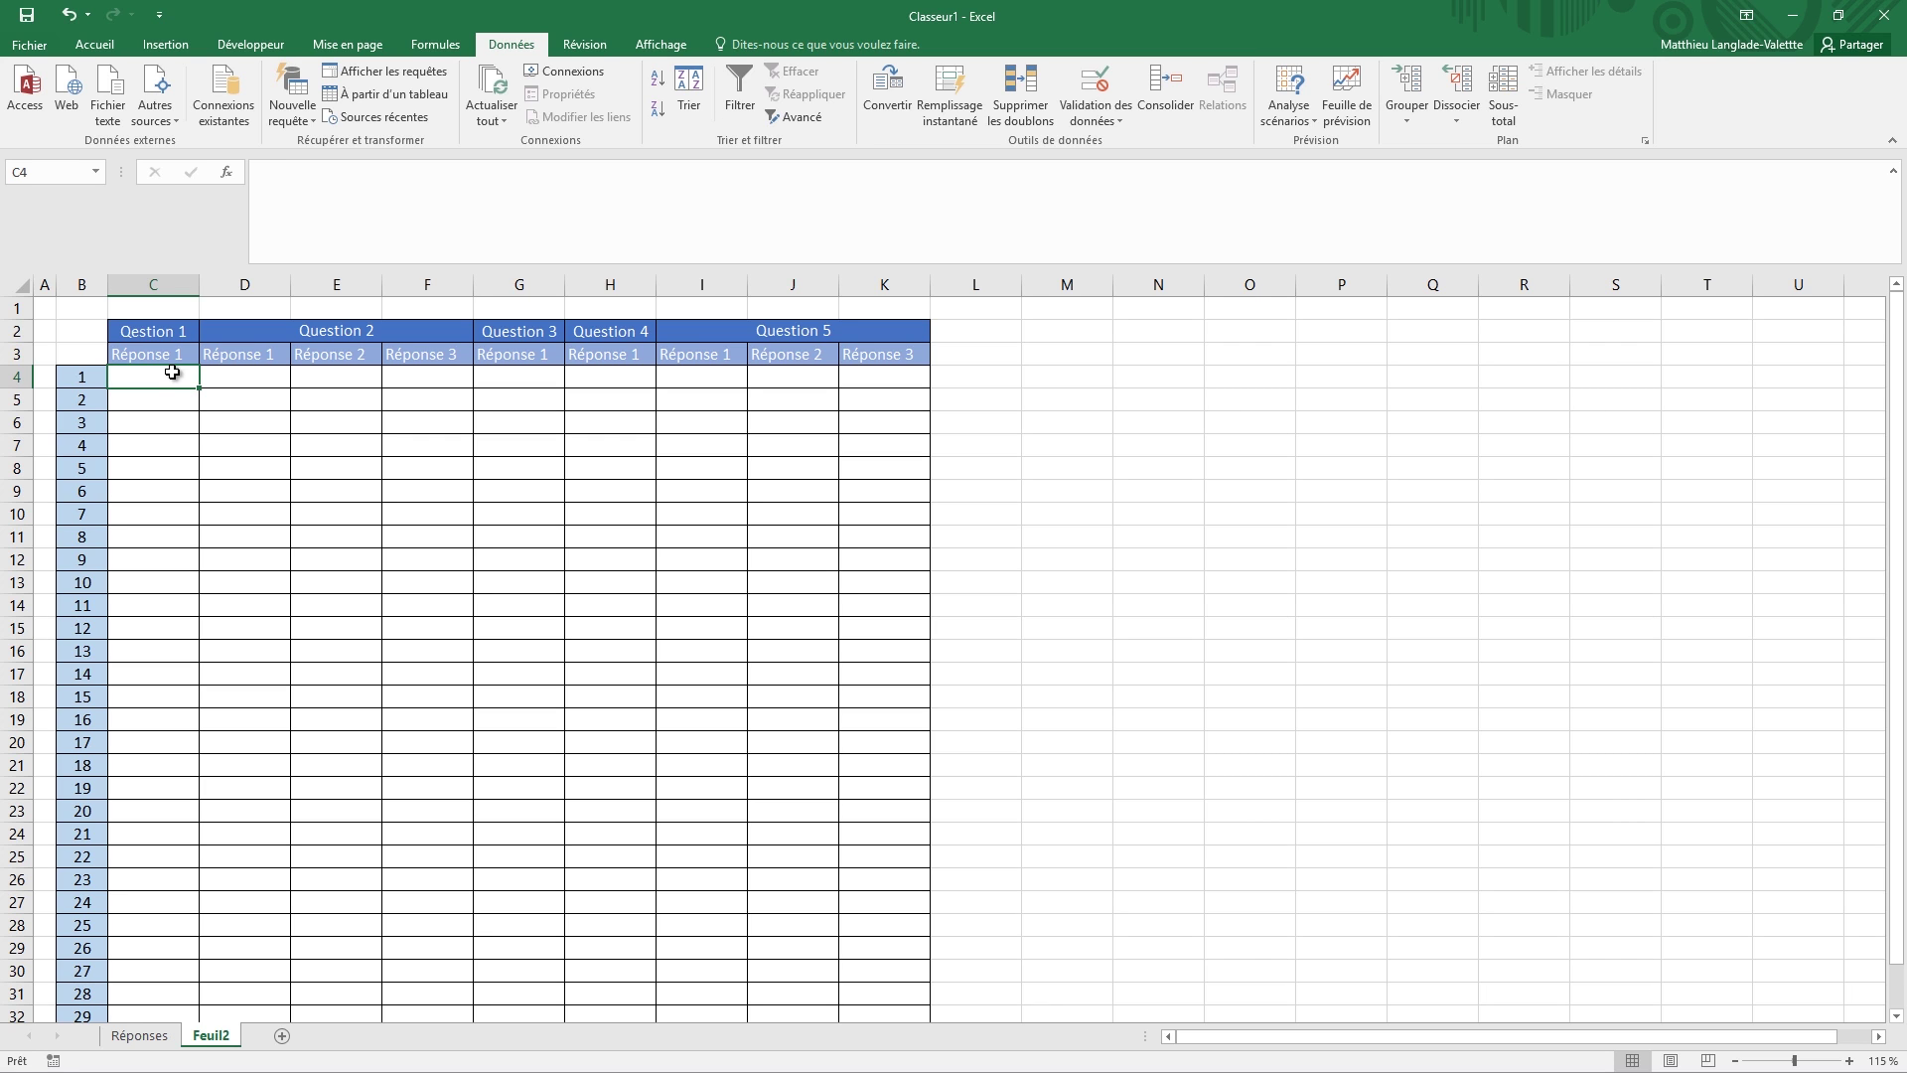
text(Oui)
key(Return)
text(non)
key(Return)
text(oui)
key(Return)
text(bib)
key(BackSpace)
text(no)
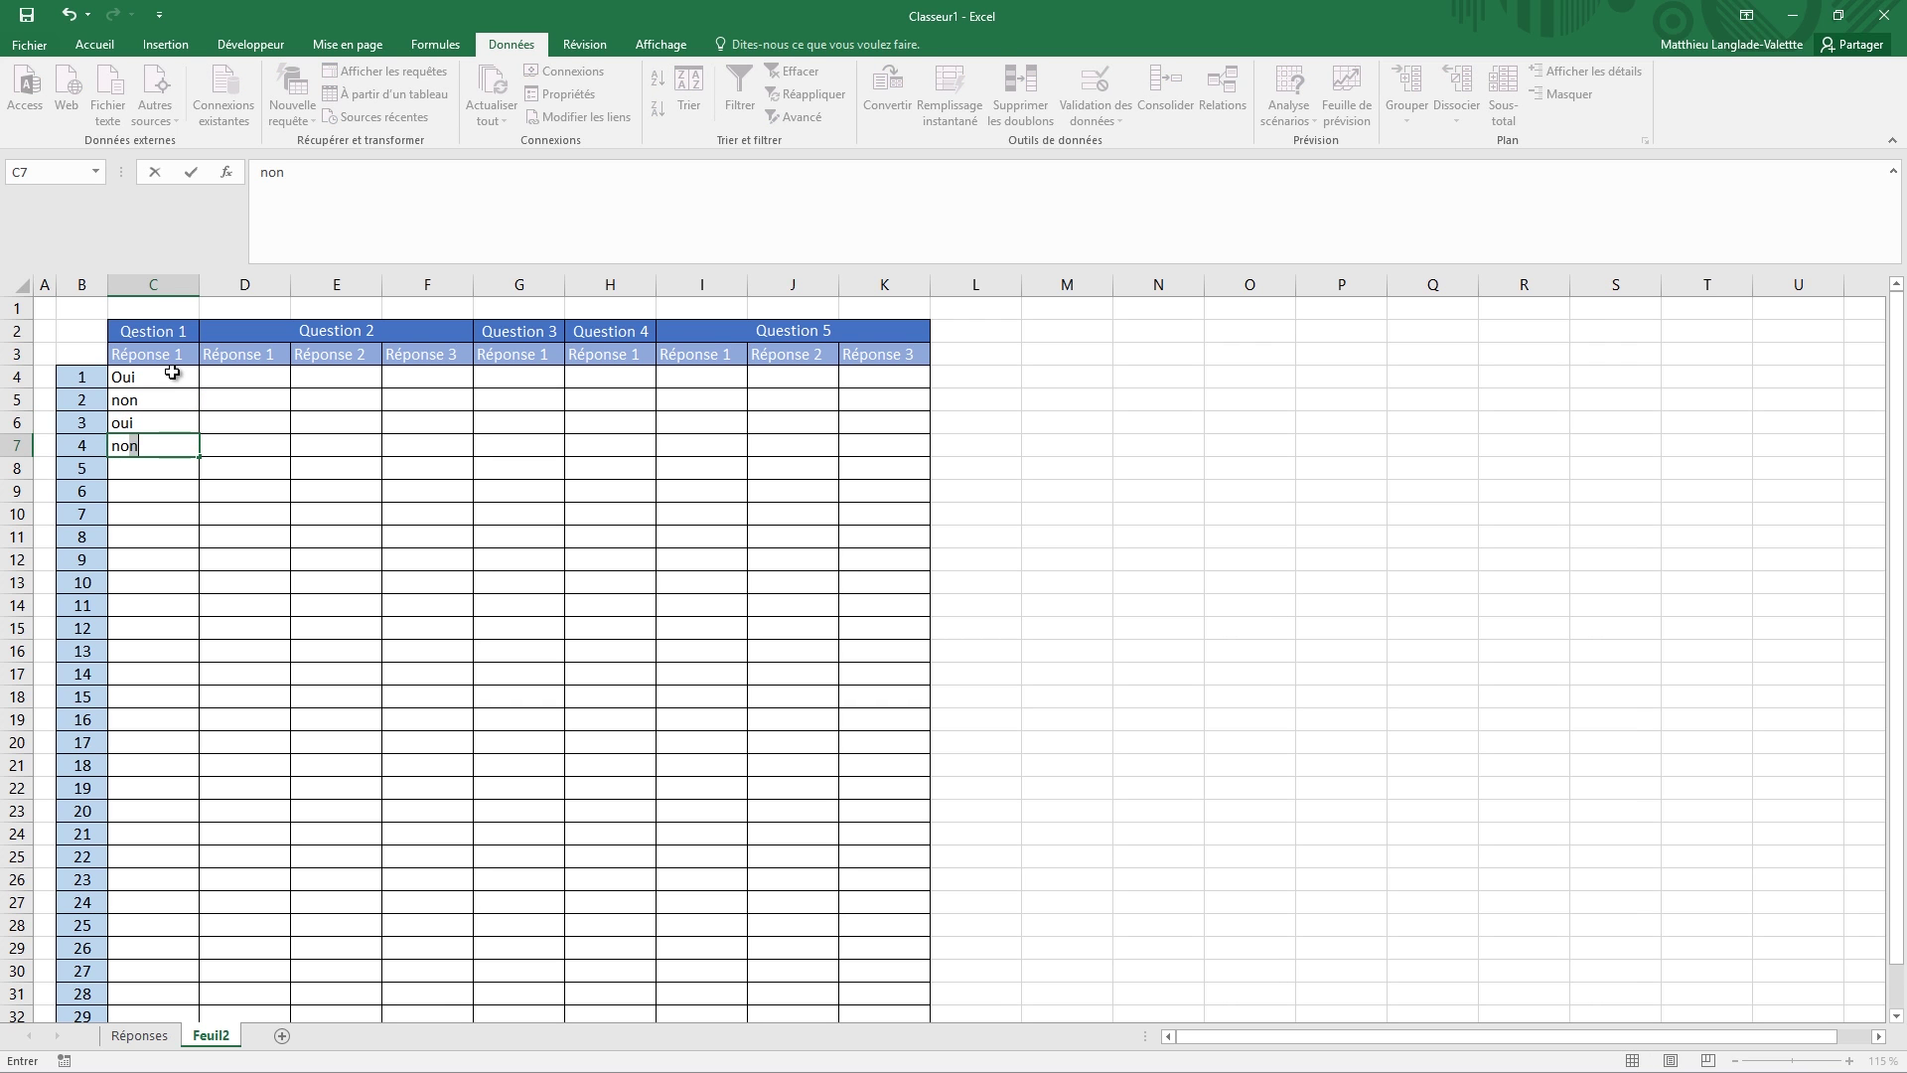
key(Return)
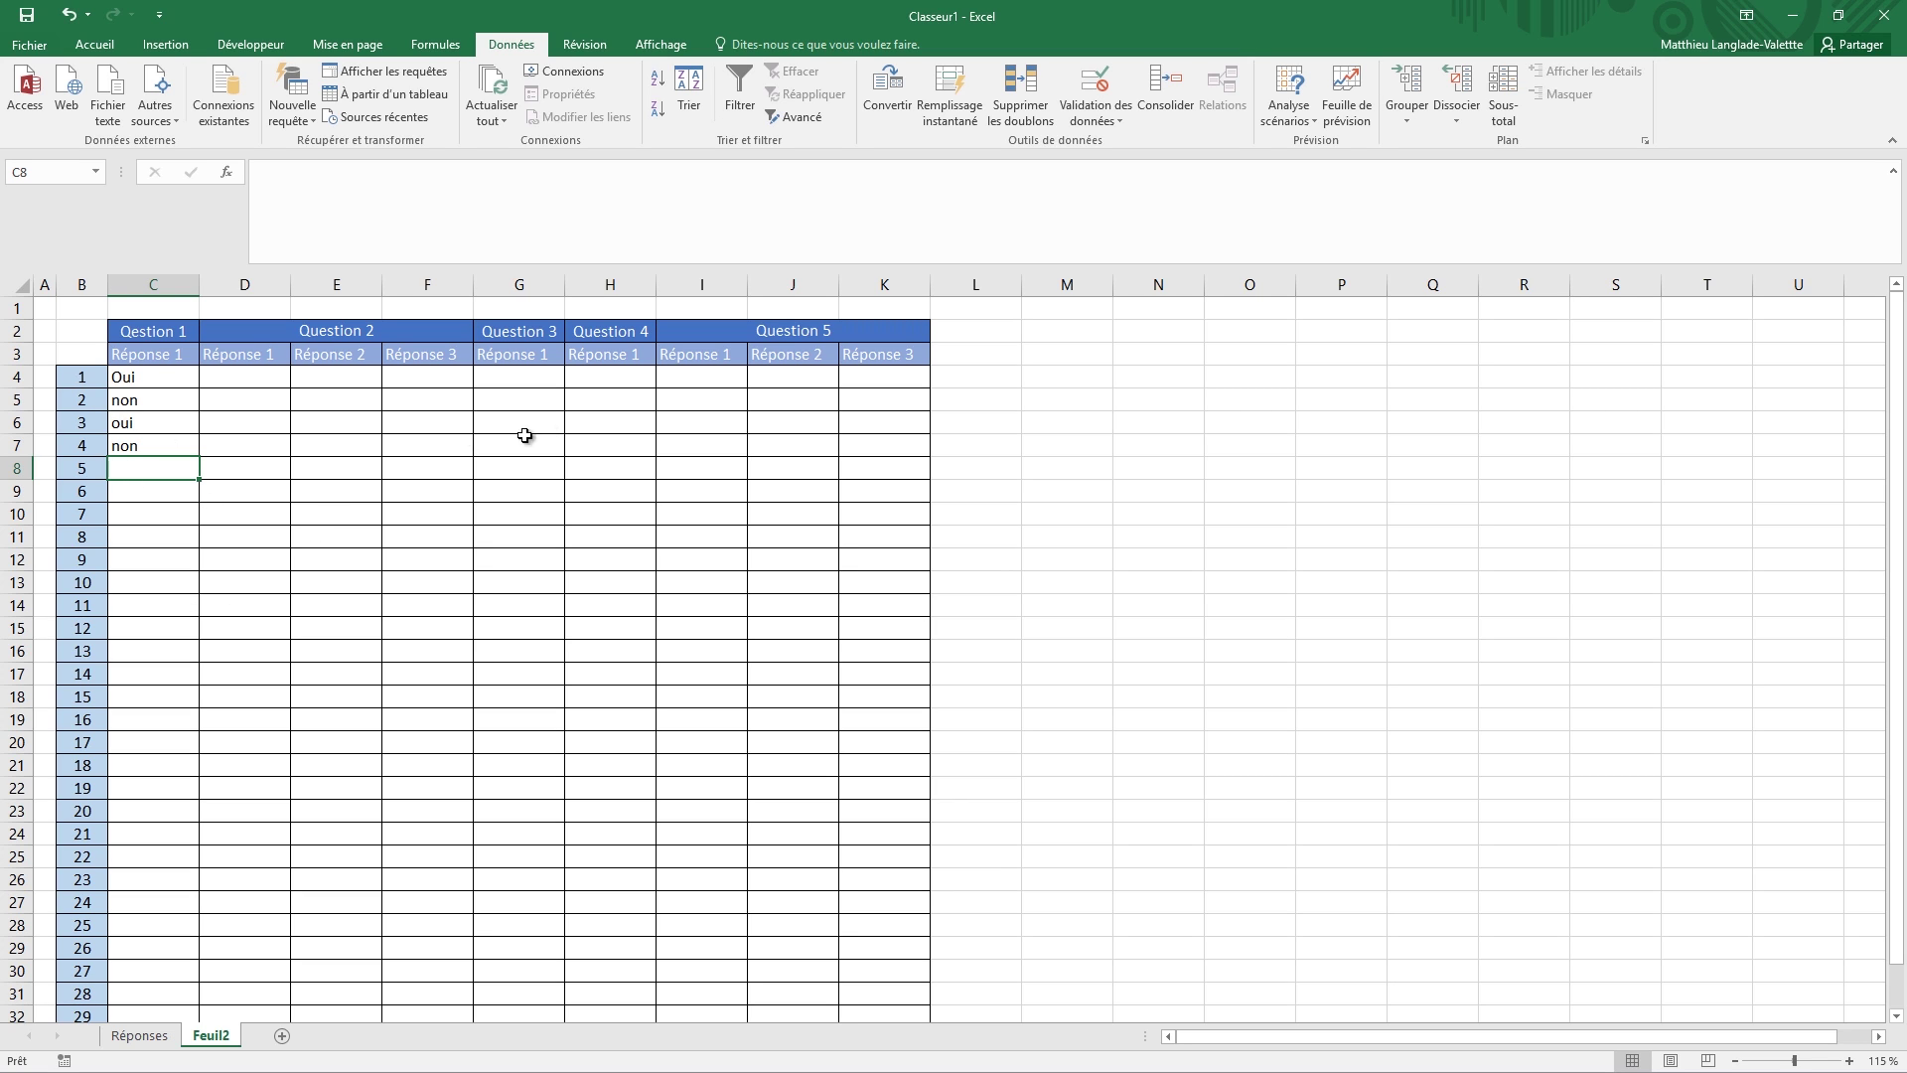
- Clear the four answers entered in cells C4:C7
click(276, 484)
drag(167, 379, 170, 443)
key(Delete)
- Add list data validation to the Question 1 answer cells, from C4 to the end of the table, with source =Réponses!$A$2:$A$3
click(163, 380)
scroll(184, 497, down, 3)
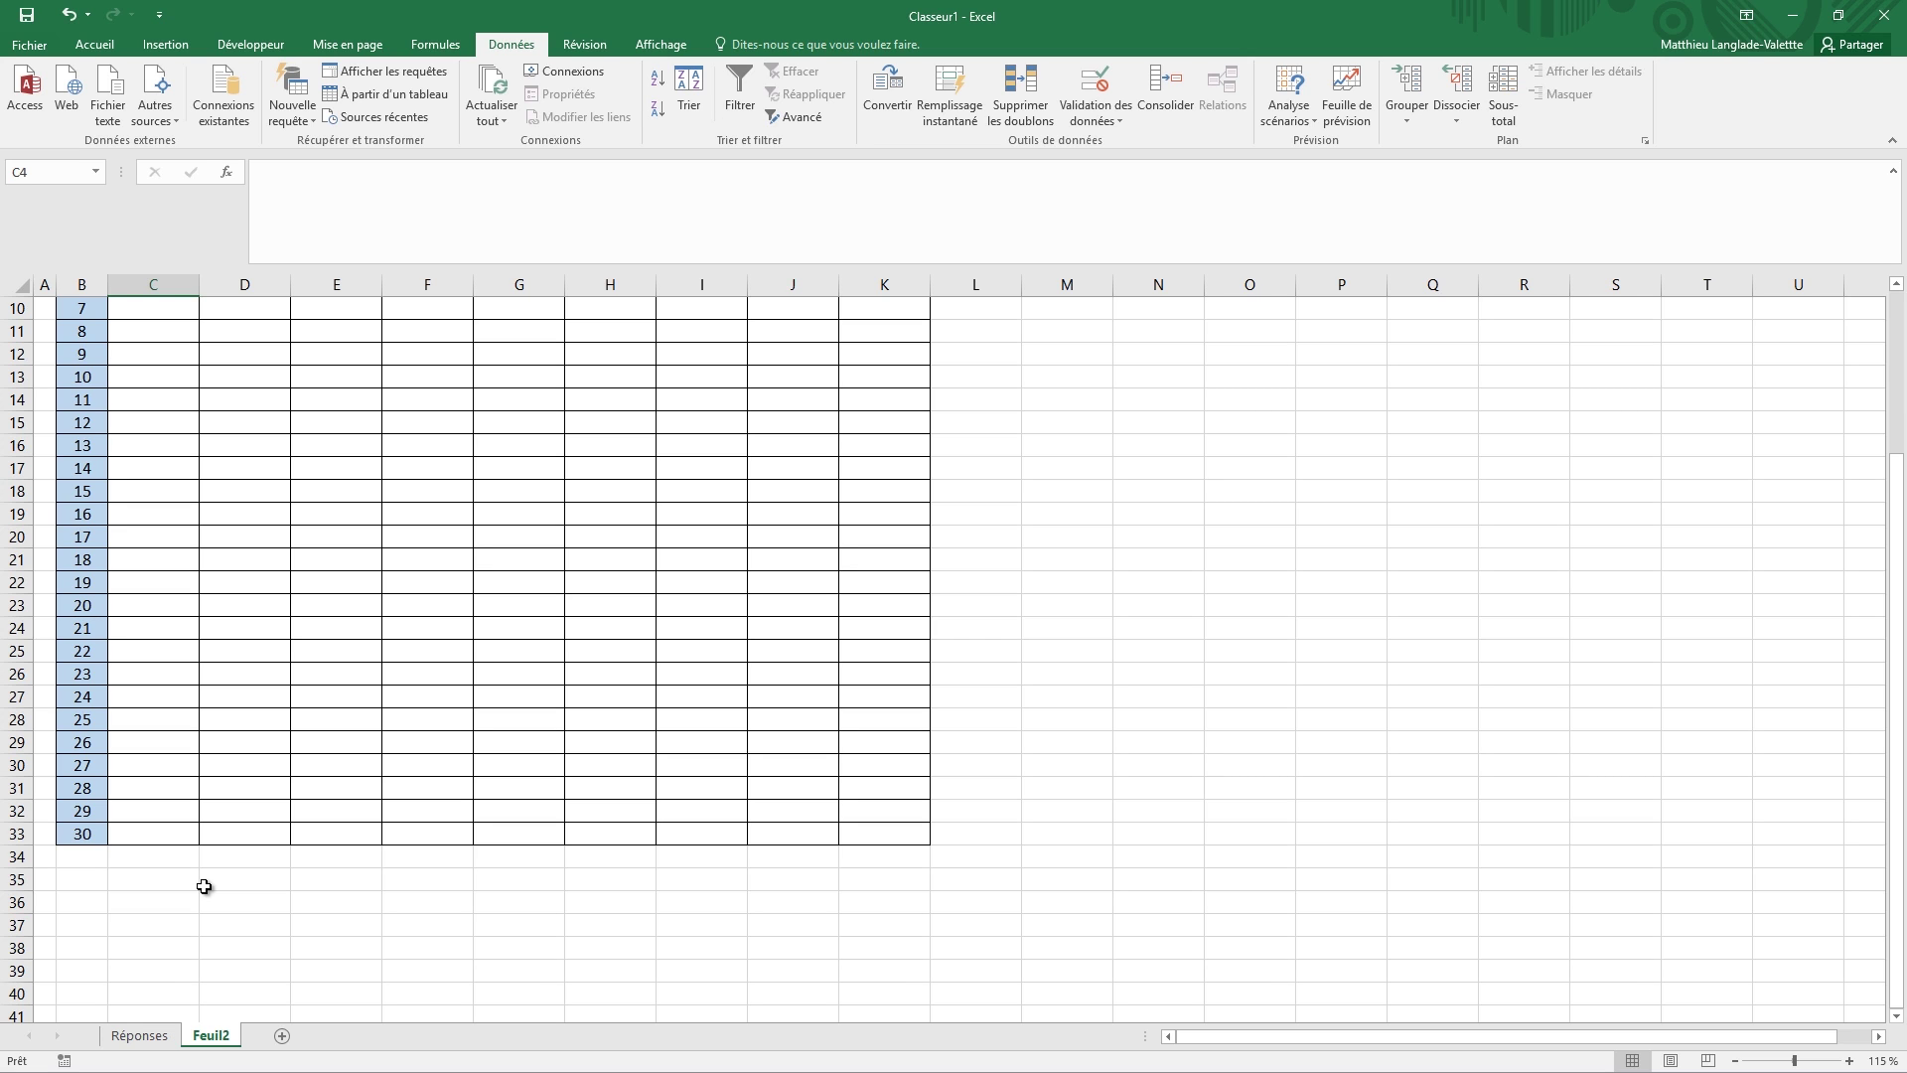
scroll(203, 886, up, 3)
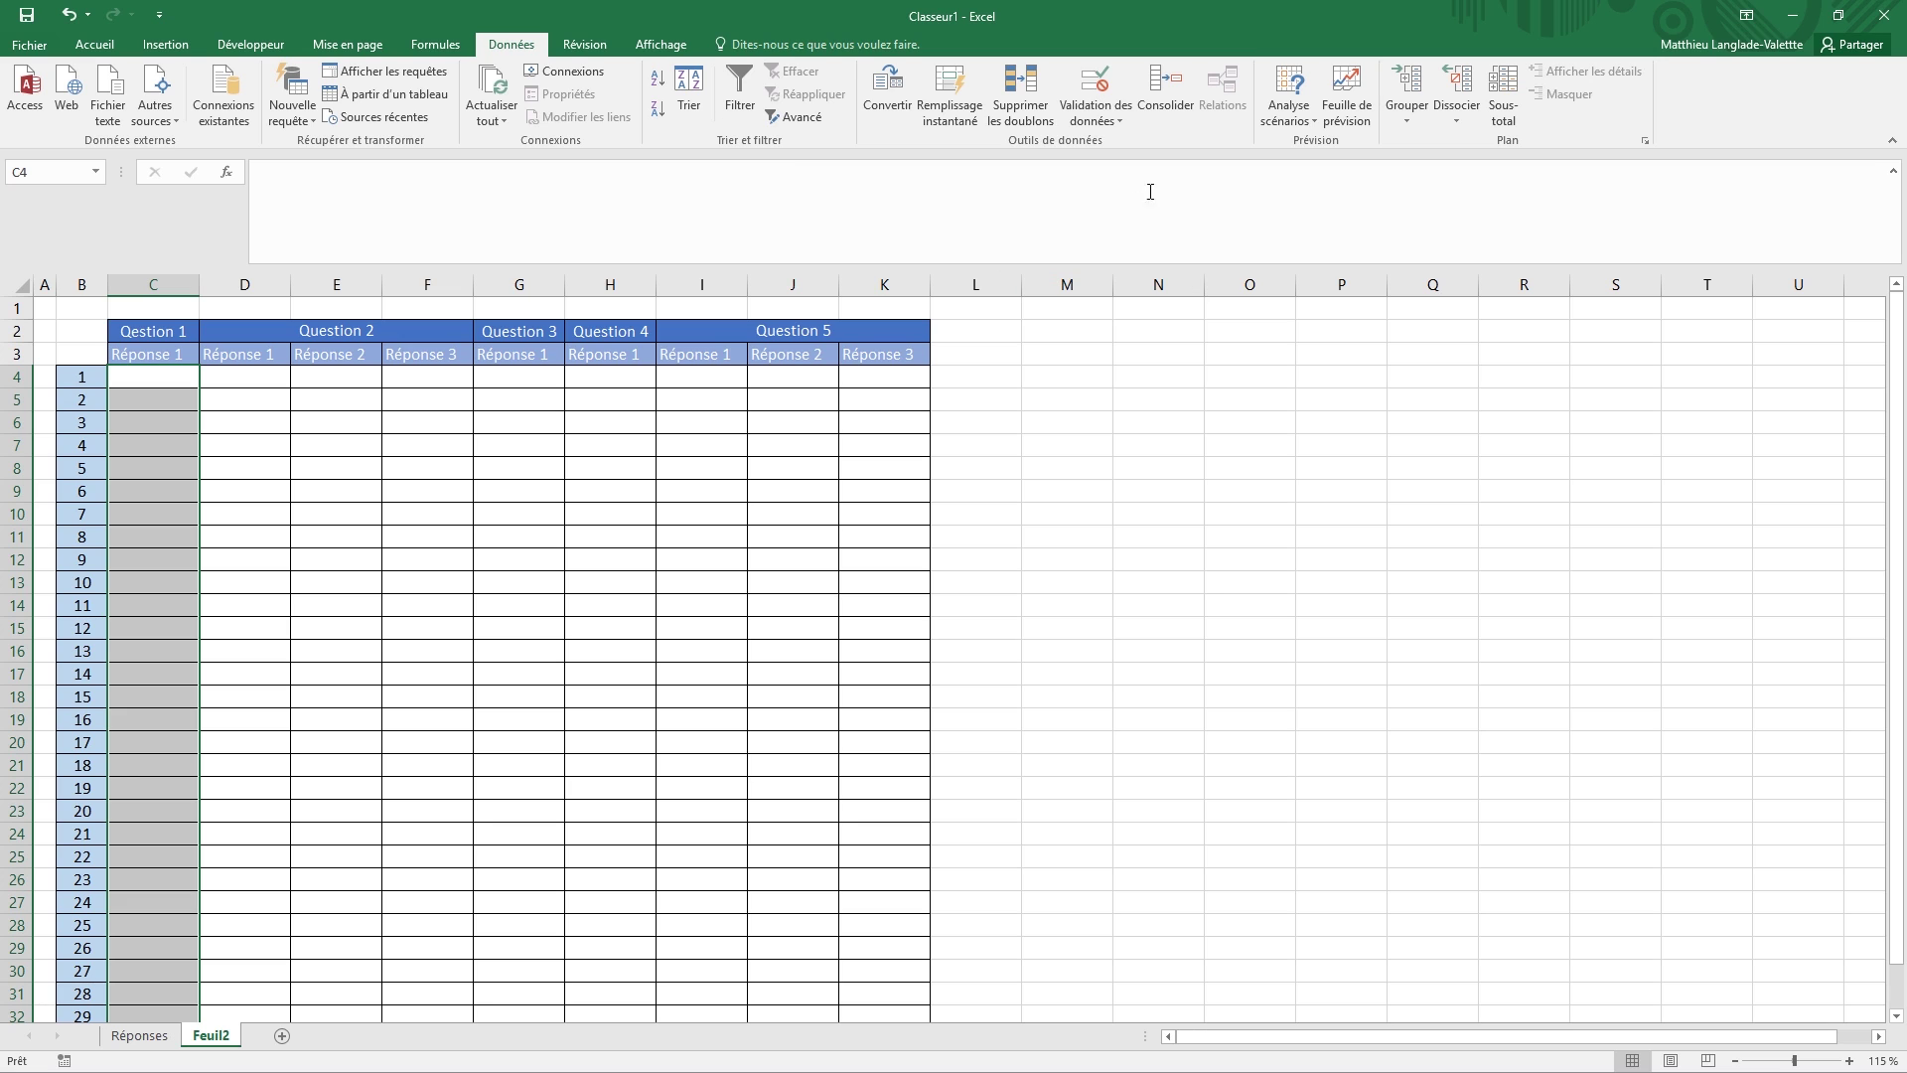
click(1093, 85)
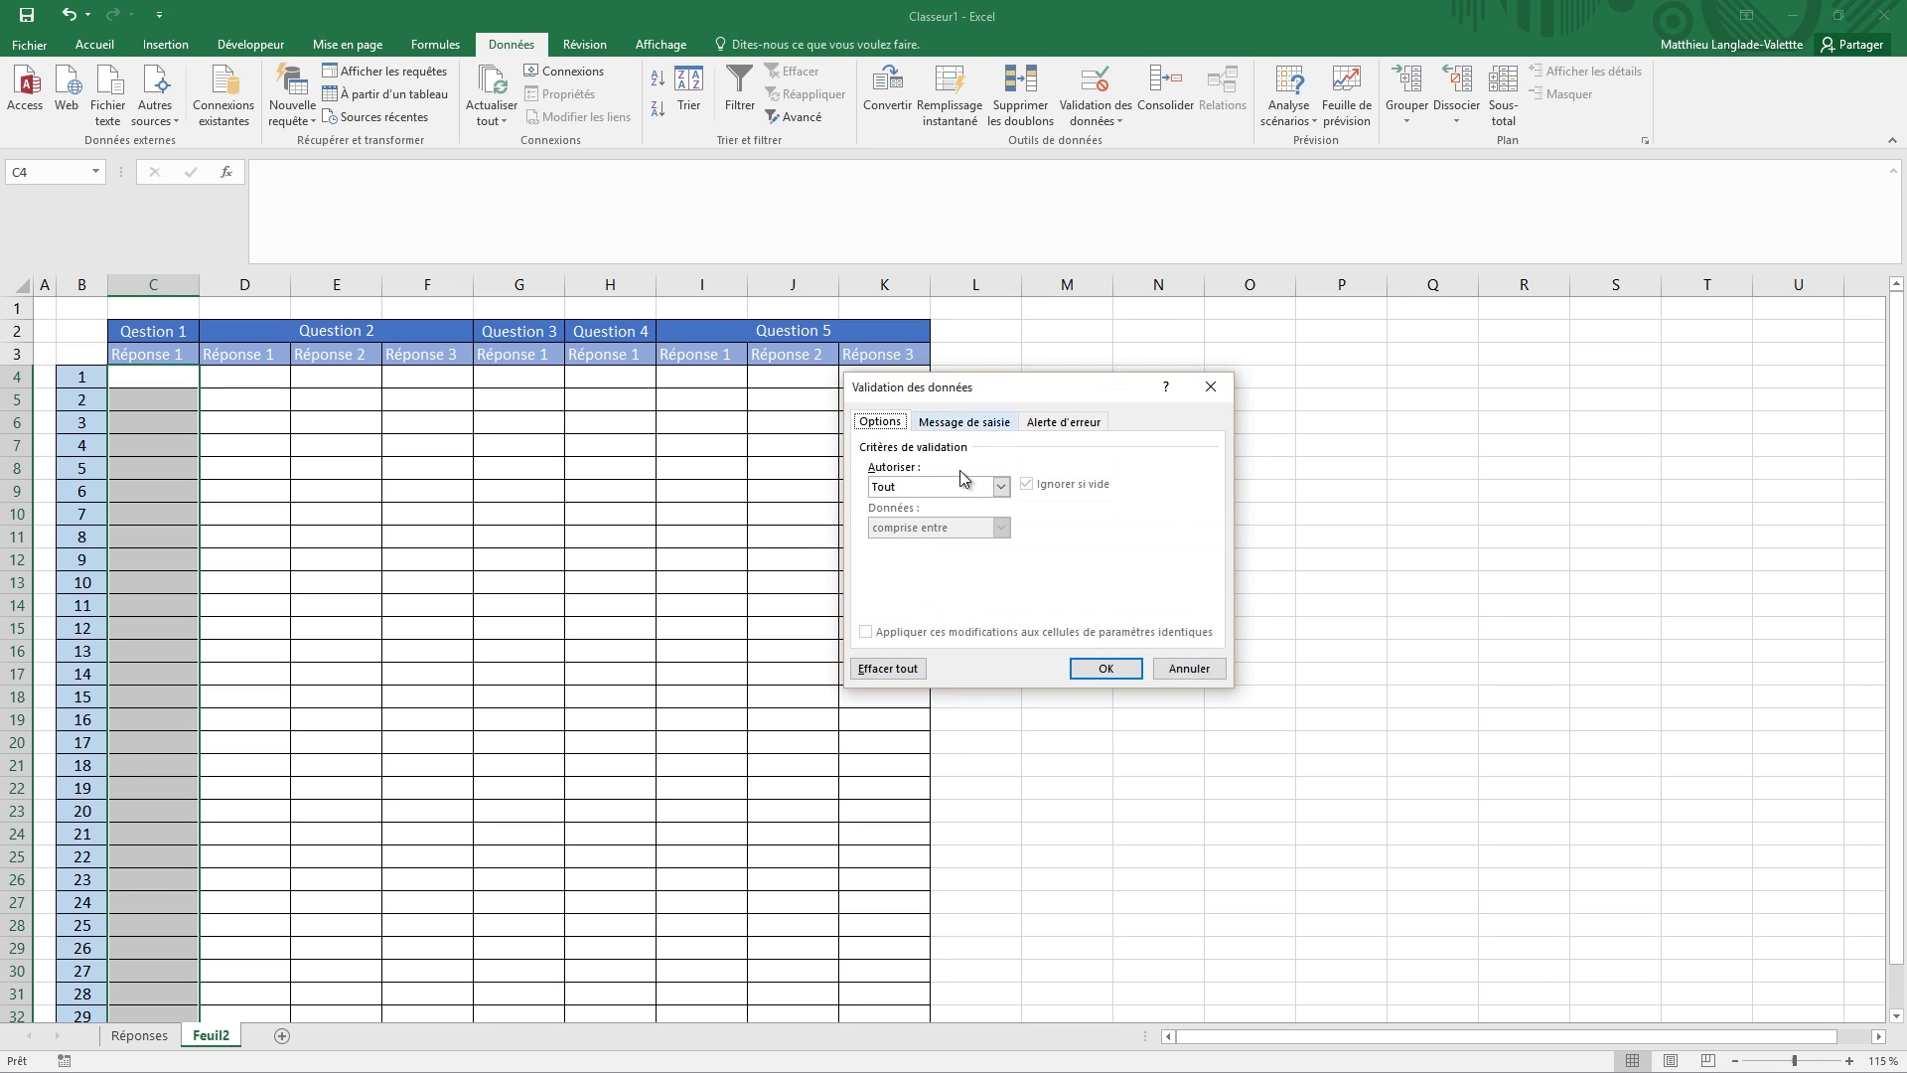
click(952, 486)
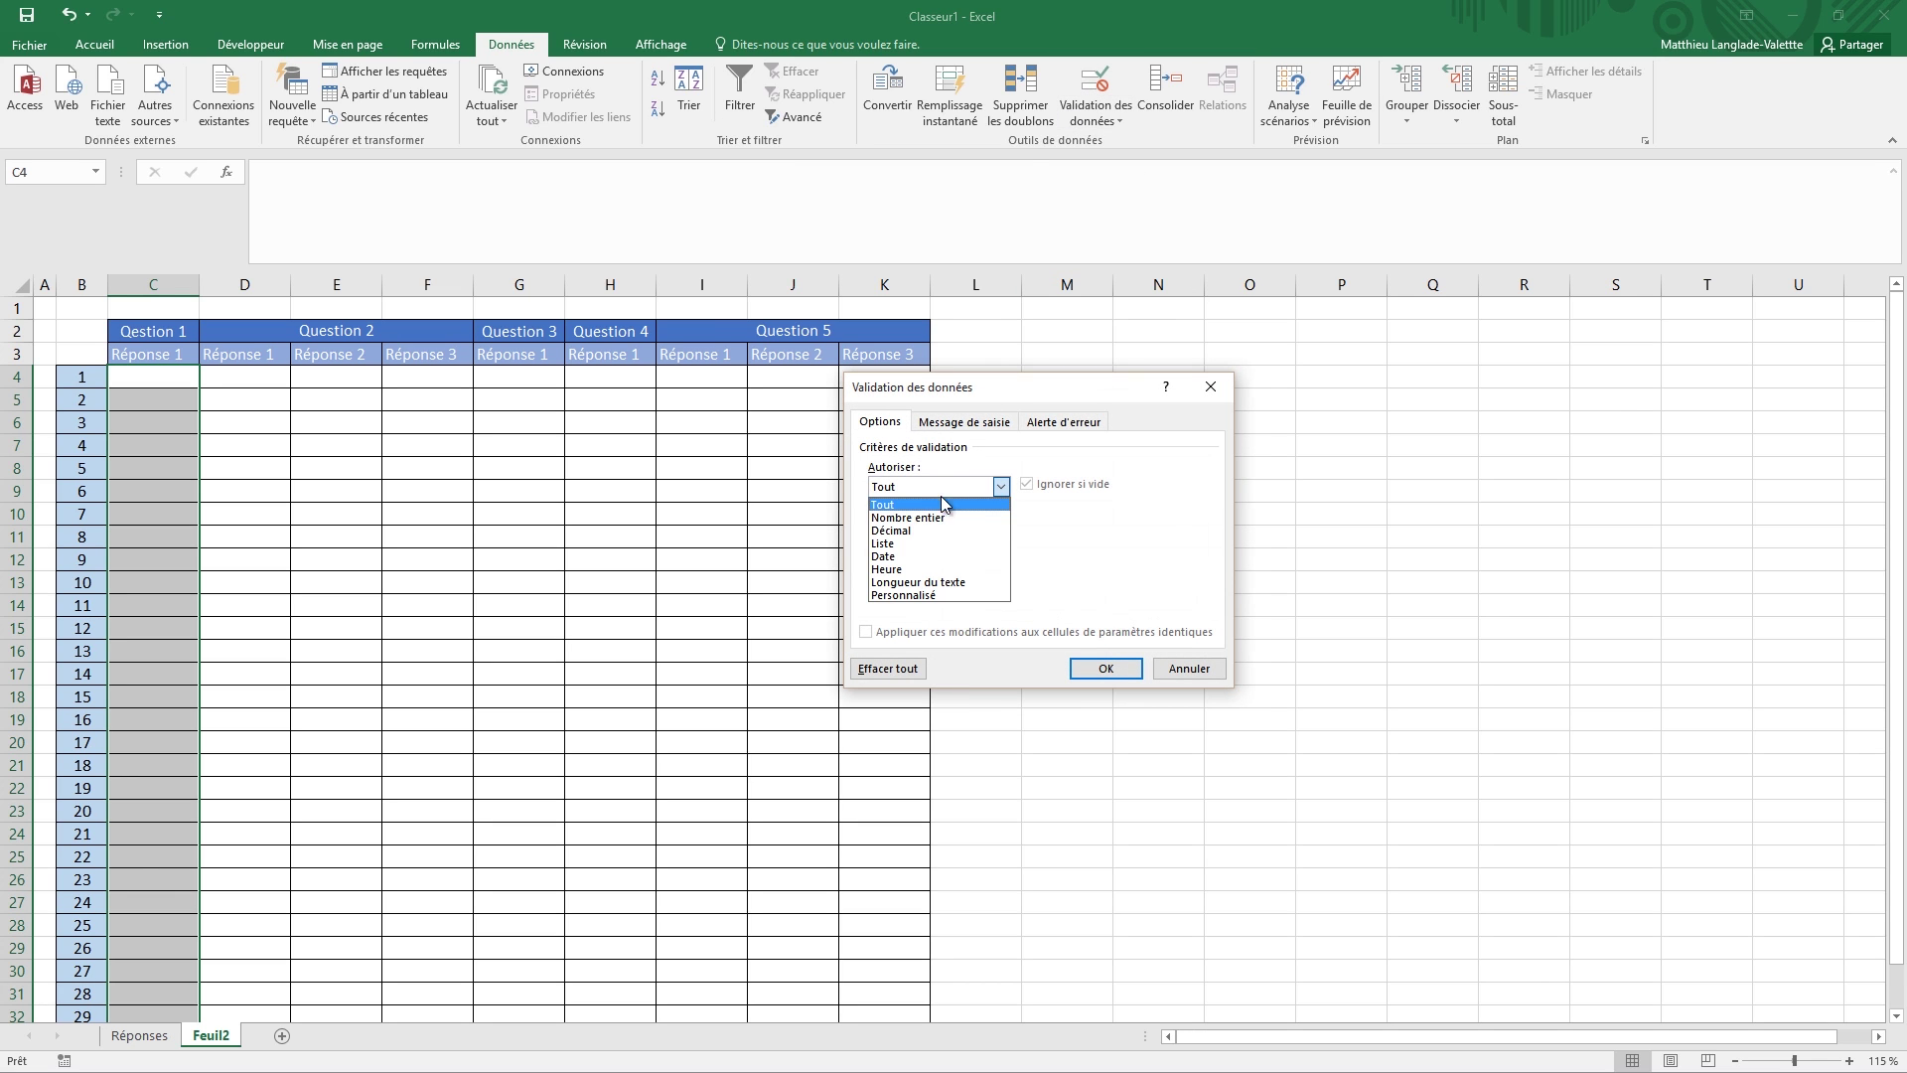
click(916, 545)
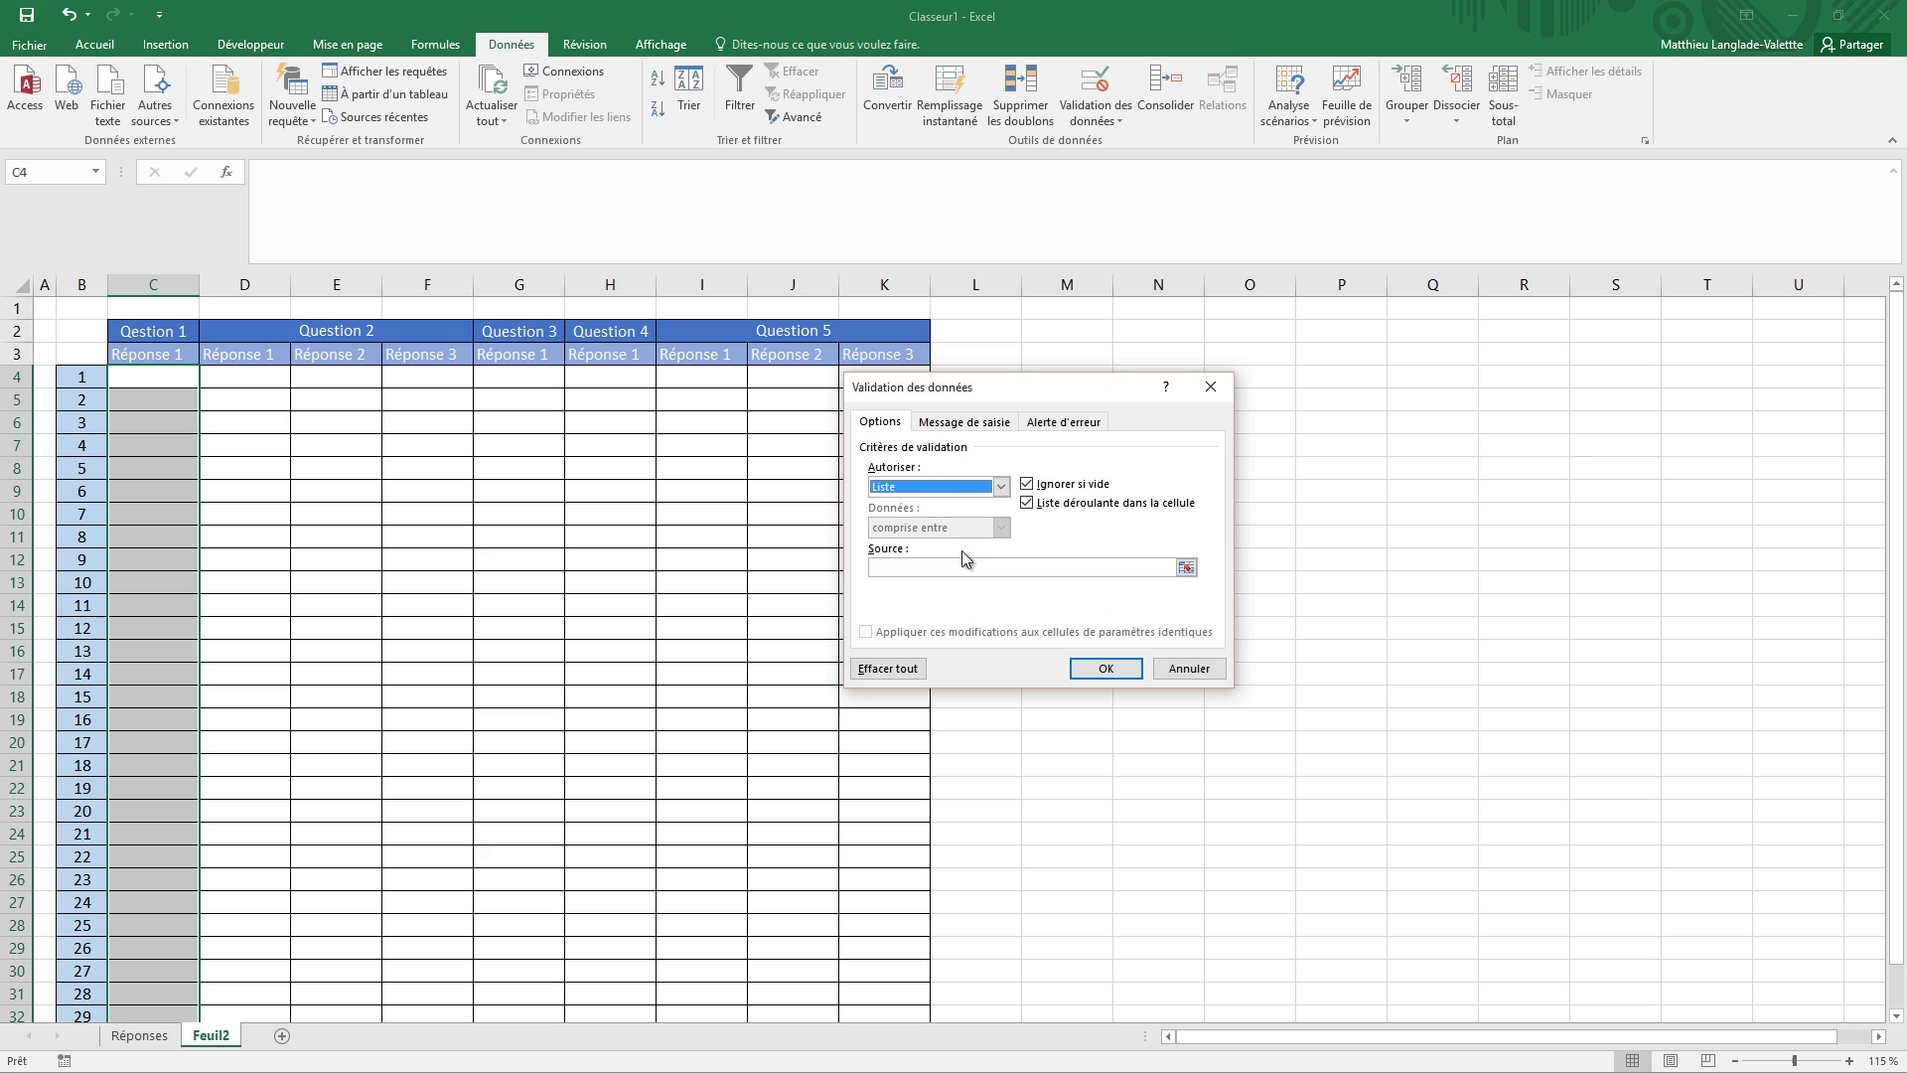
click(1185, 568)
click(149, 1036)
drag(58, 332, 57, 345)
key(Return)
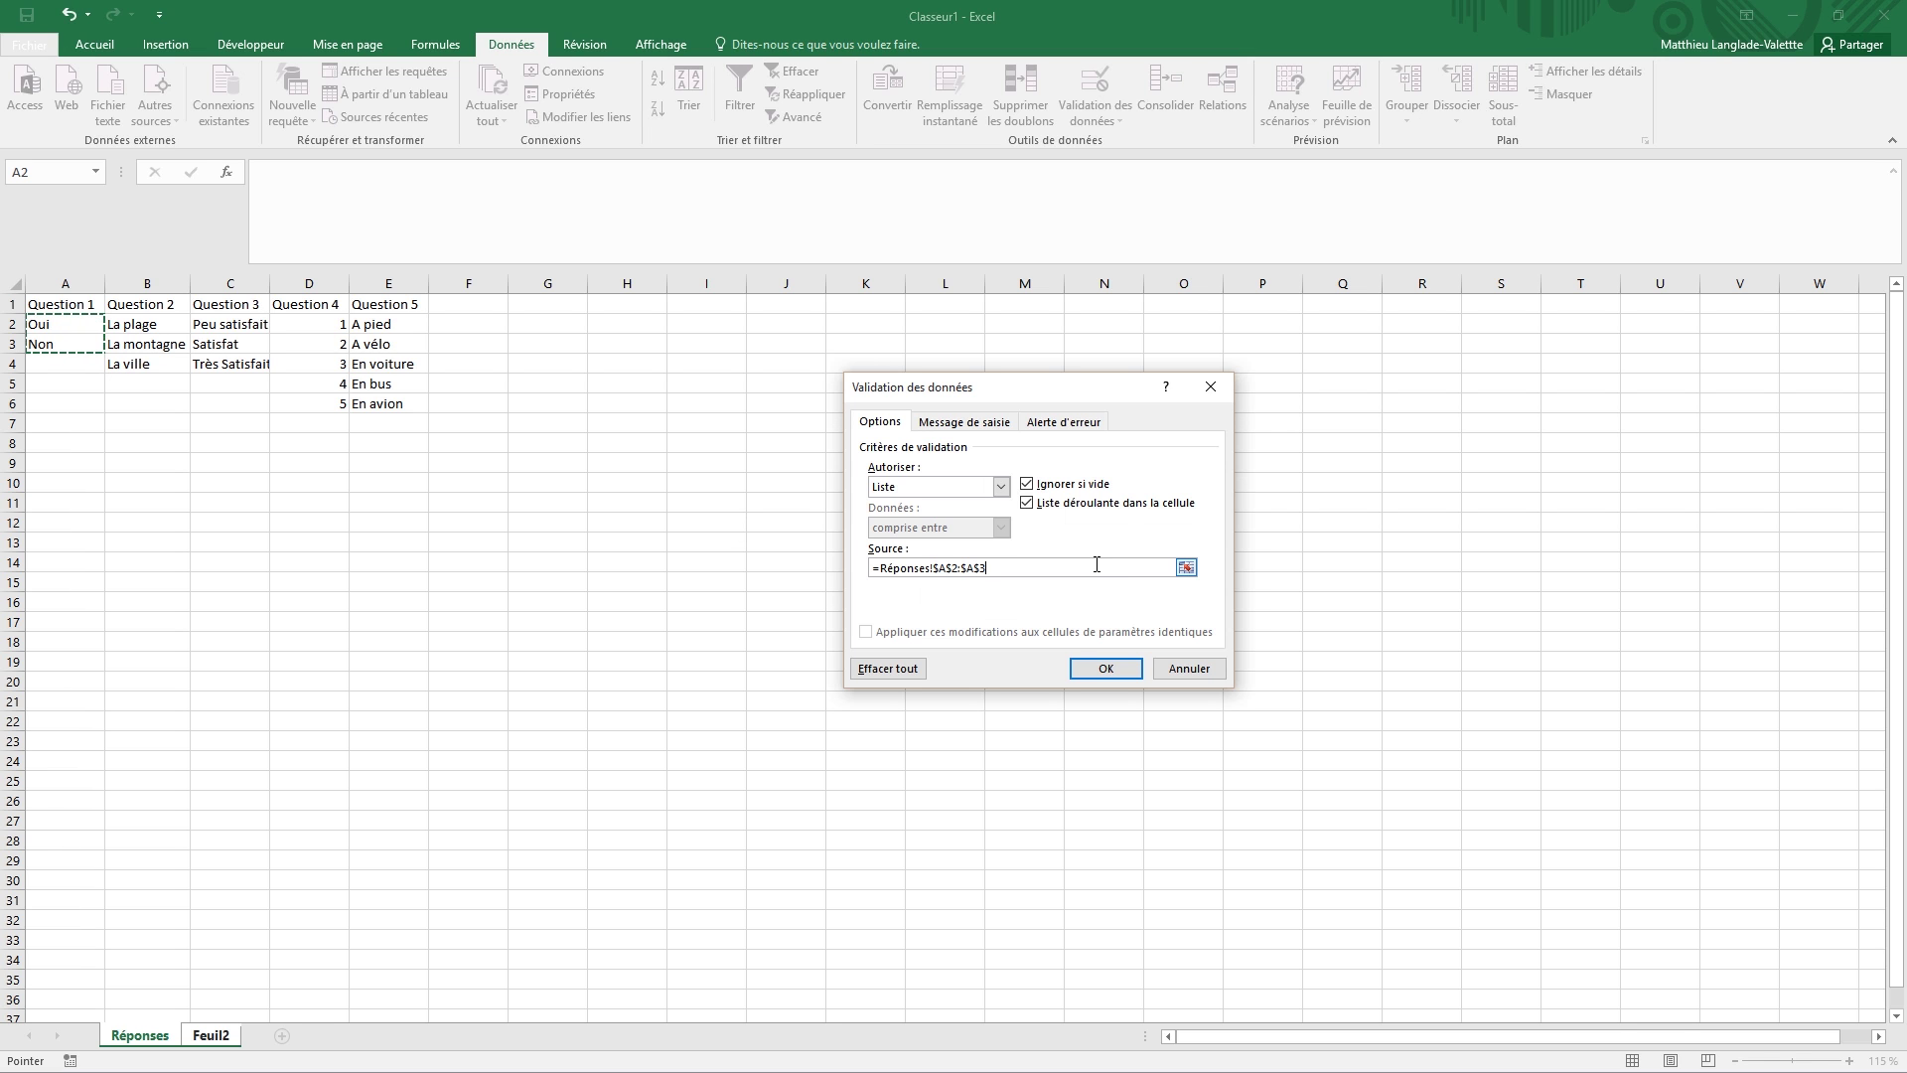
click(1079, 668)
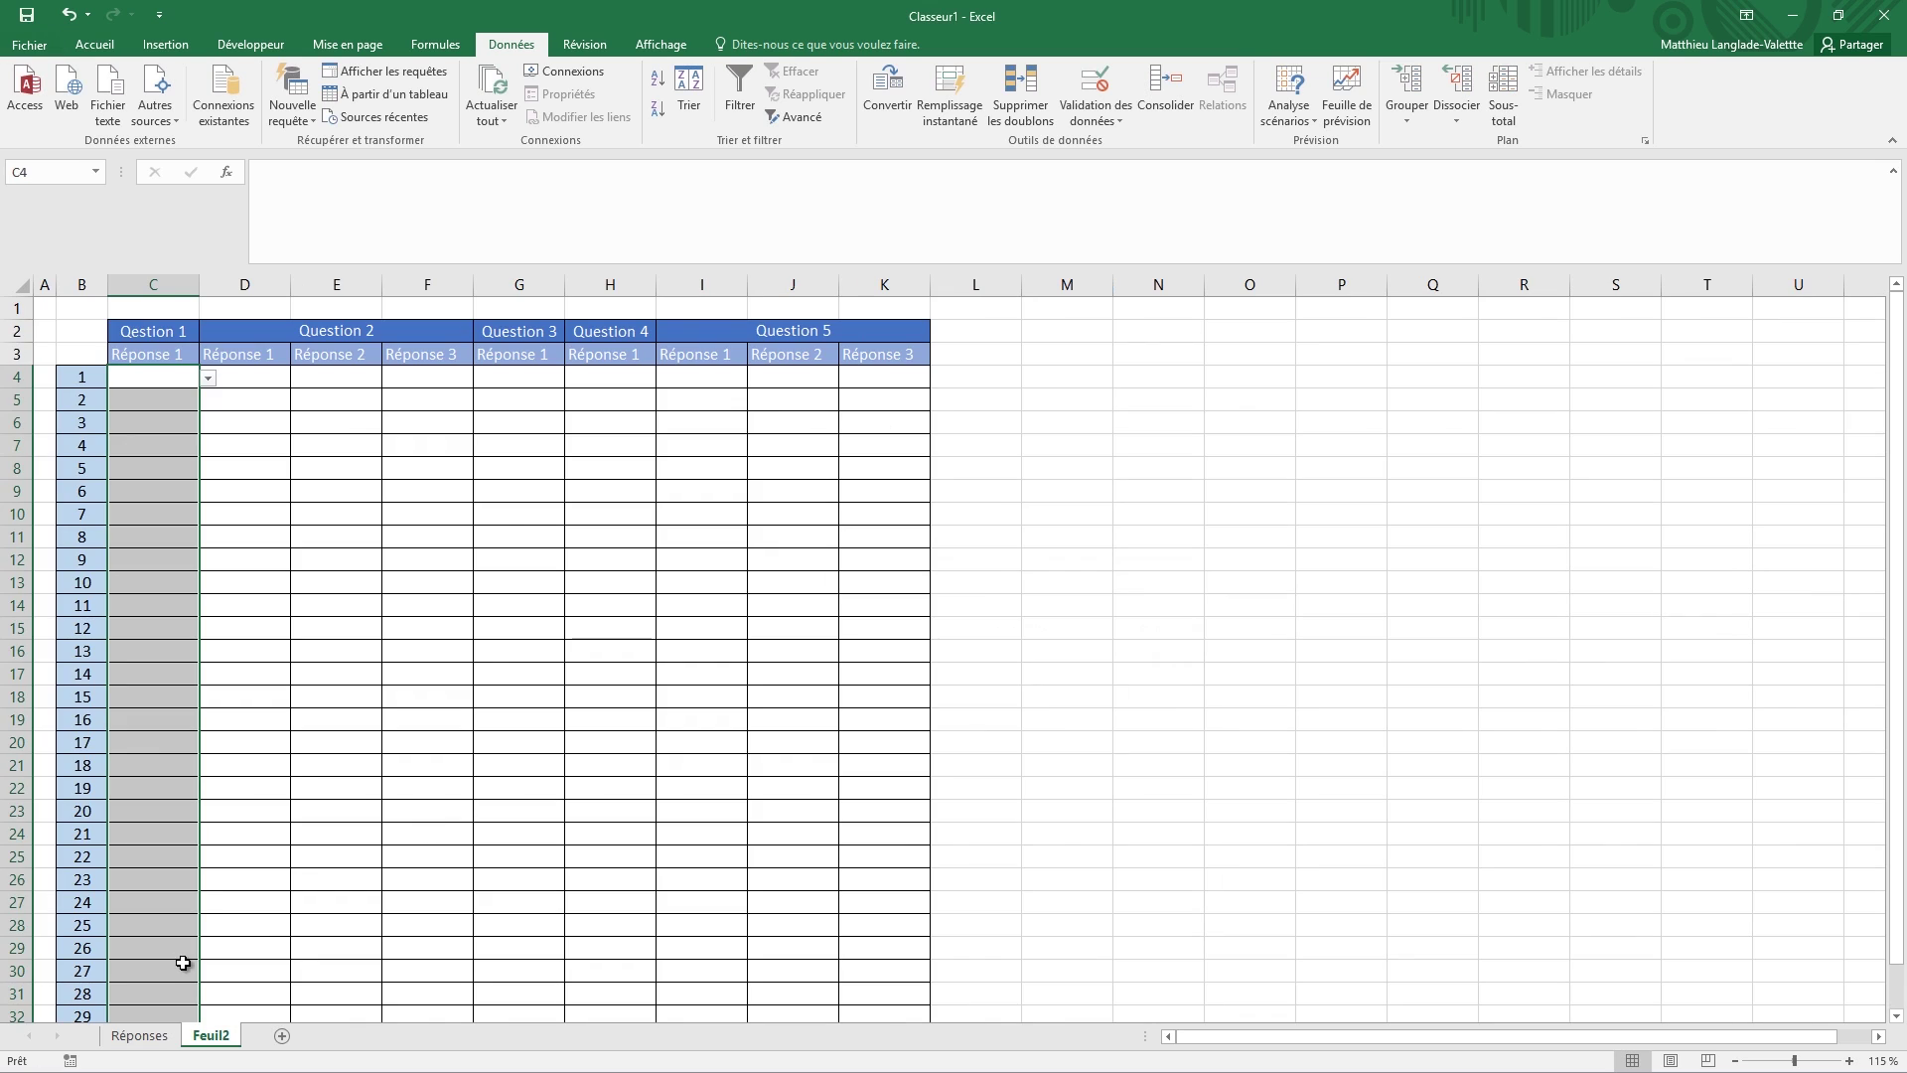
- Choose Oui, Non, Oui and Oui from the dropdown lists in cells C4 to C7
click(167, 382)
click(209, 378)
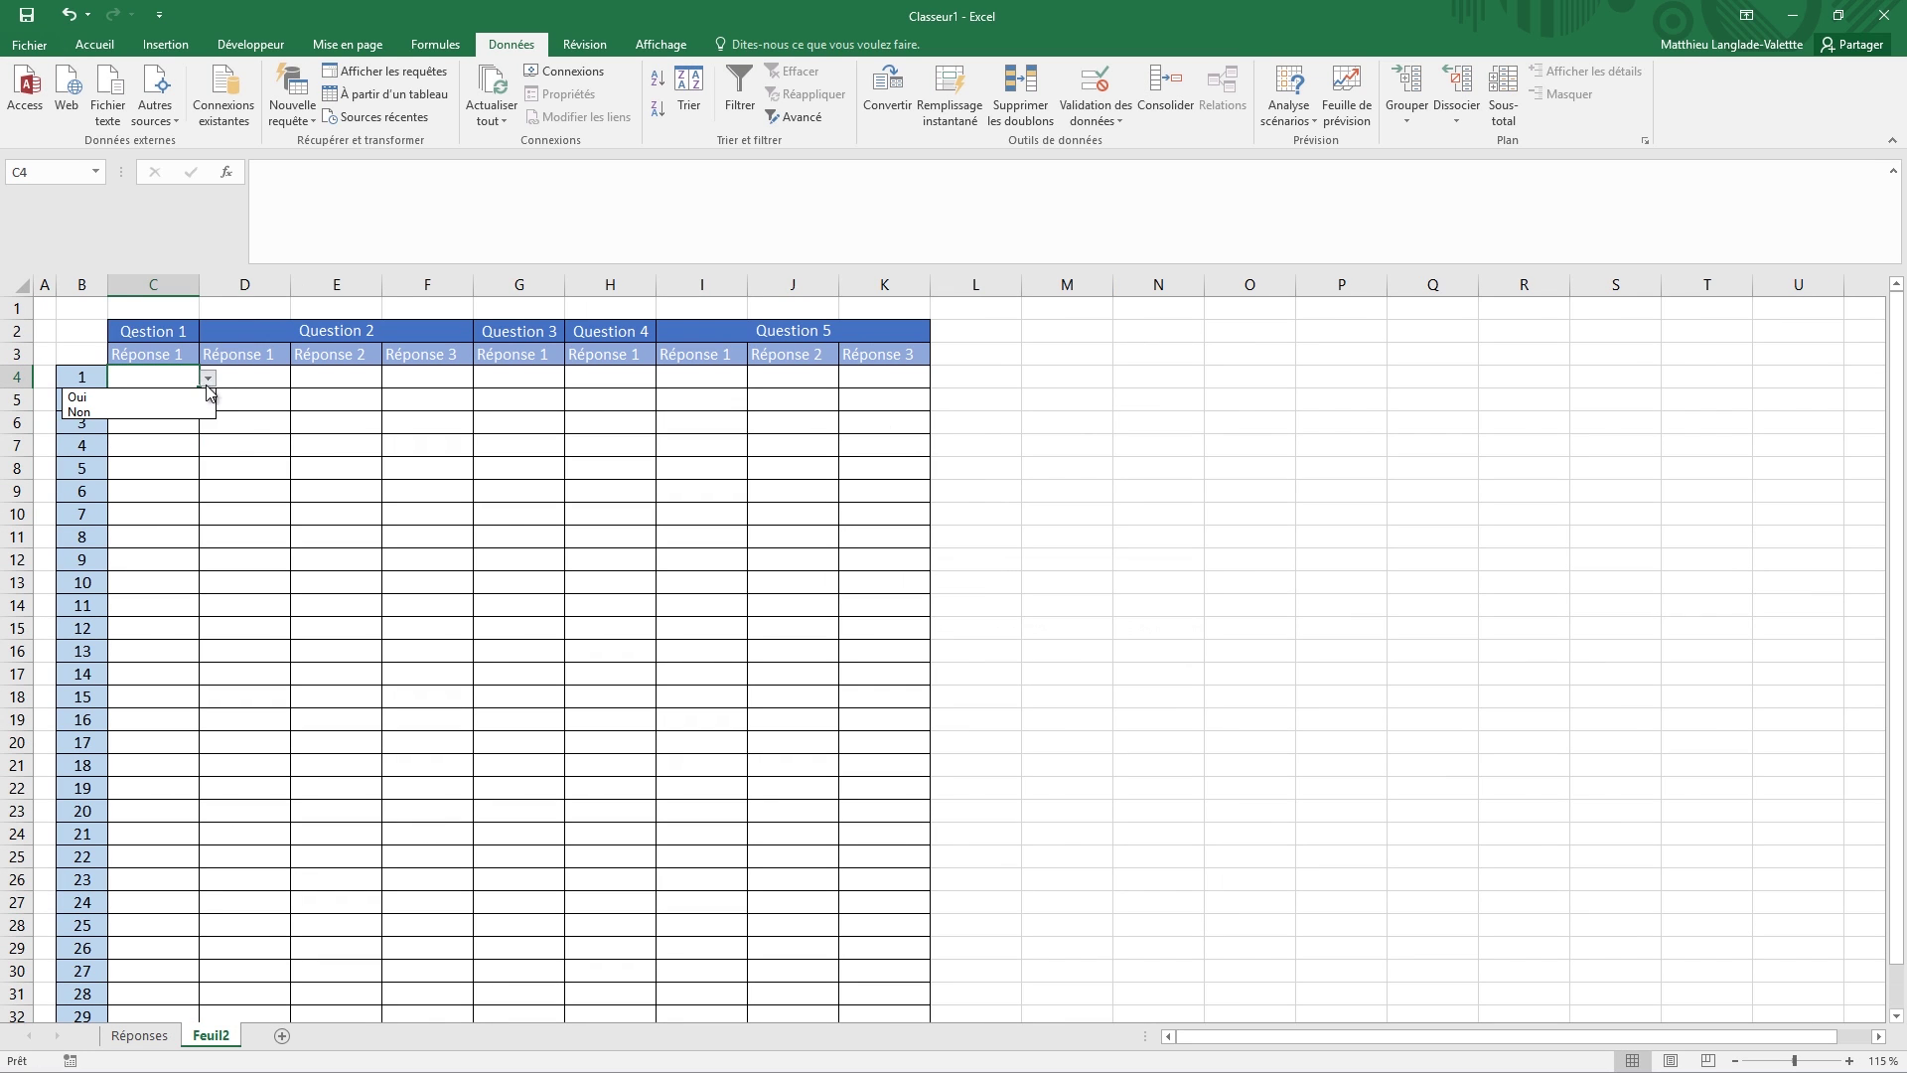
click(204, 395)
key(Return)
click(209, 401)
click(184, 434)
key(Return)
click(209, 424)
click(191, 443)
key(Return)
click(209, 447)
click(187, 460)
key(Return)
key(Return)
- Add list data validation to the Question 2 answer cells D4:F33 with source =Réponses!$B$2:$B$4
click(248, 372)
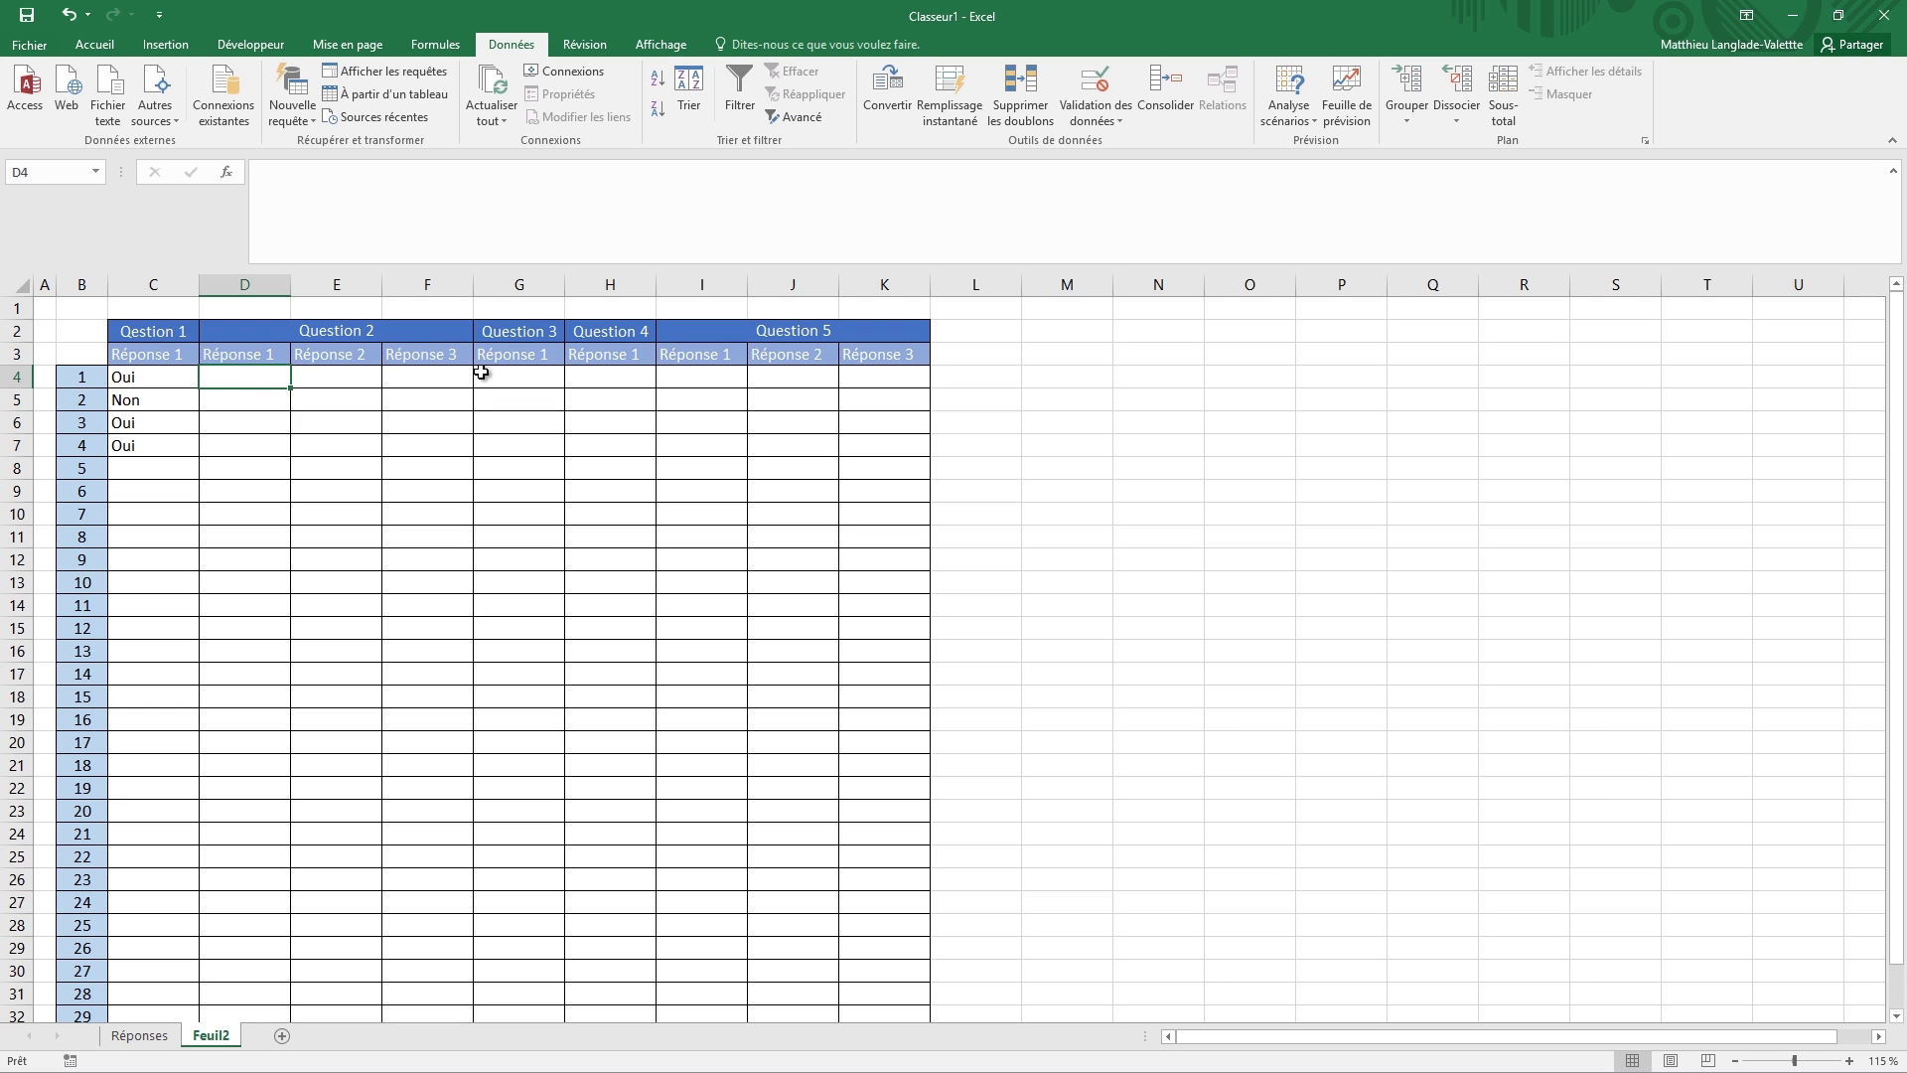
scroll(273, 447, down, 3)
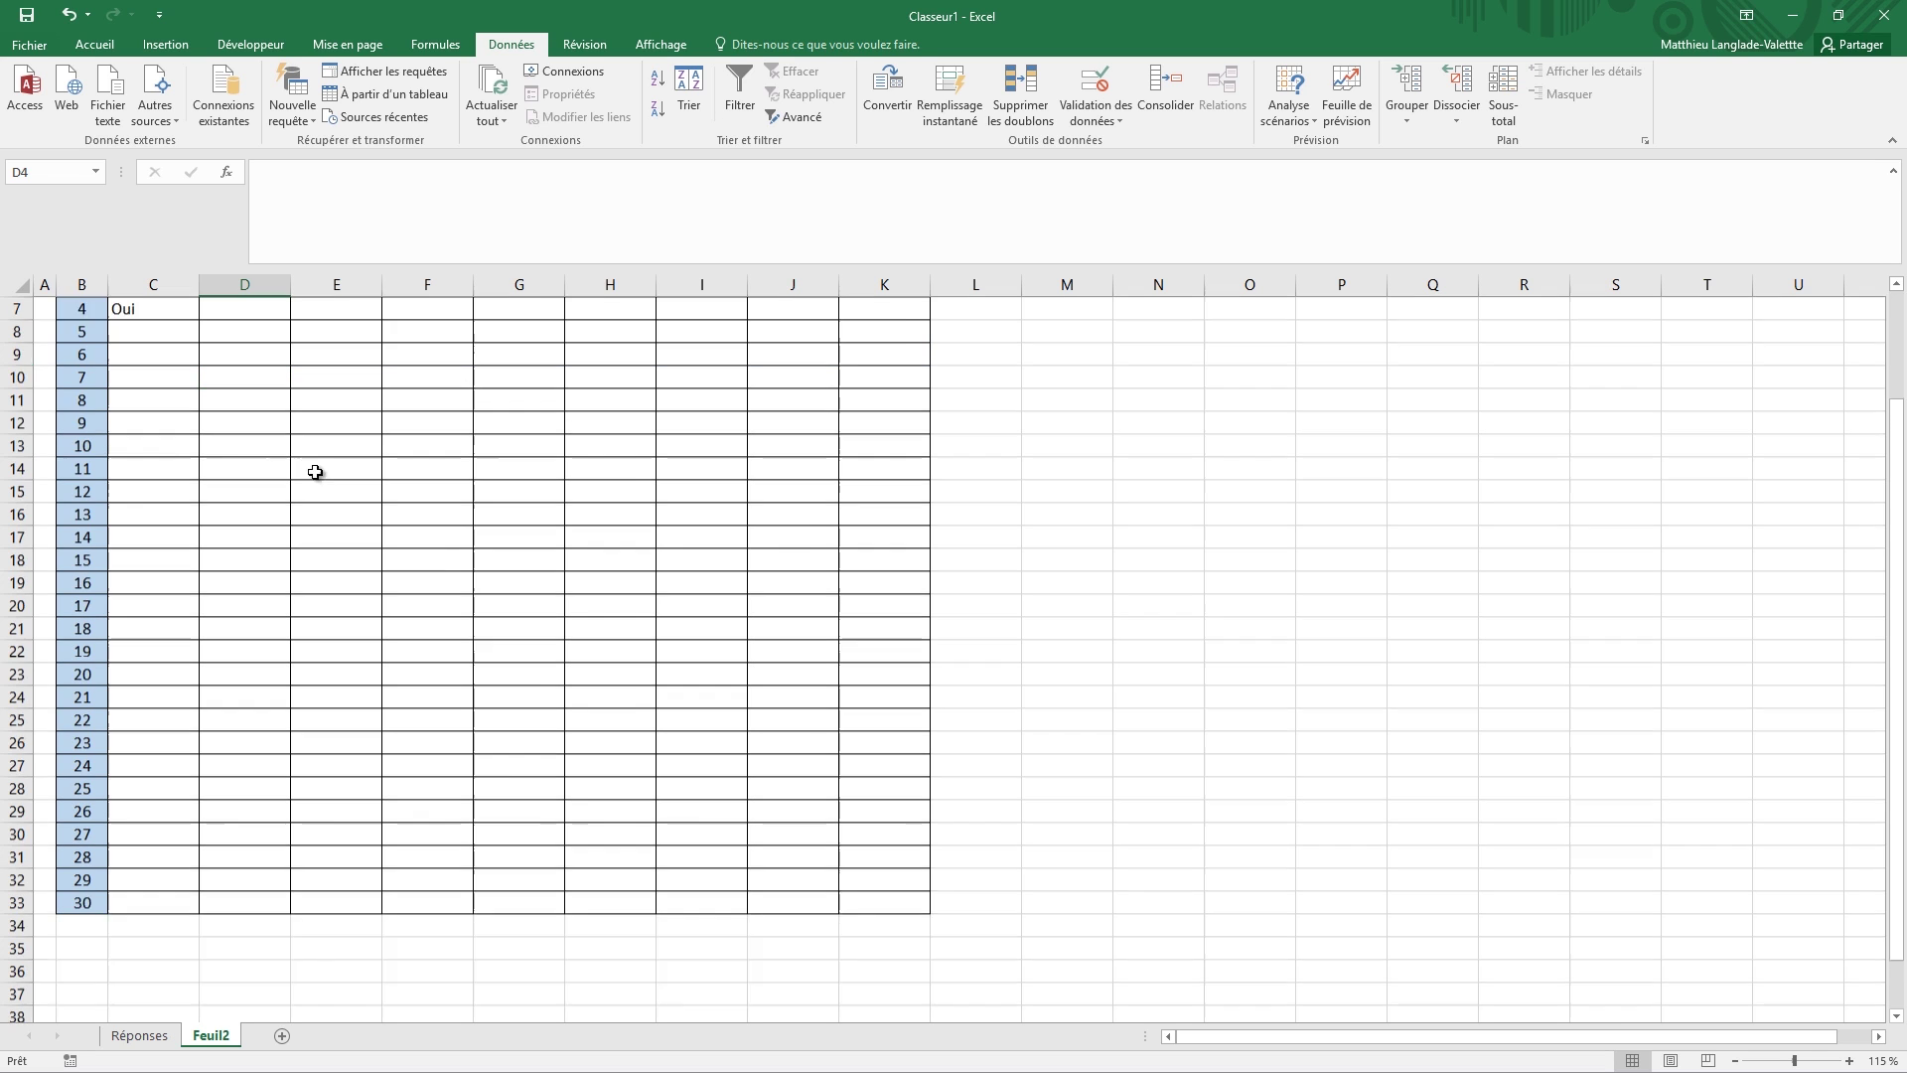
shift+click(423, 835)
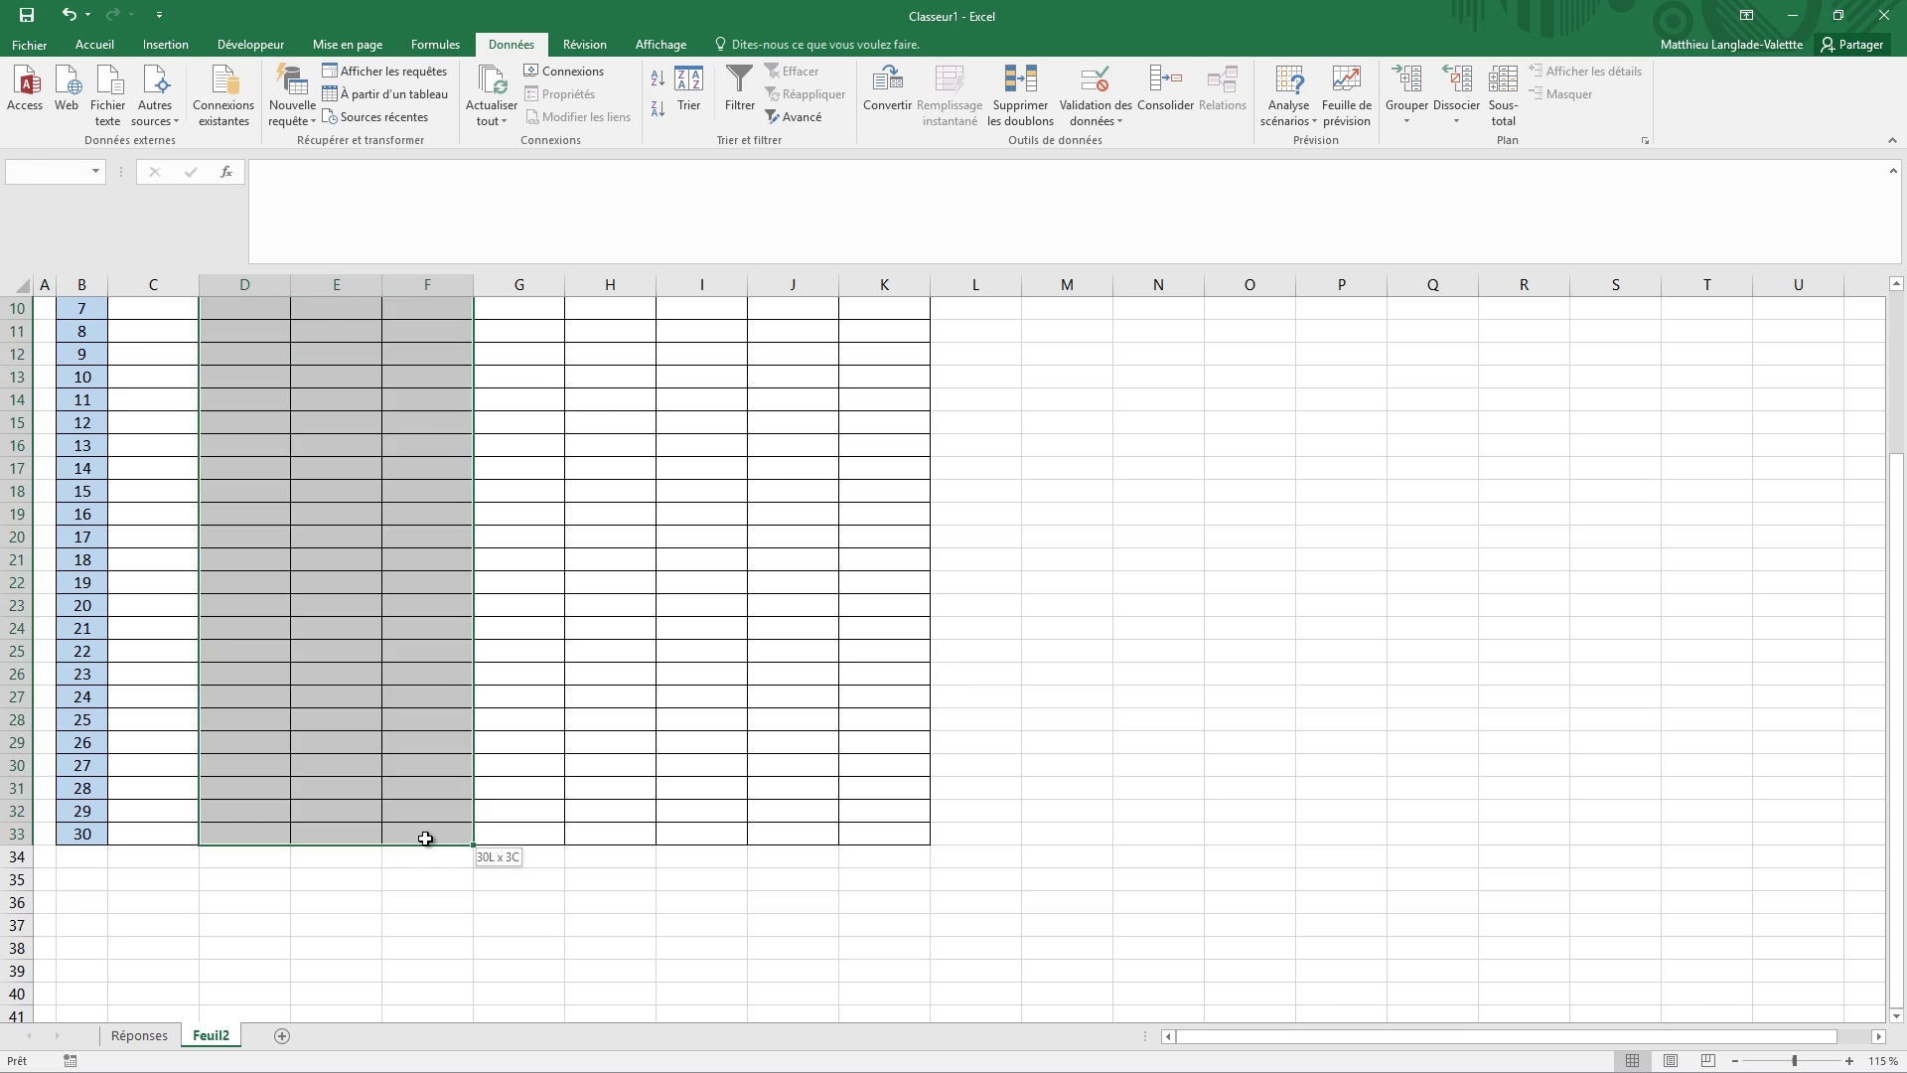
scroll(447, 834, up, 3)
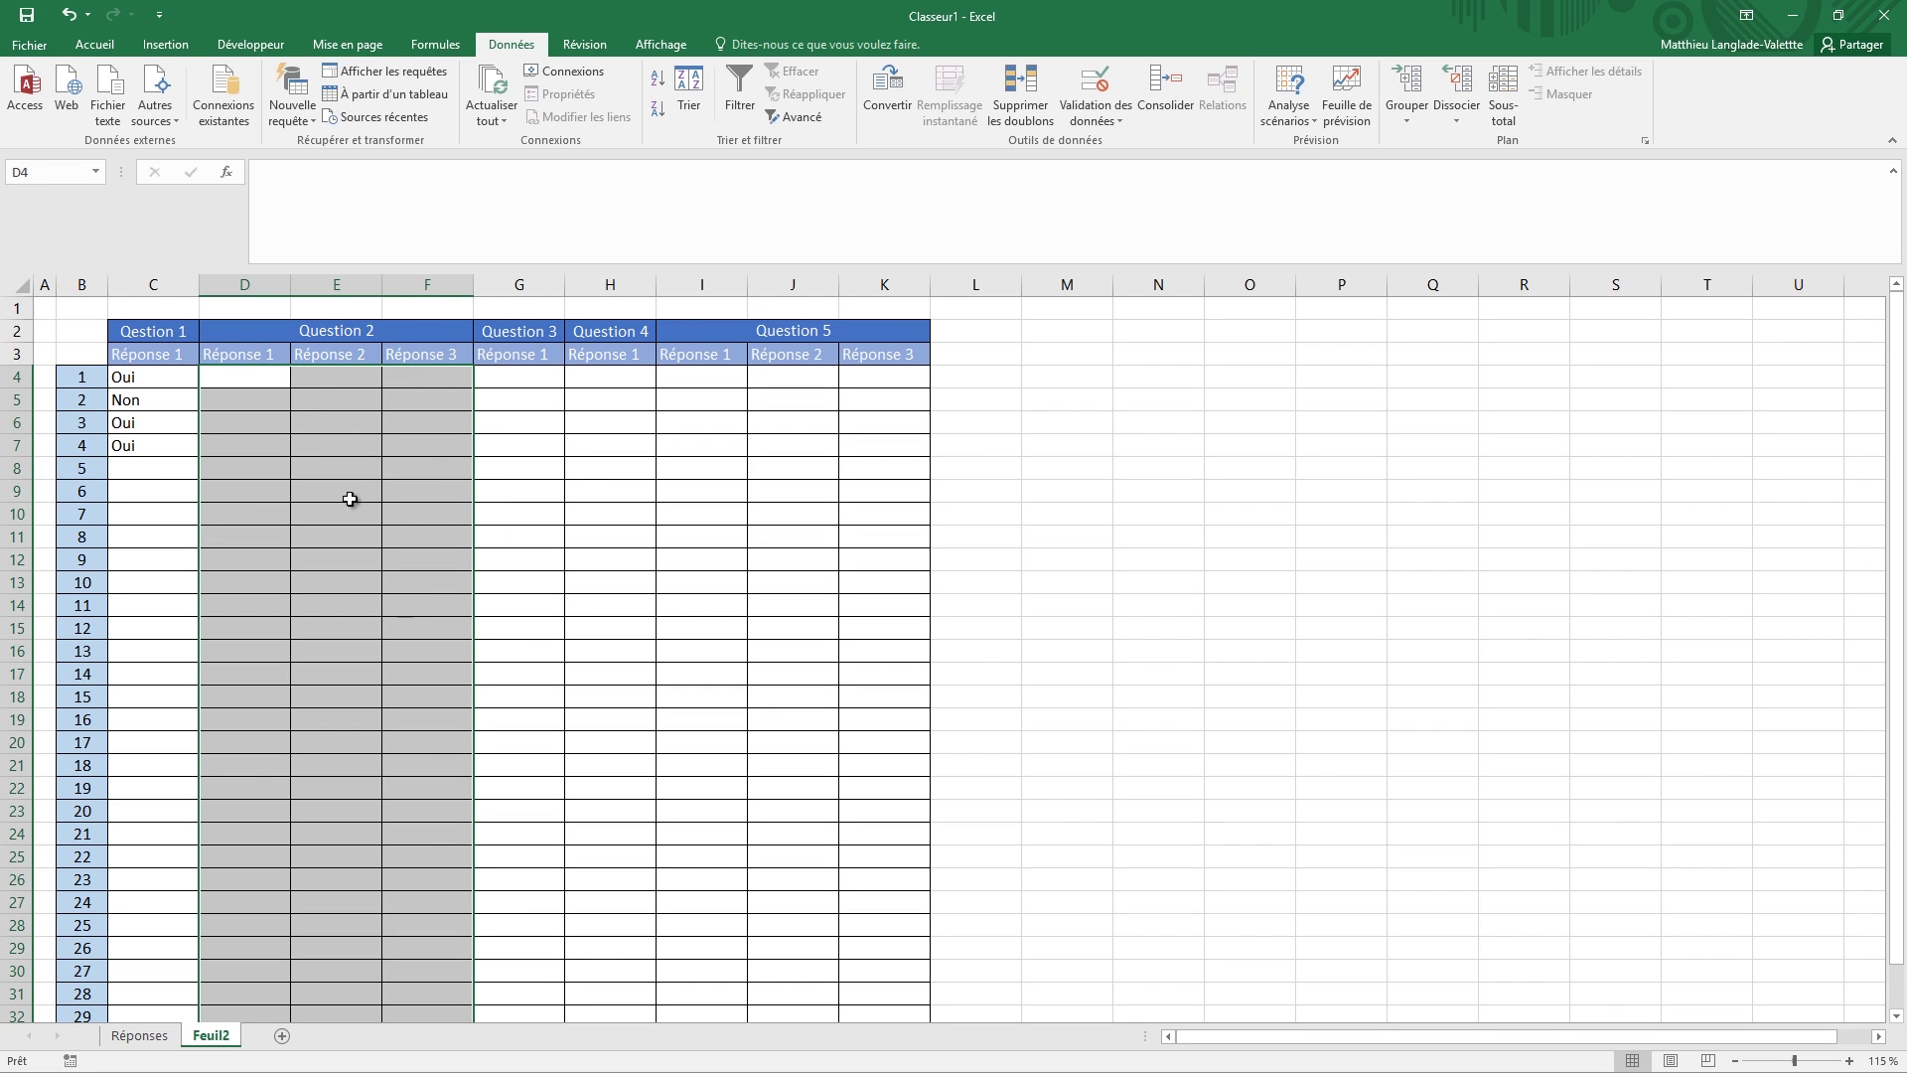
click(1107, 86)
click(924, 488)
click(916, 547)
click(1188, 567)
click(139, 1035)
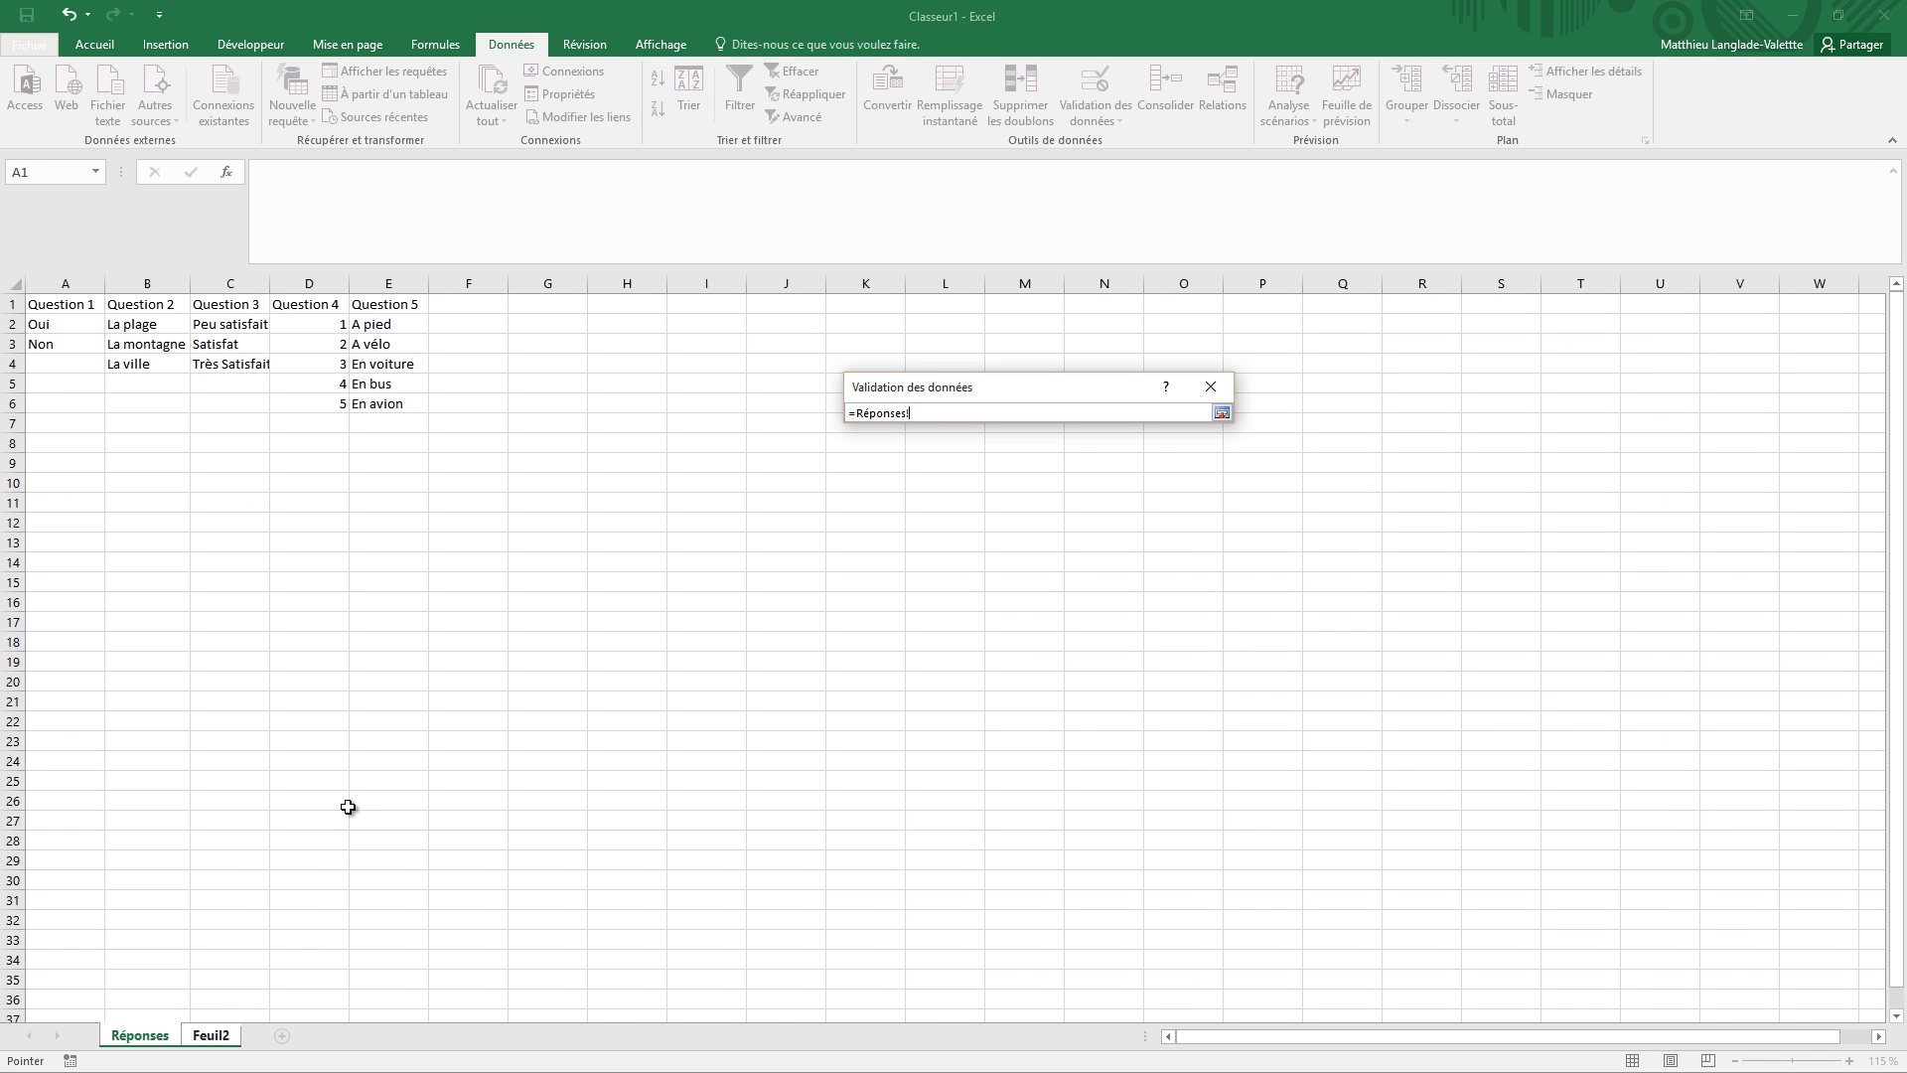
drag(171, 326, 171, 368)
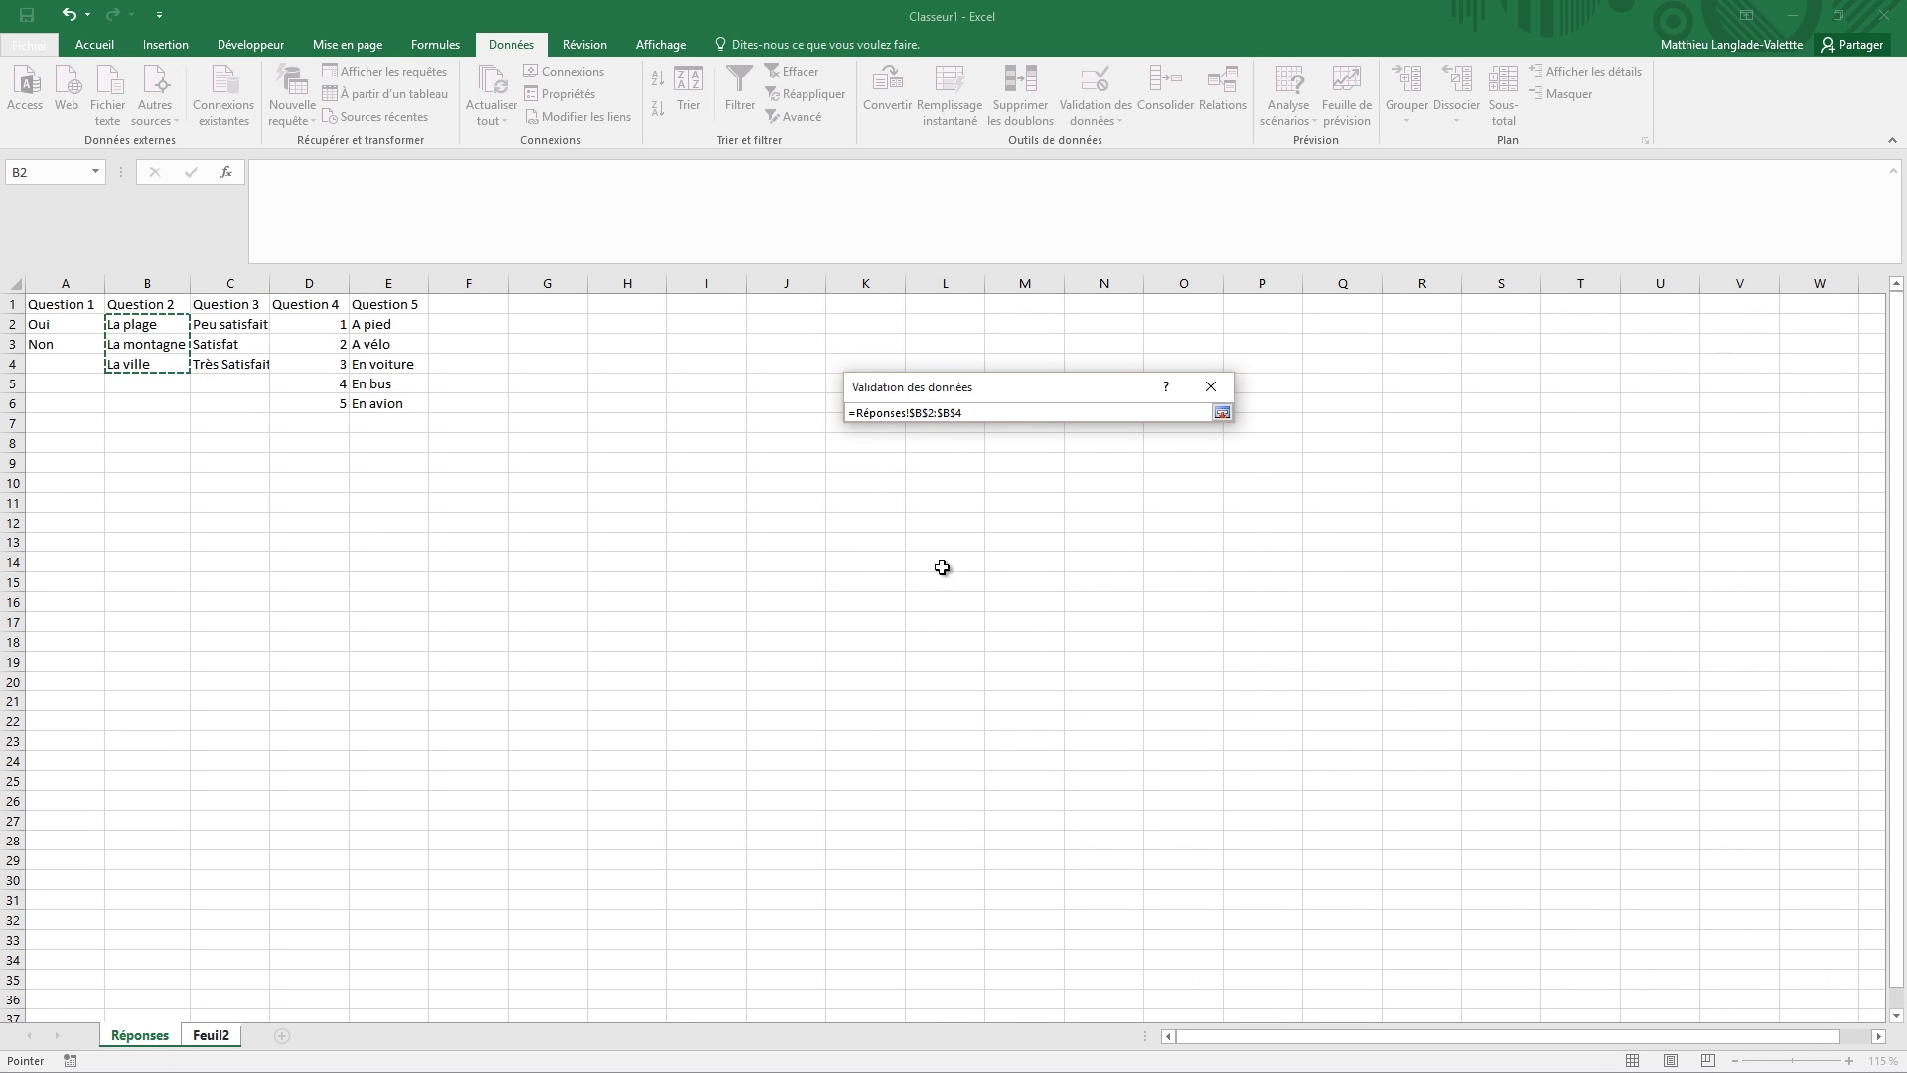
key(Return)
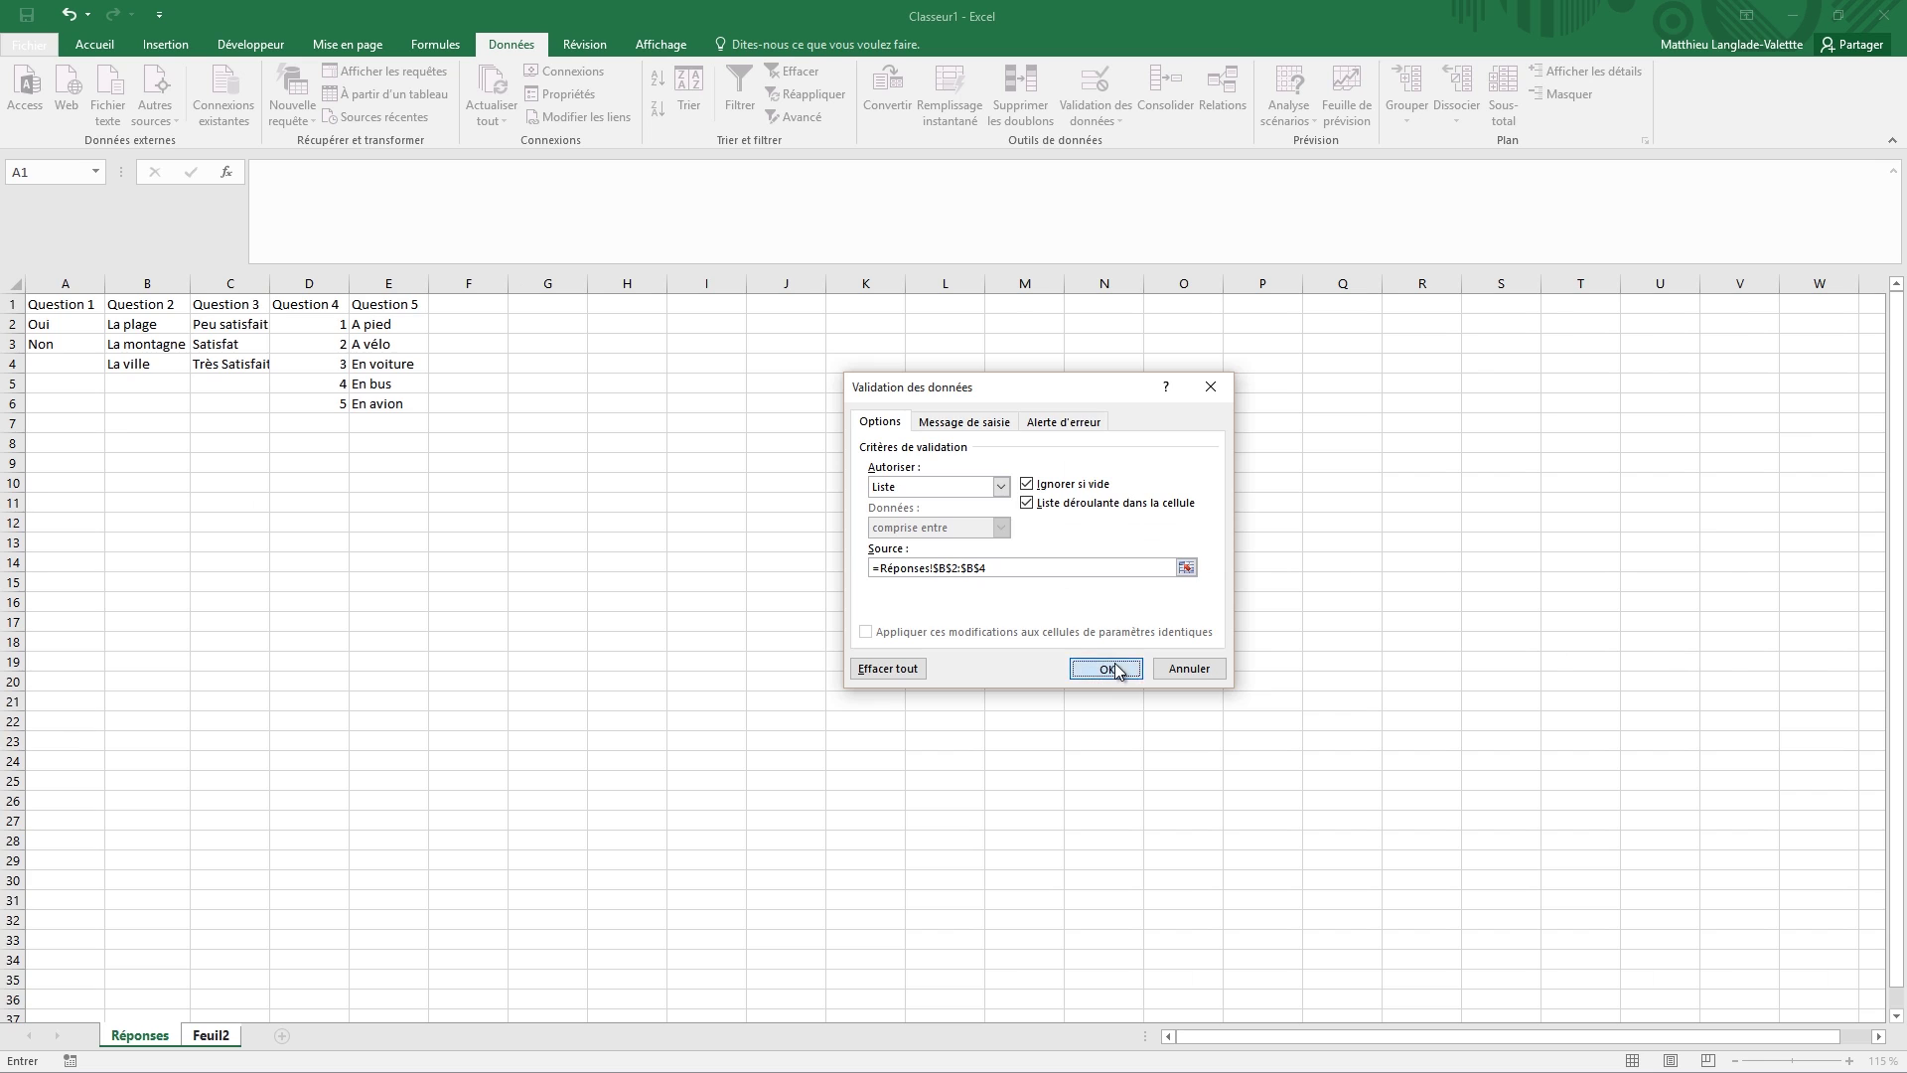
click(1106, 669)
- Choose La plage in D4 and La montagne in E4 as respondent 1's Question 2 answers
click(280, 380)
click(299, 378)
click(299, 402)
click(338, 385)
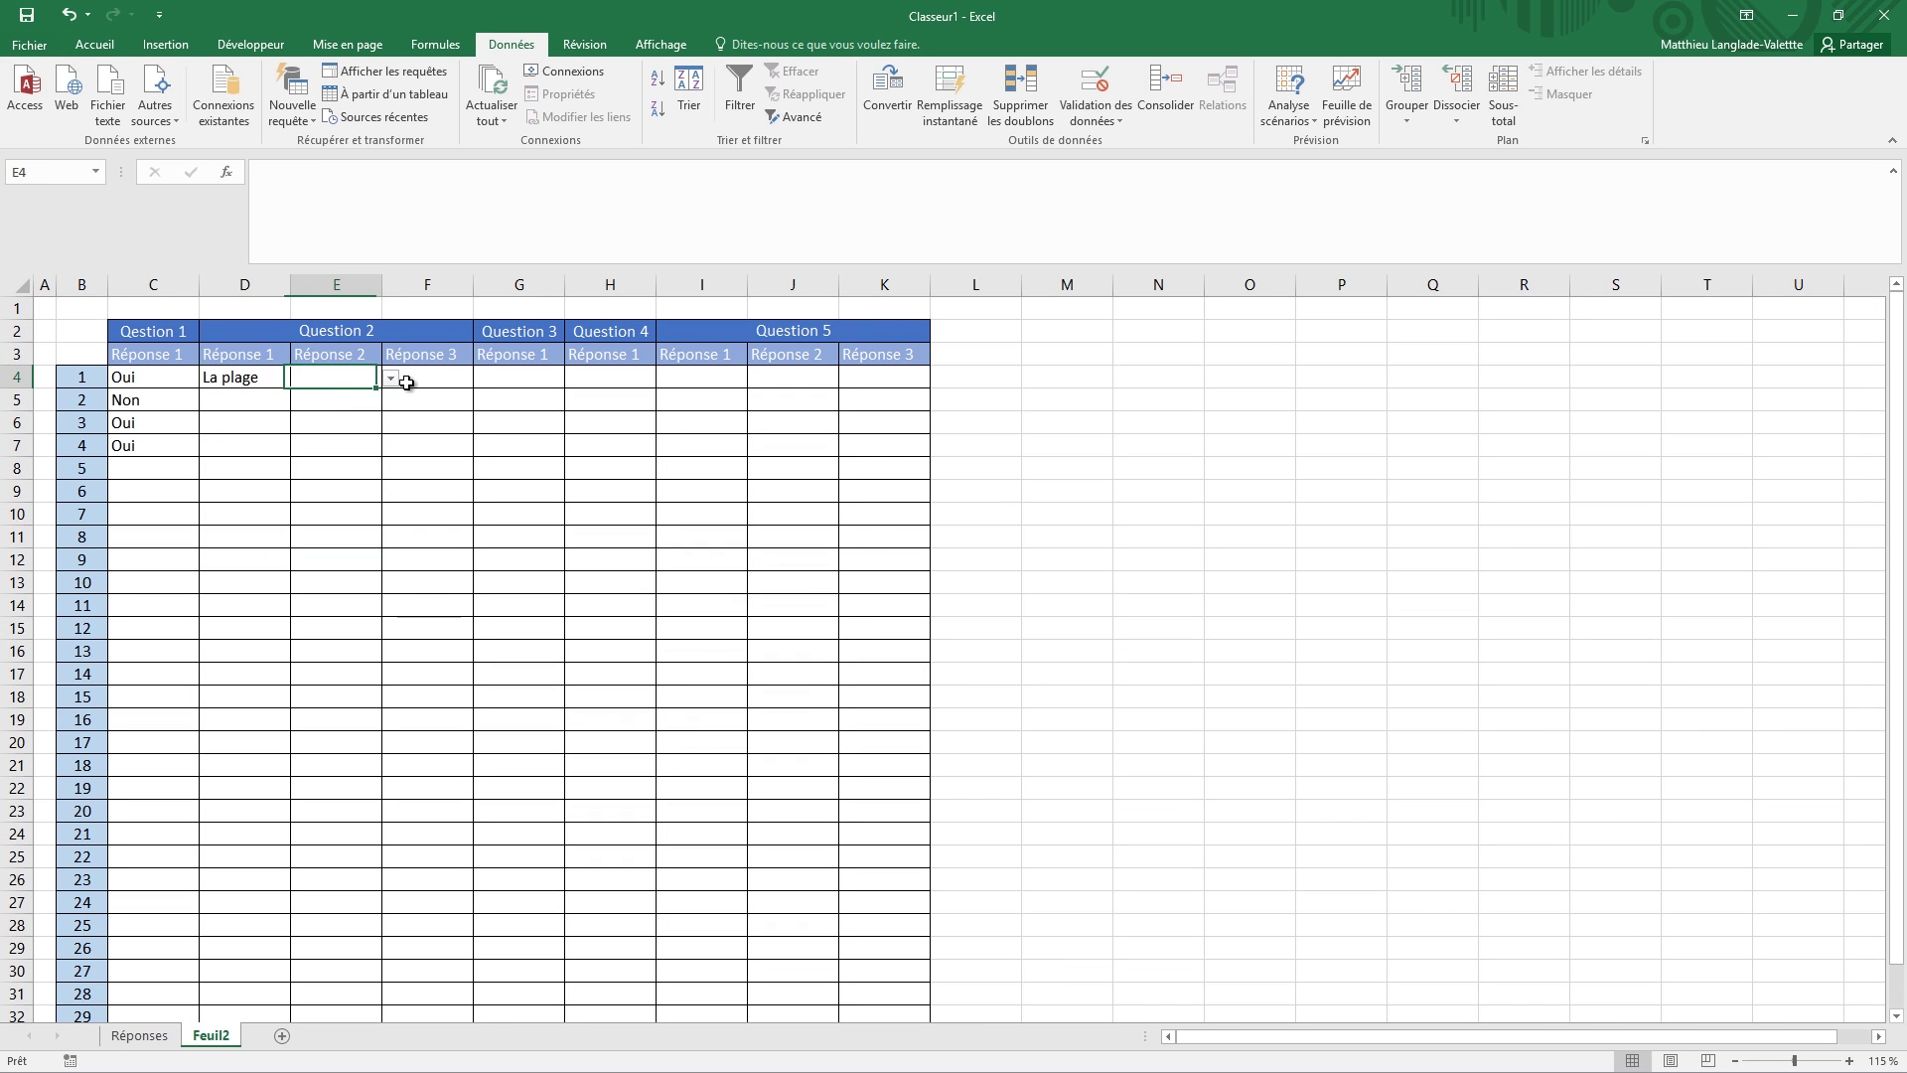
click(390, 378)
click(365, 412)
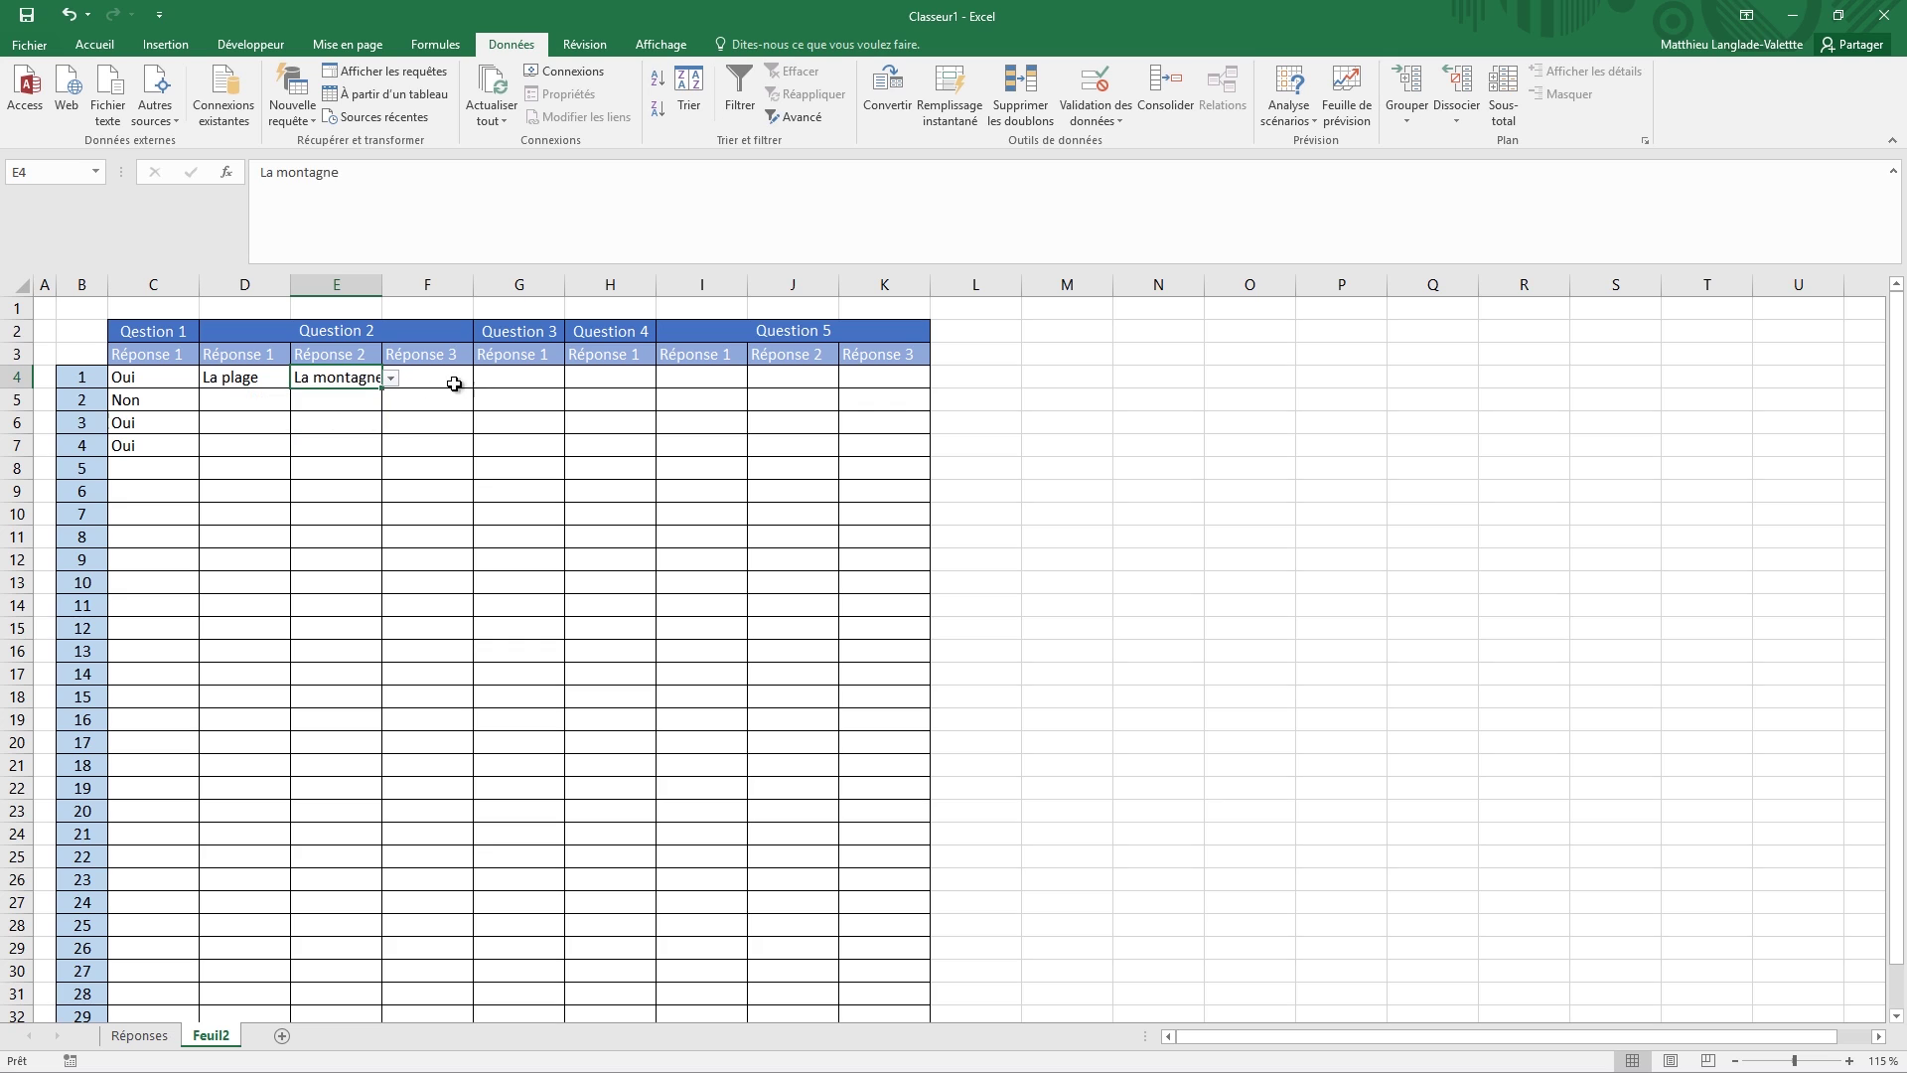
- Choose La plage in D5 and La montagne in D6 as the Question 2 answers for respondents 2 and 3
click(271, 403)
click(299, 400)
click(284, 419)
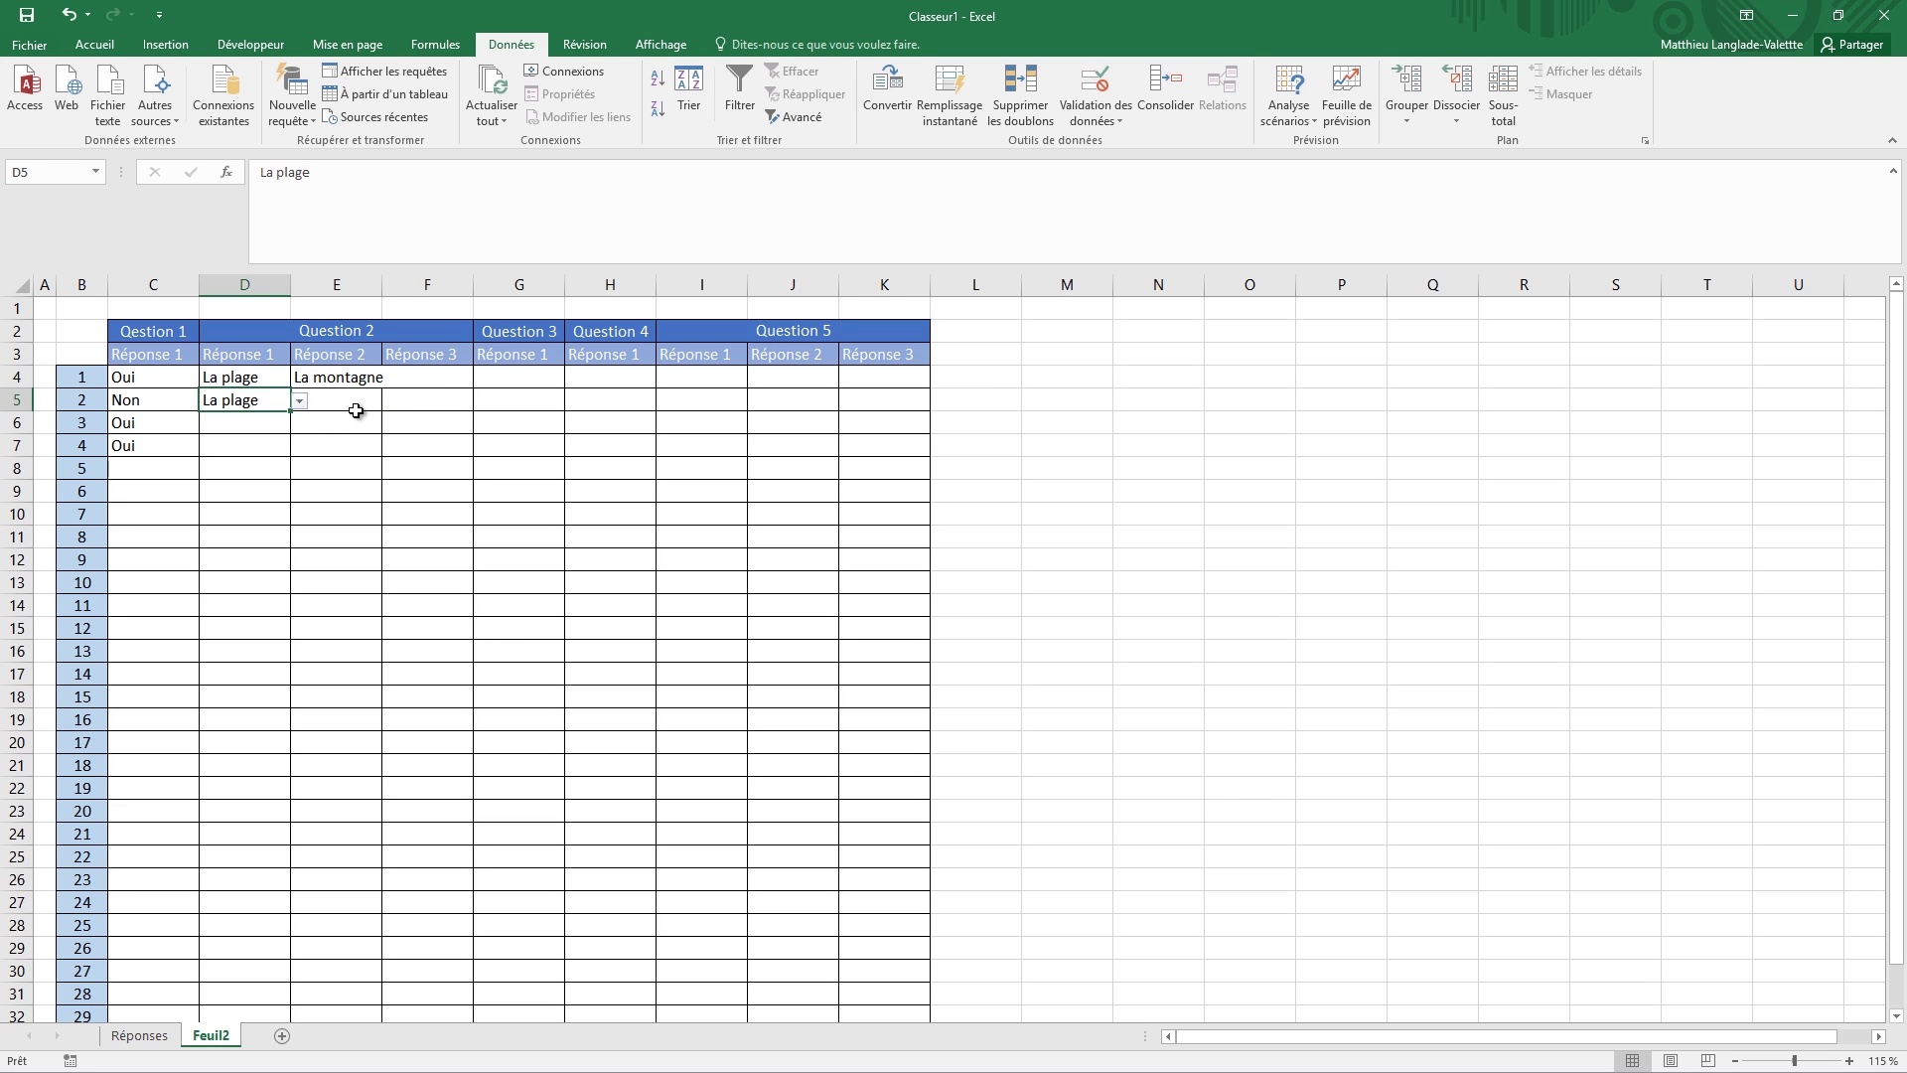
click(360, 407)
click(256, 423)
click(299, 424)
click(264, 462)
- Fill respondent 4's Question 2 answers with La plage in D7, La ville in E7 and La montagne in F7
click(288, 452)
click(299, 446)
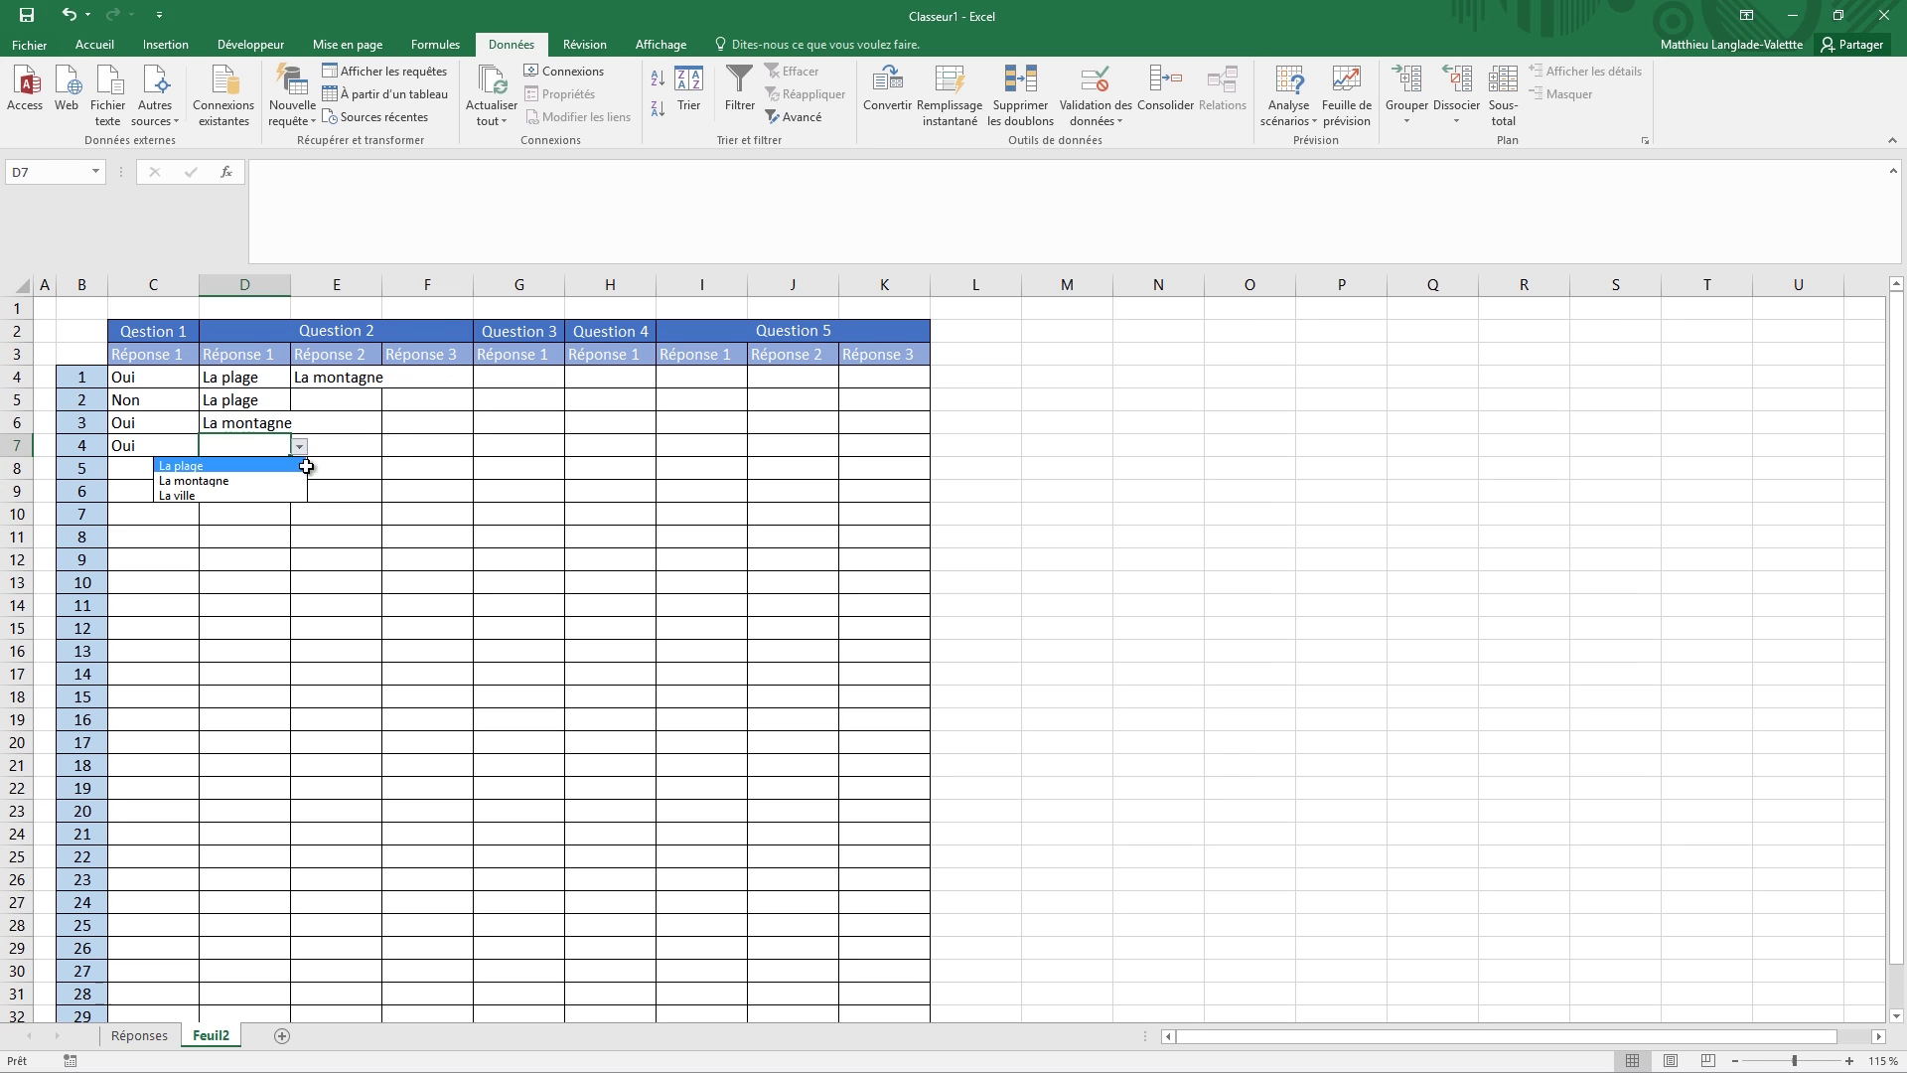
click(288, 469)
click(376, 450)
click(391, 447)
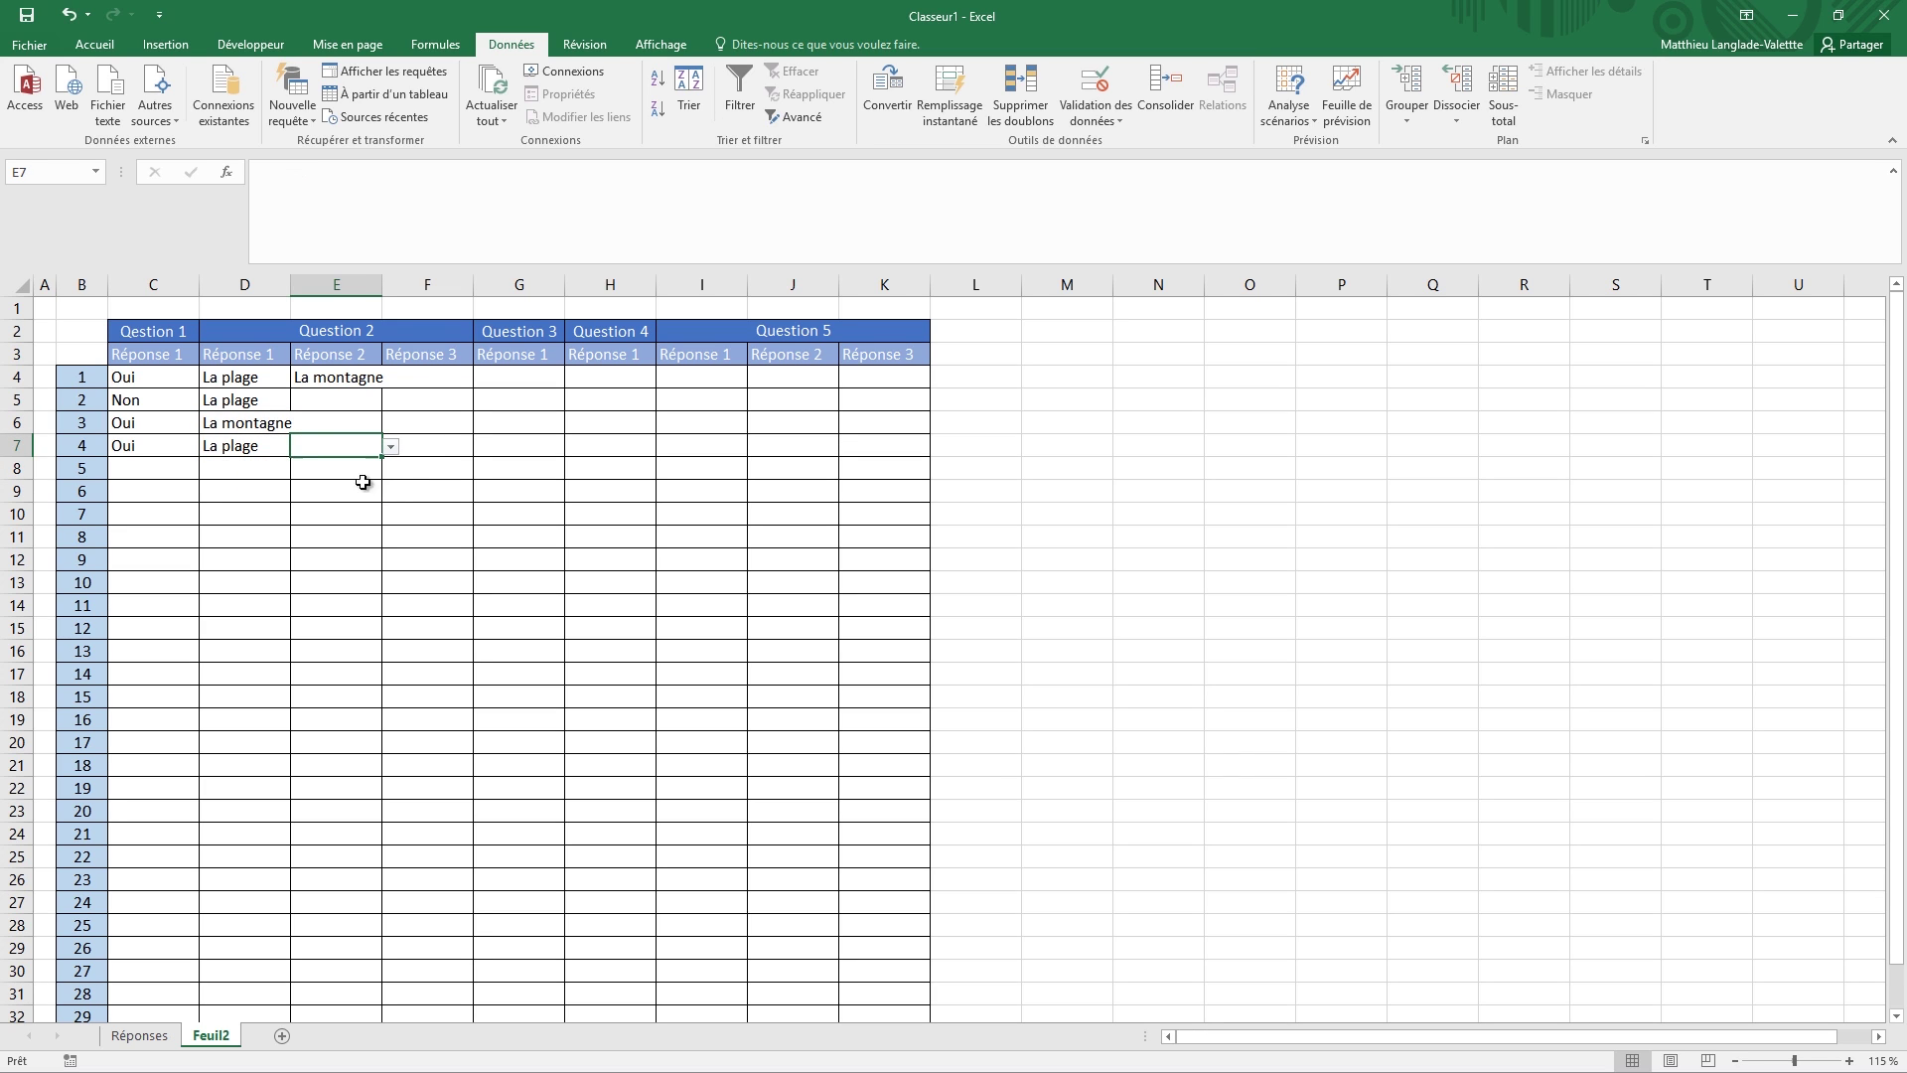
click(358, 494)
click(467, 447)
click(481, 447)
click(452, 483)
click(422, 515)
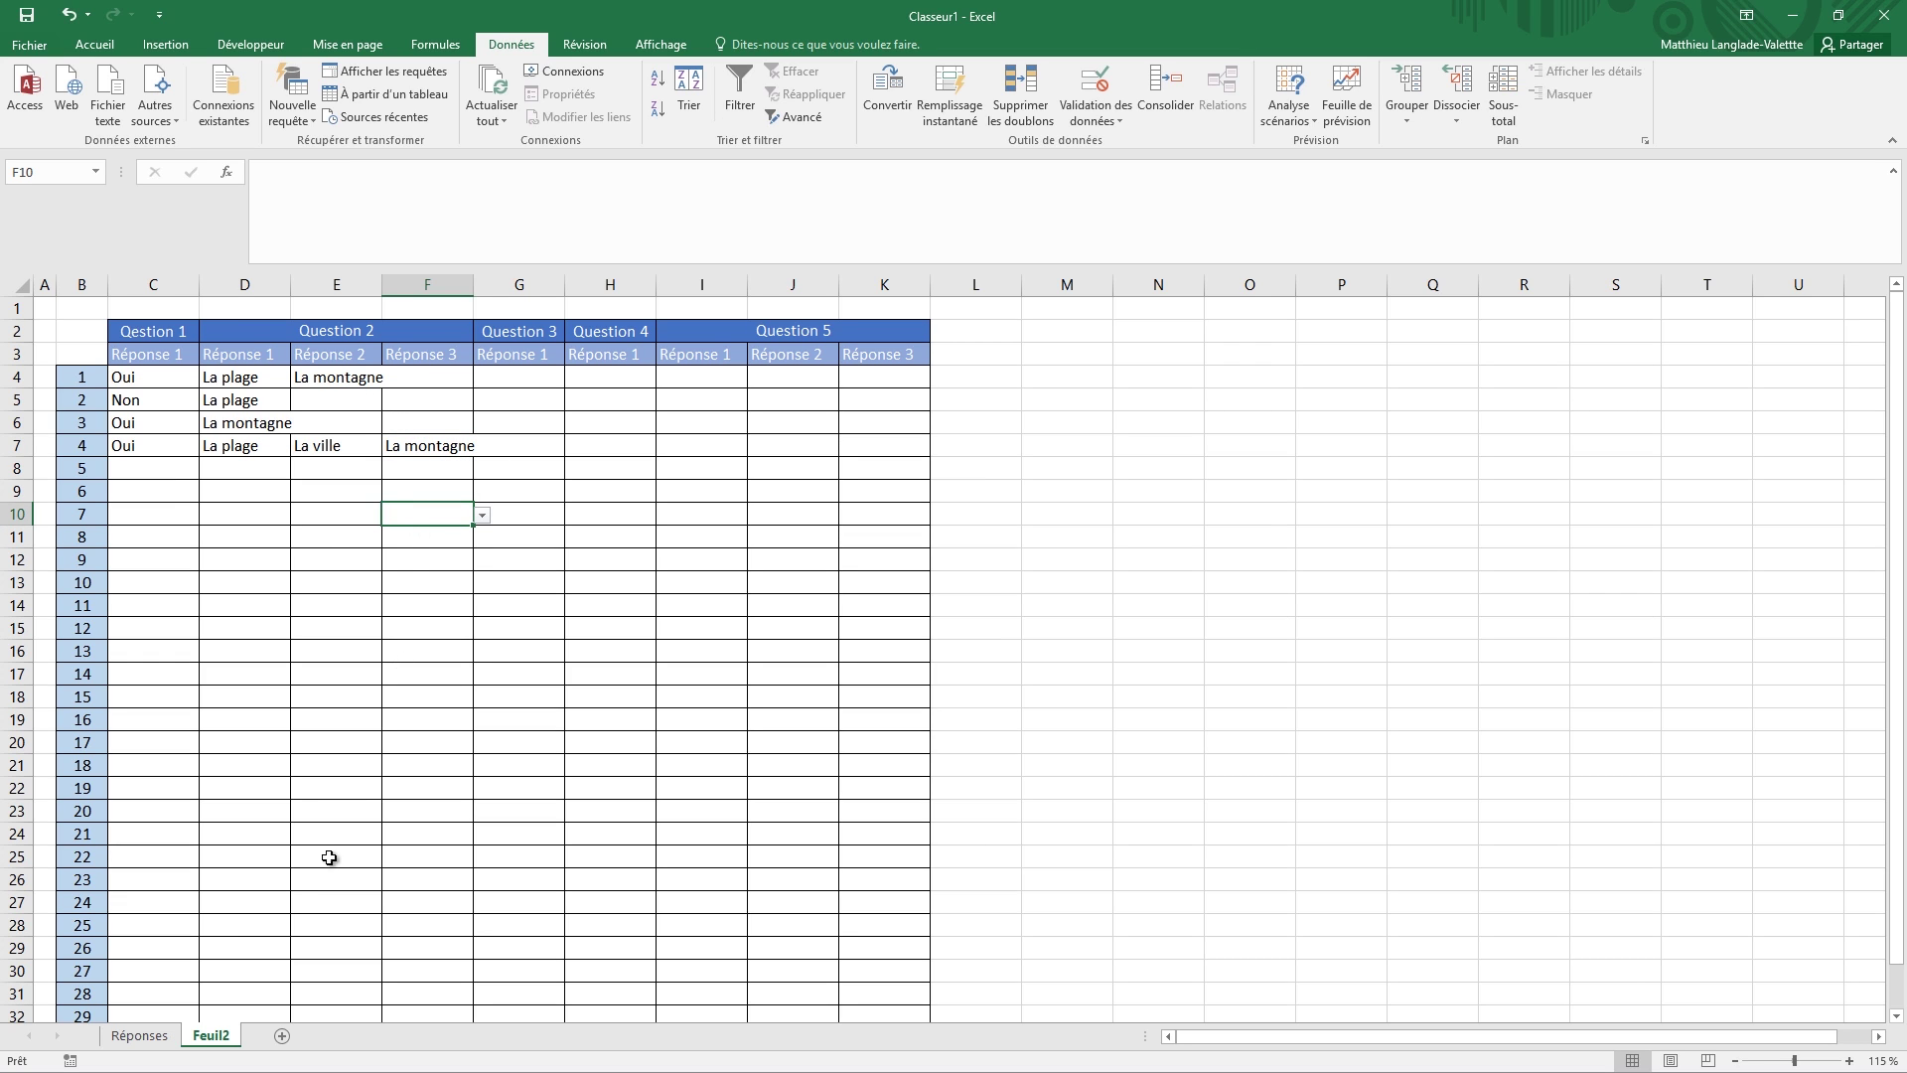
- Check the Question 3 answer options on the Réponses sheet and return to cell G4 on Feuil2
click(139, 1035)
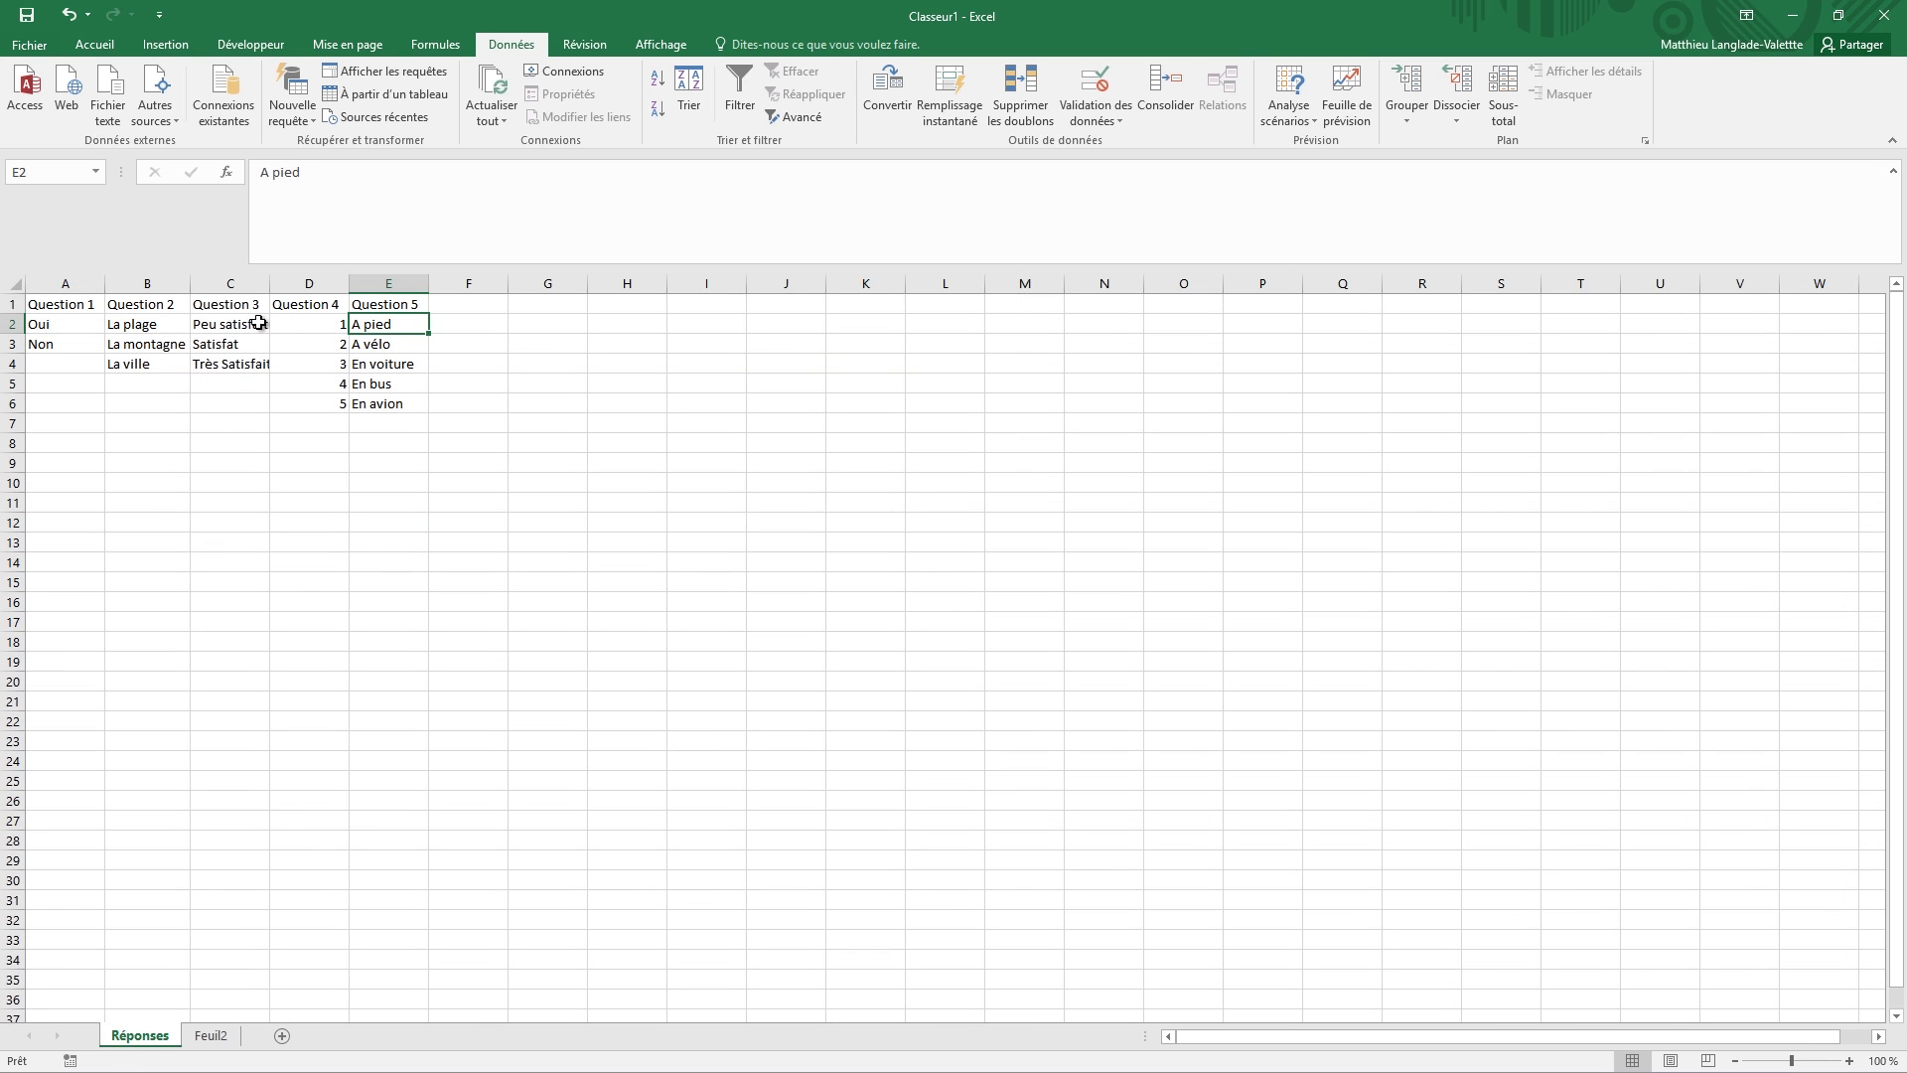
click(210, 1035)
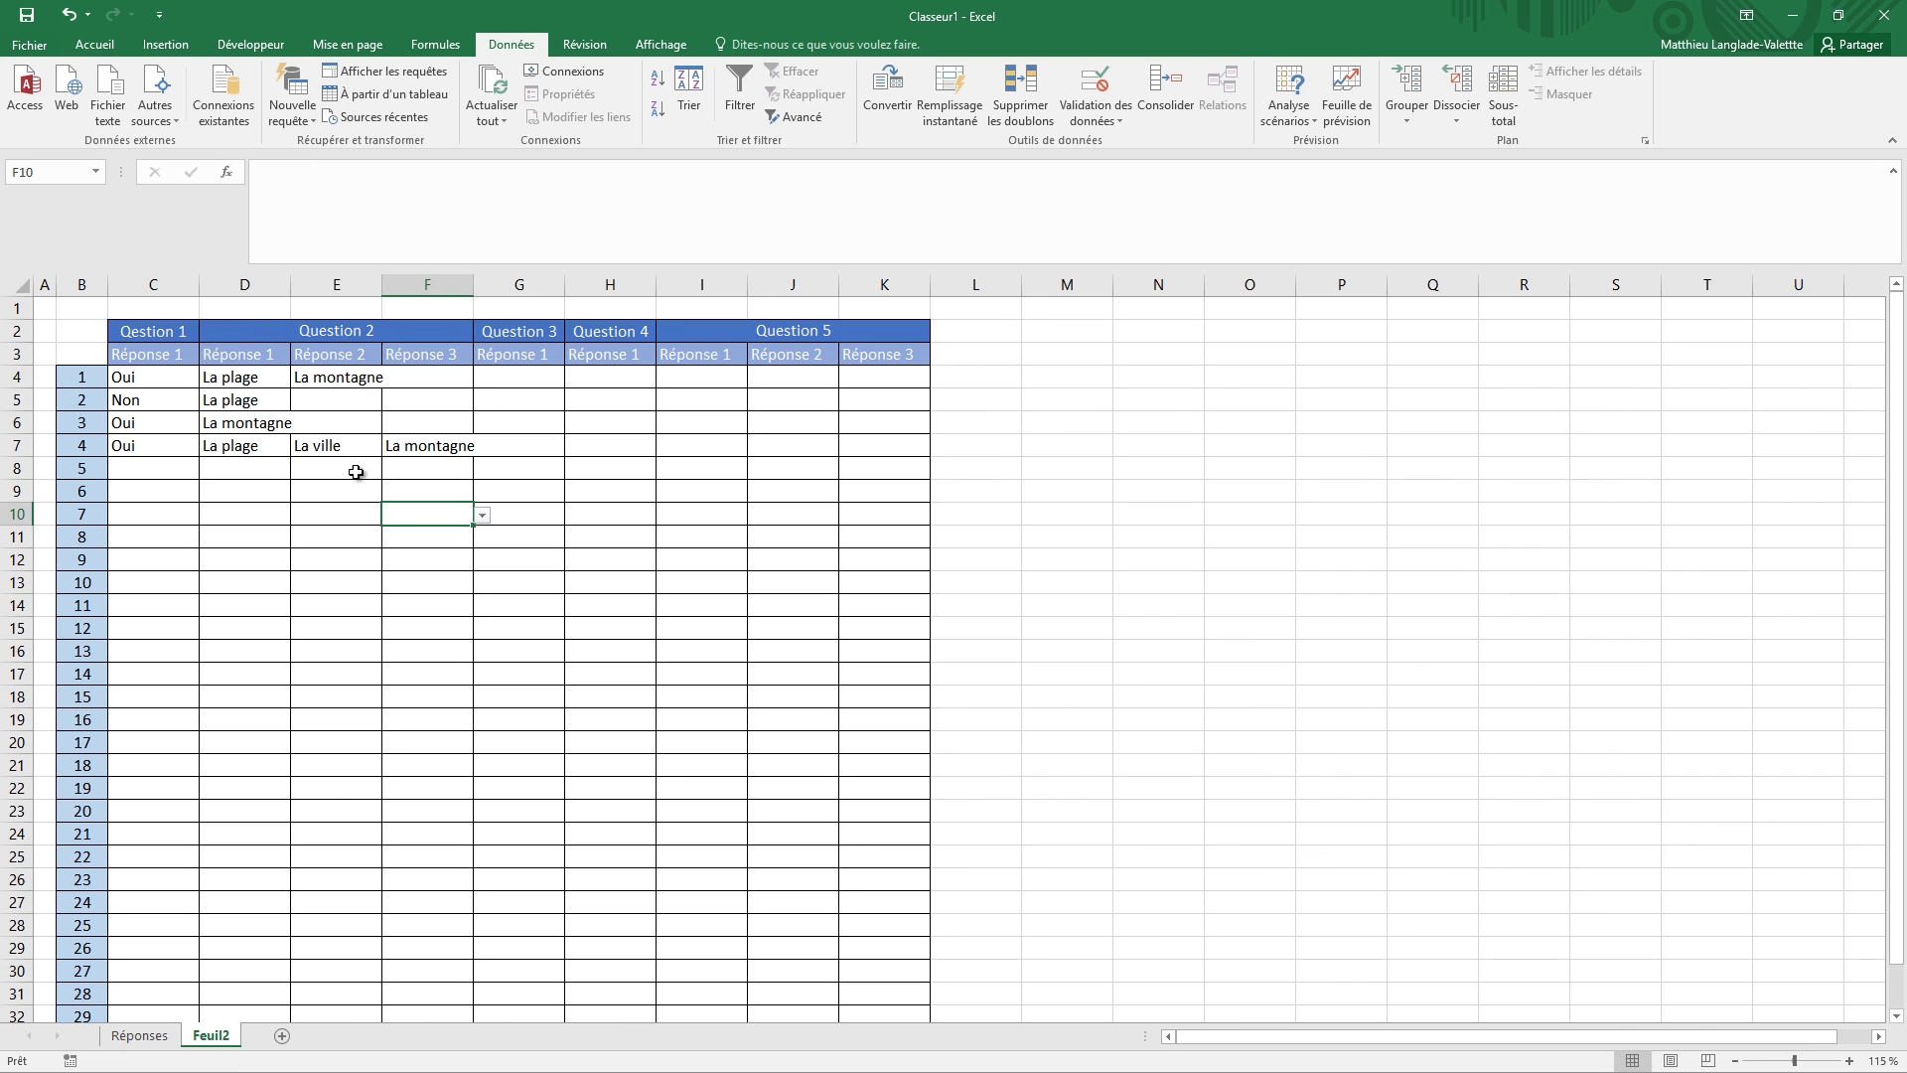
click(276, 535)
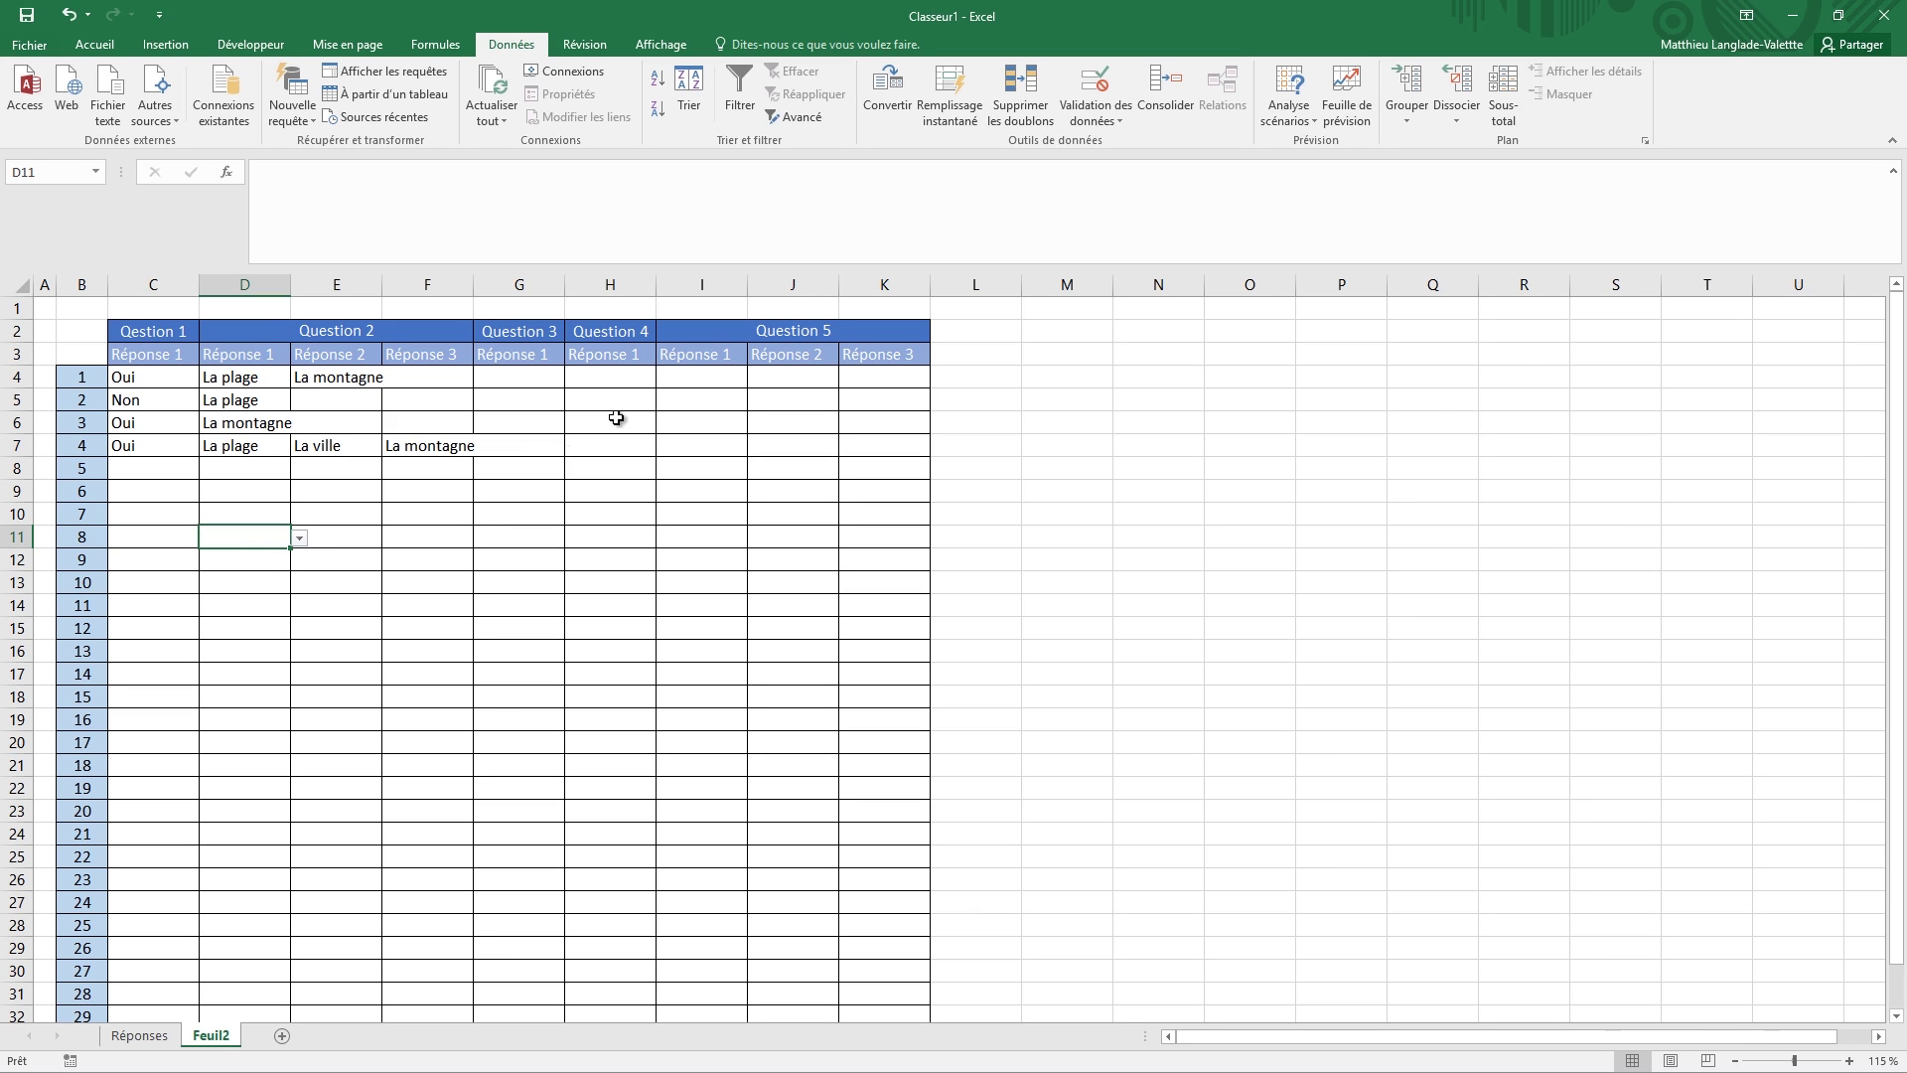
click(529, 554)
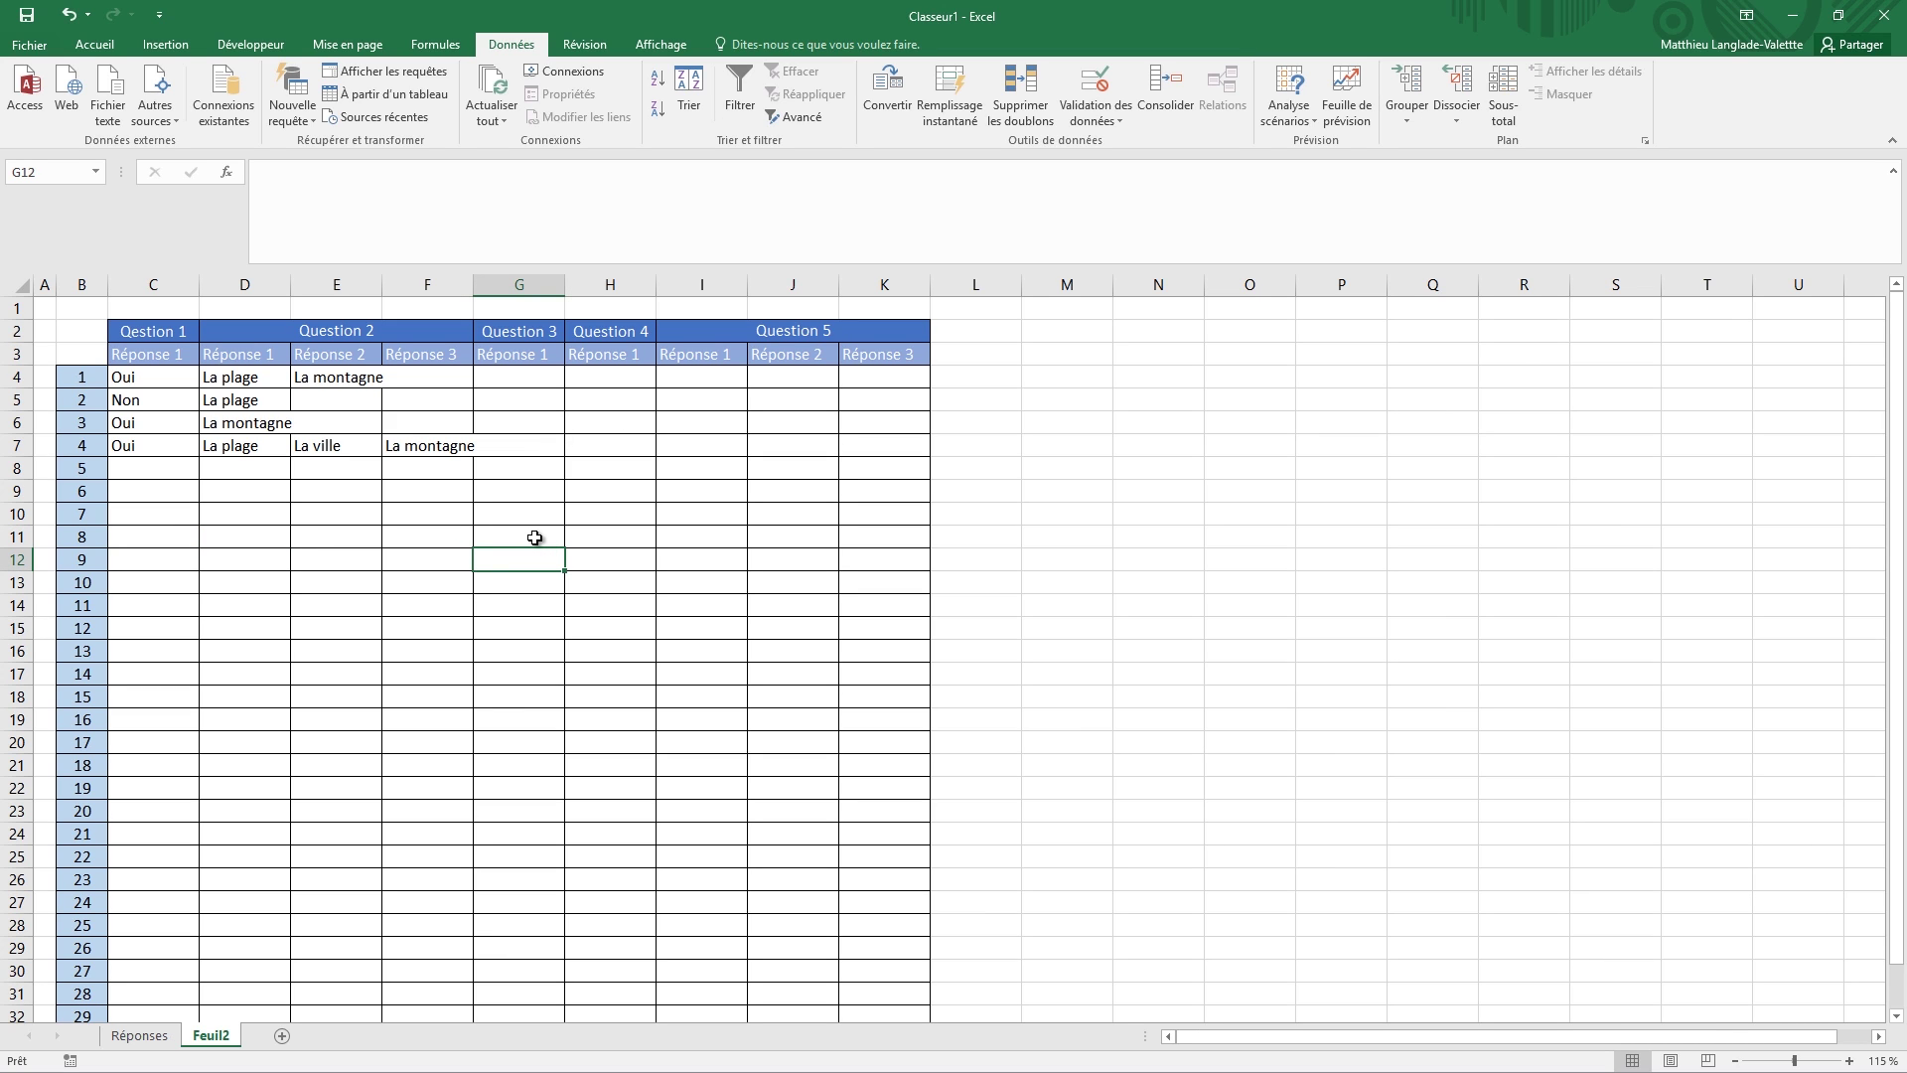
click(534, 445)
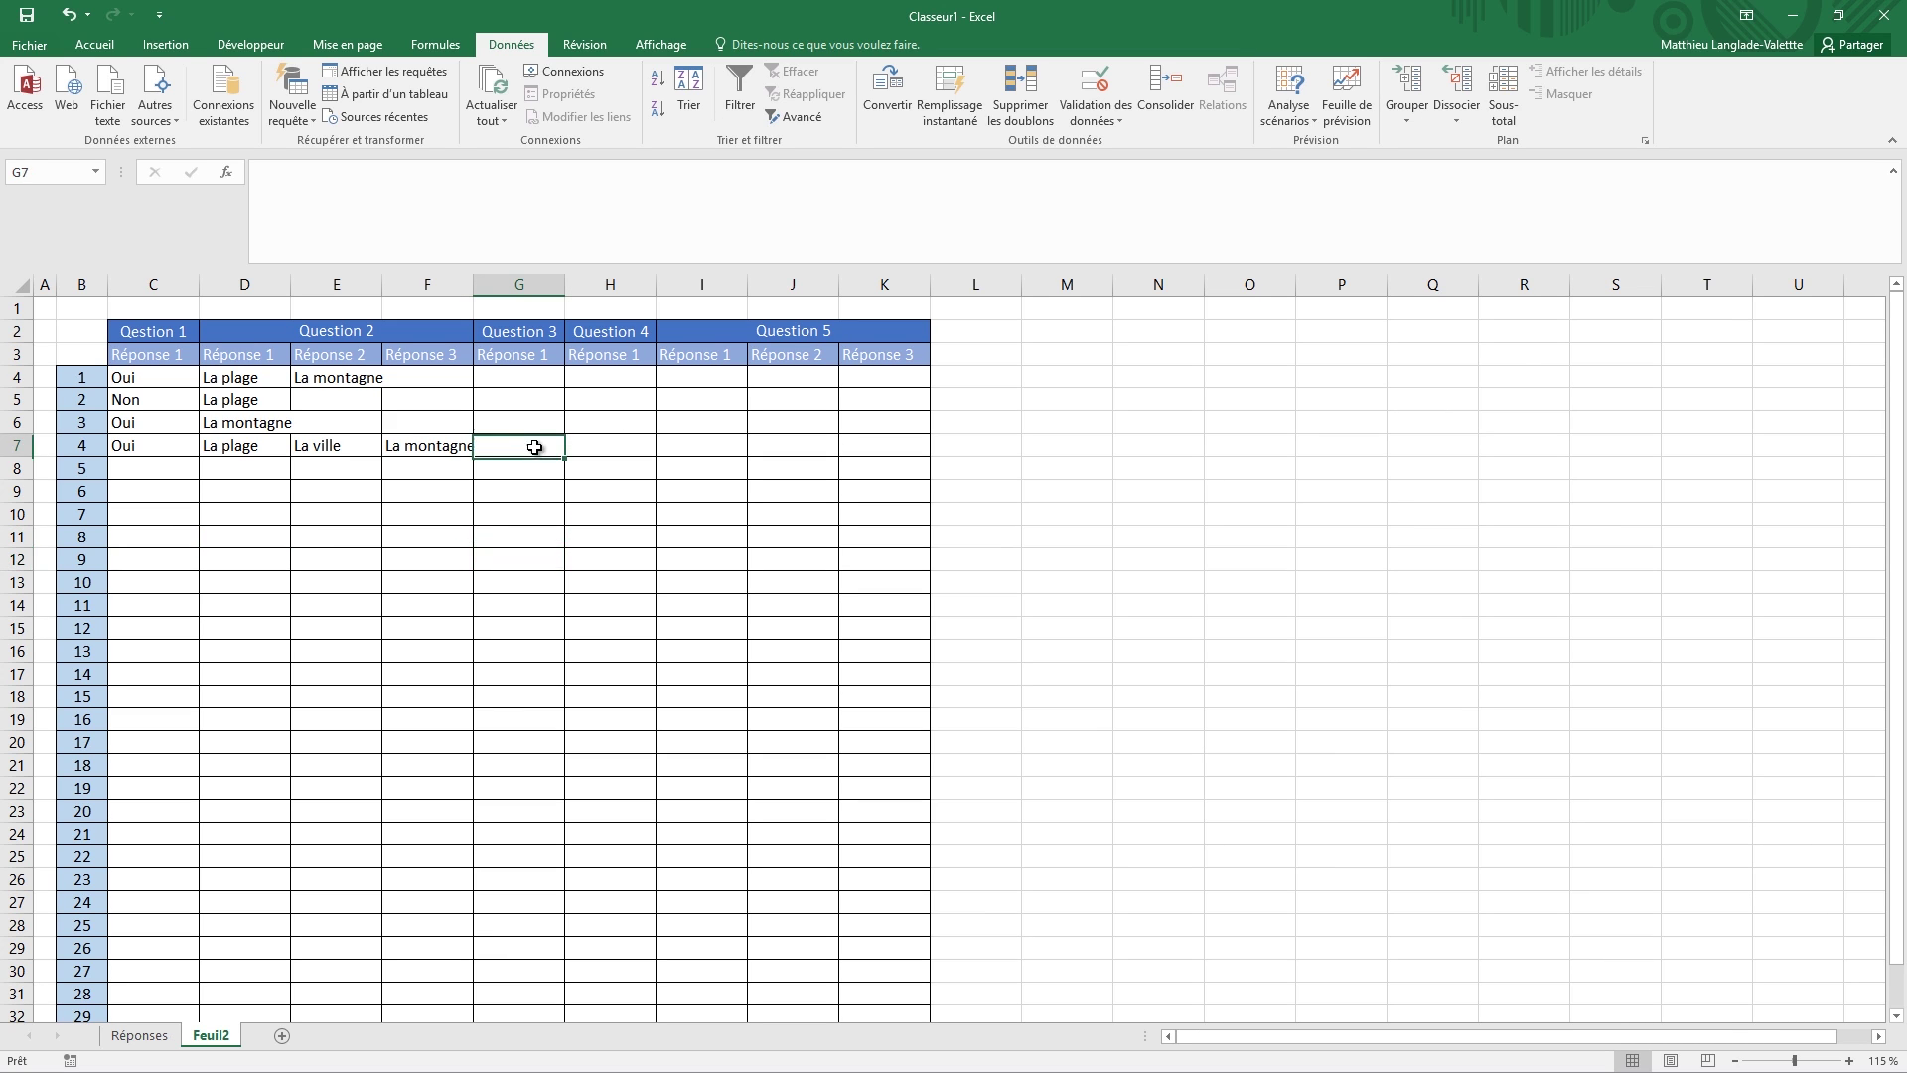
click(547, 378)
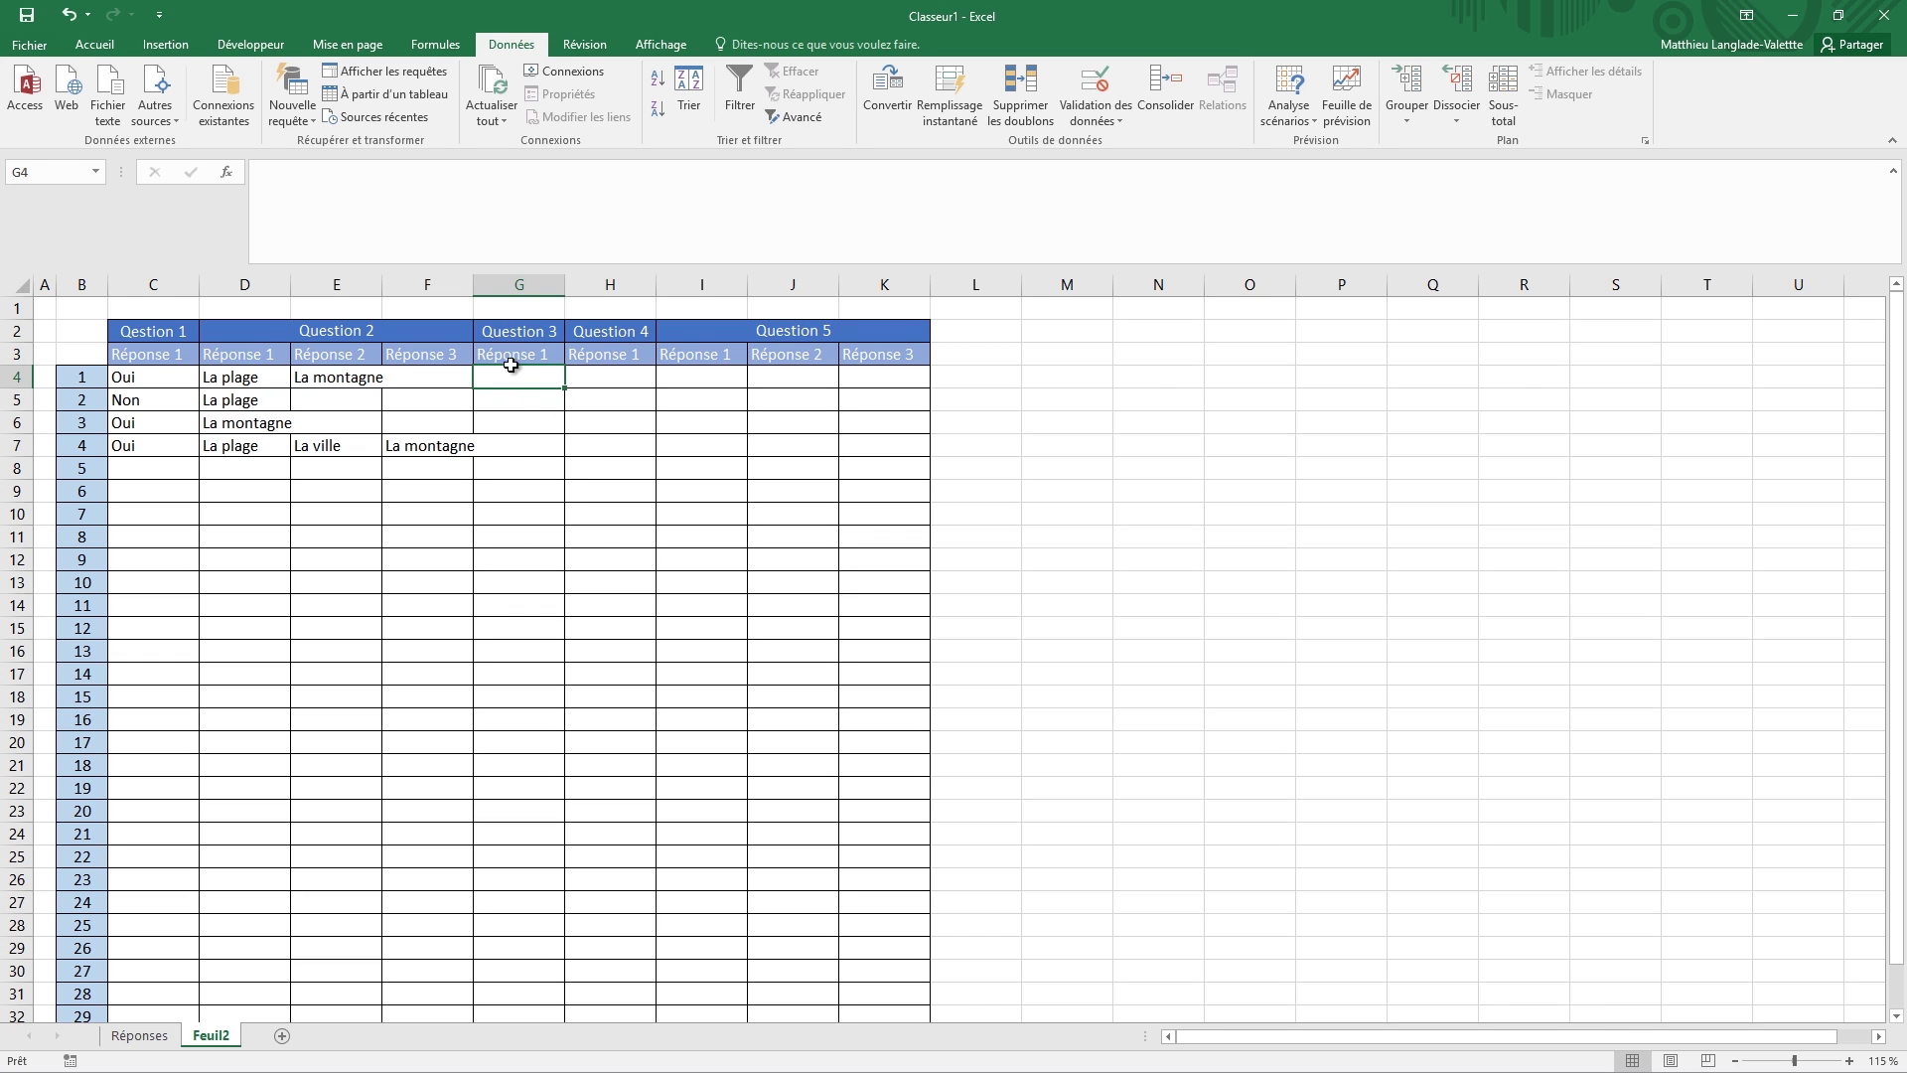
- Enter the codes 1, 2 and 3 in G2:G4 of the Réponses sheet for the three Question 3 answers
click(139, 1035)
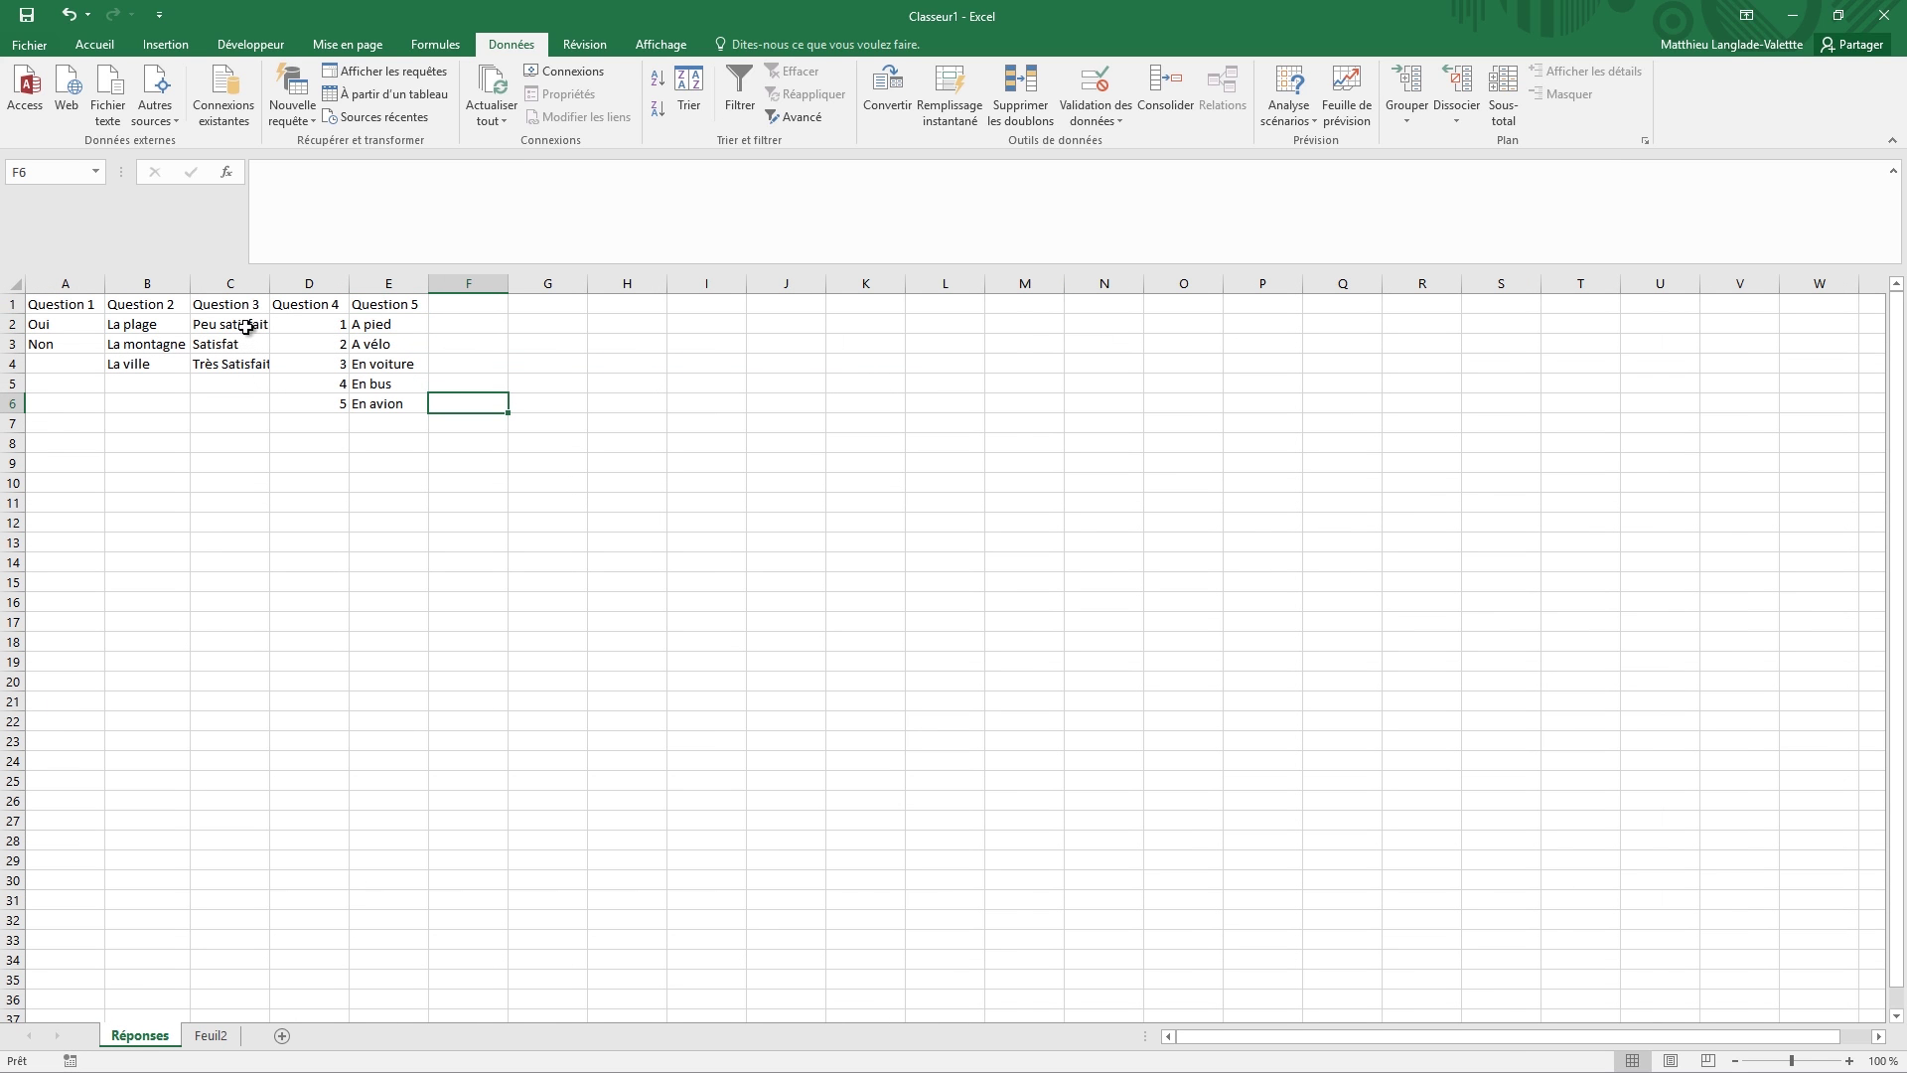
drag(248, 324, 248, 361)
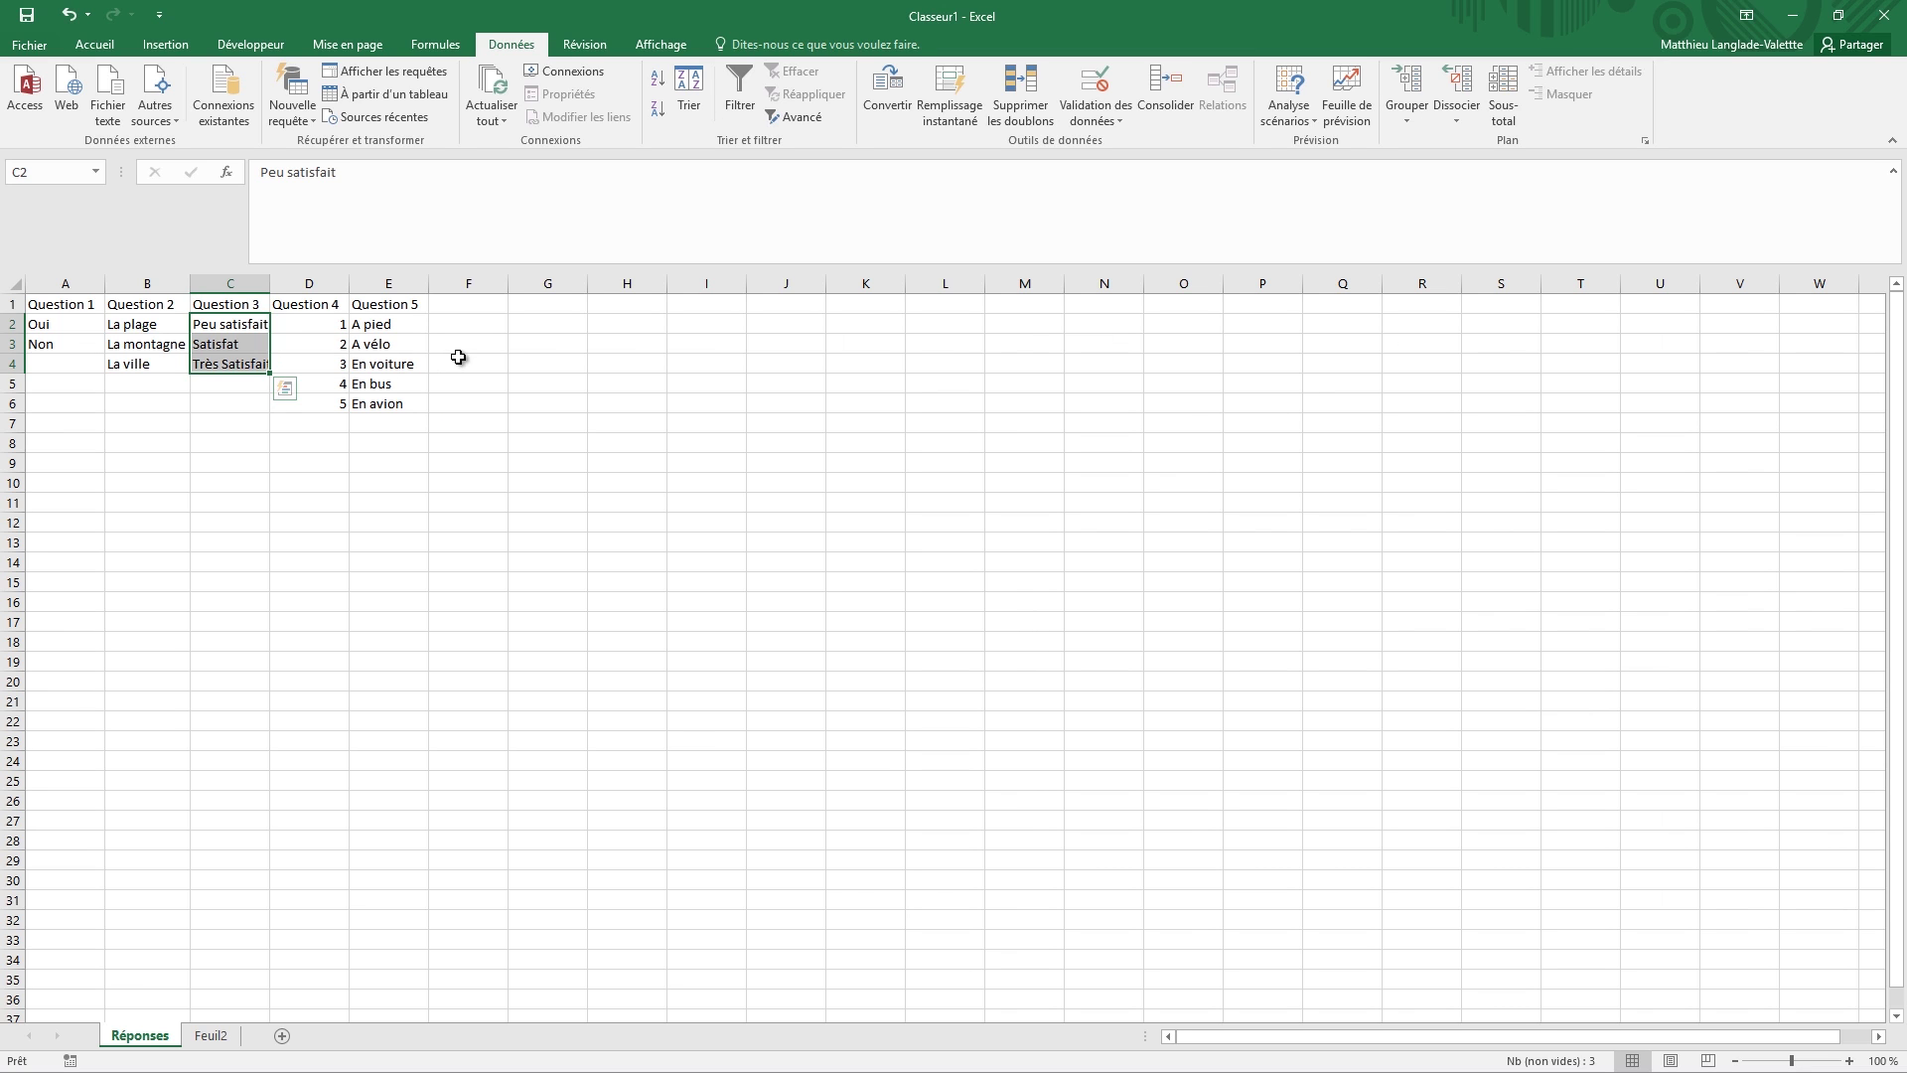
click(545, 326)
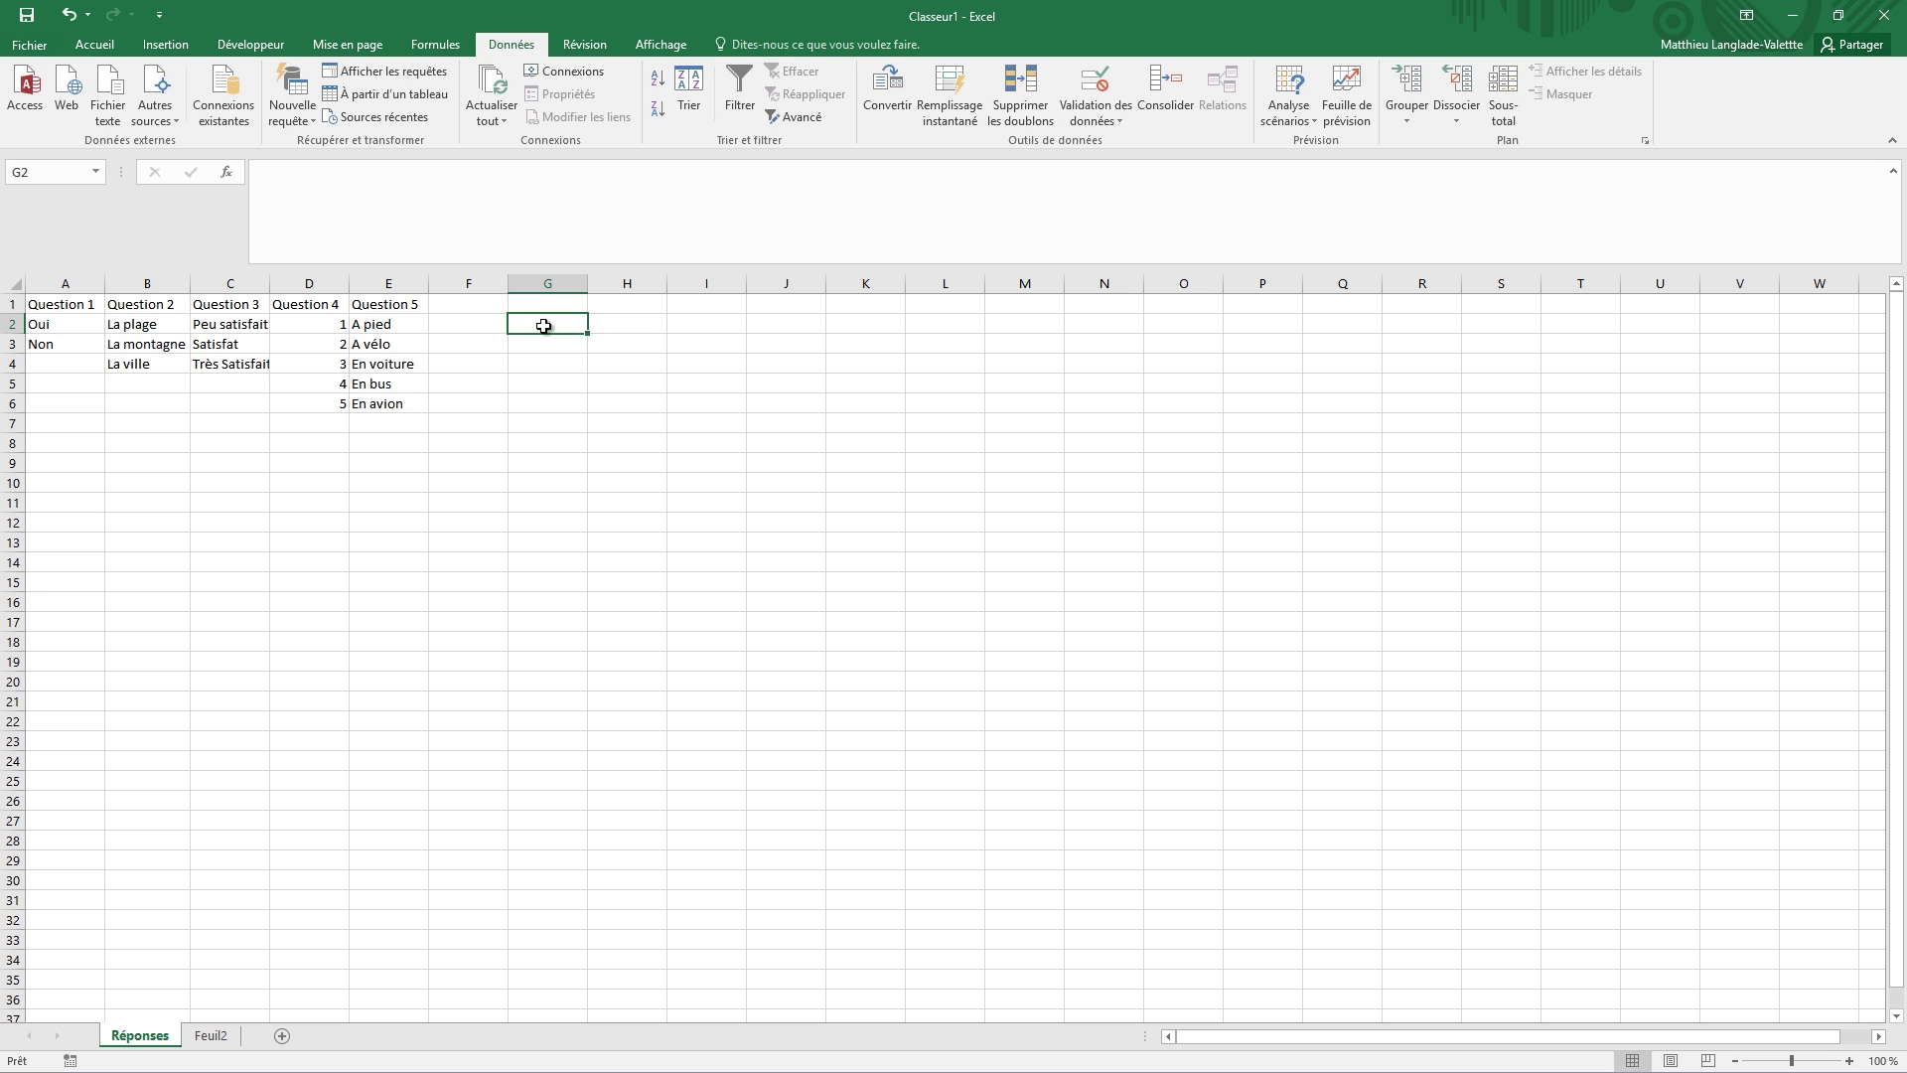
text(1)
key(Return)
text(2)
key(Return)
text(3)
key(Return)
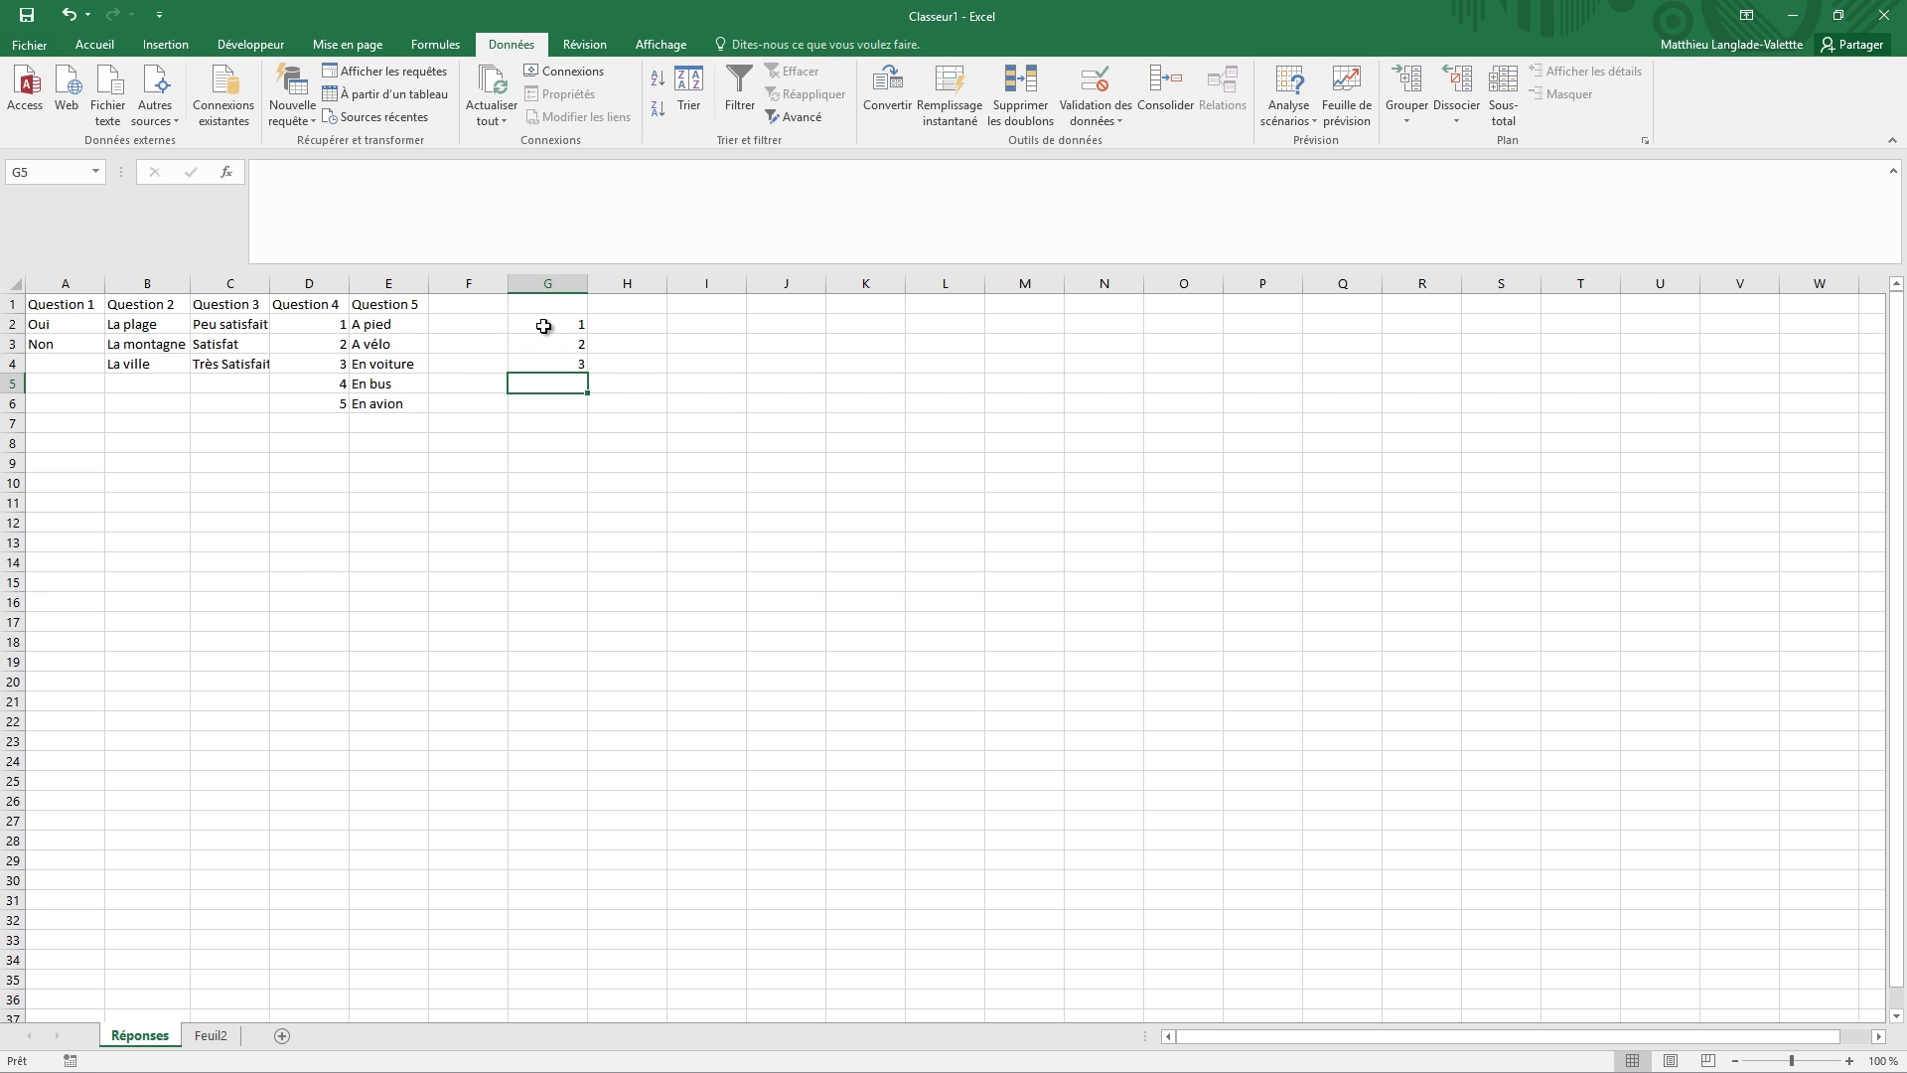
- On Feuil2, fill G4:G13 with the coded Question 3 answers 1, 2, 2, 1, 3, 3, 1, 2, 3, 1
click(211, 1035)
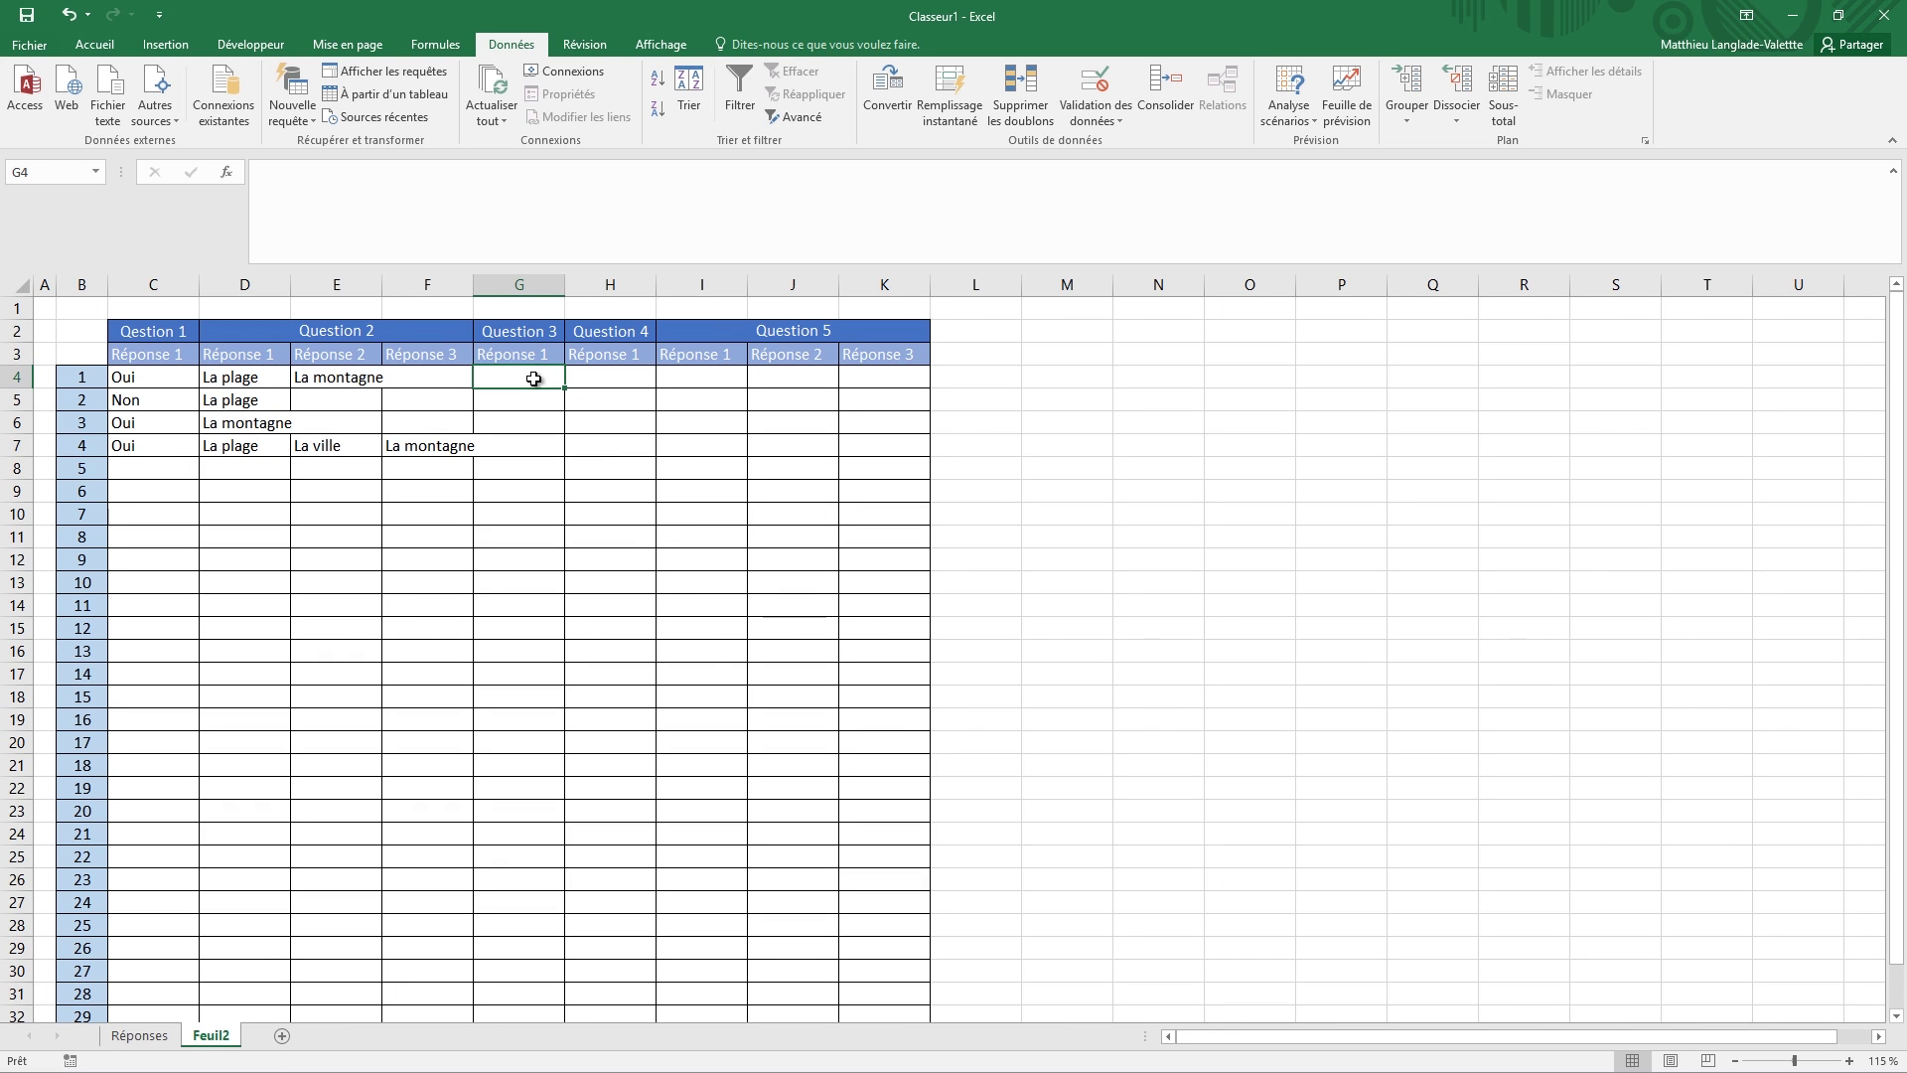
text(1)
key(Return)
text(2)
key(Return)
text(2)
key(Return)
text(1)
key(Return)
text(3)
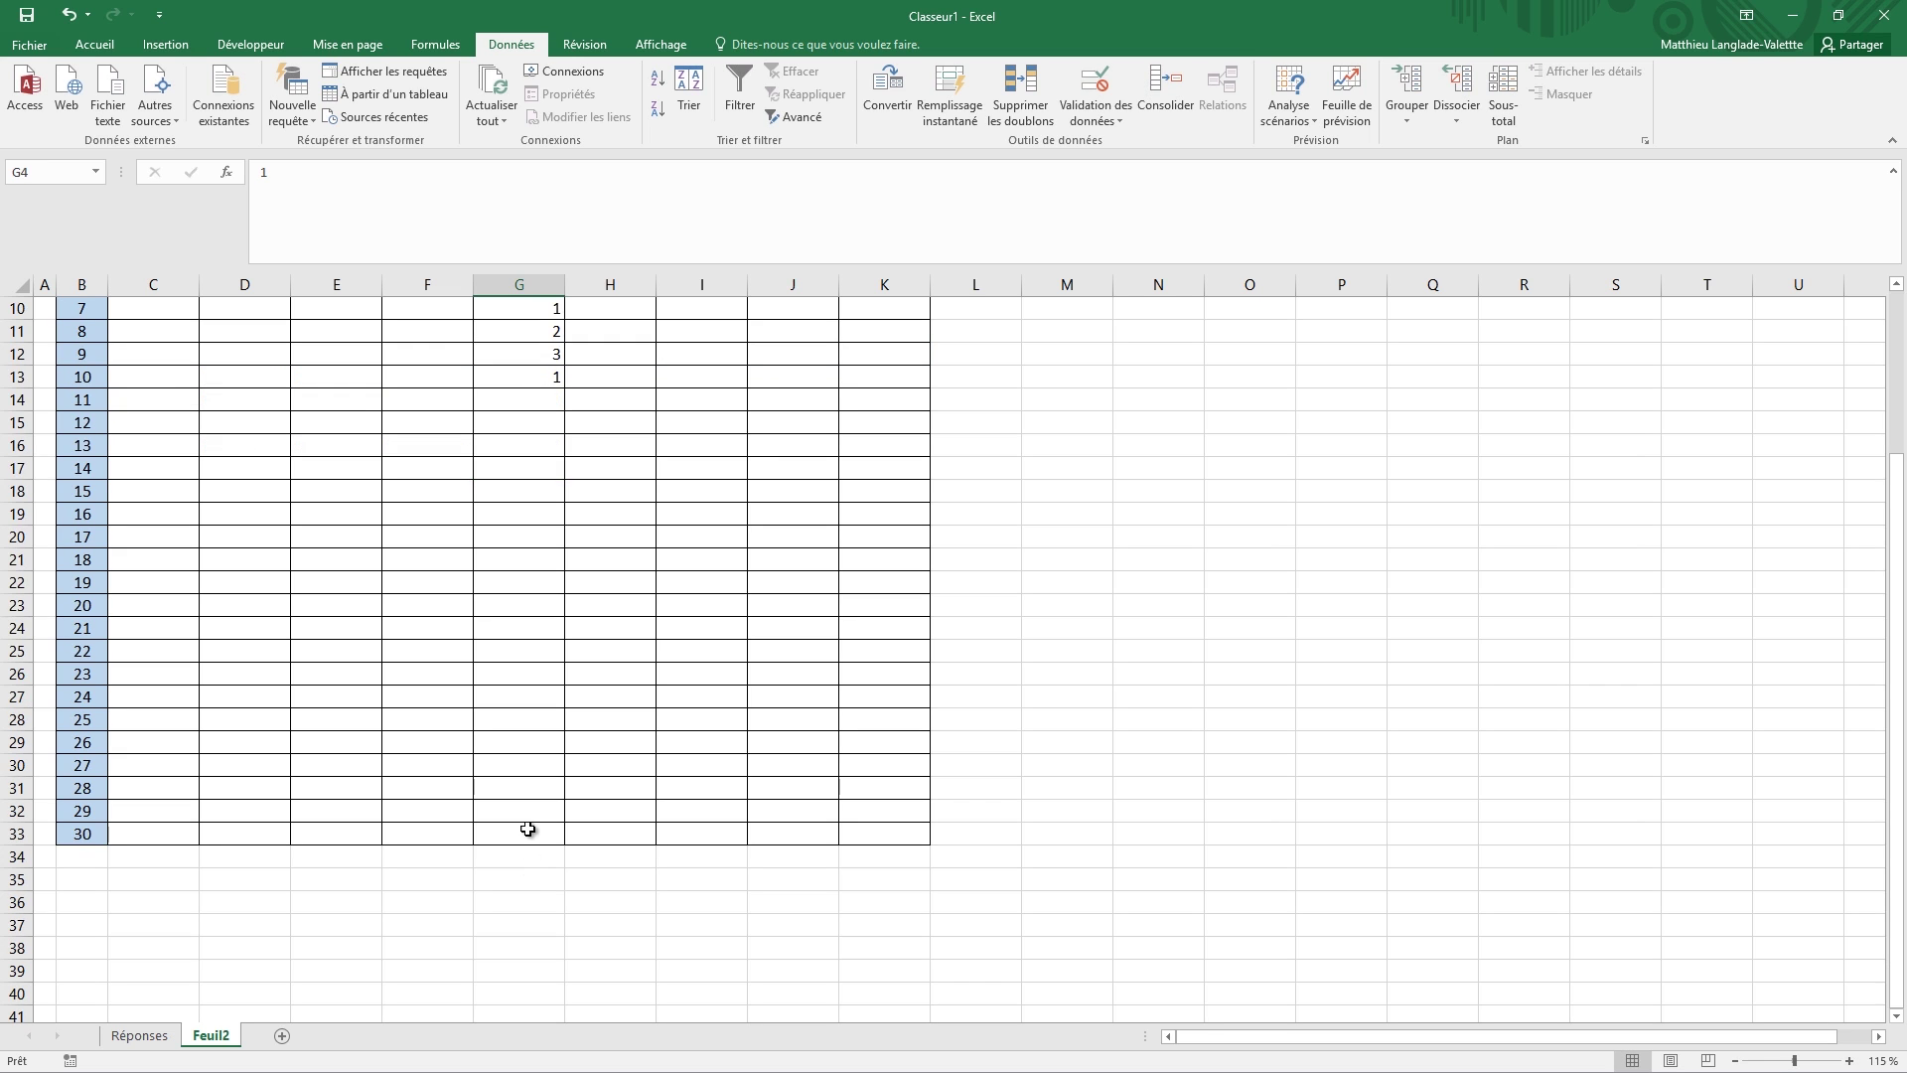
- Replace every 1 in the Question 3 answer column with Peu Satisfait
drag(519, 378, 562, 870)
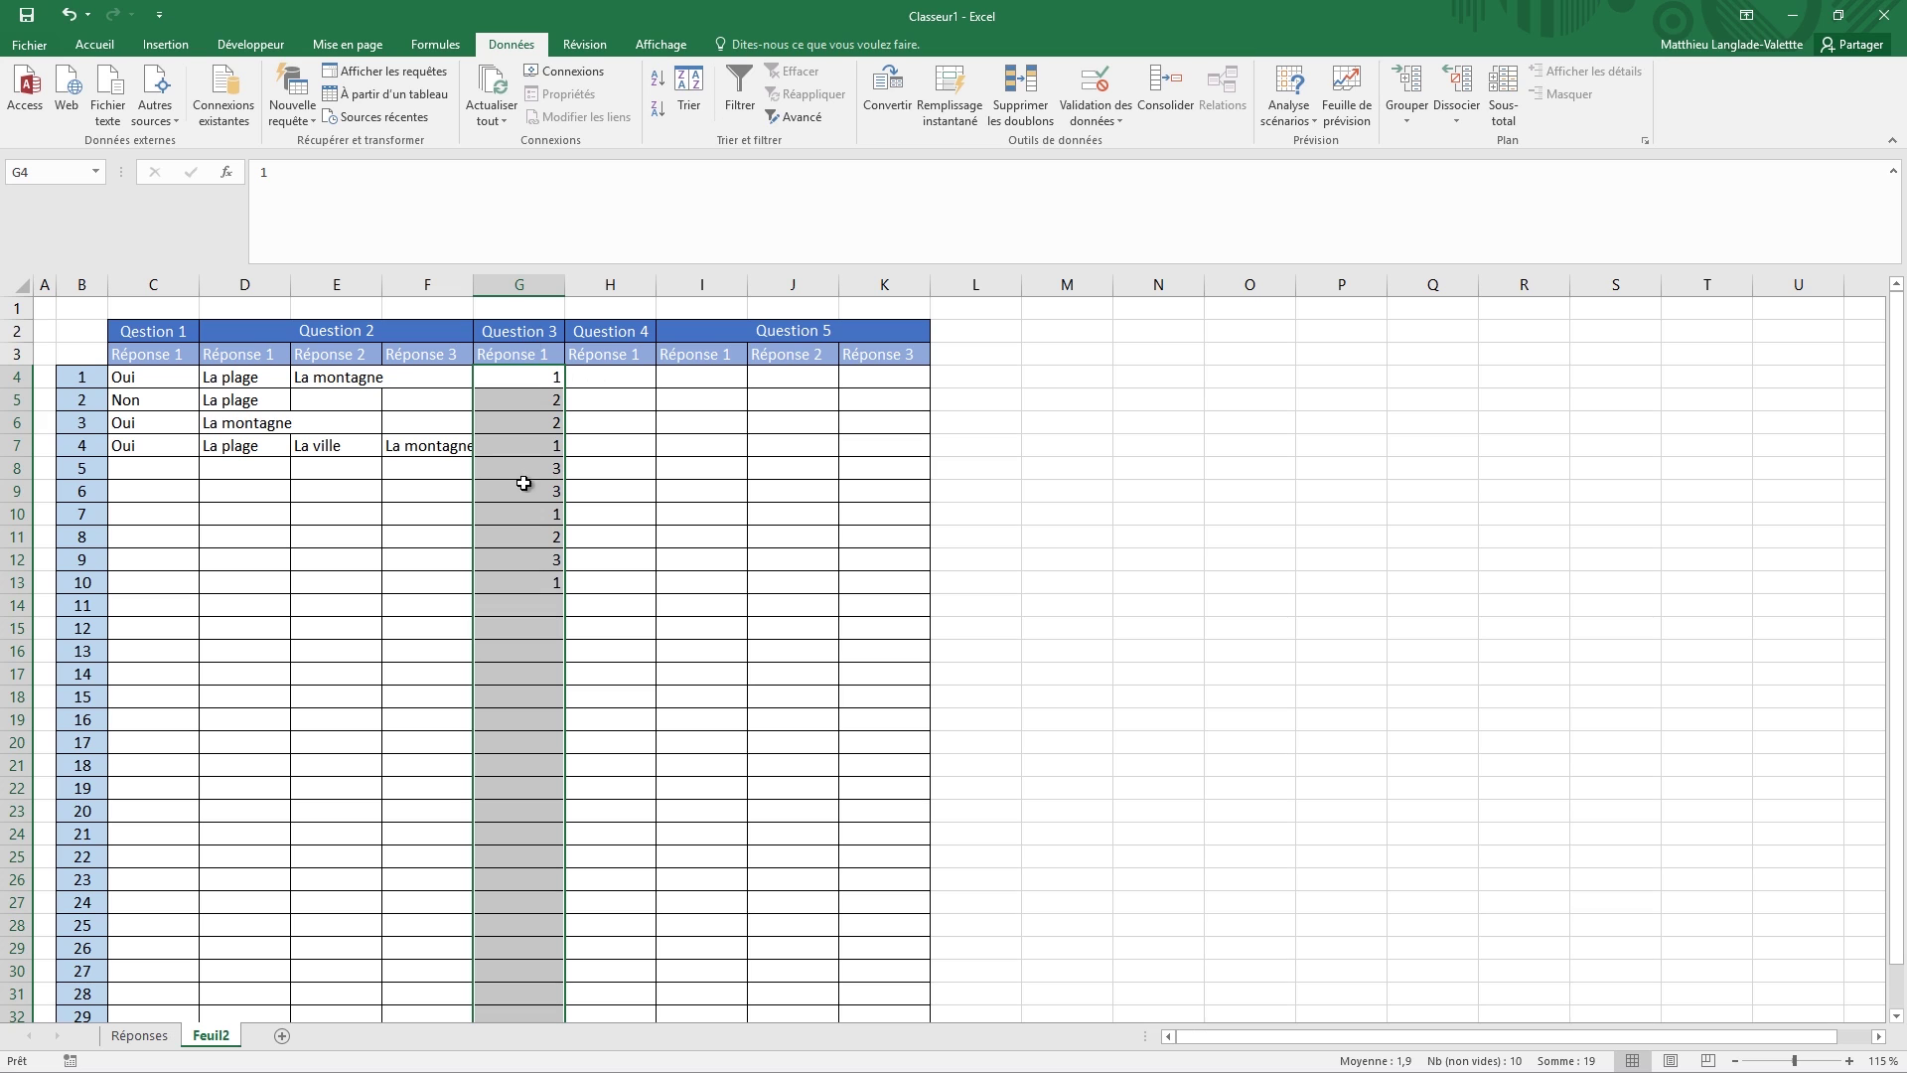
key(ctrl+f)
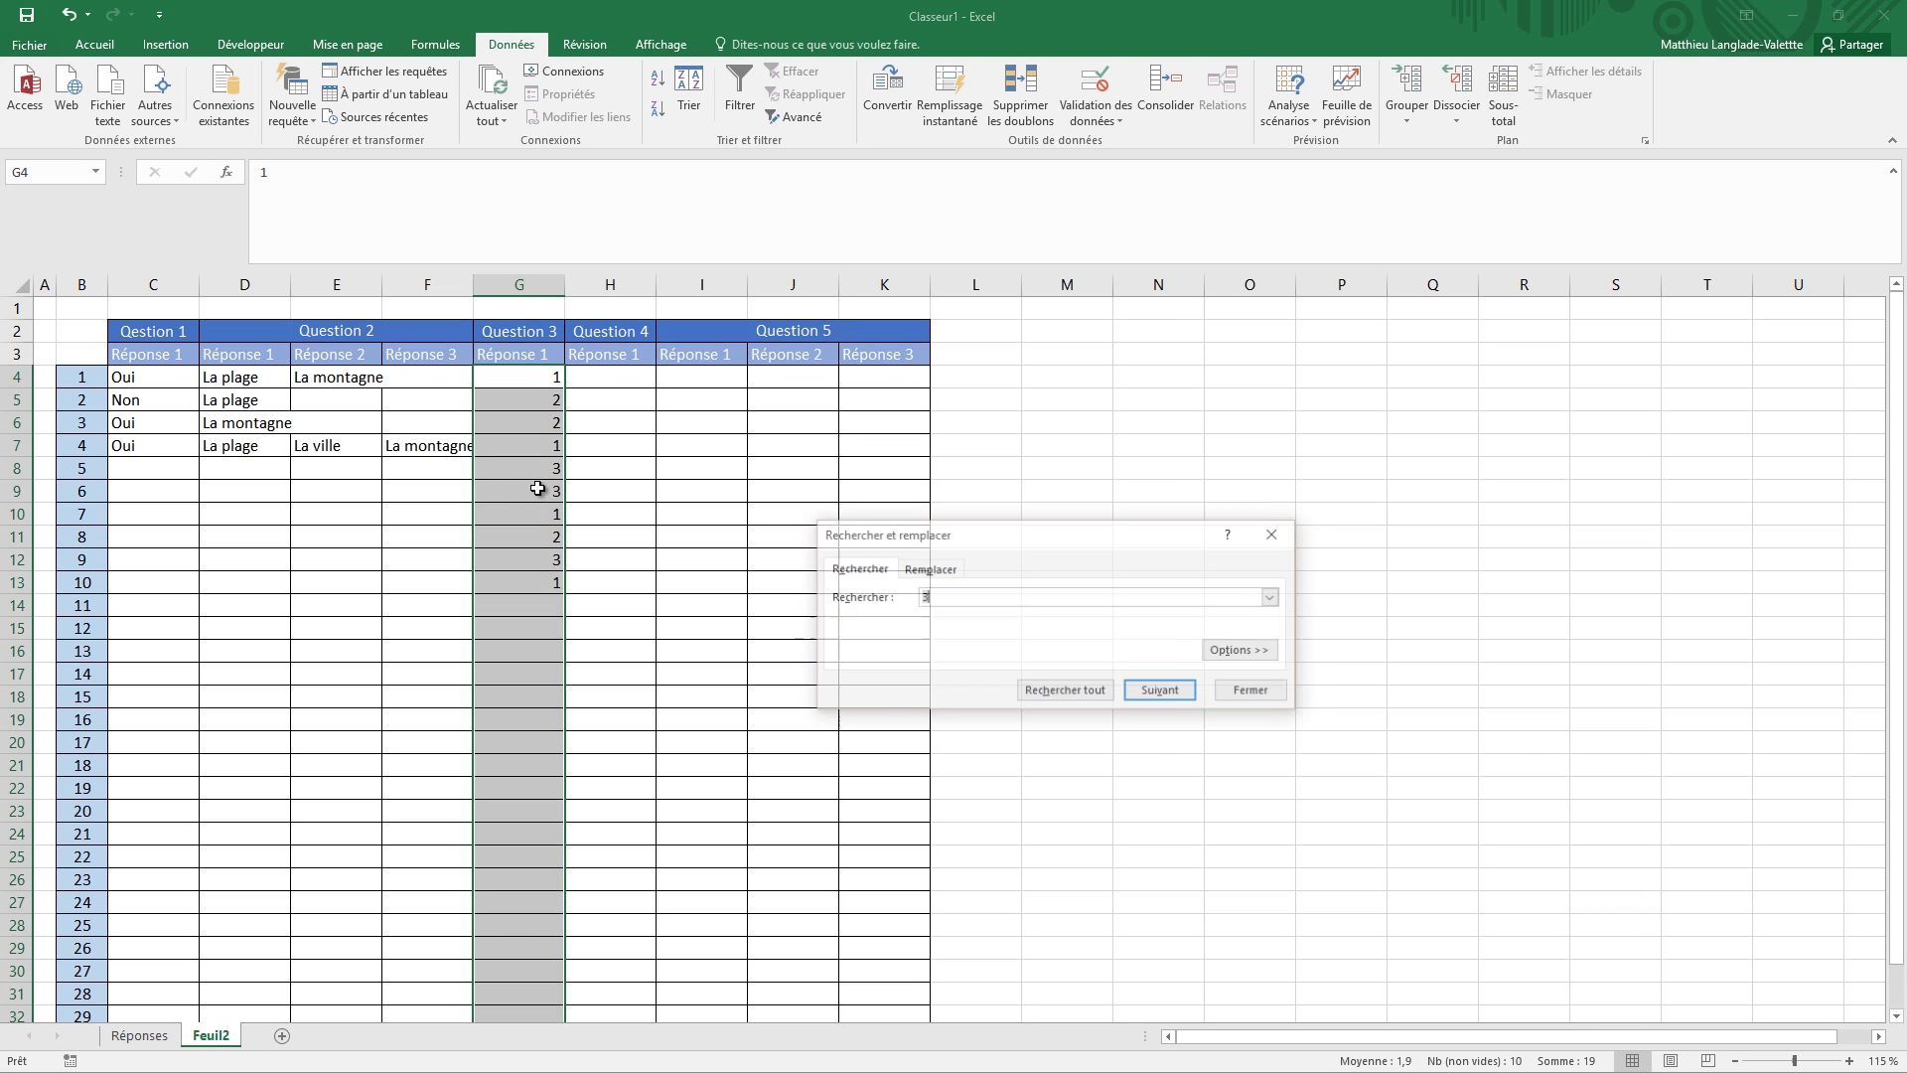
text(3)
click(874, 568)
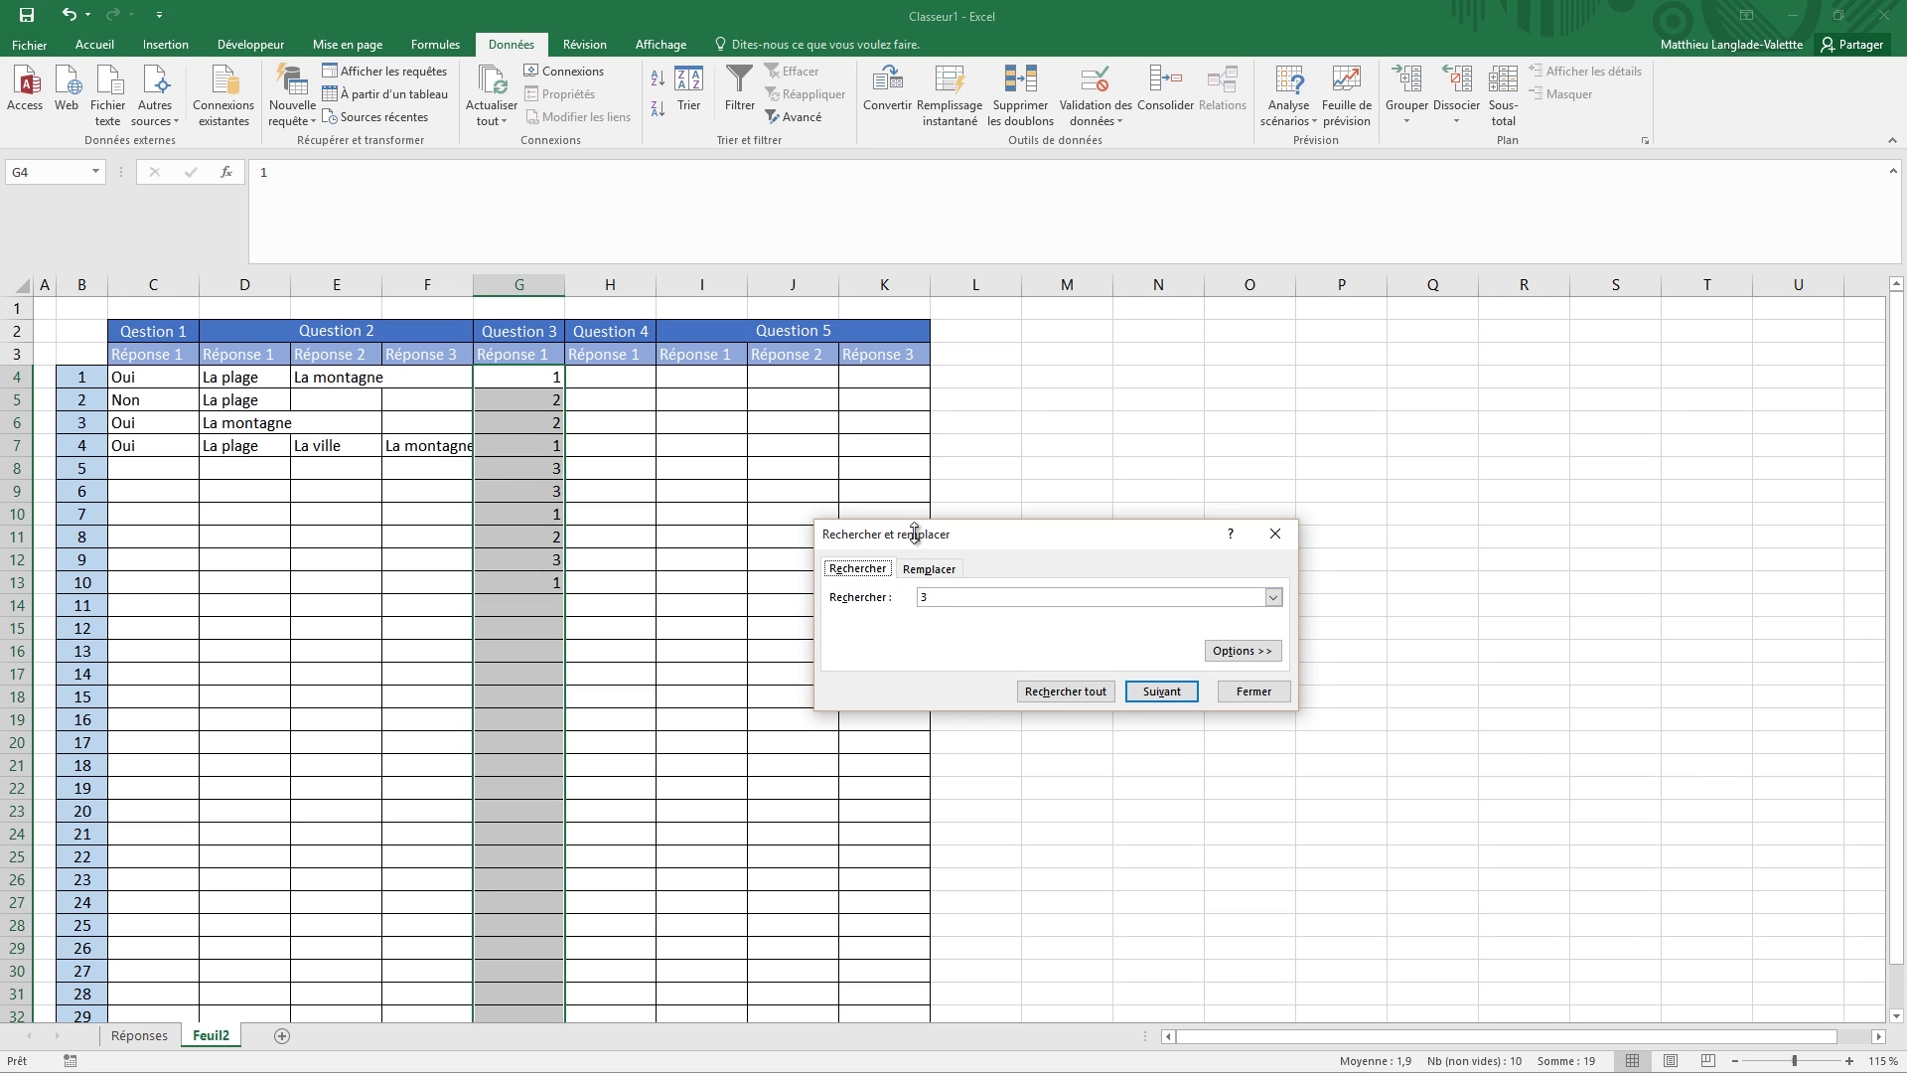
drag(904, 529, 779, 463)
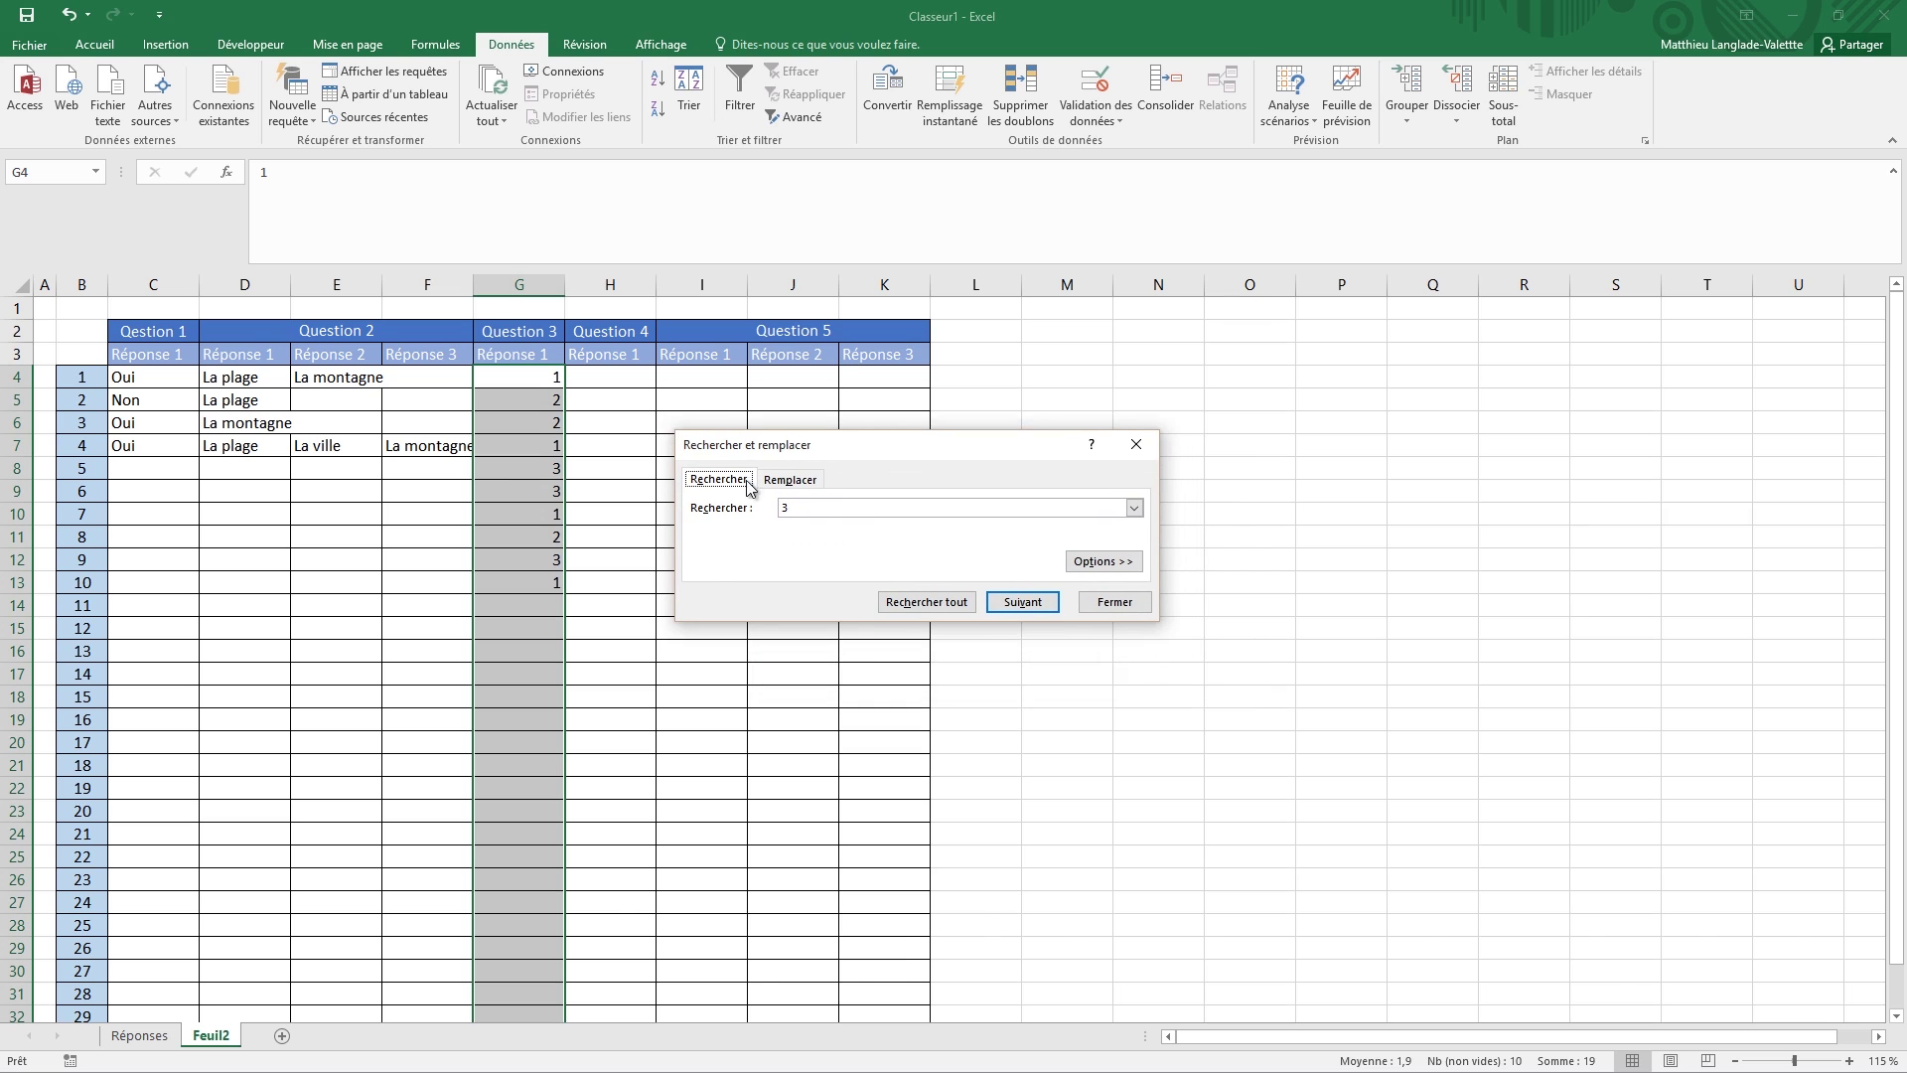
click(814, 487)
drag(868, 528, 787, 529)
key(BackSpace)
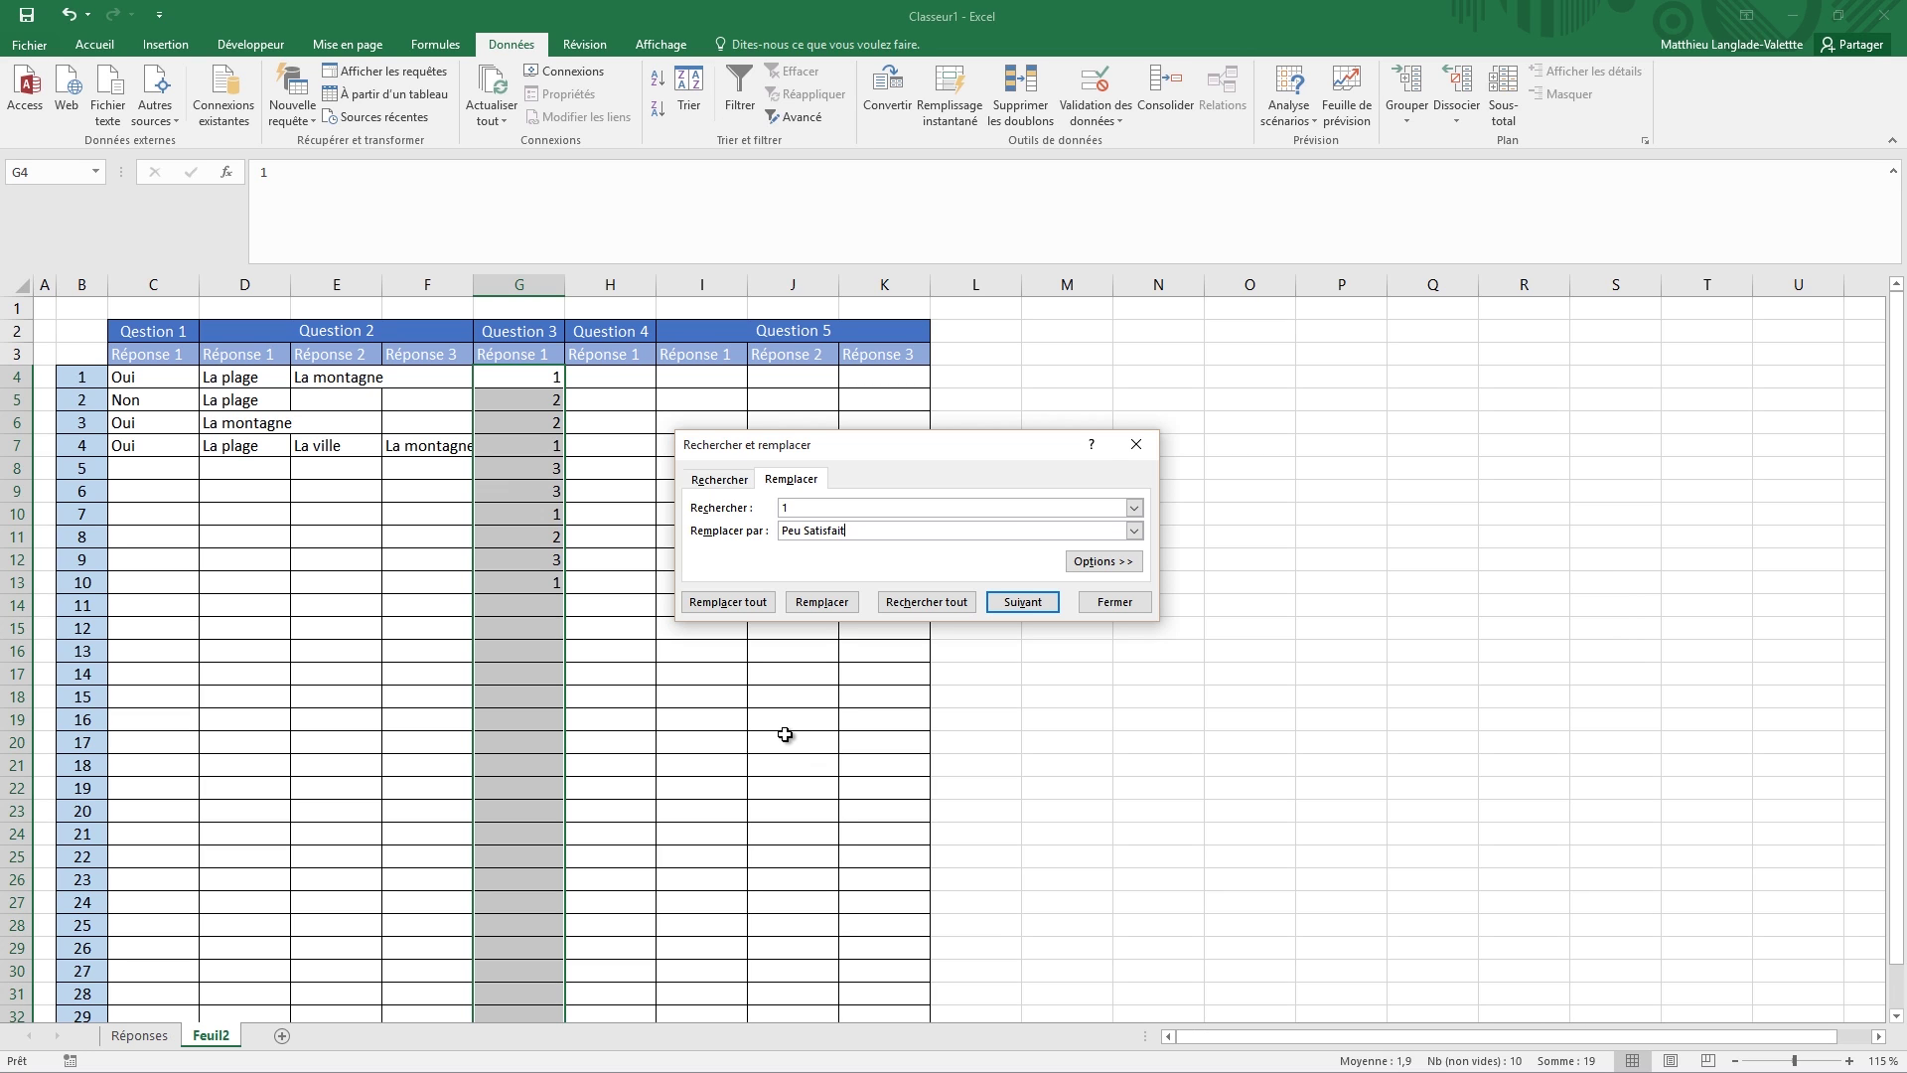
click(741, 606)
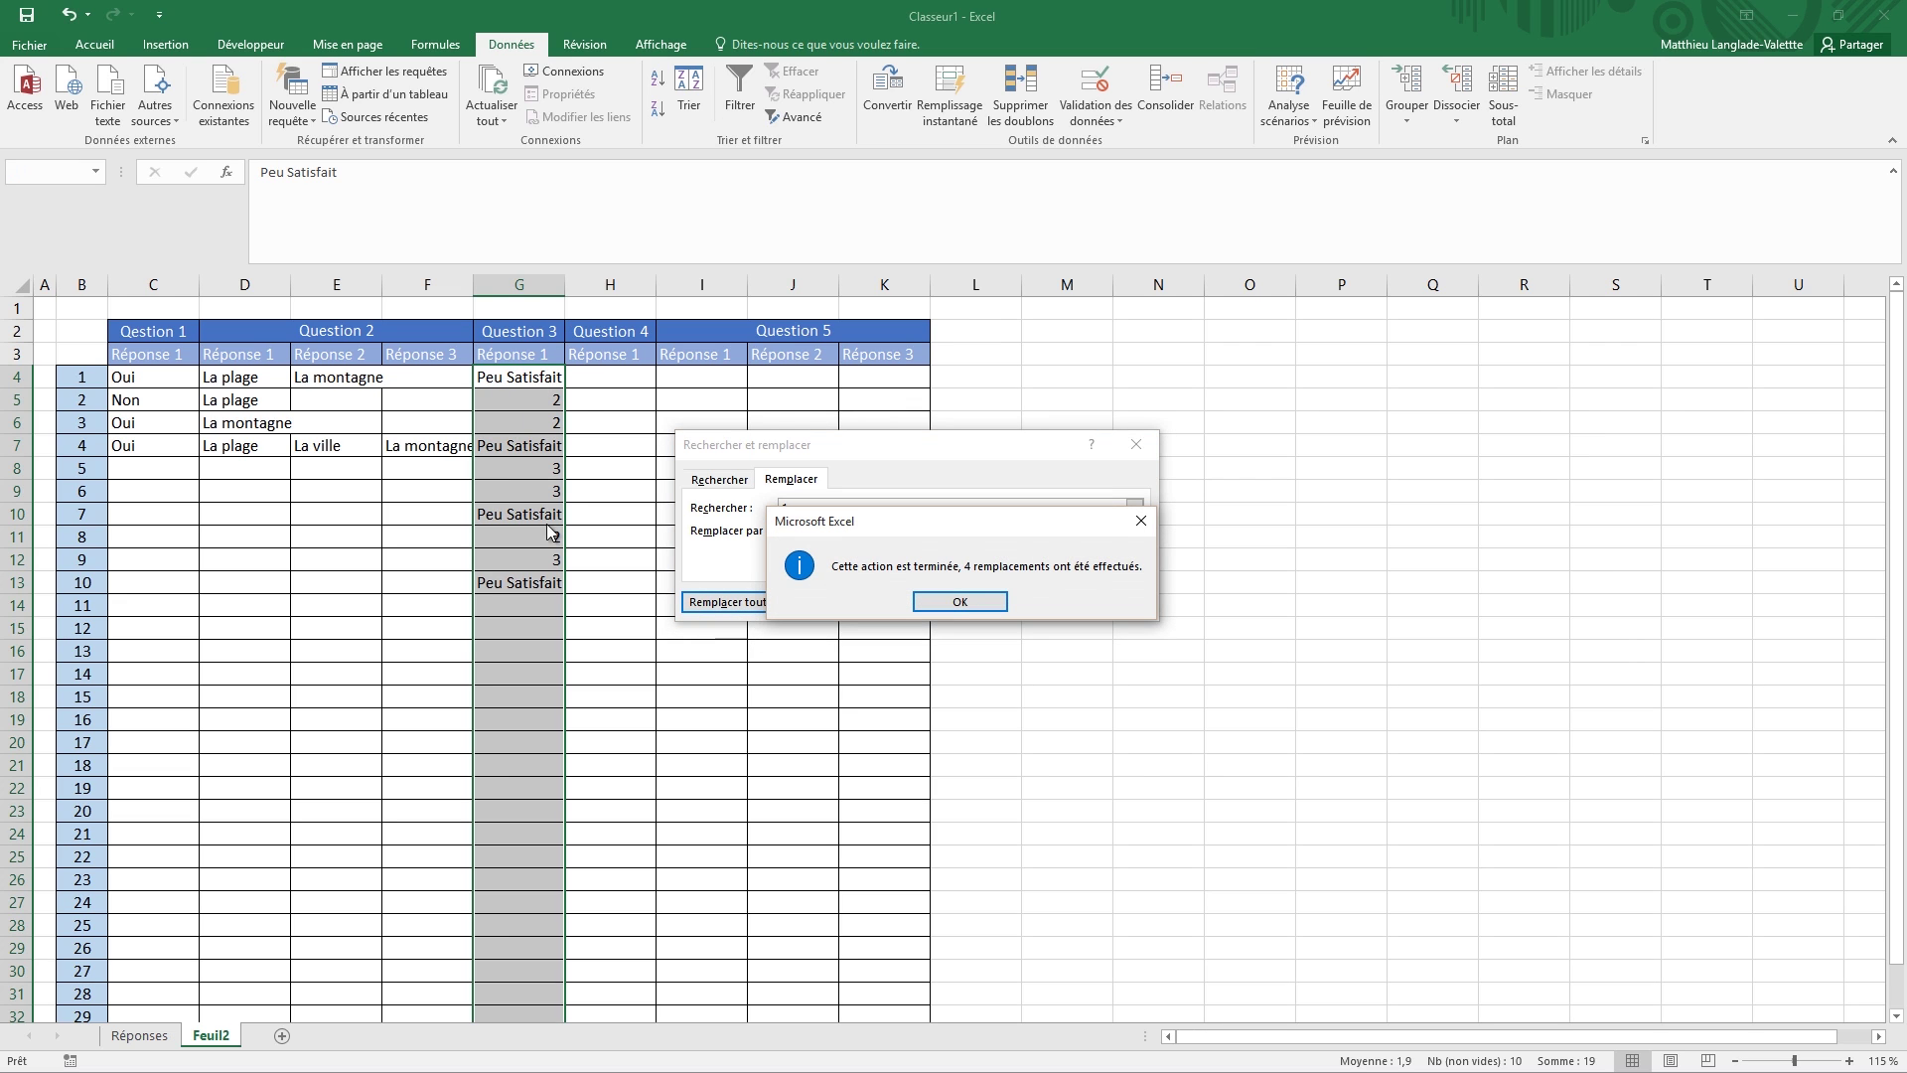
click(961, 603)
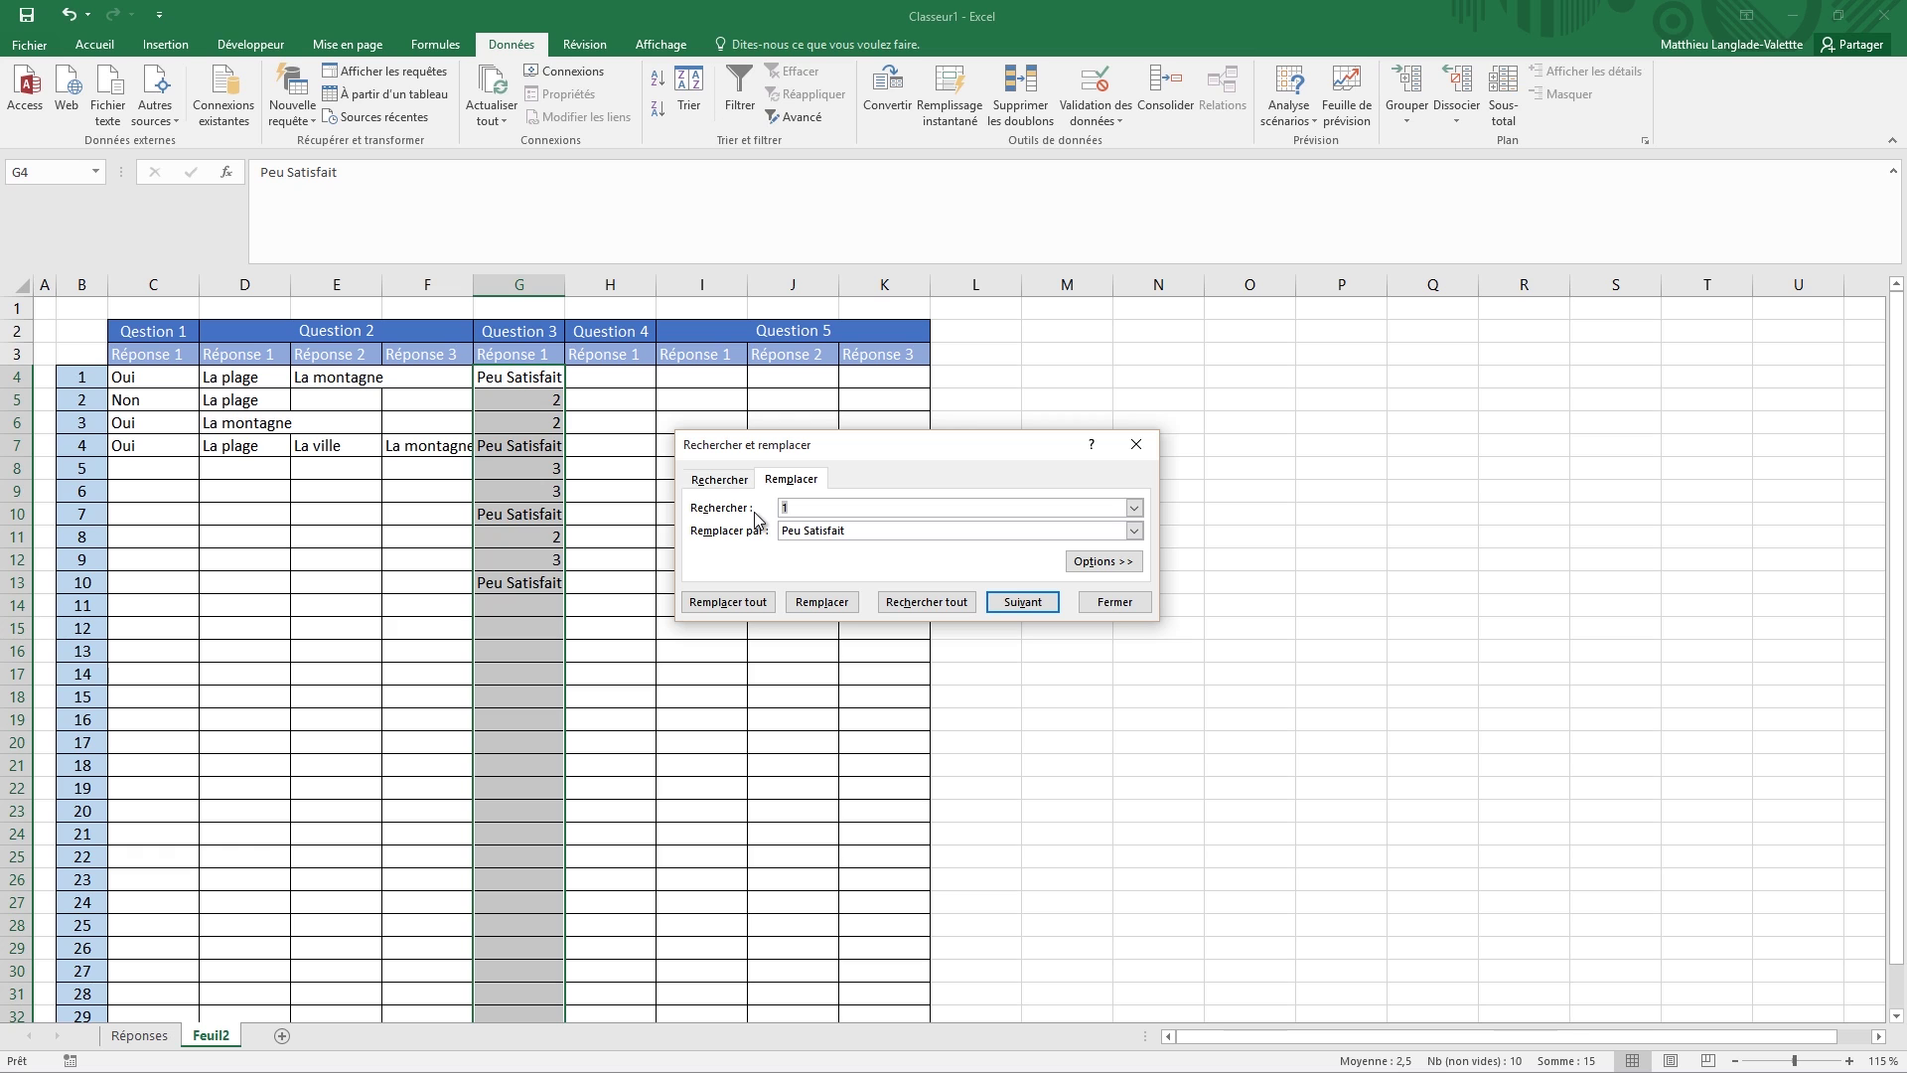
- Replace every 2 in the Question 3 answer column with Satisfait
text(2)
double_click(791, 530)
key(Delete)
key(Delete)
click(755, 603)
click(970, 602)
- Replace every 3 in the Question 3 answer column with Très Satisfait and close the replace dialog
click(781, 510)
click(788, 531)
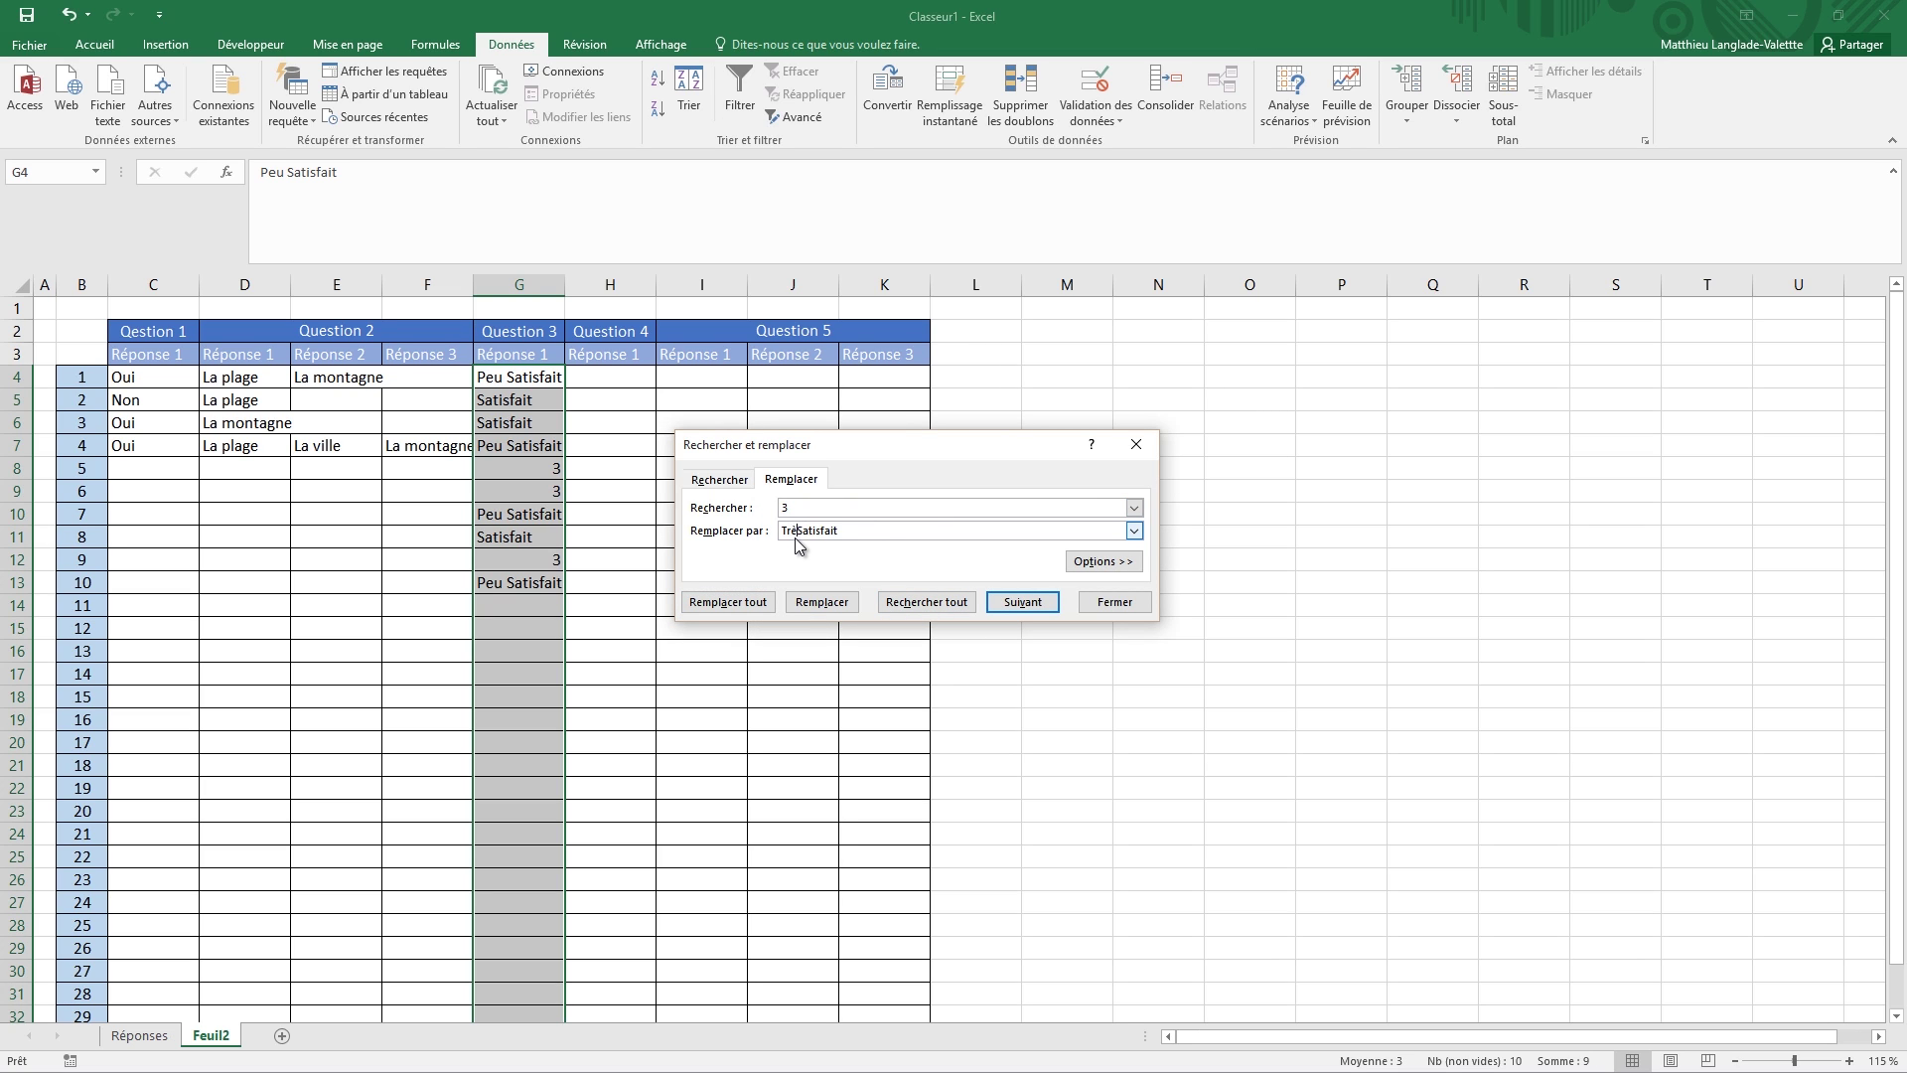
click(733, 602)
click(967, 604)
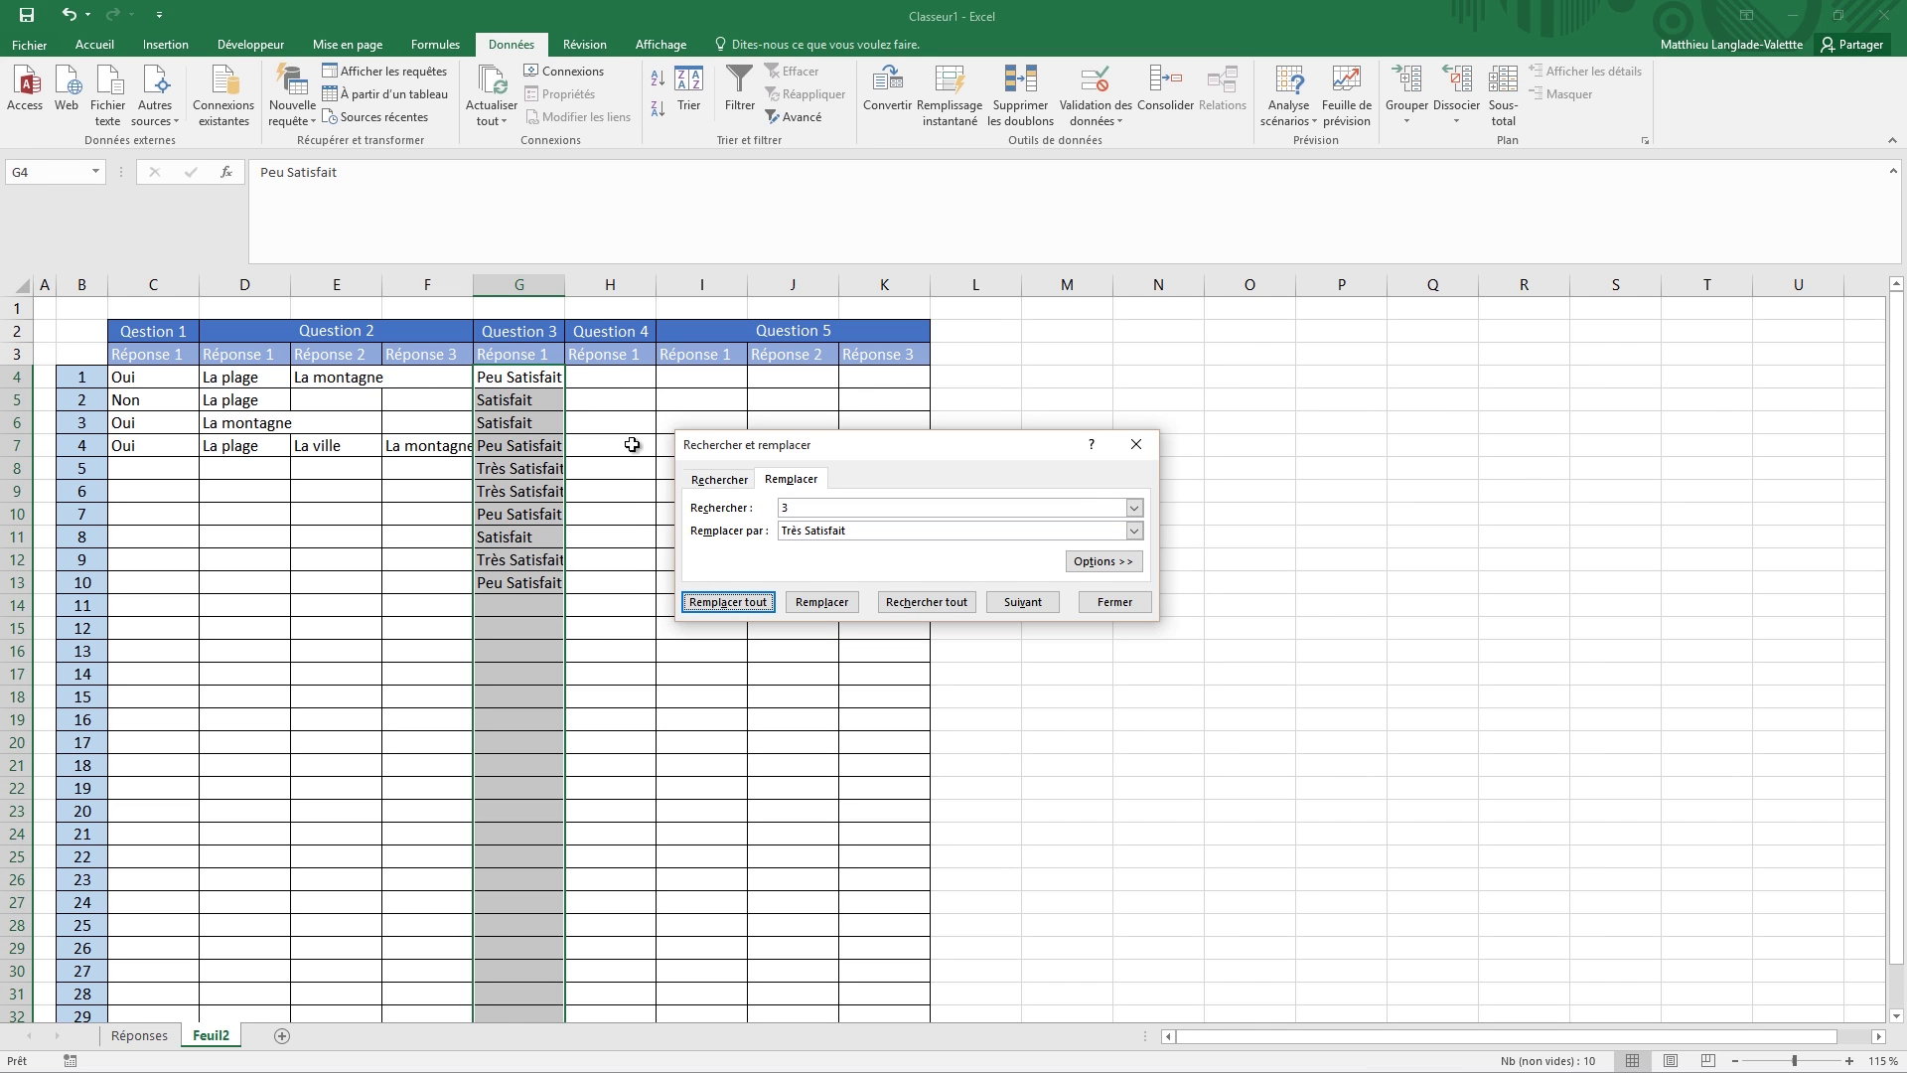
click(1132, 606)
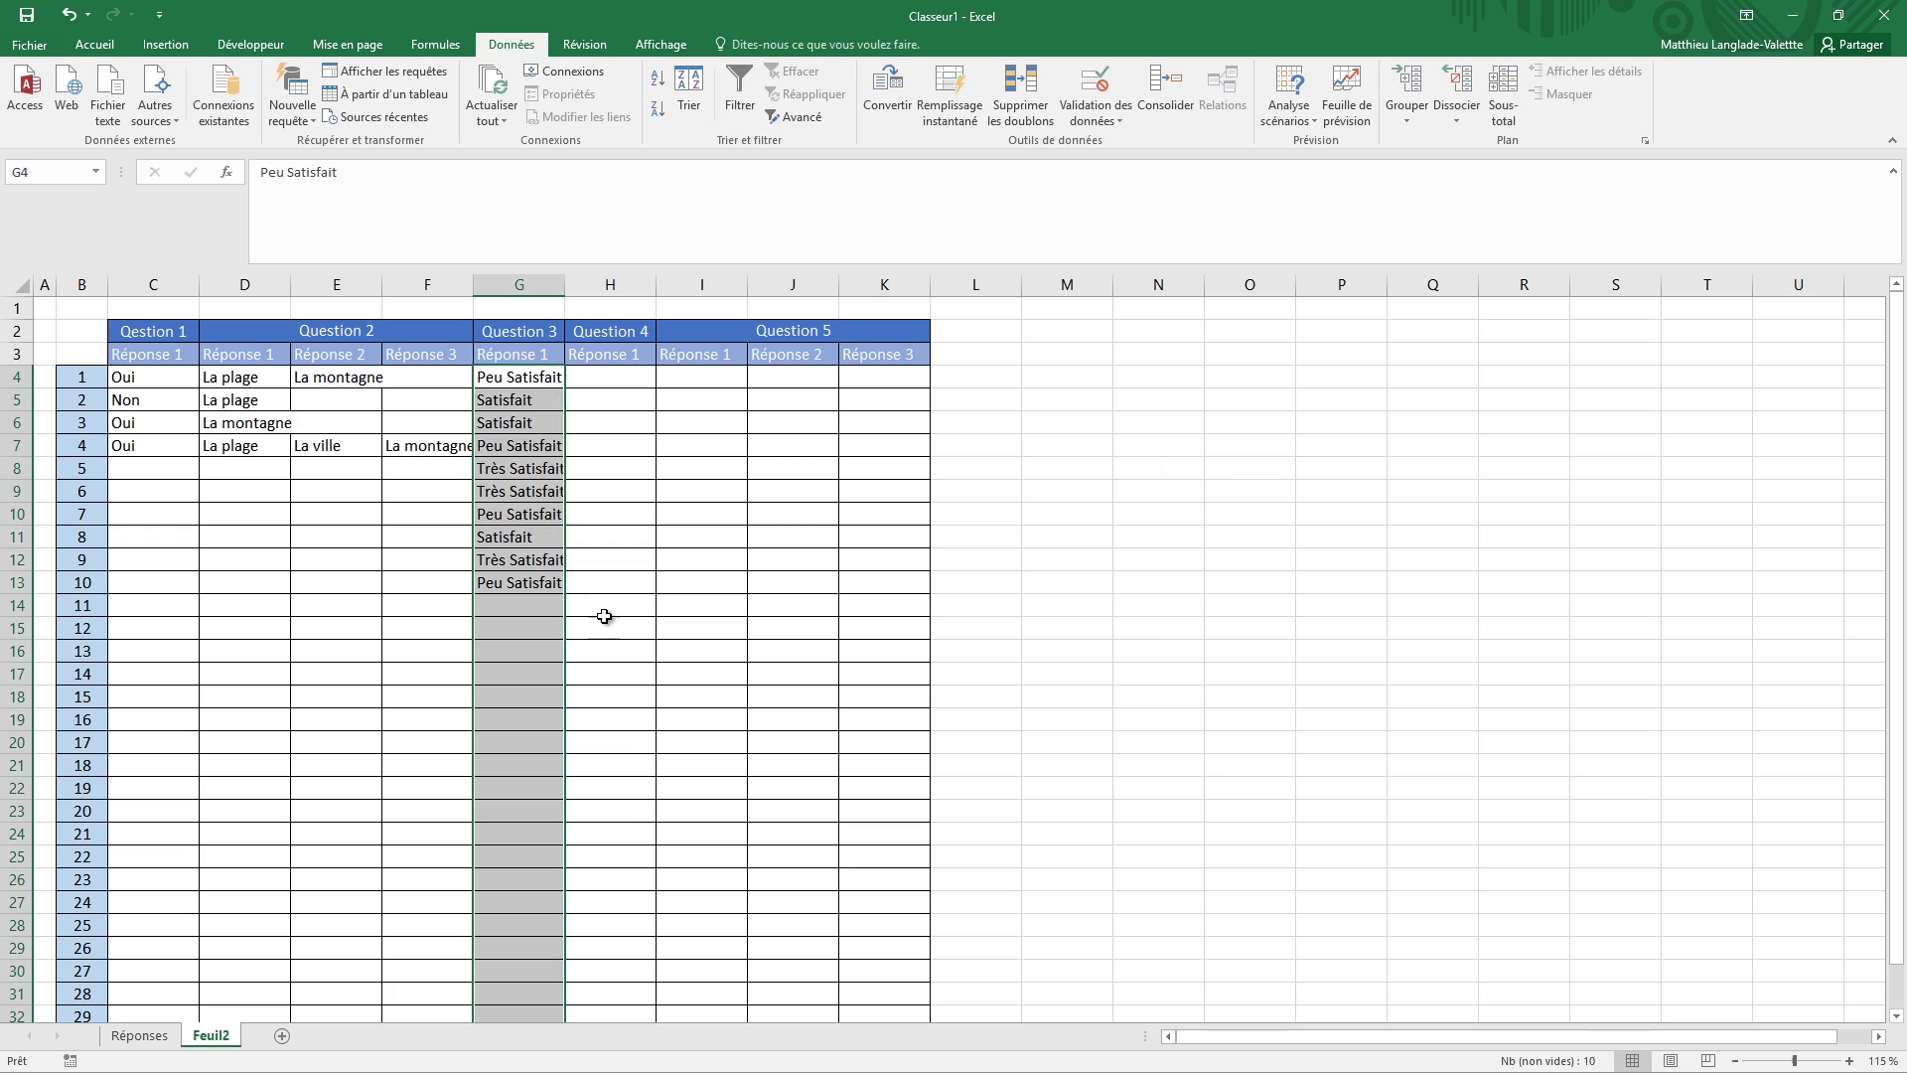
drag(569, 679, 522, 678)
click(515, 676)
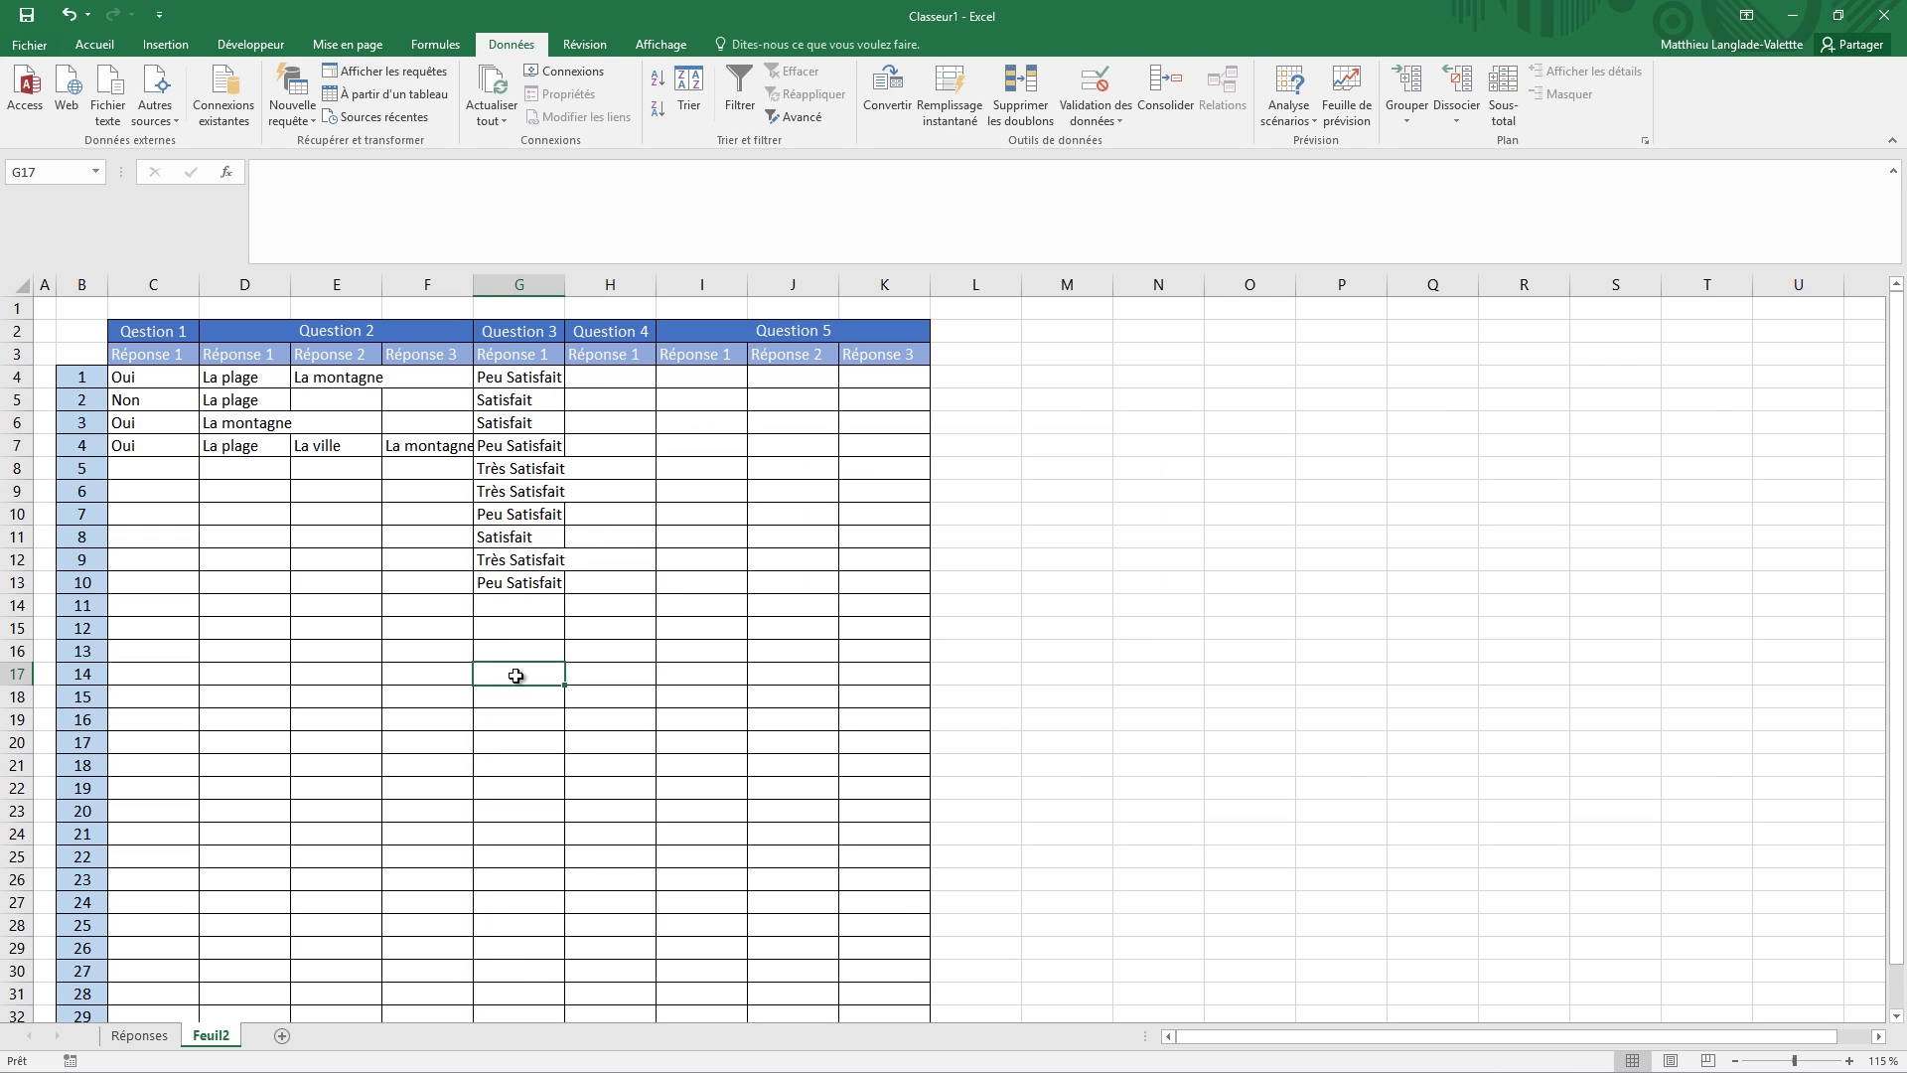
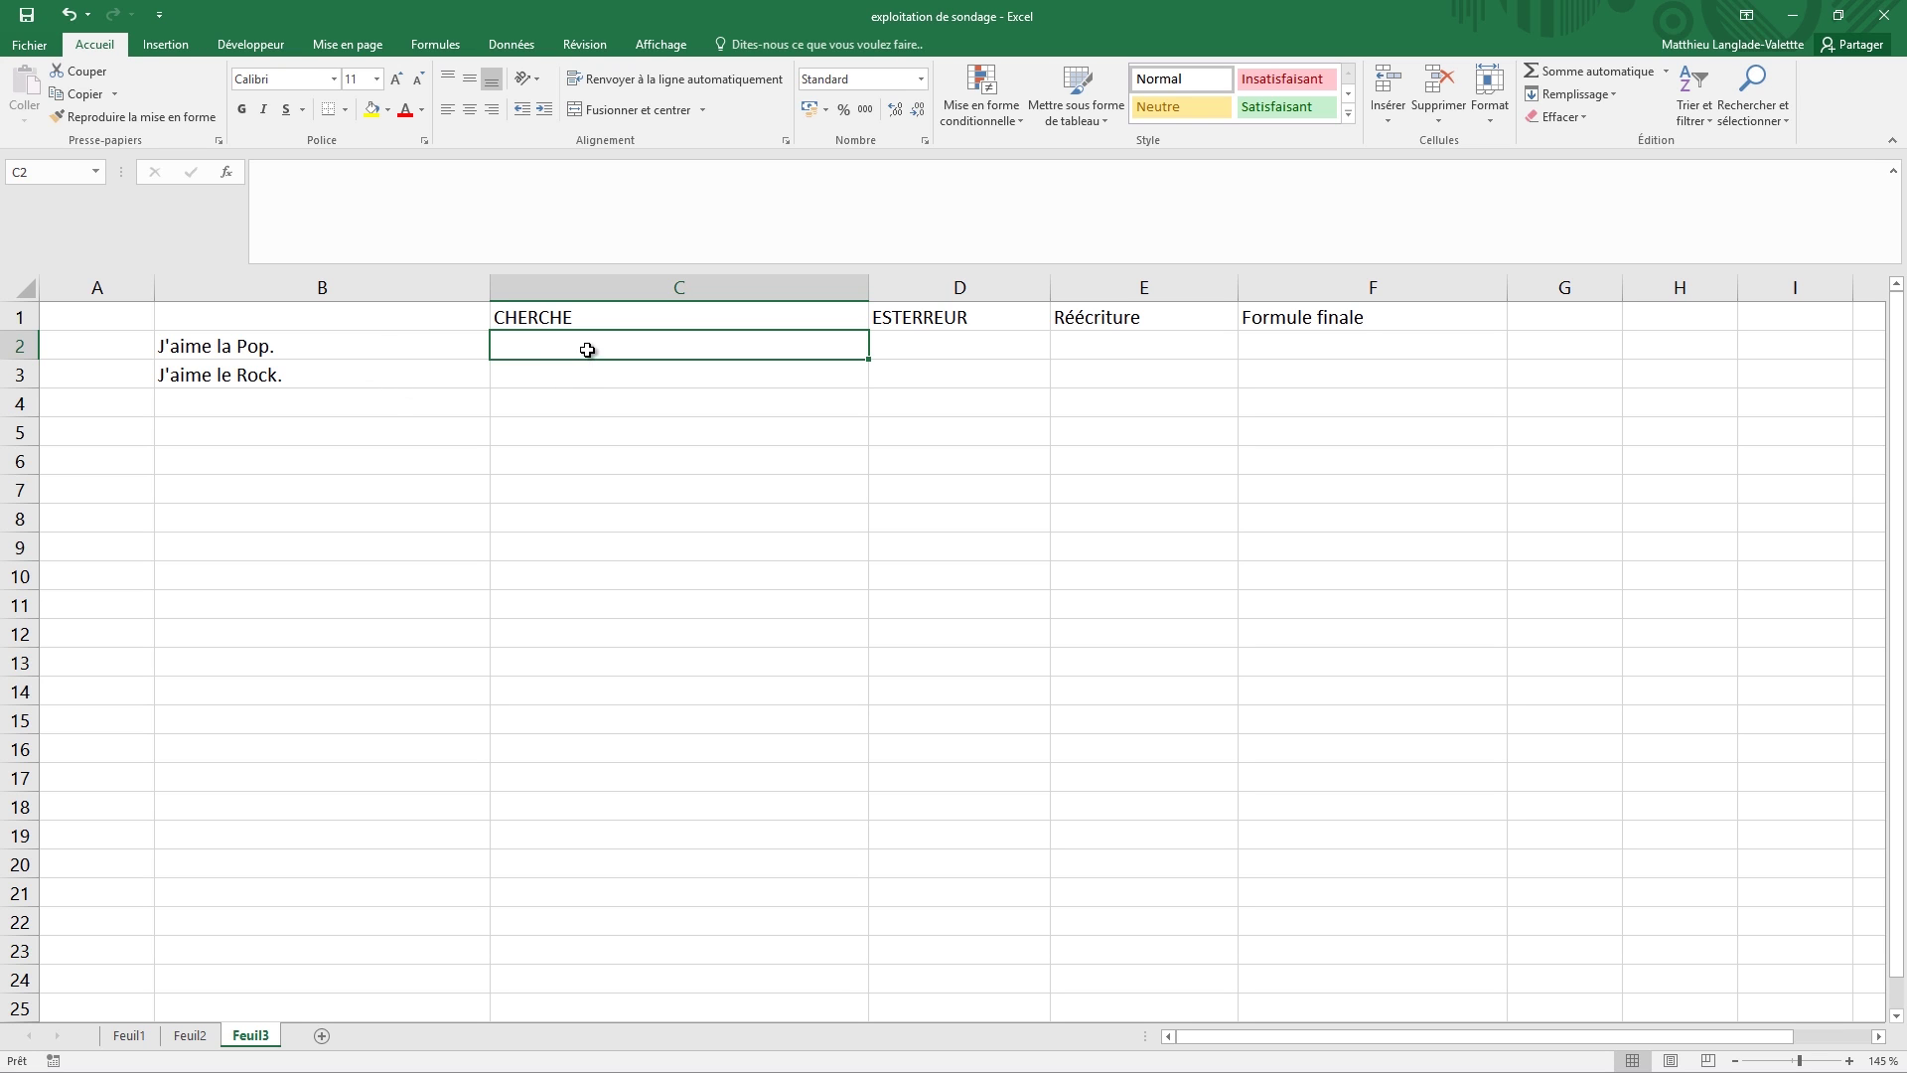
- In C2 of Feuil3 in the exploitation de sondage workbook, enter =CHERCHE("pop";B2)
text(=che)
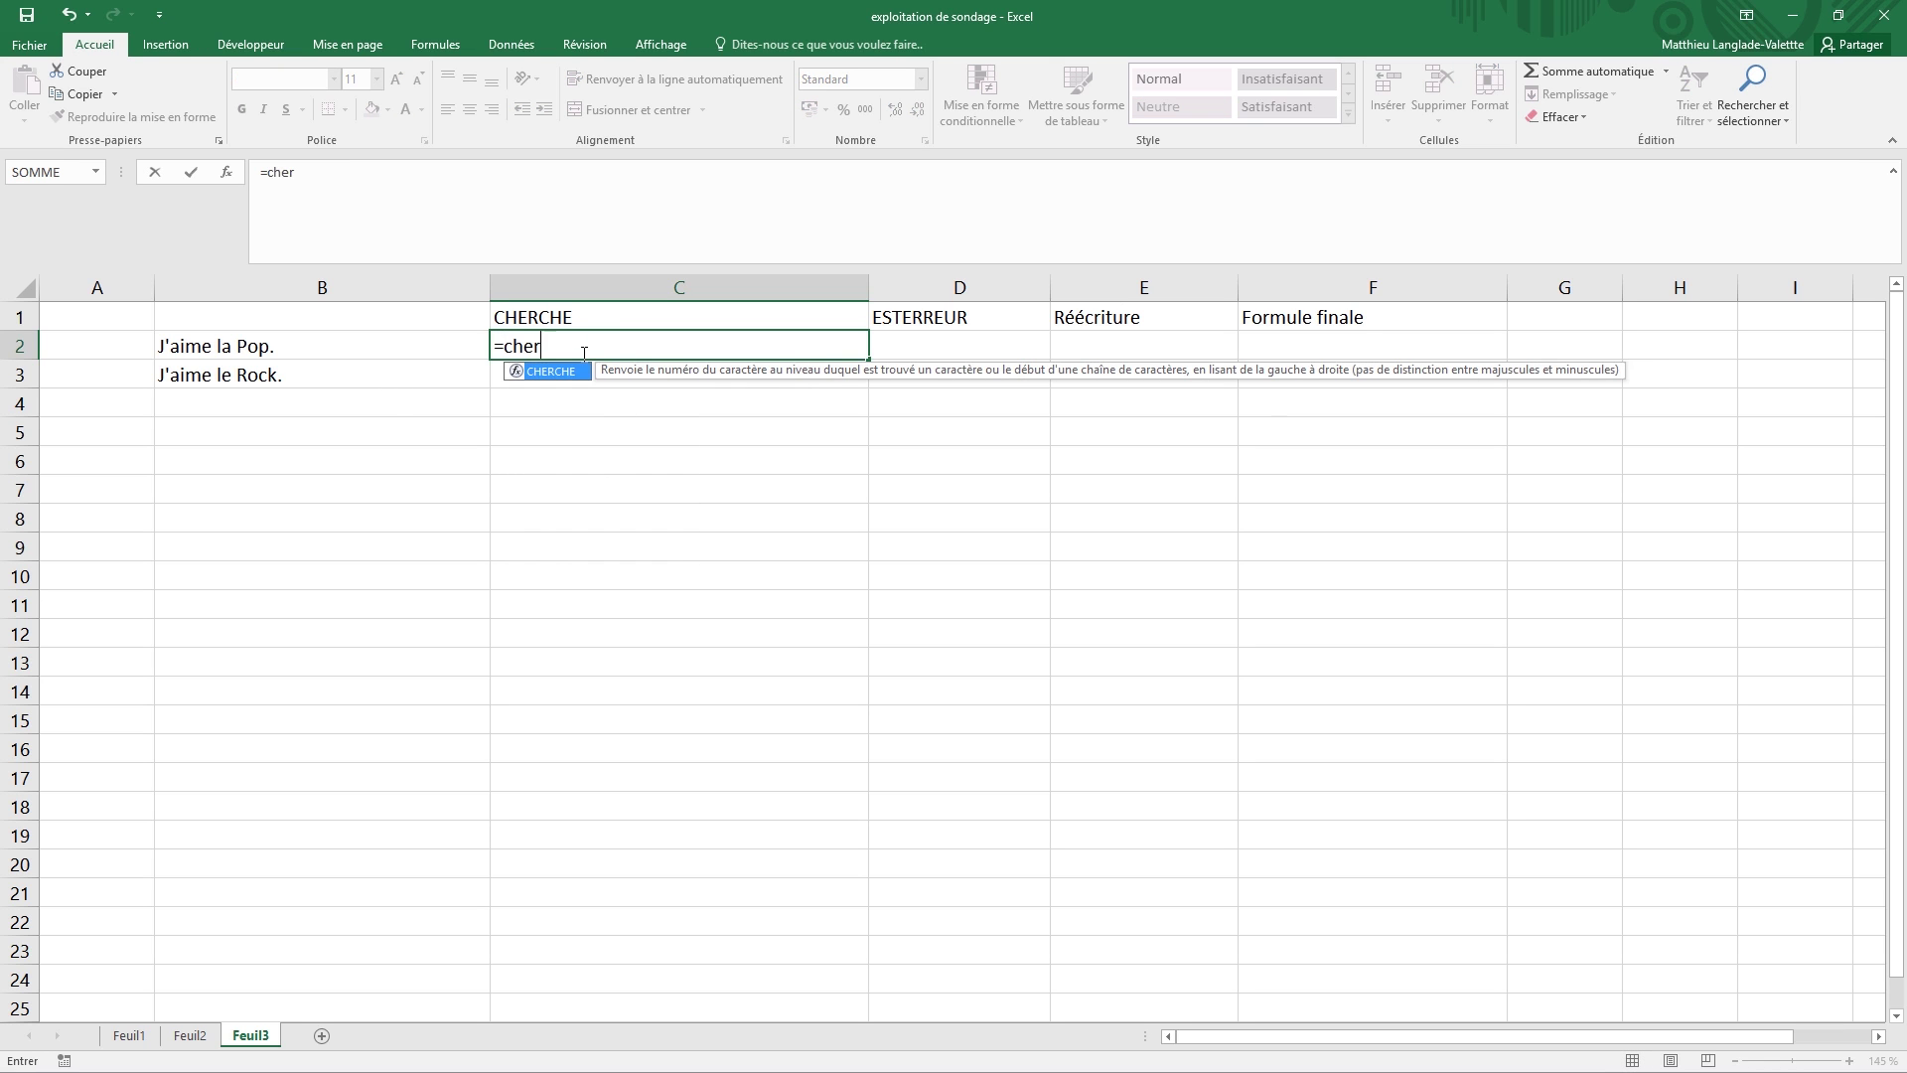
text(r)
key(Tab)
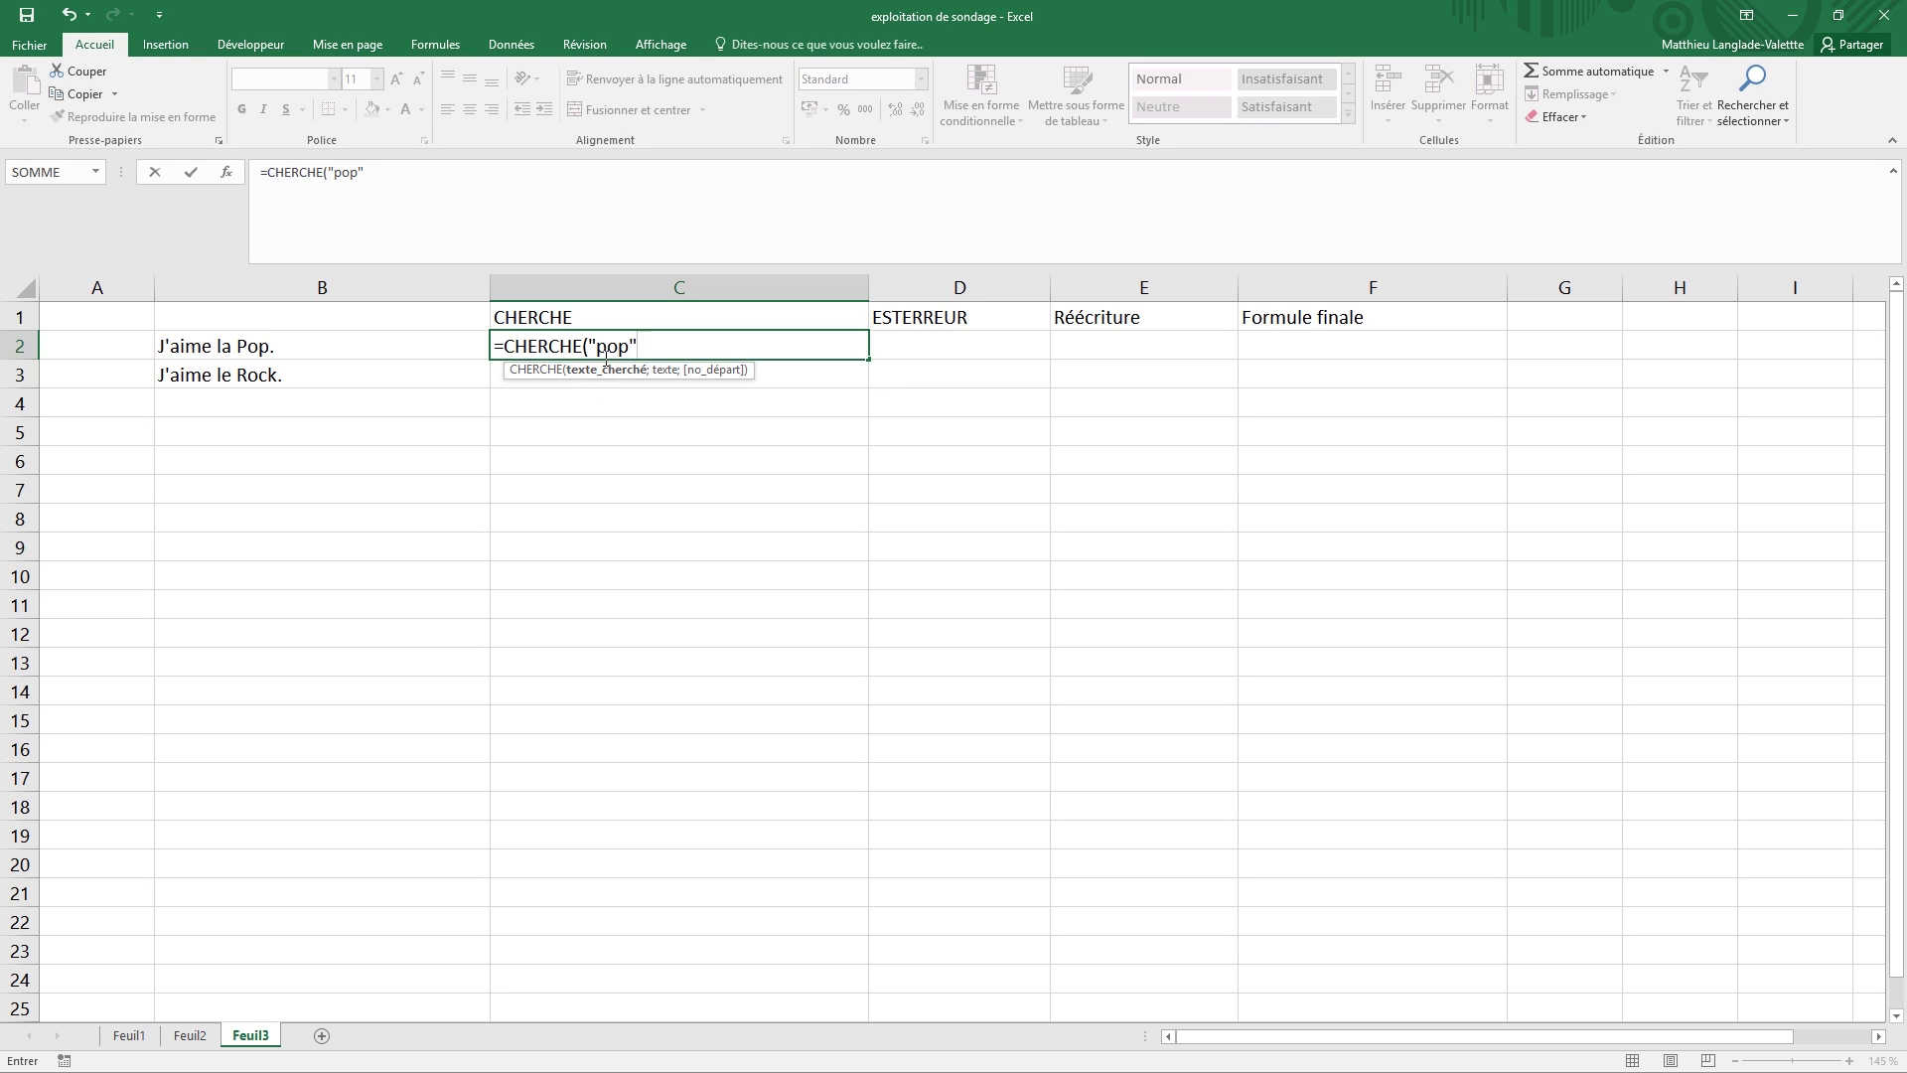
text("pop";)
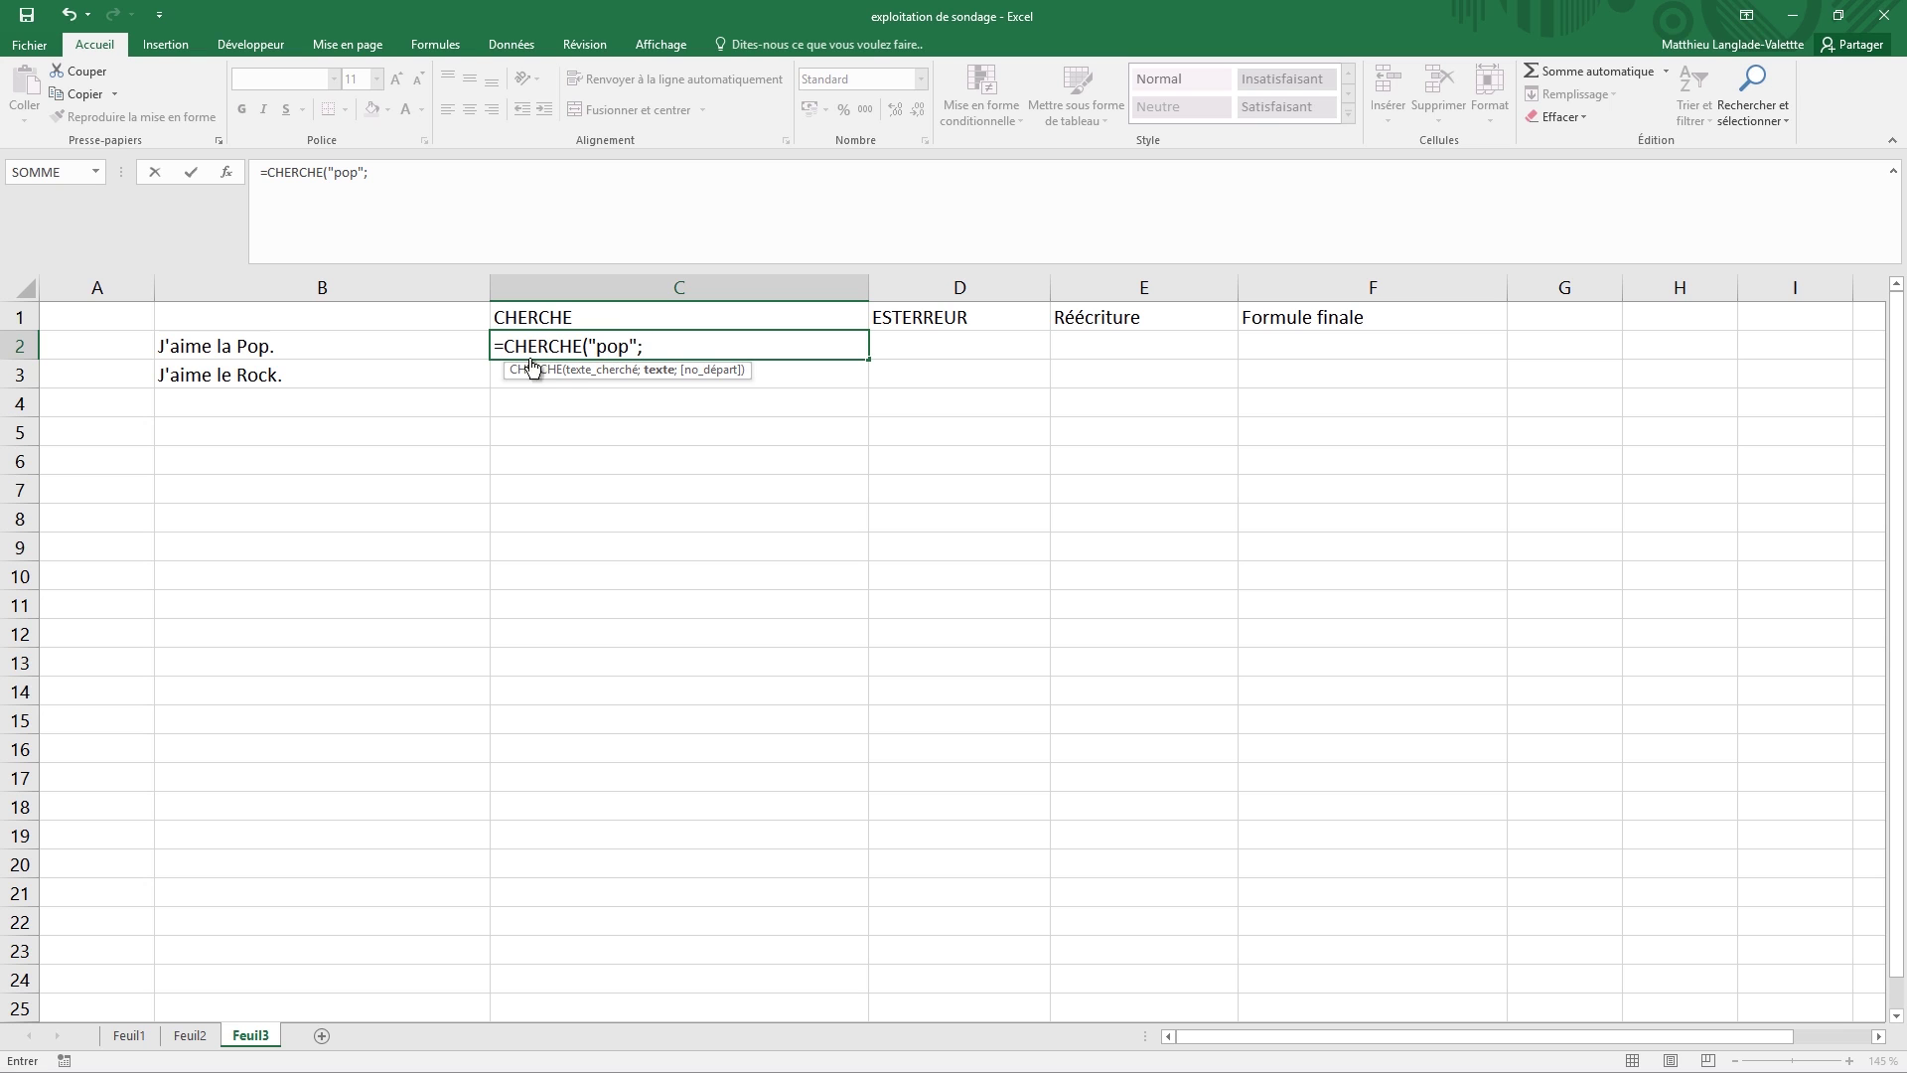
click(405, 352)
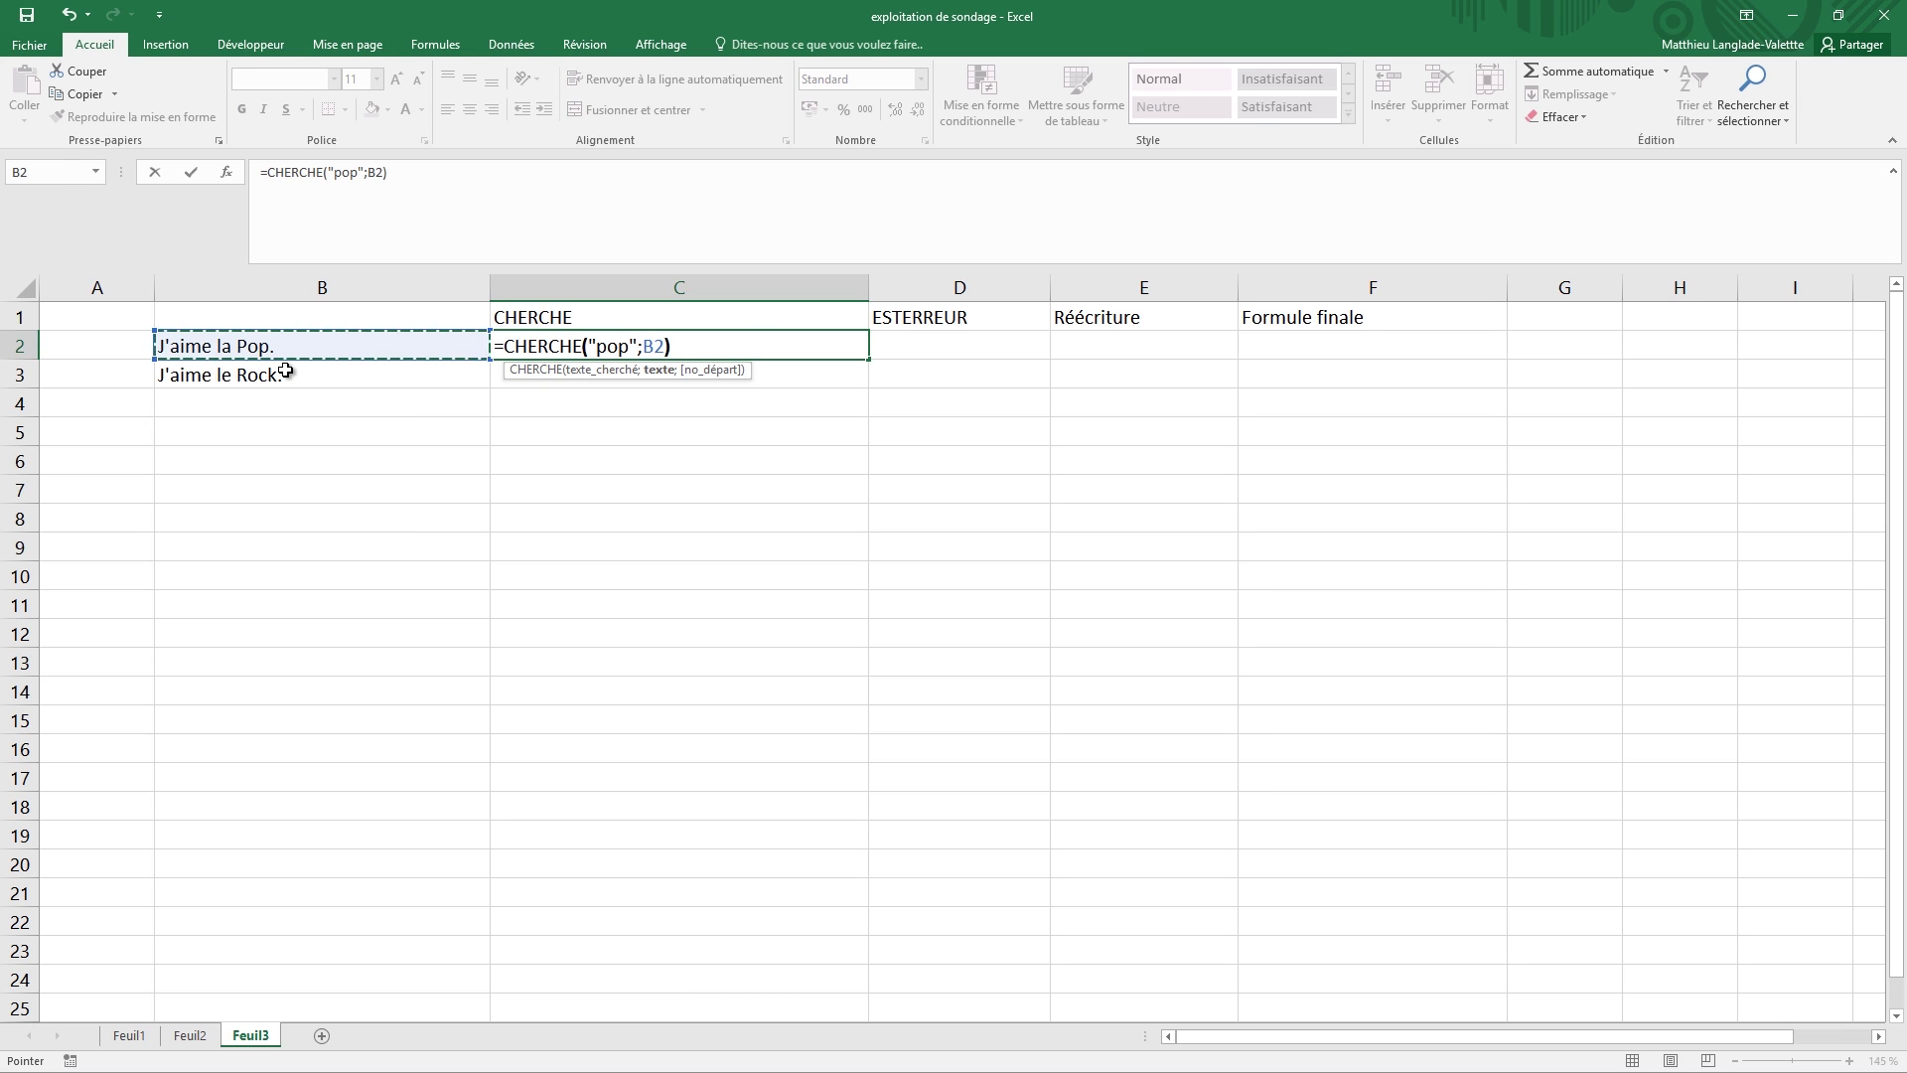
key(Return)
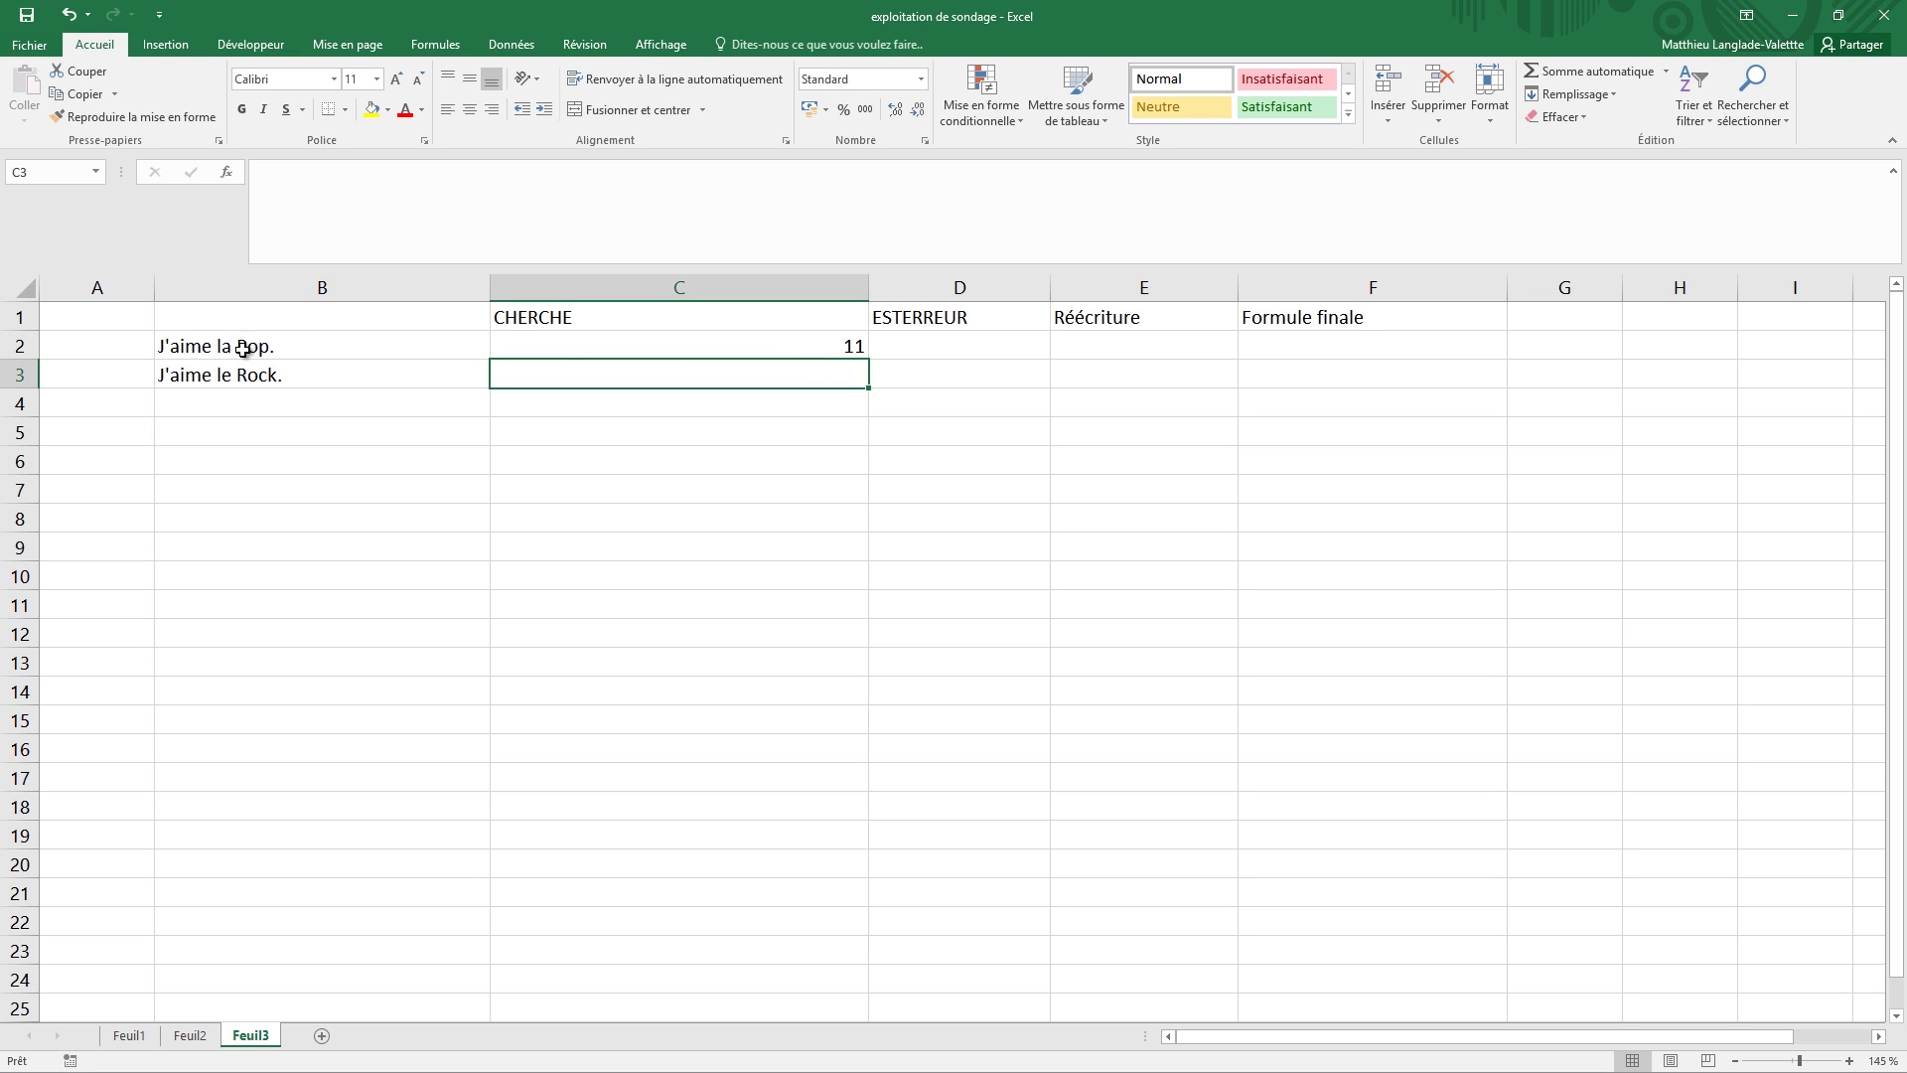
- Copy the CHERCHE formula from C2 down to C3 and compare the two cells
click(852, 346)
drag(866, 361, 852, 375)
click(851, 374)
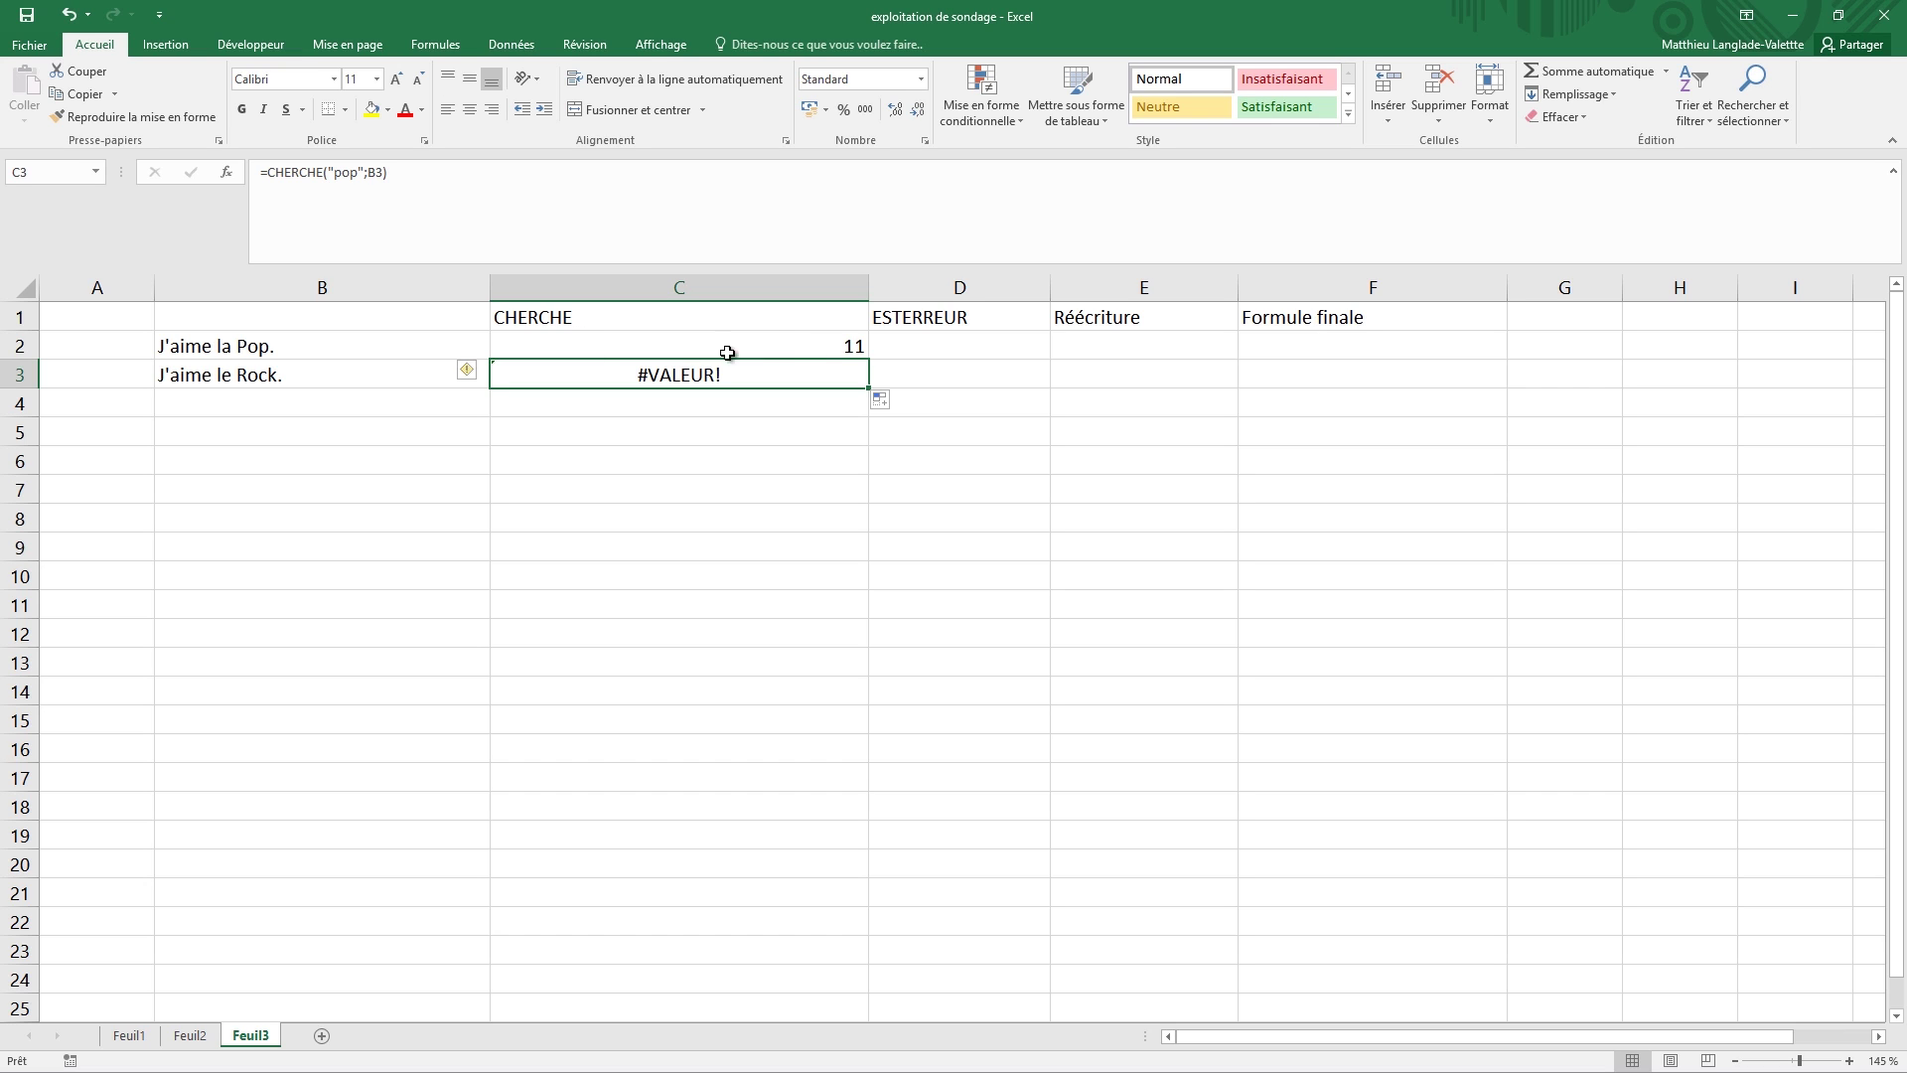
click(770, 350)
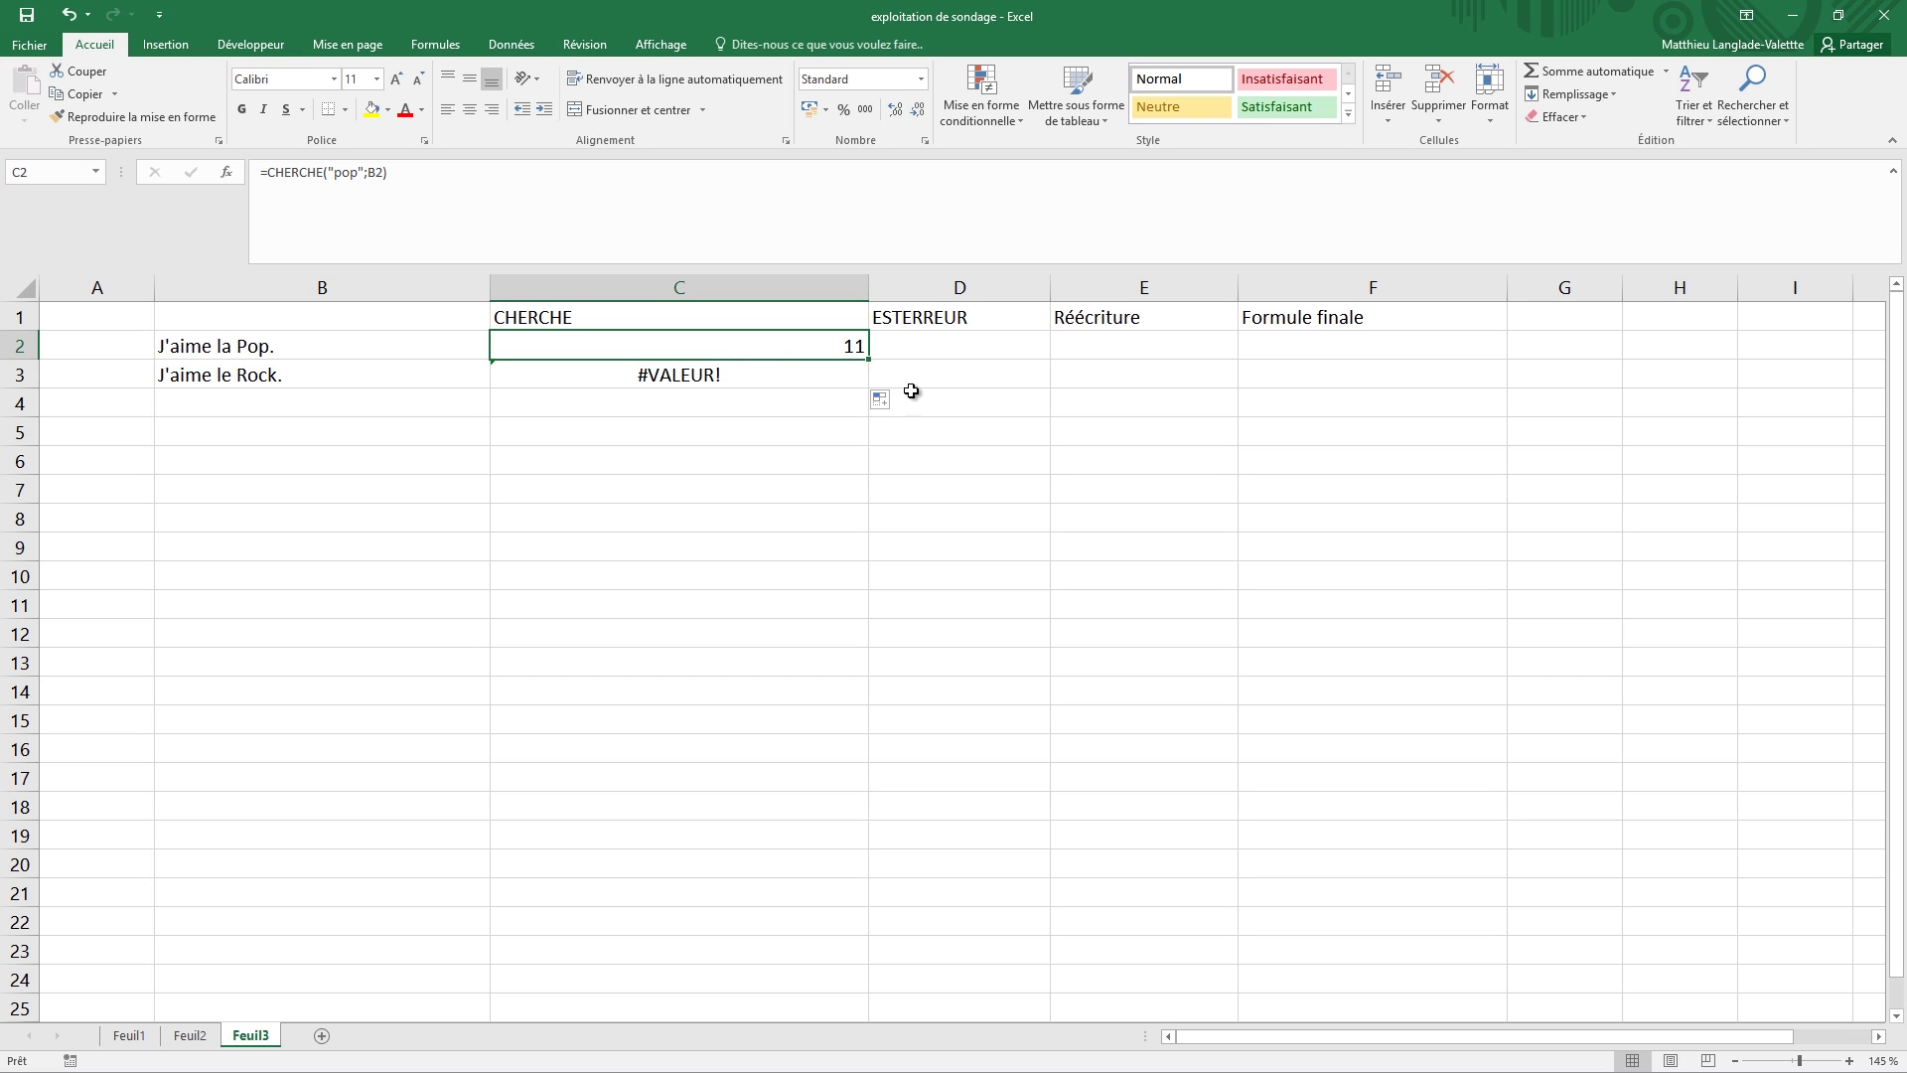
click(801, 378)
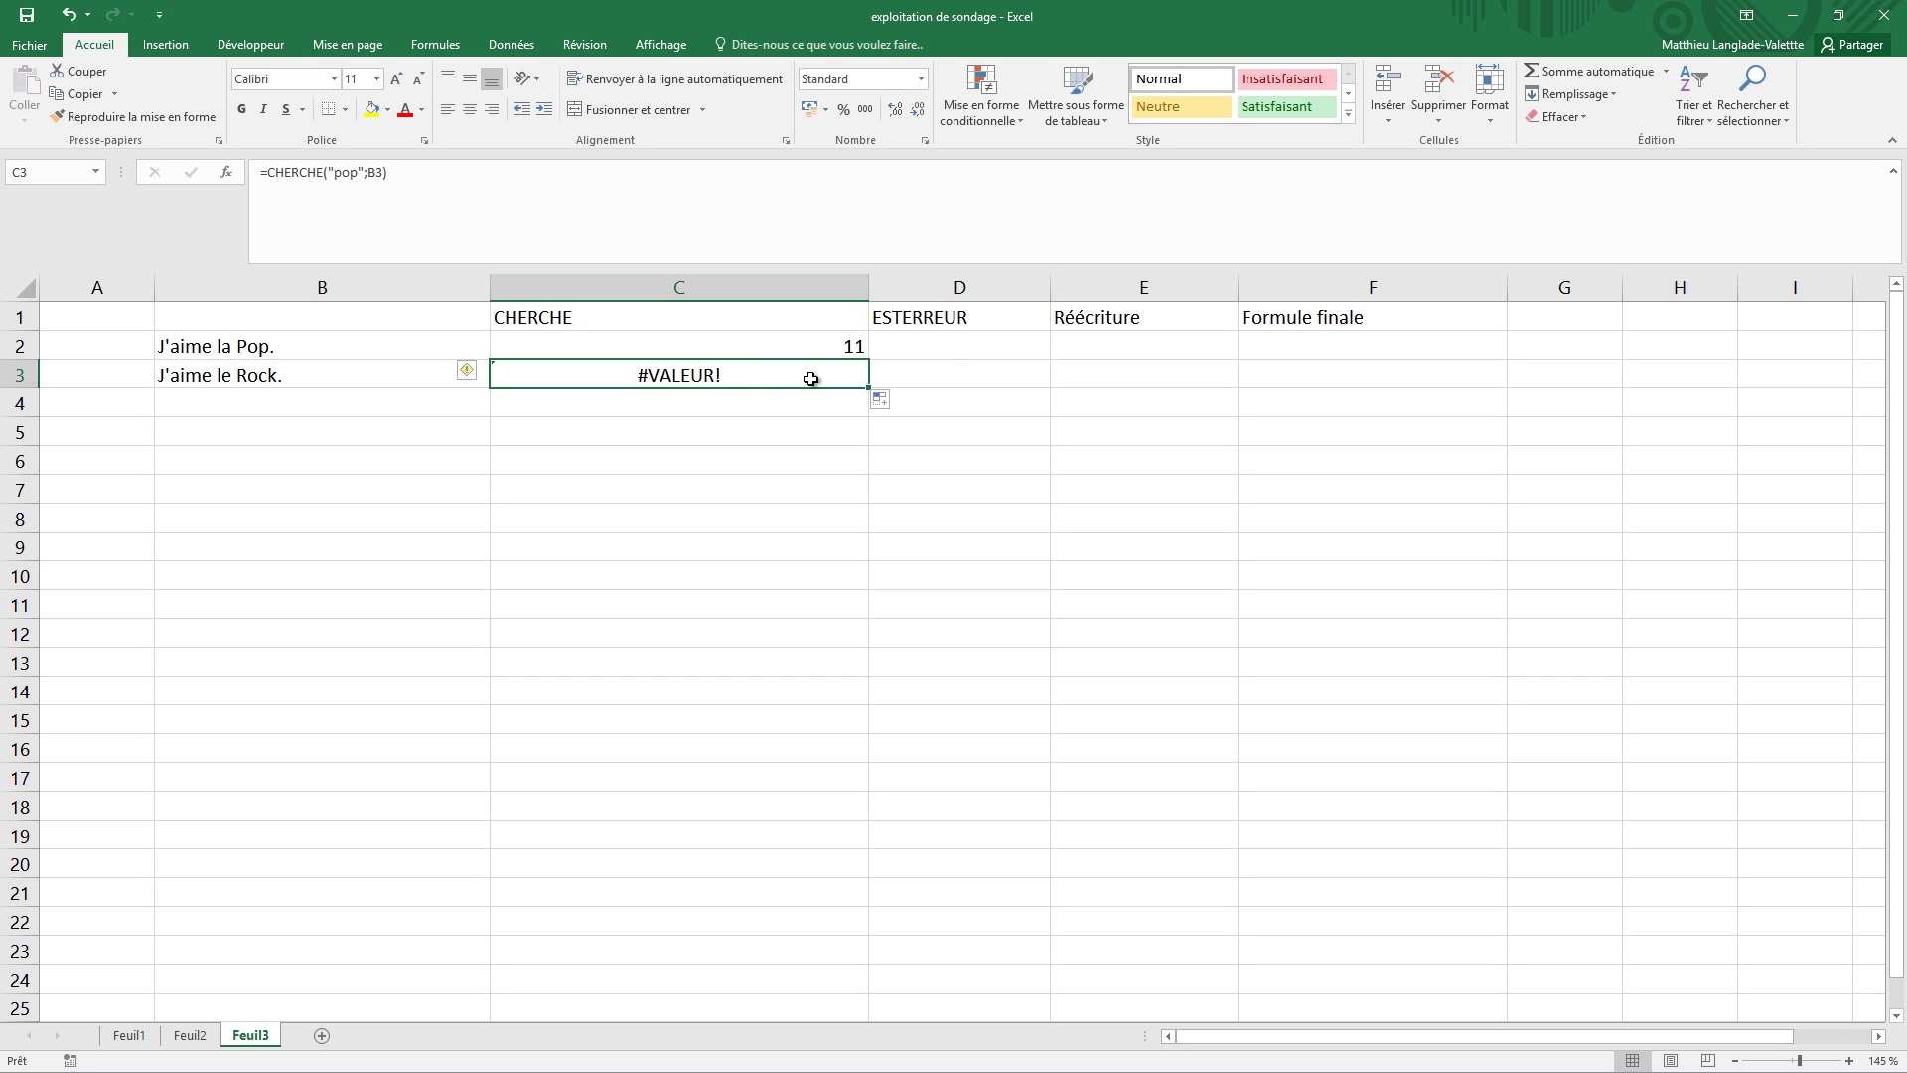
- Enter =ESTERREUR(C2) in D2 to test whether the CHERCHE result is an error
click(957, 352)
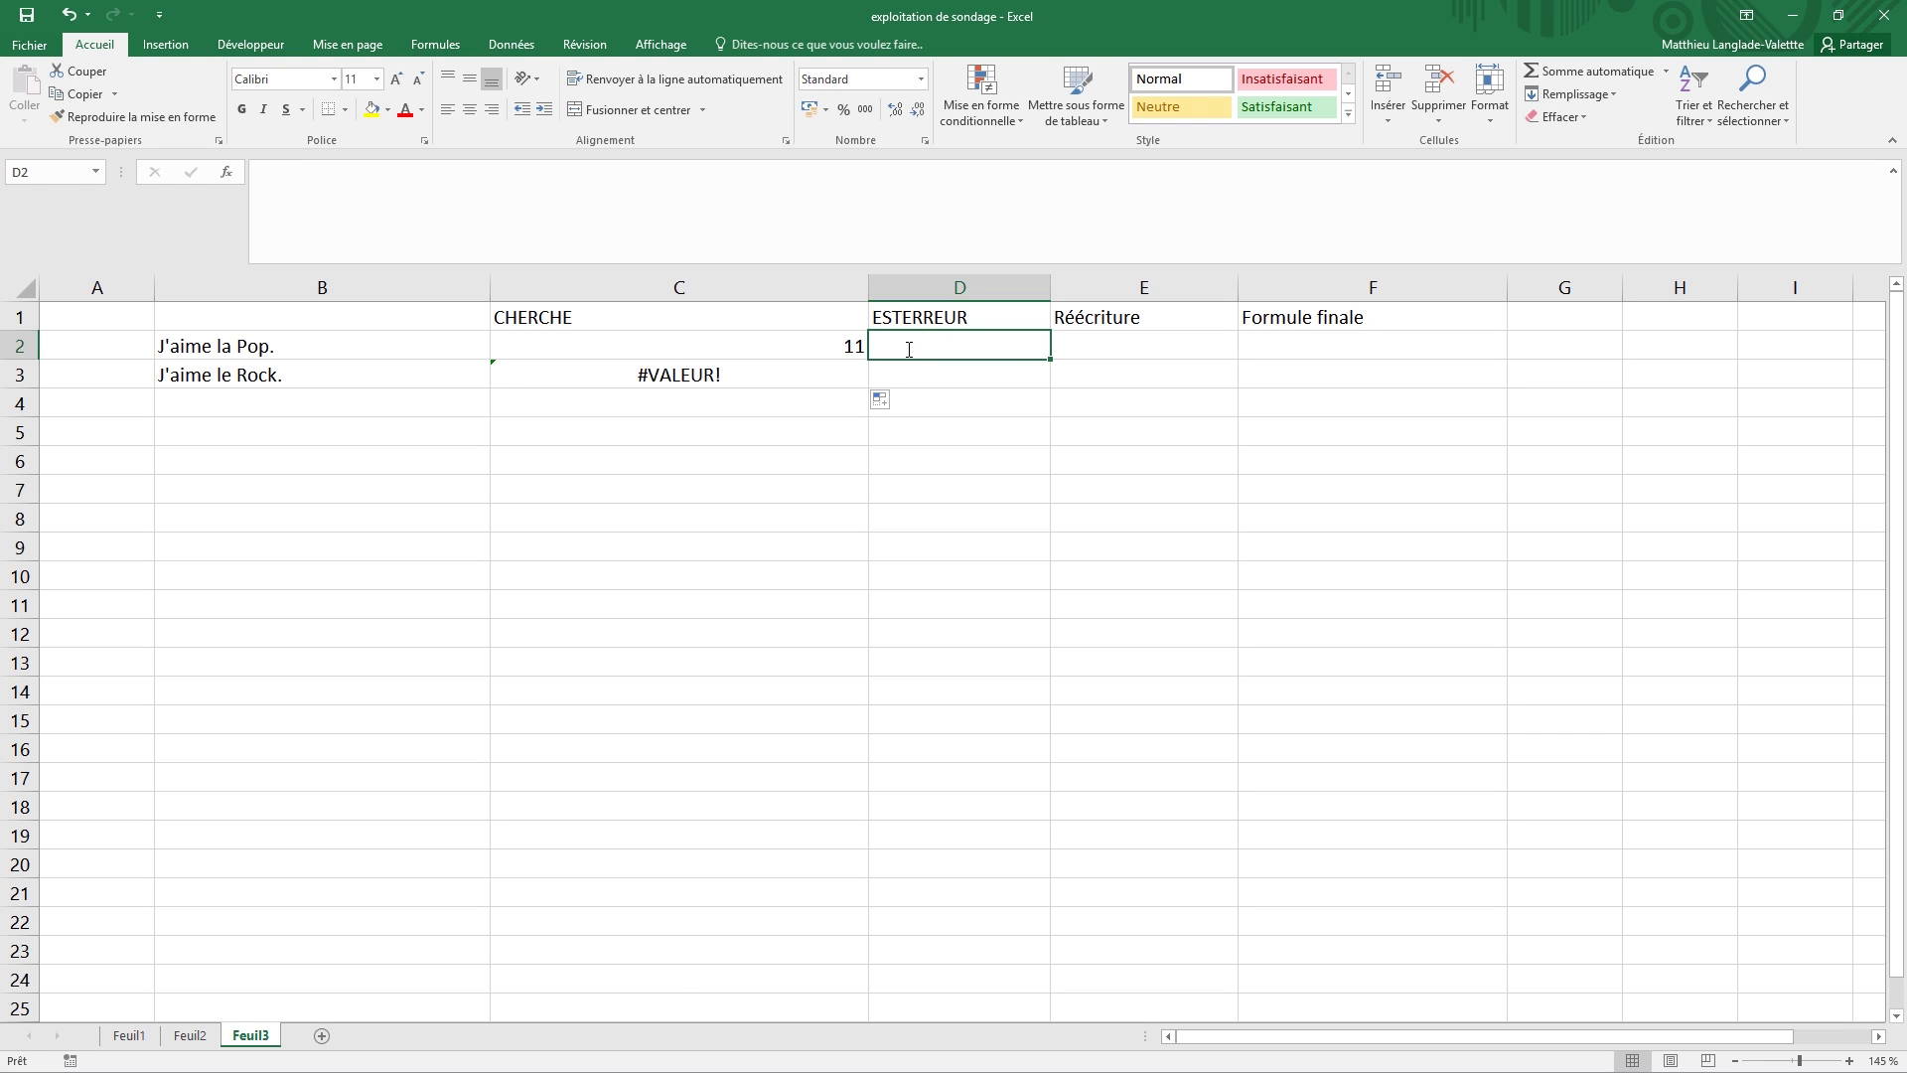
text(=ESTERREUR()
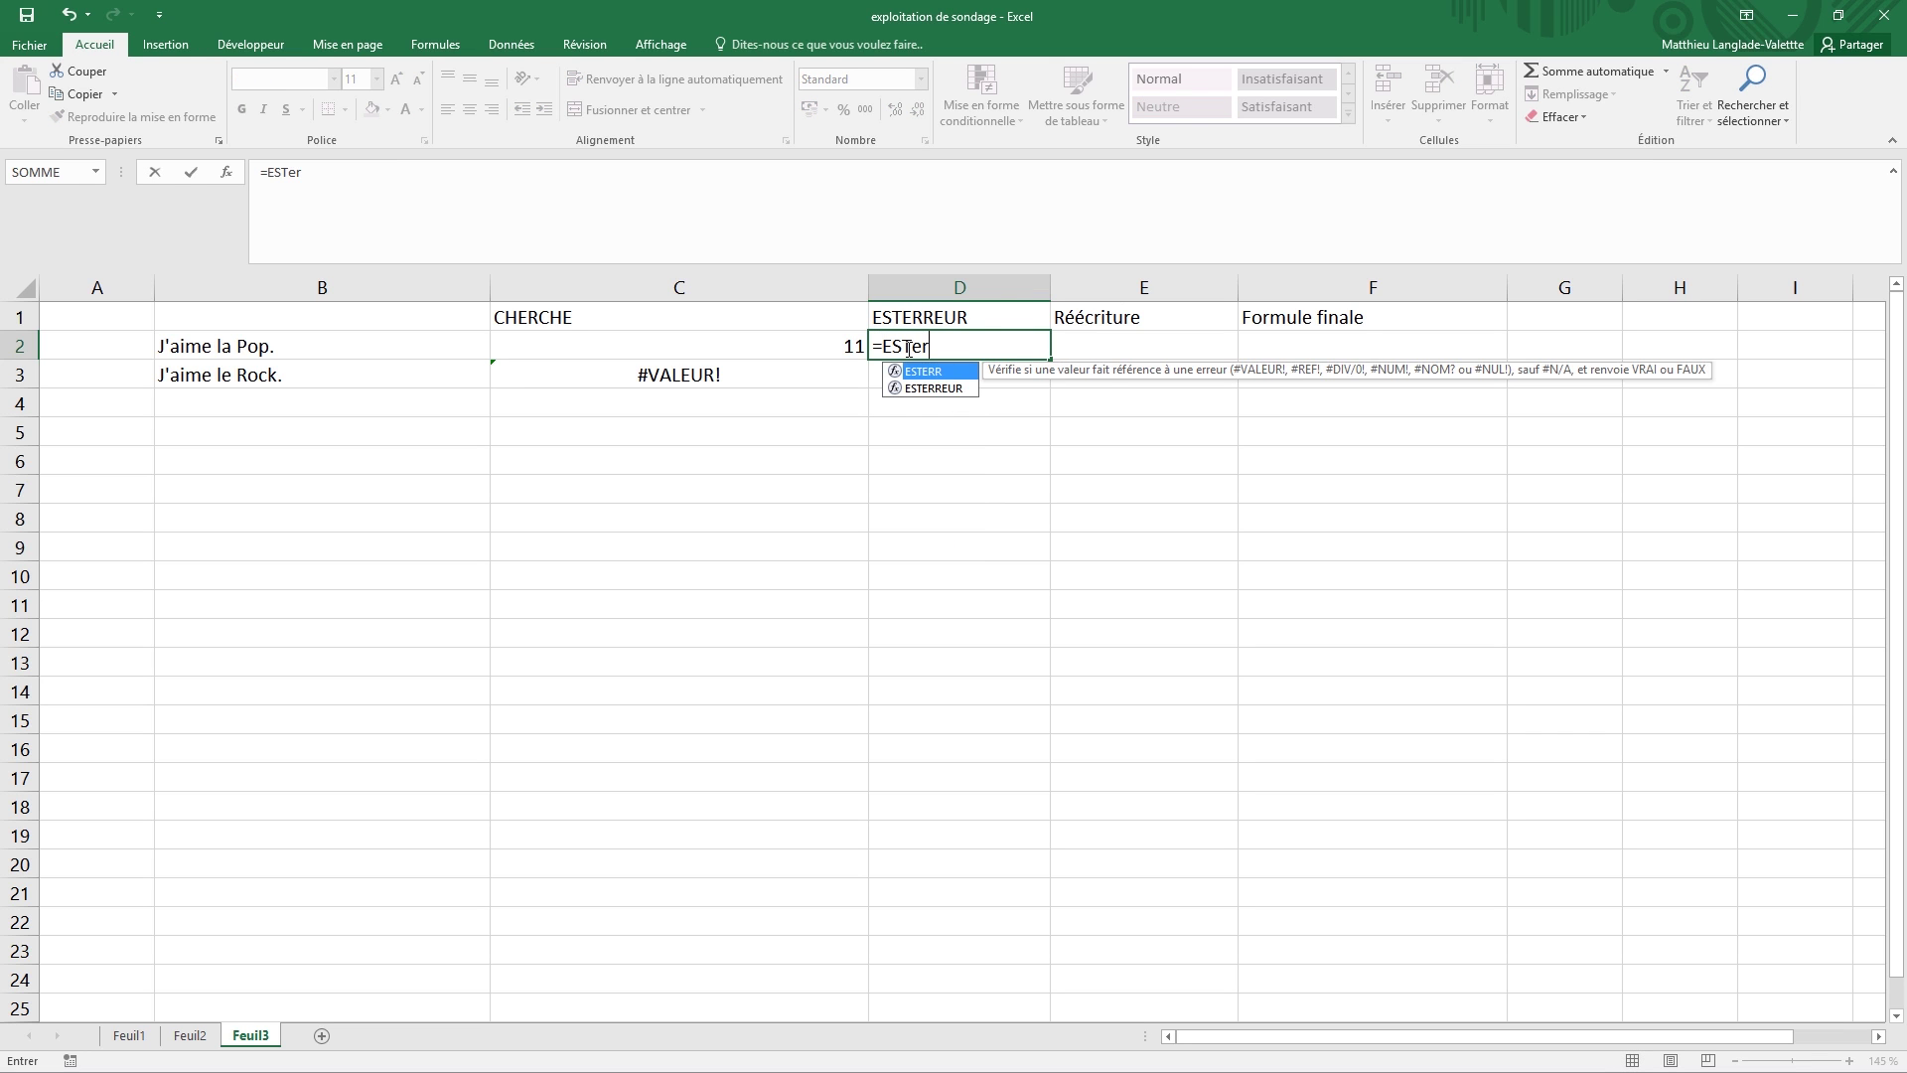
click(853, 344)
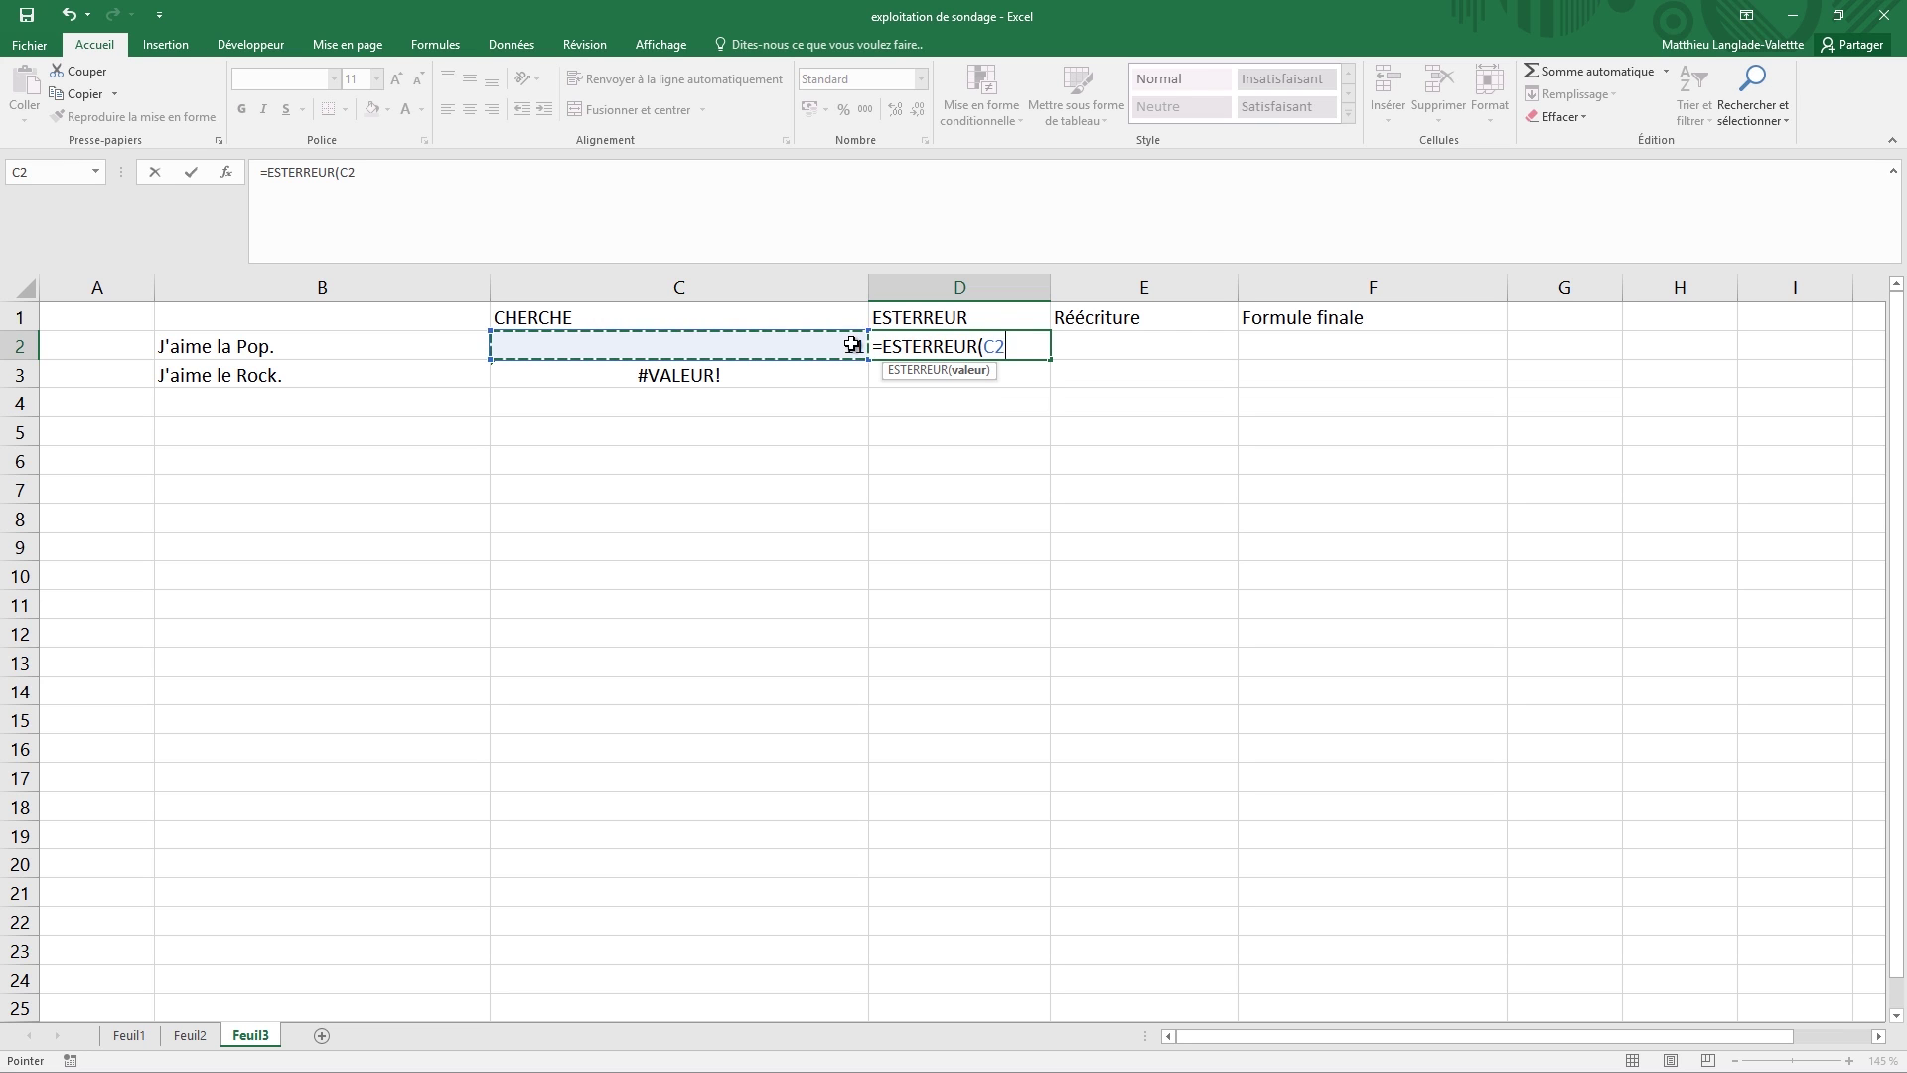
text())
key(Return)
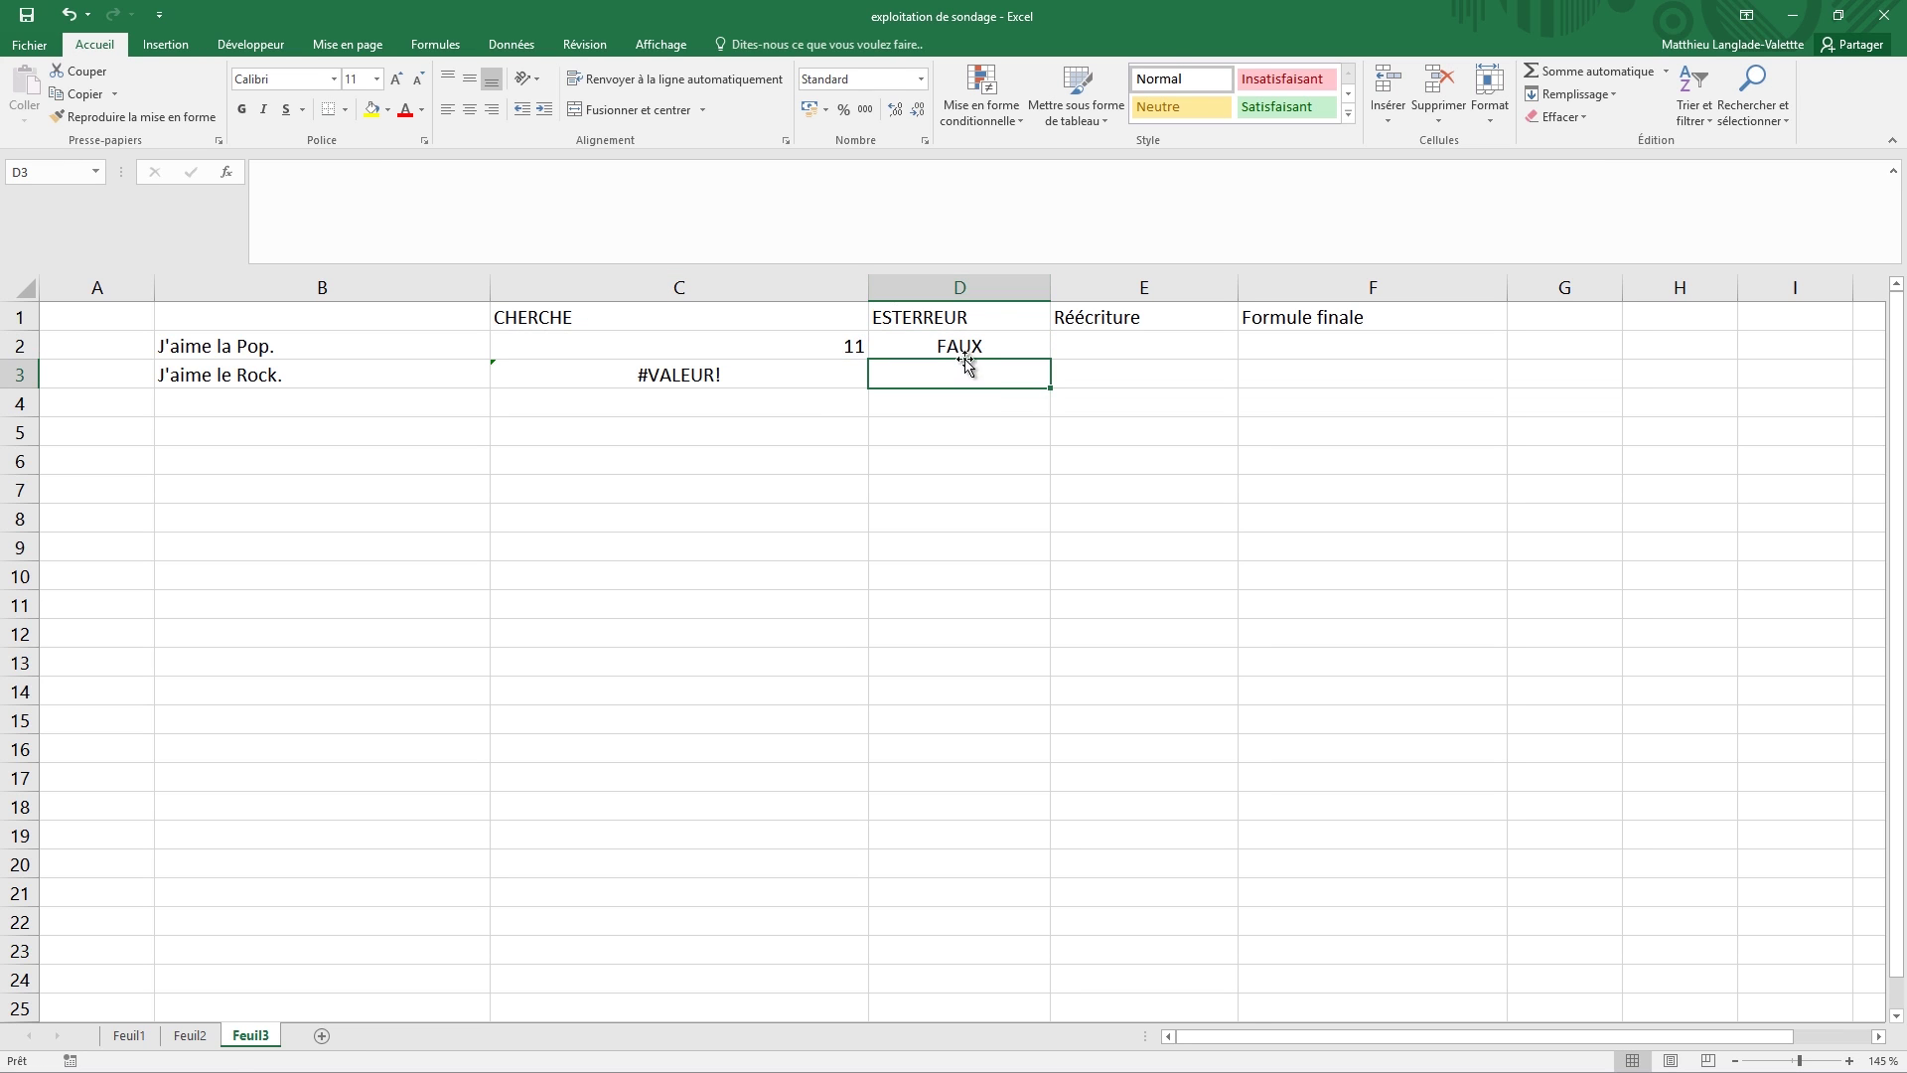
- Copy the ESTERREUR formula from D2 down to D3, compare both cells and select E2 under Réécriture
click(1013, 350)
drag(1043, 359, 1043, 386)
click(894, 377)
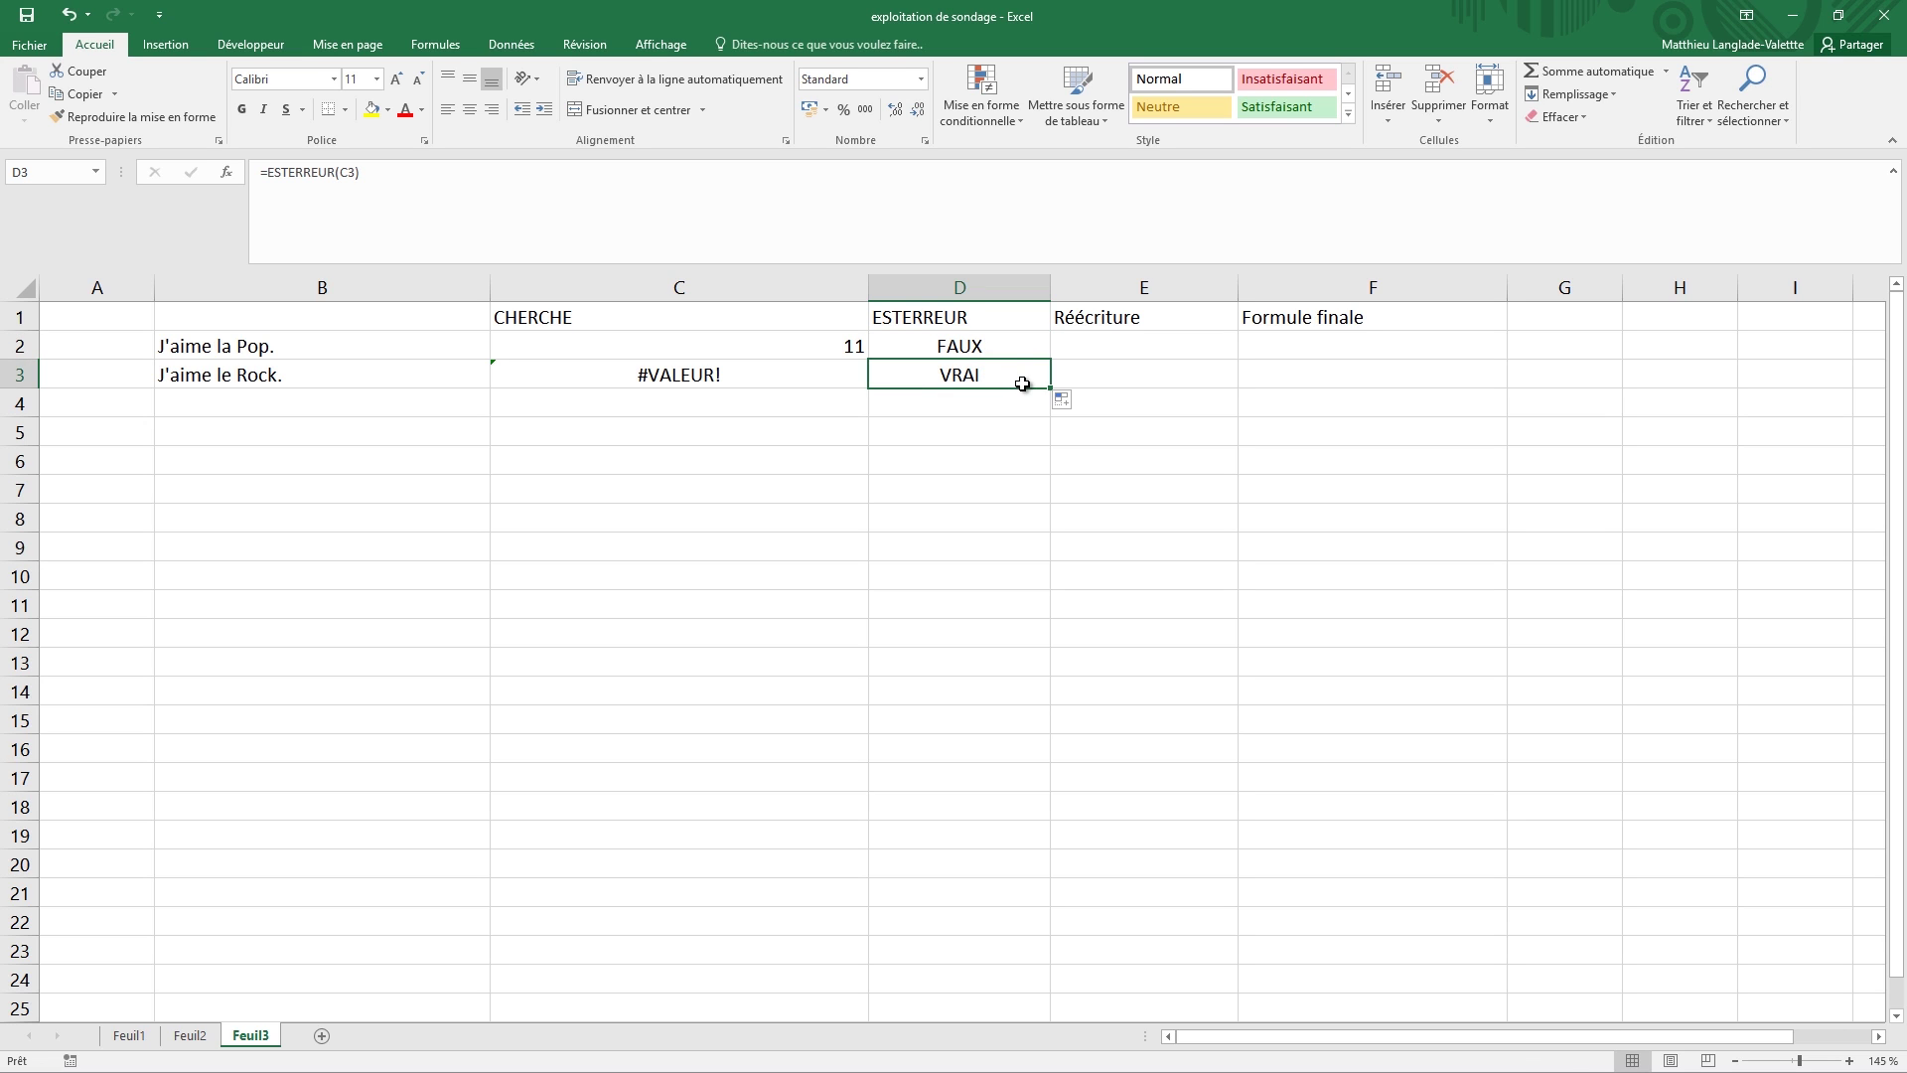
click(997, 349)
click(1001, 375)
click(1001, 356)
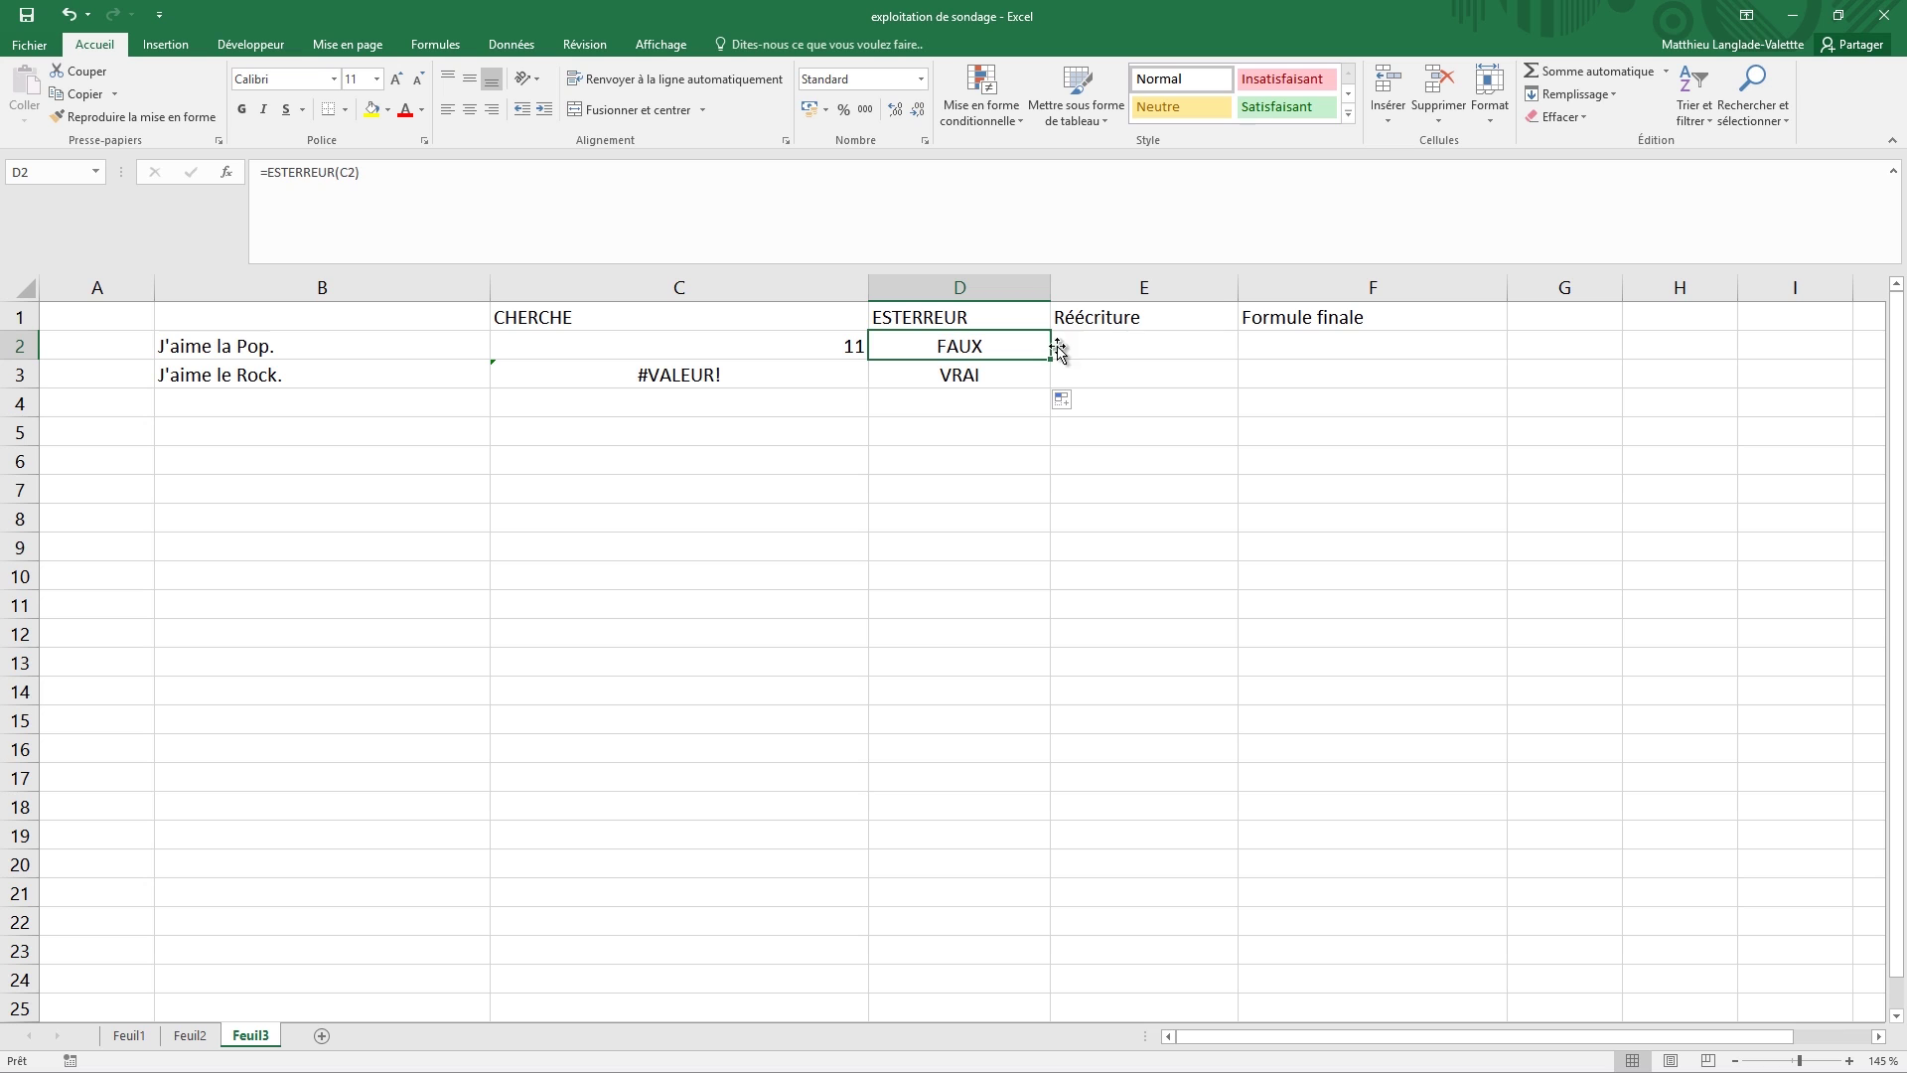
click(1108, 351)
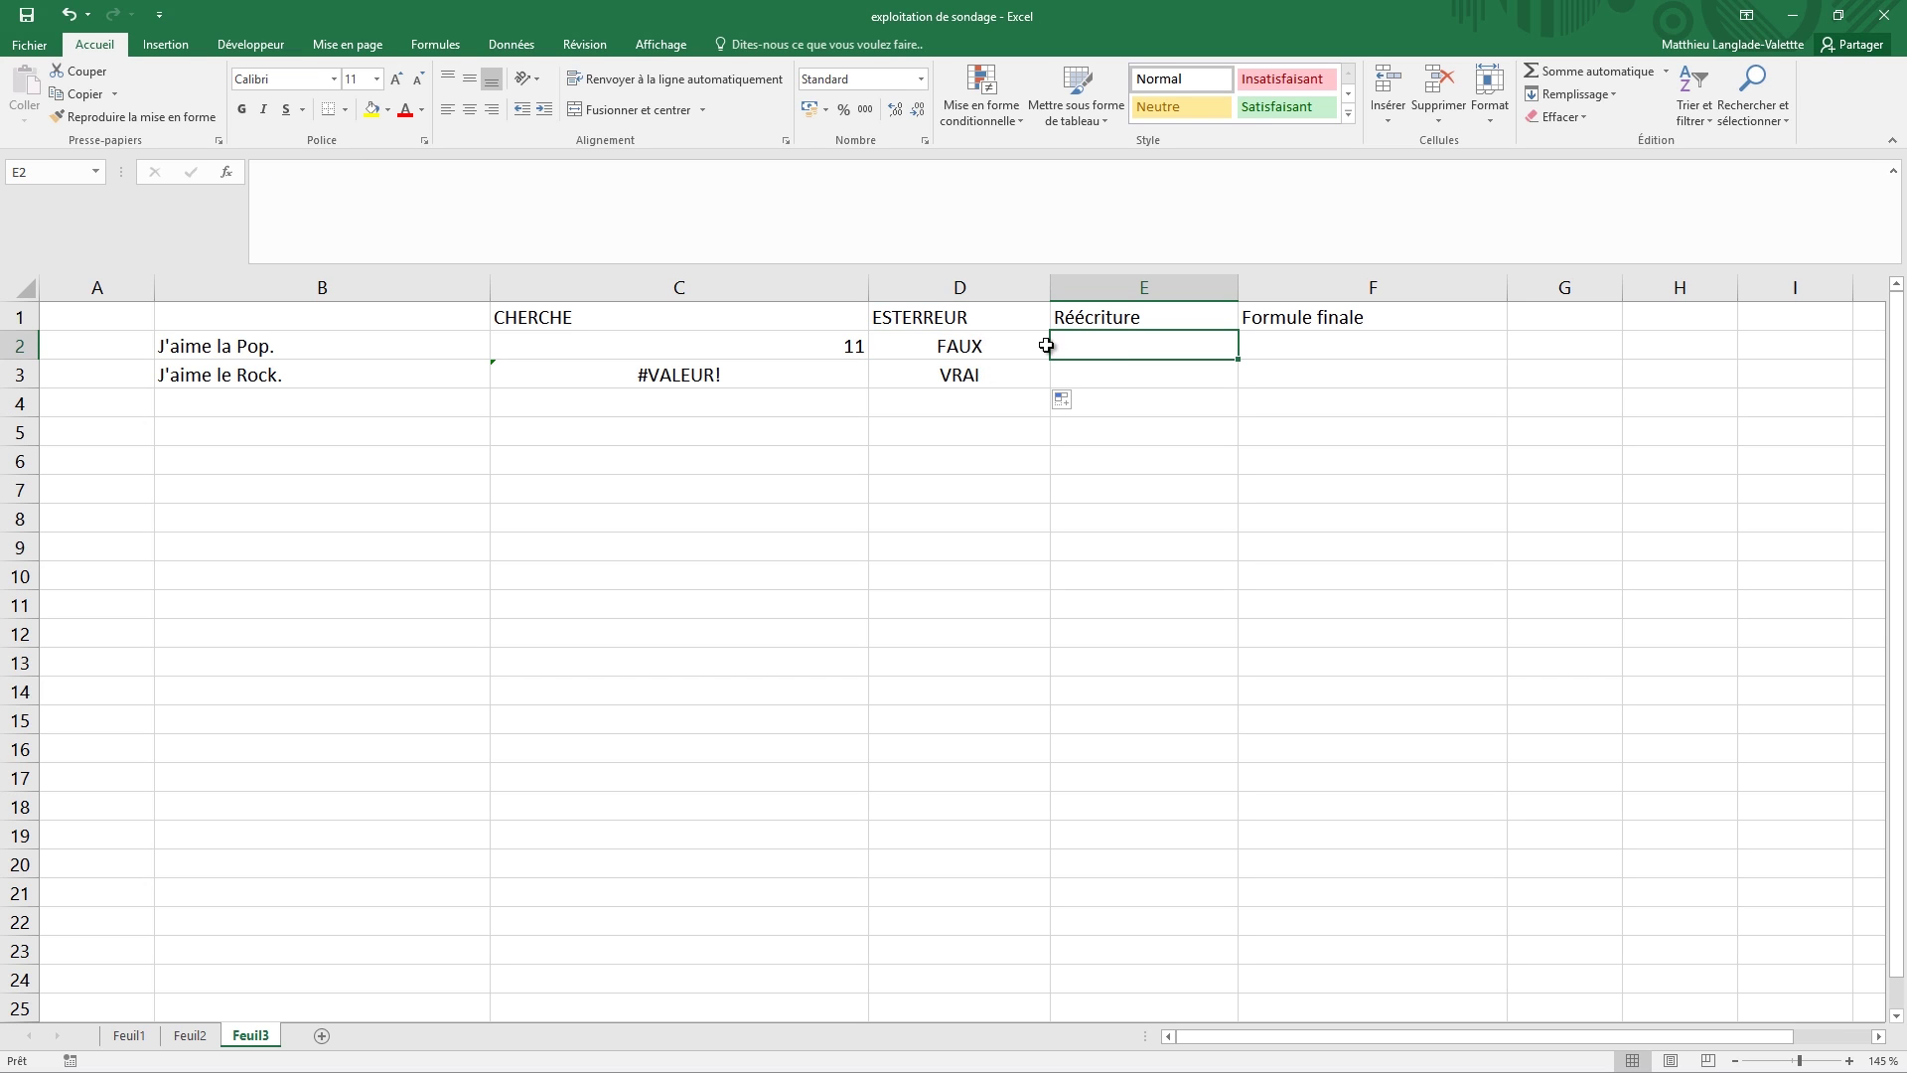
click(1011, 372)
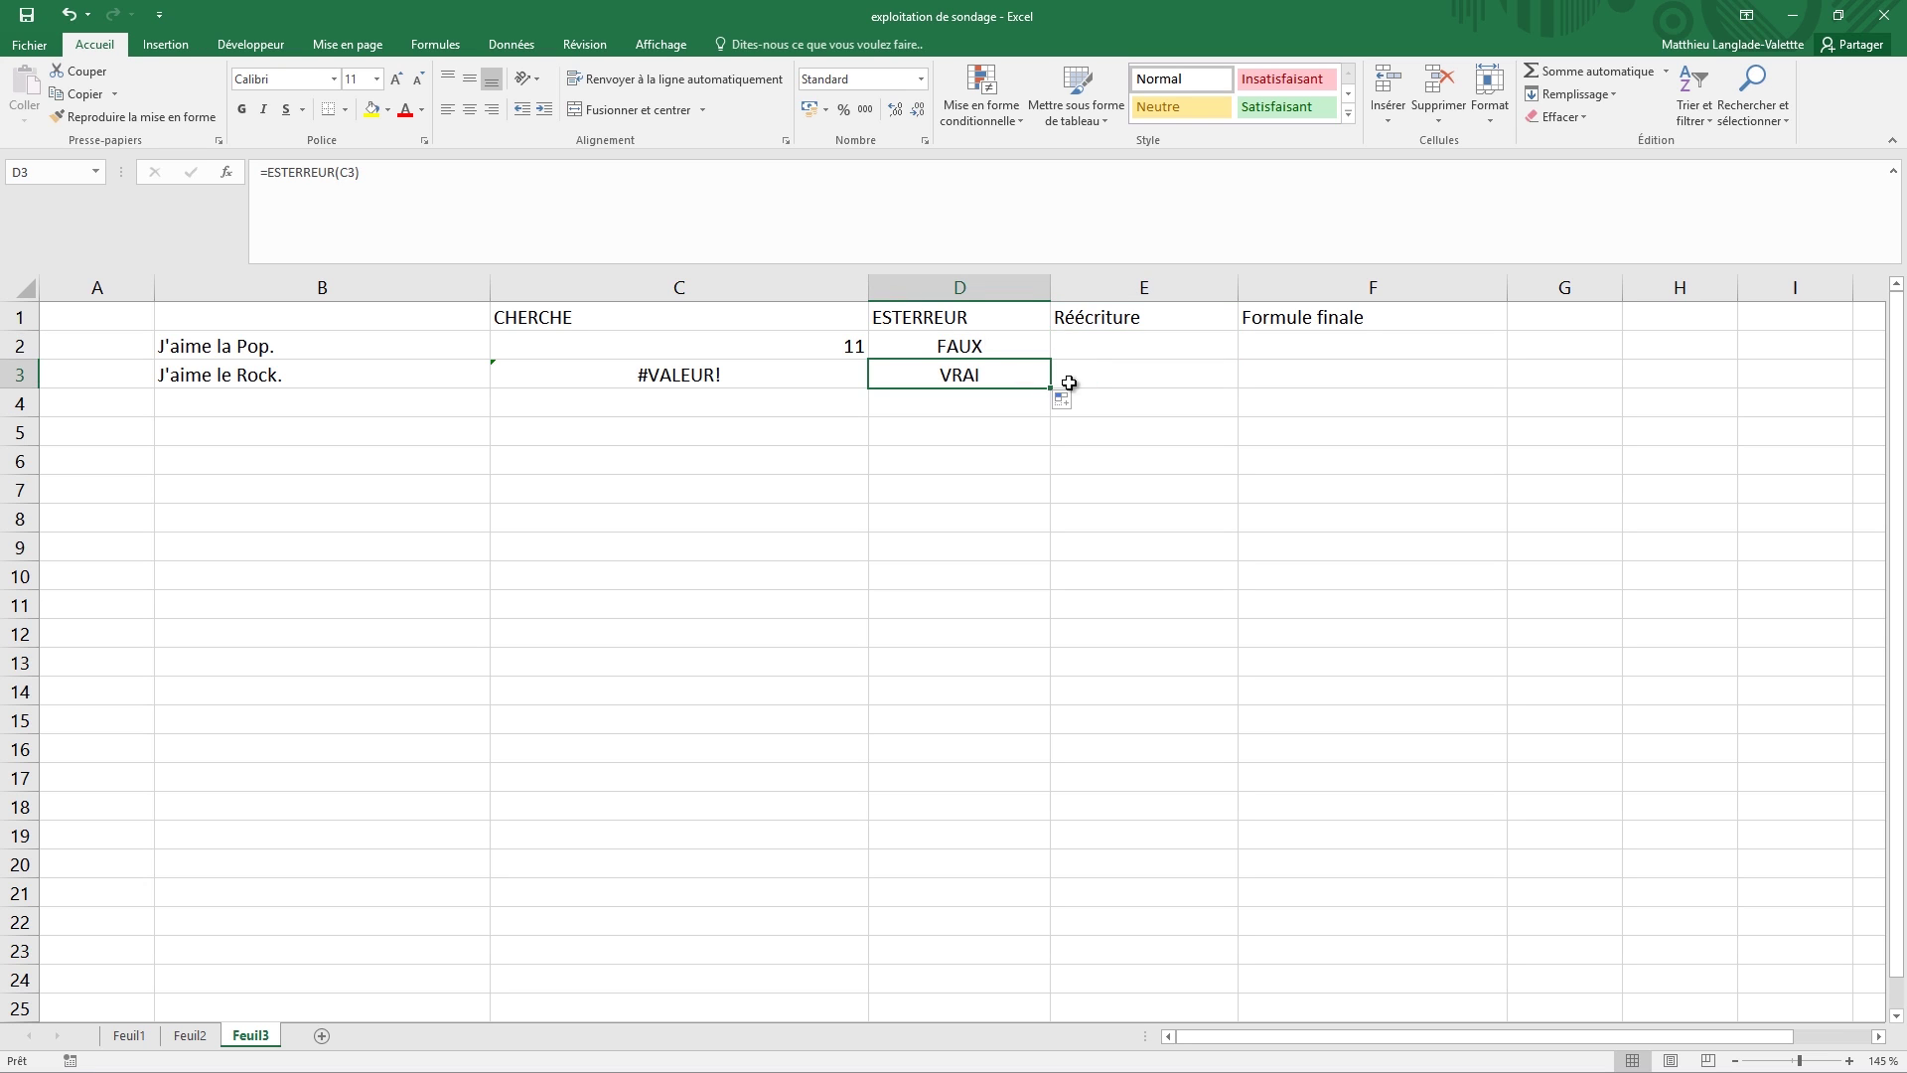
click(1133, 351)
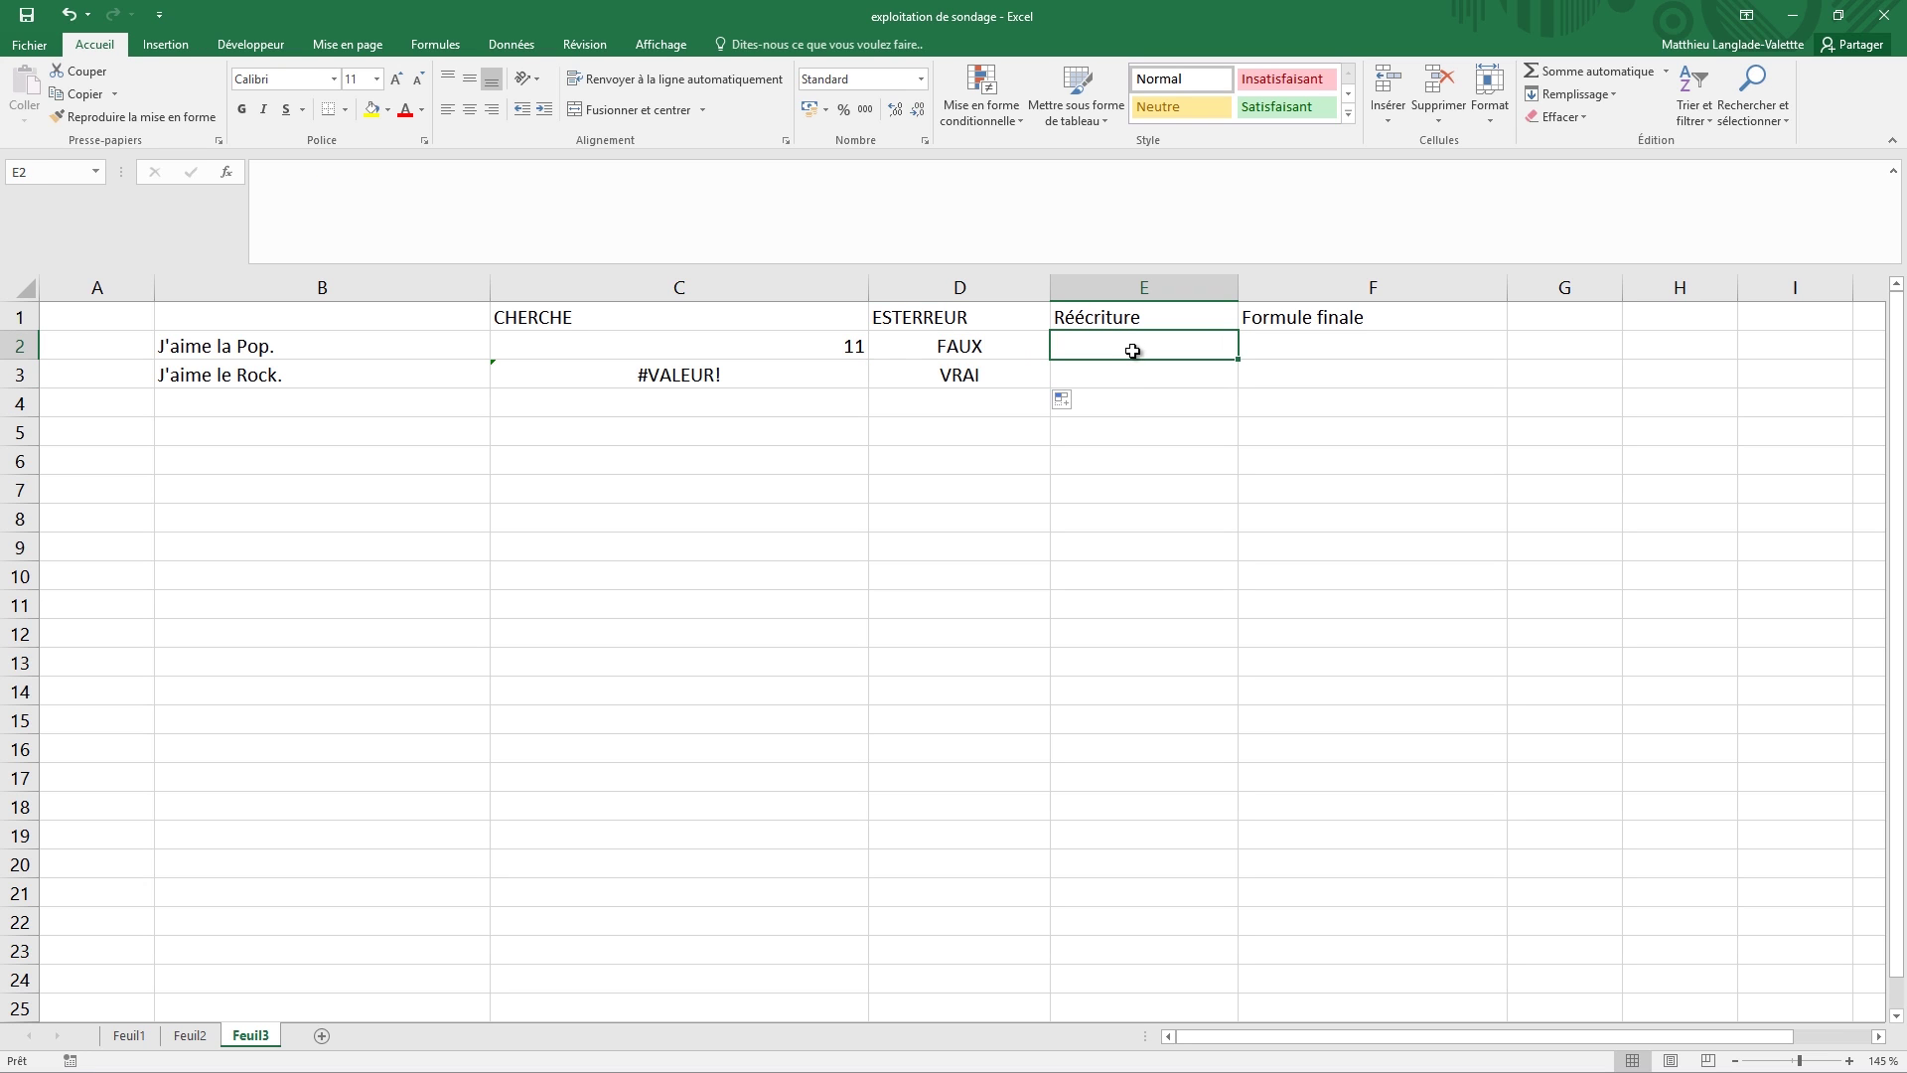
- Enter =SI(D2;0;1) in E2 under Réécriture to turn the ESTERREUR result into 0 or 1
text(=SI()
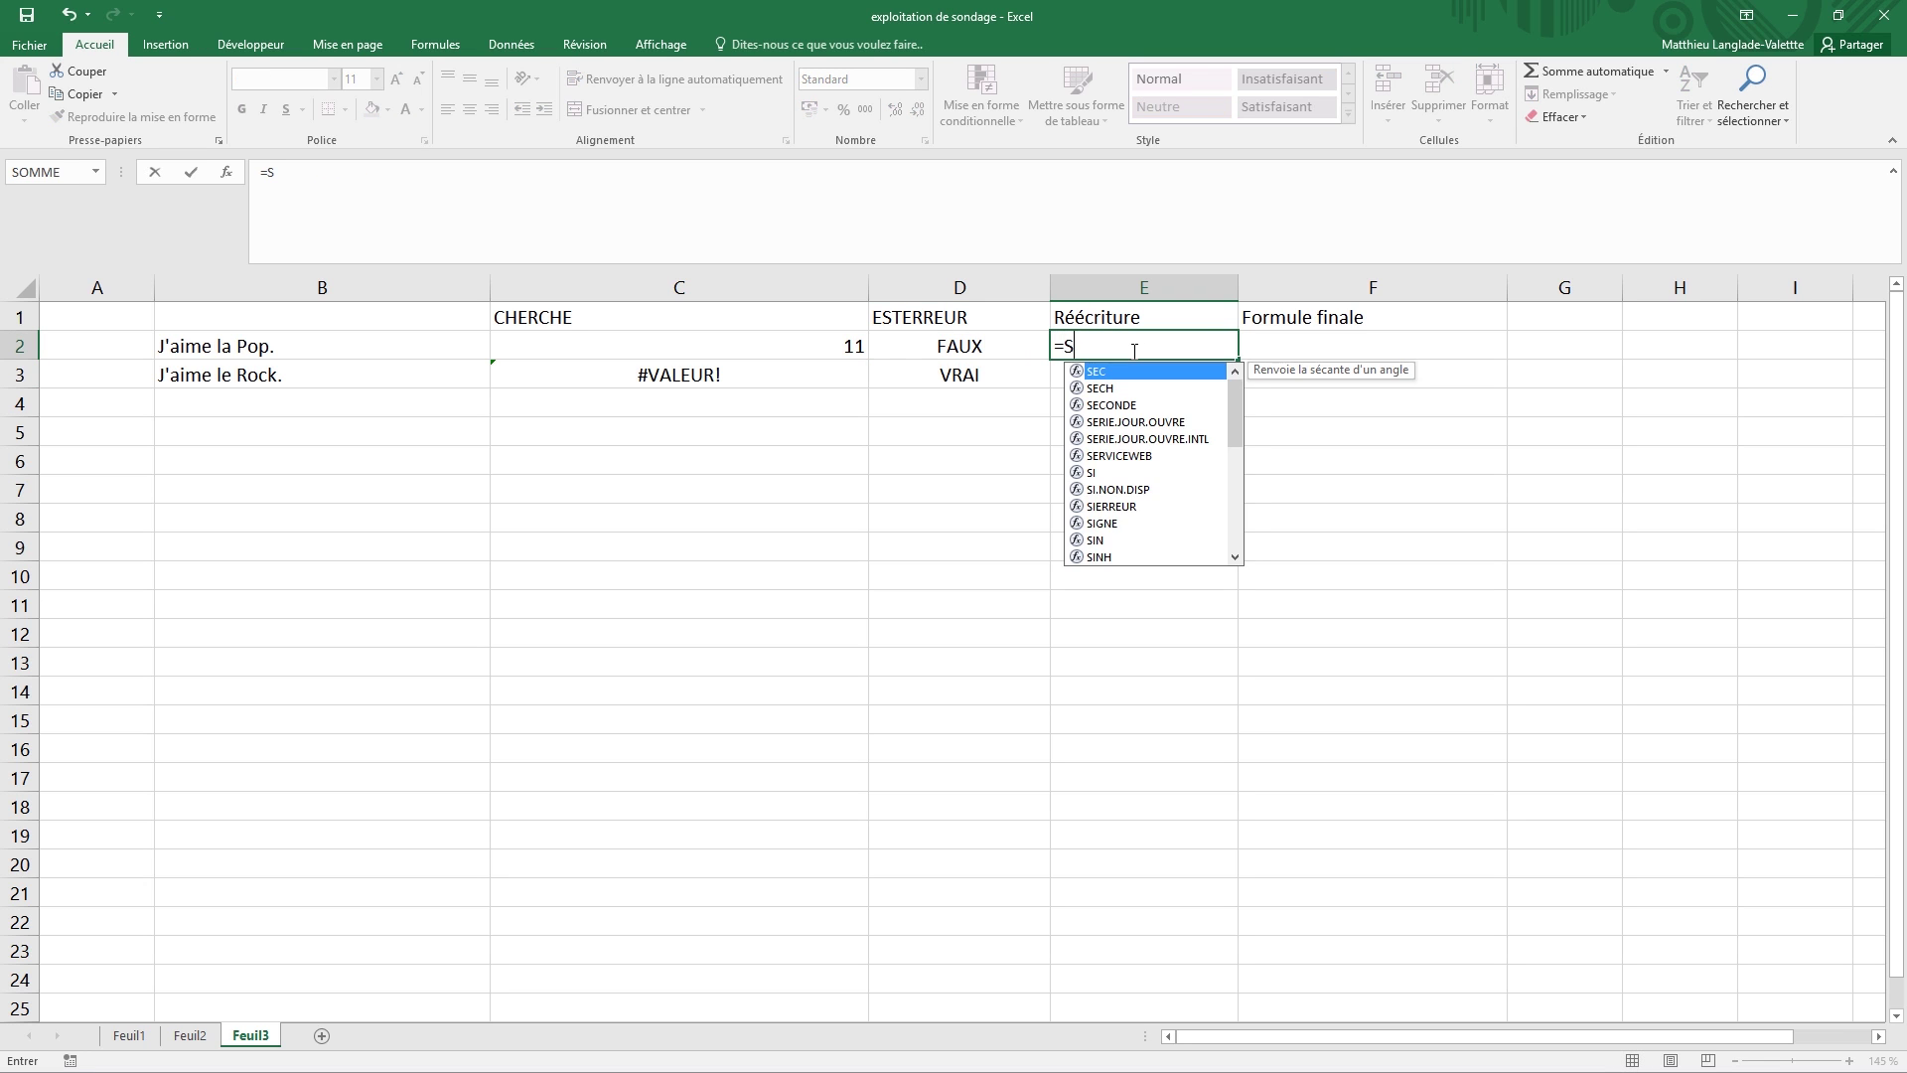
click(990, 350)
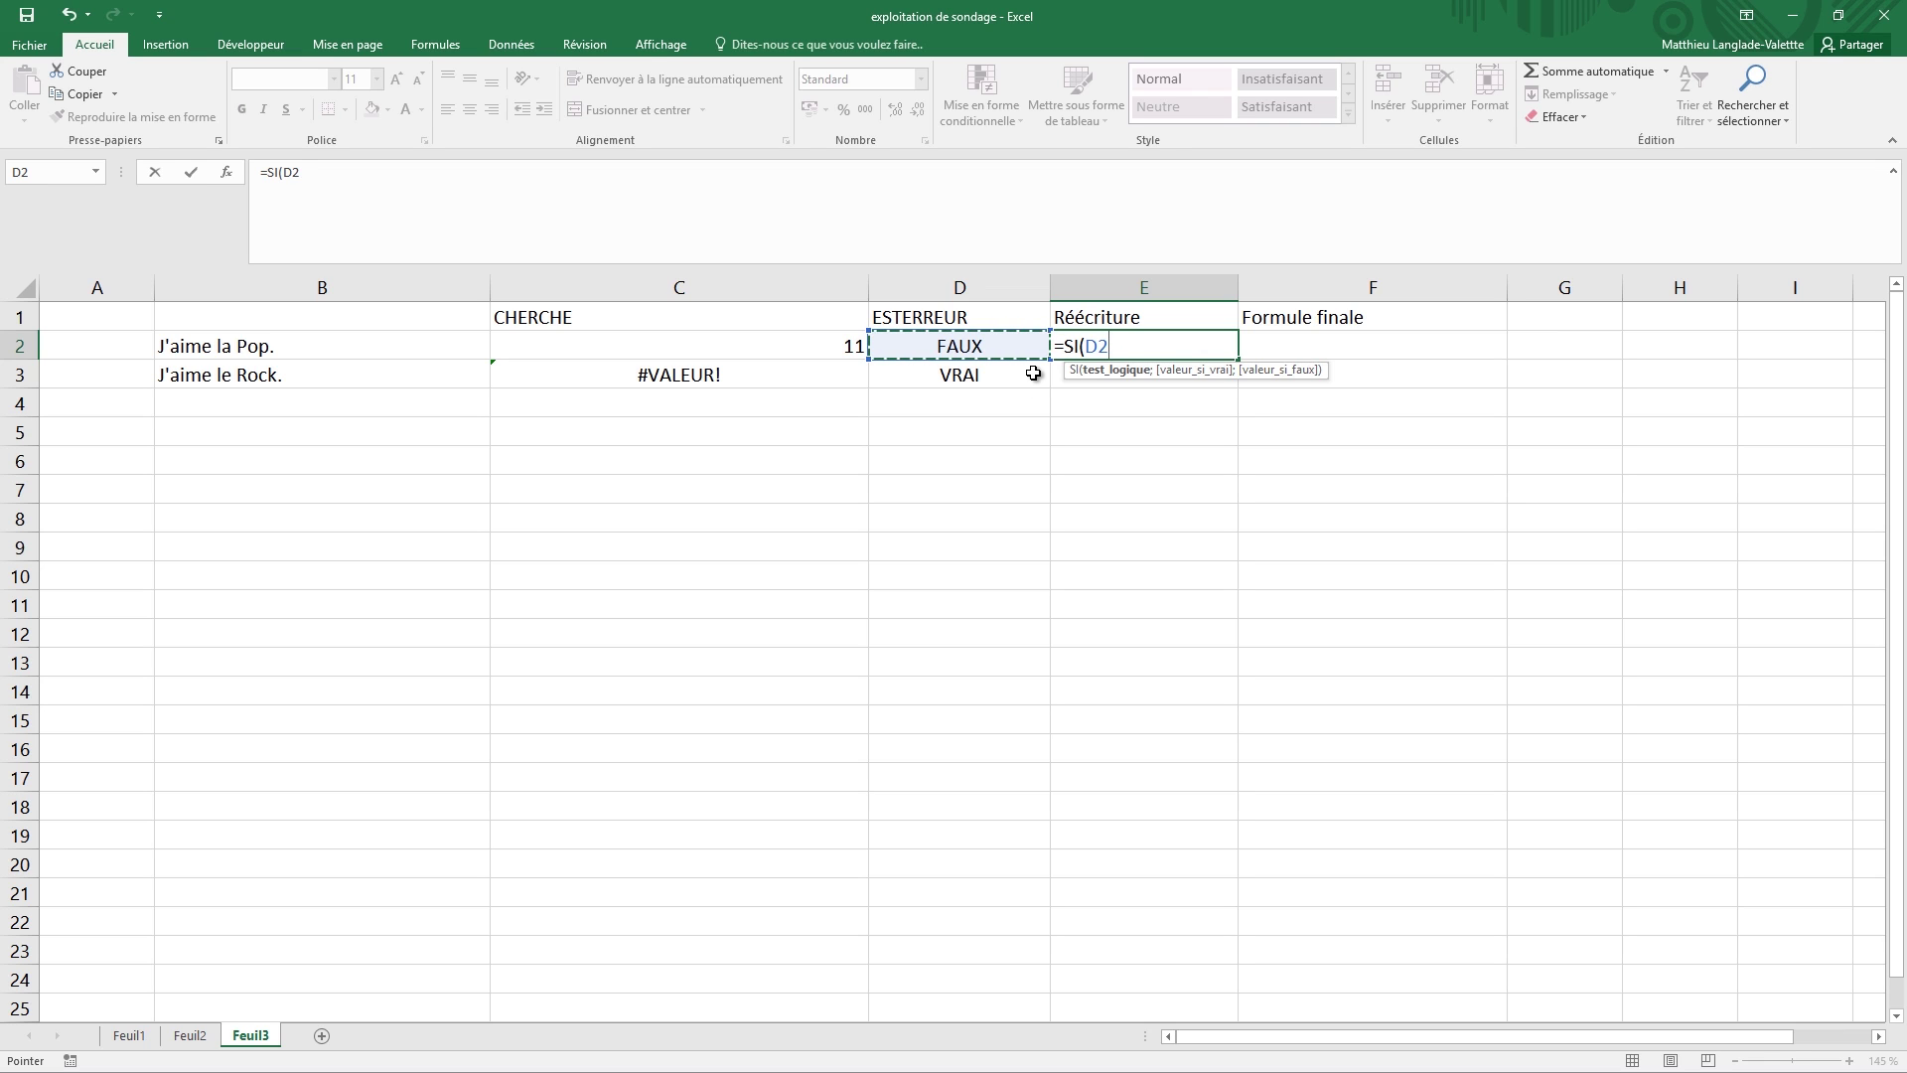
text(;0;1)
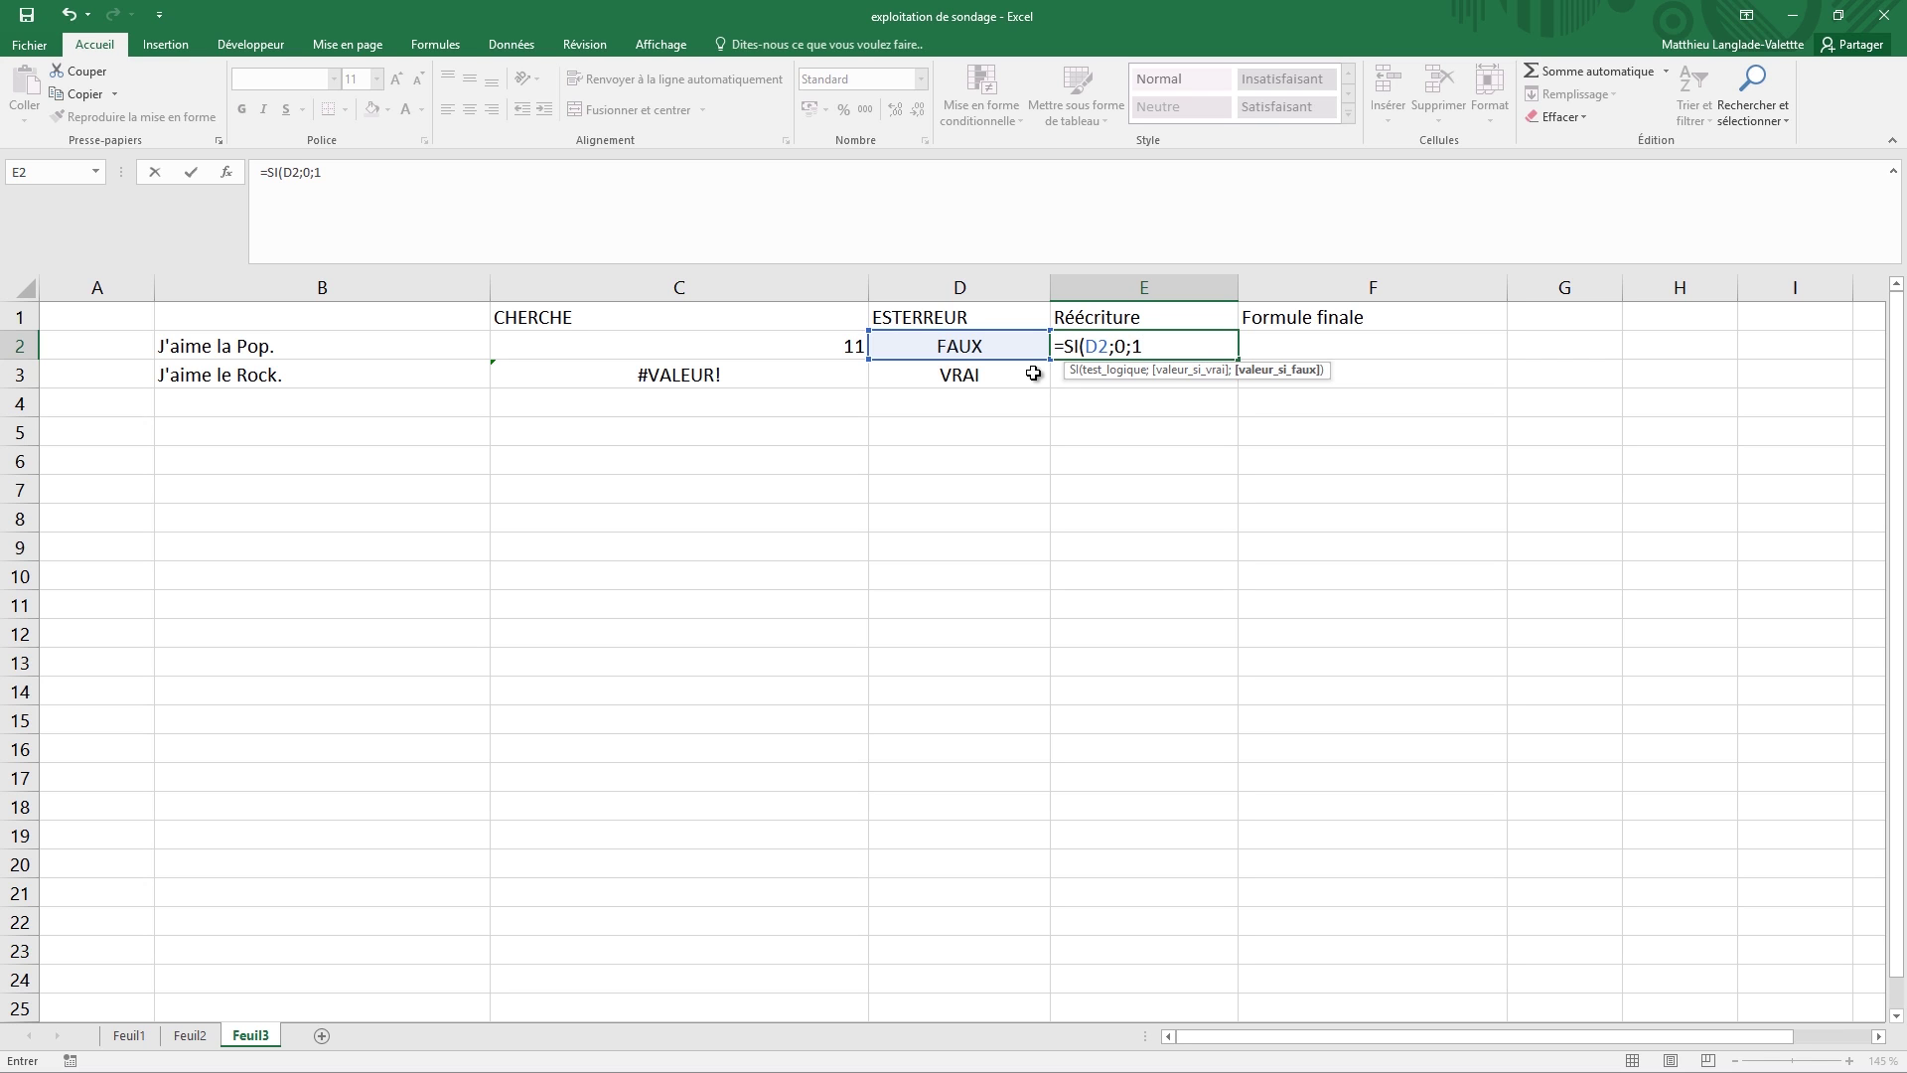
key(Return)
- Copy the SI formula from E2 down to E3 and compare the two cells
key(Up)
drag(1238, 359, 1234, 382)
click(1203, 376)
click(1150, 356)
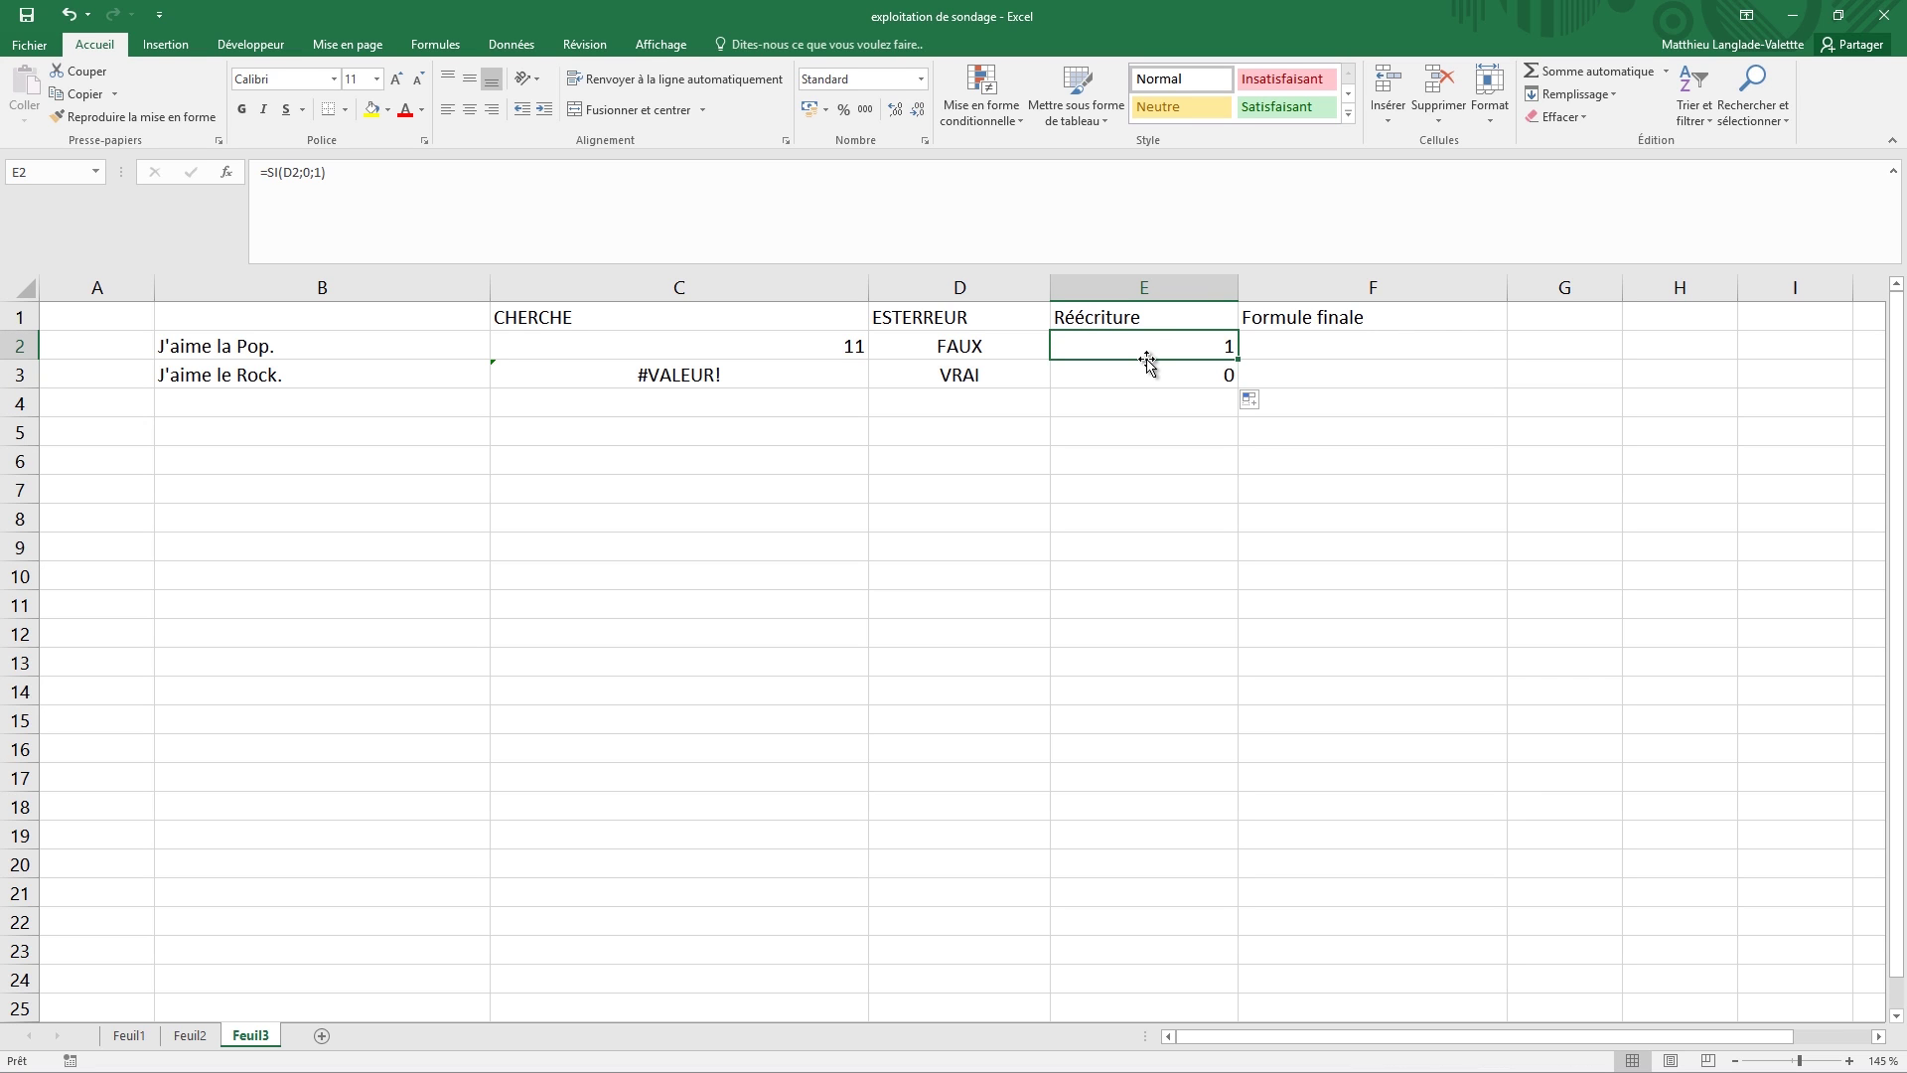
- Enter the combined formula =SI(ESTERREUR(CHERCHE("pop";B2));0;1) in F2 under Formule finale
click(1249, 350)
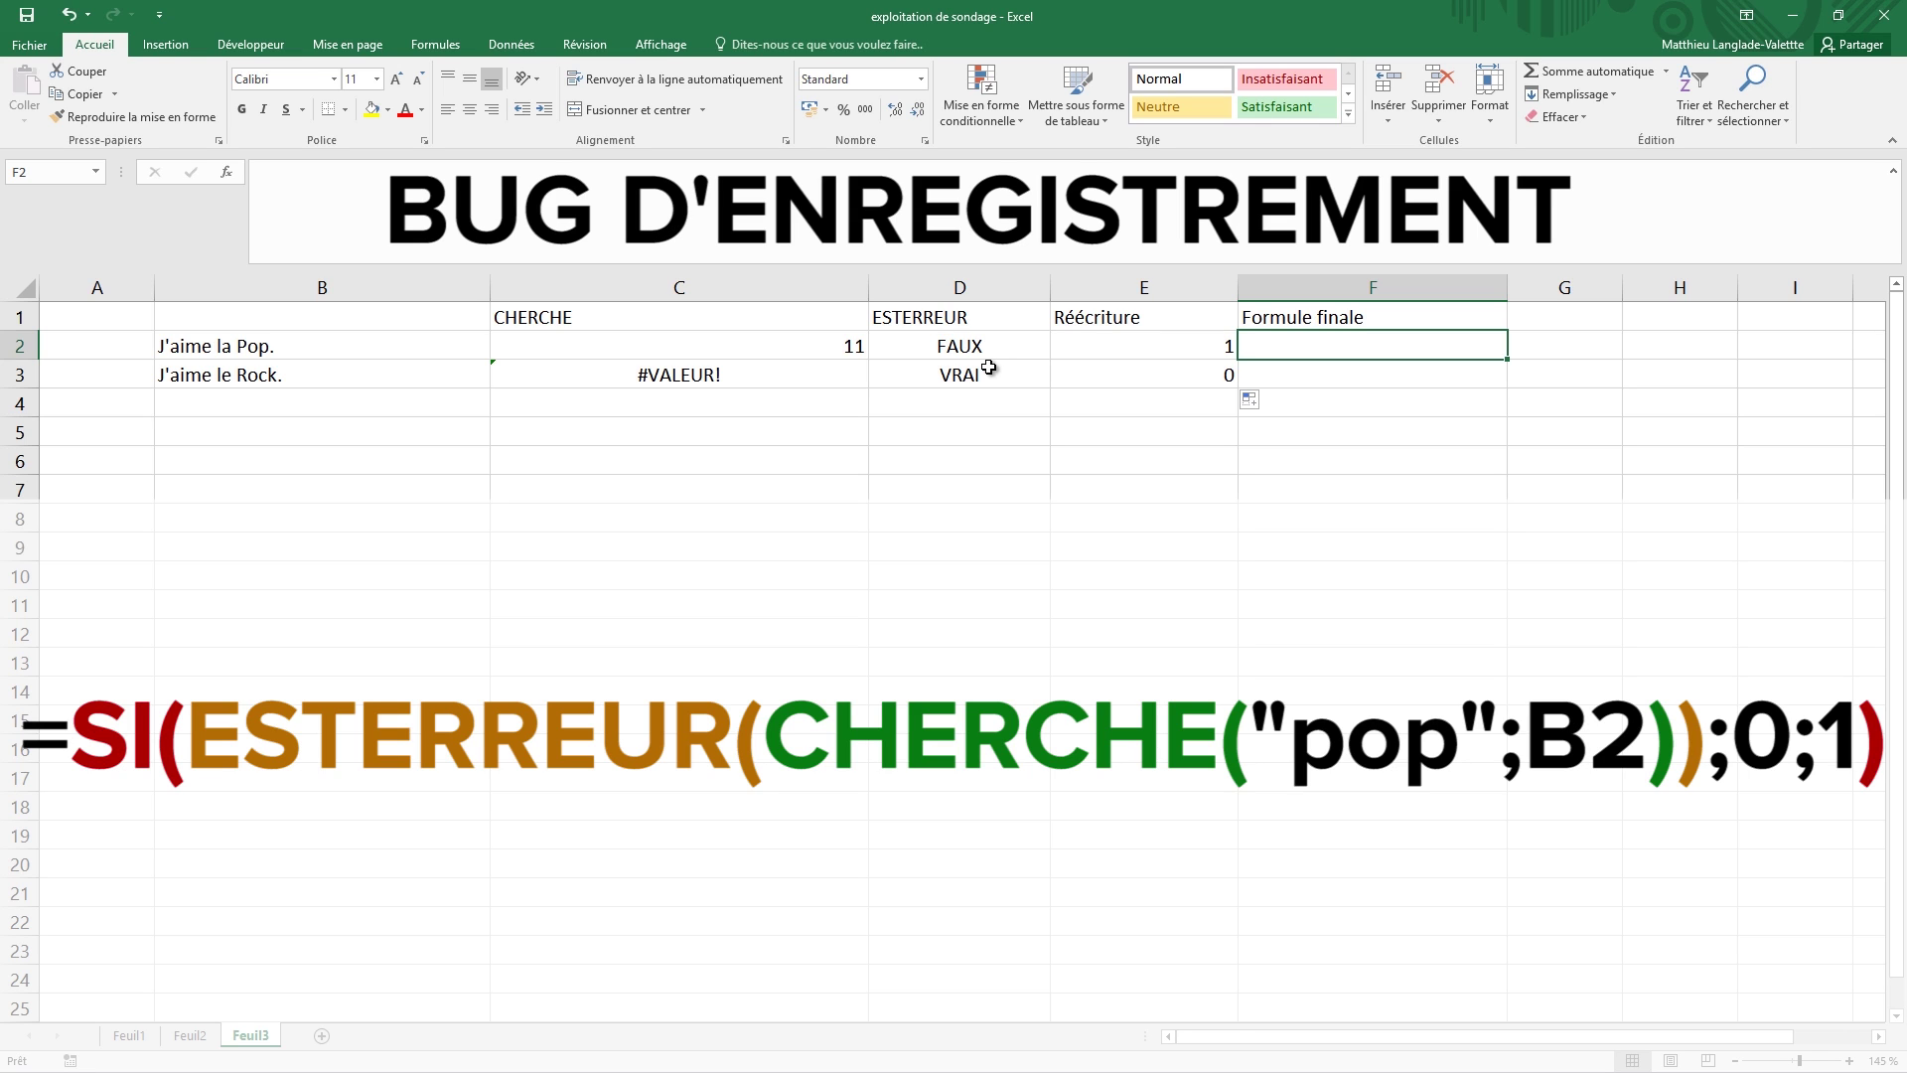
text(=SI(ESTERREUR(CHERCHE("pop";B2));0;1)
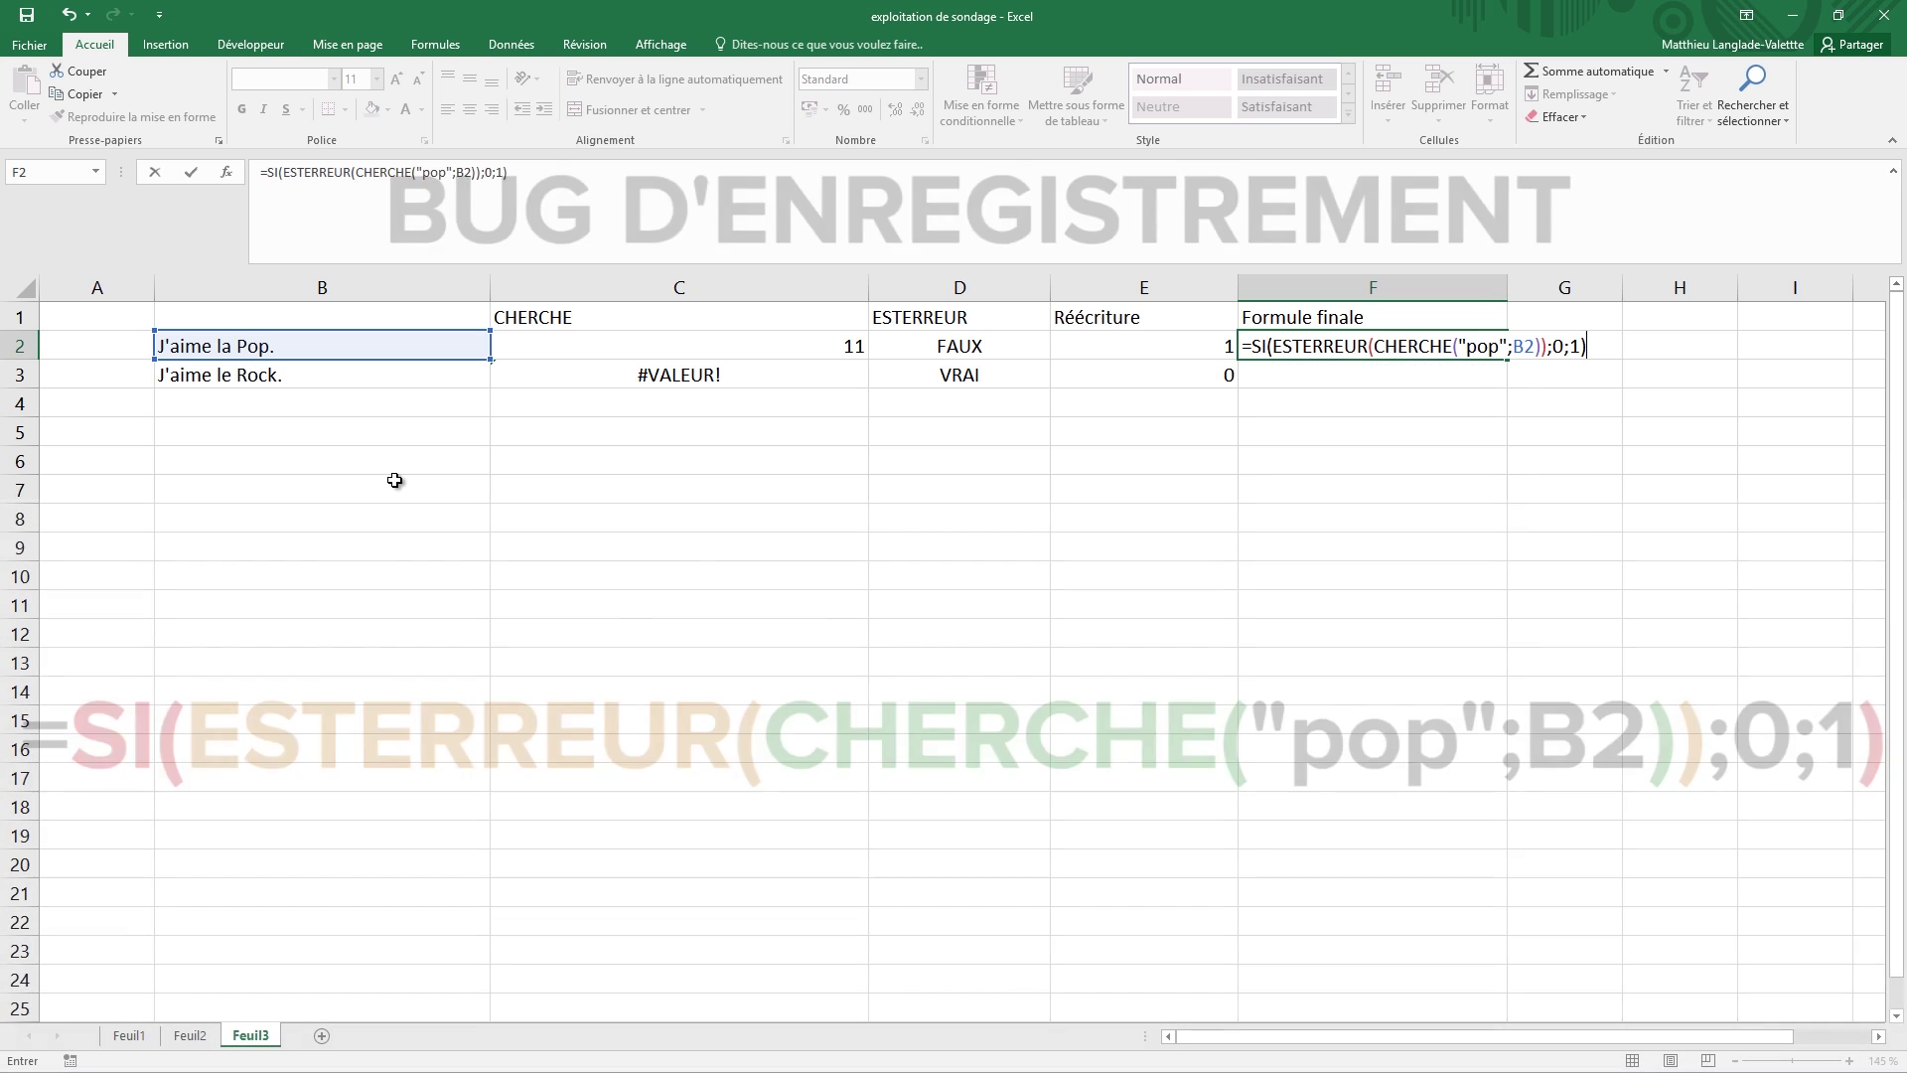
key(Return)
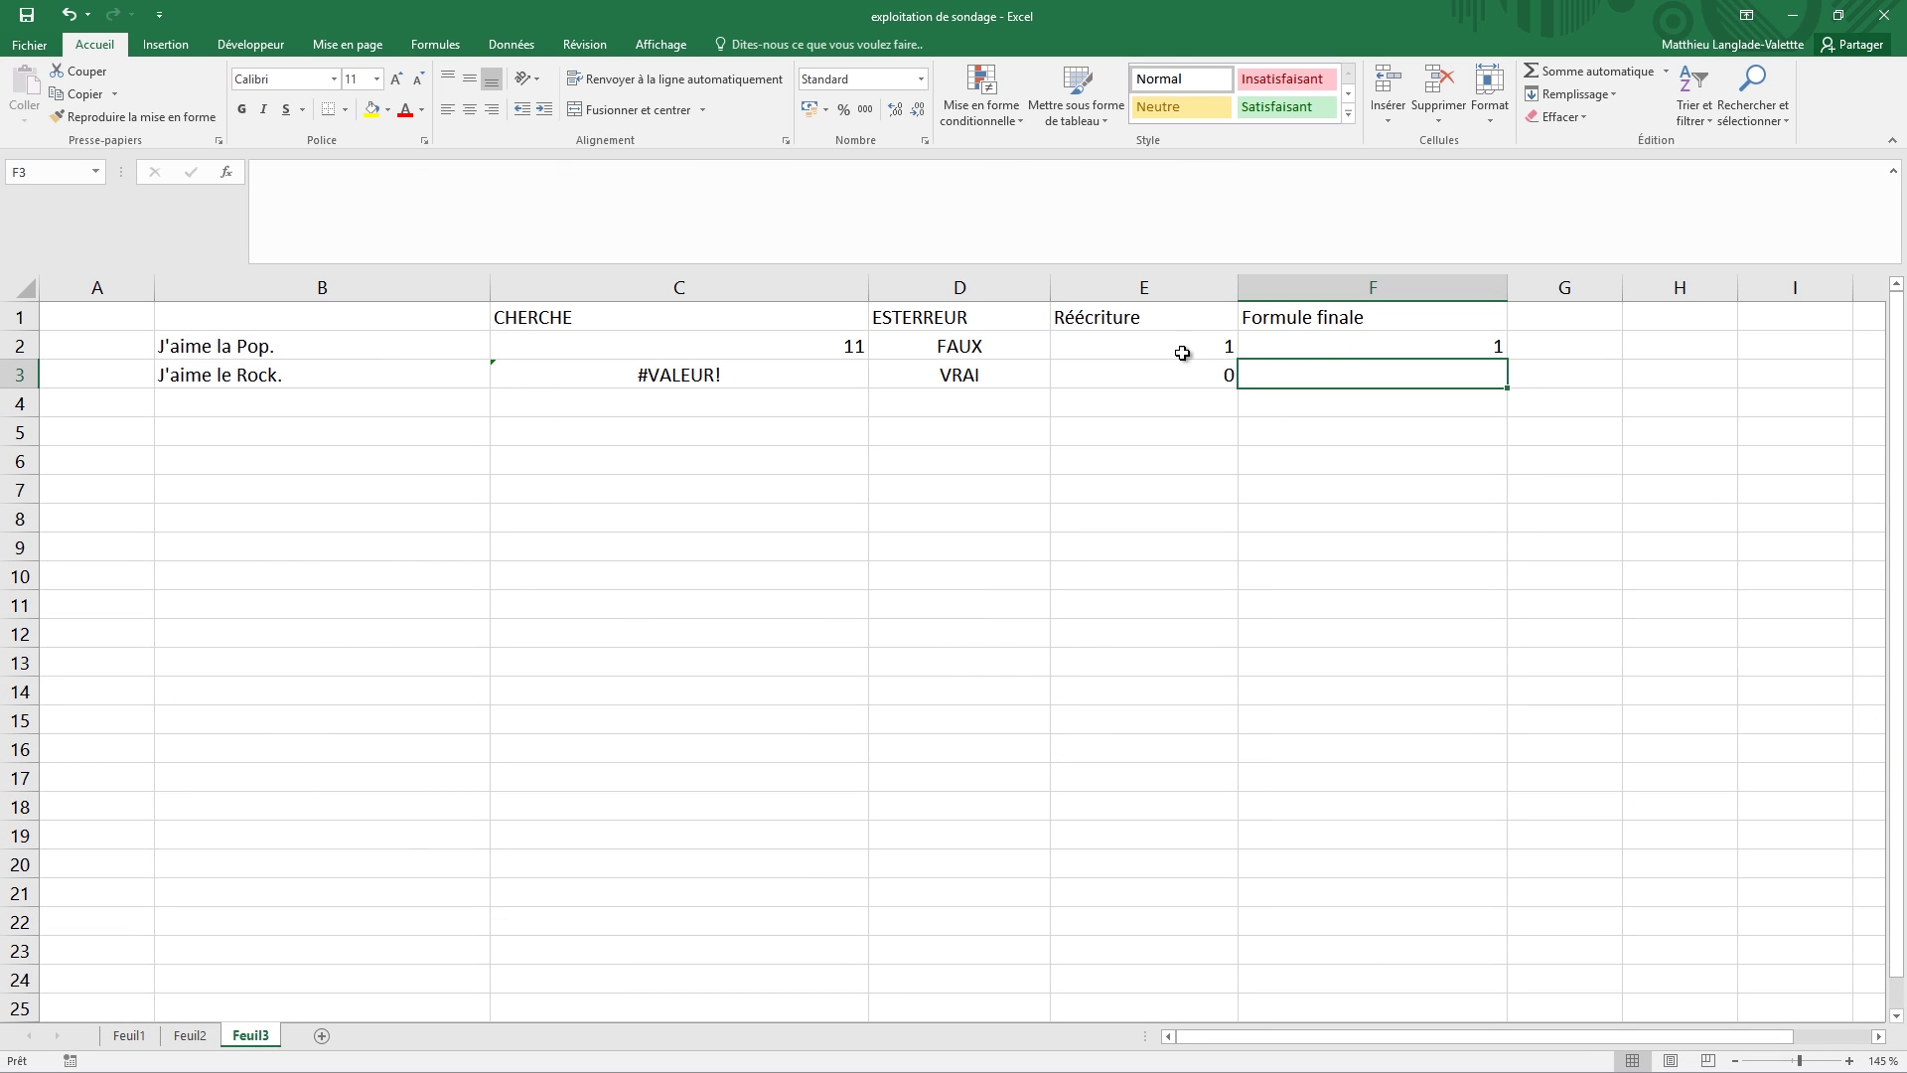
- Copy the combined formula from F2 down to F3 and select the copied cell
click(1331, 350)
drag(1508, 361, 1488, 377)
click(1488, 377)
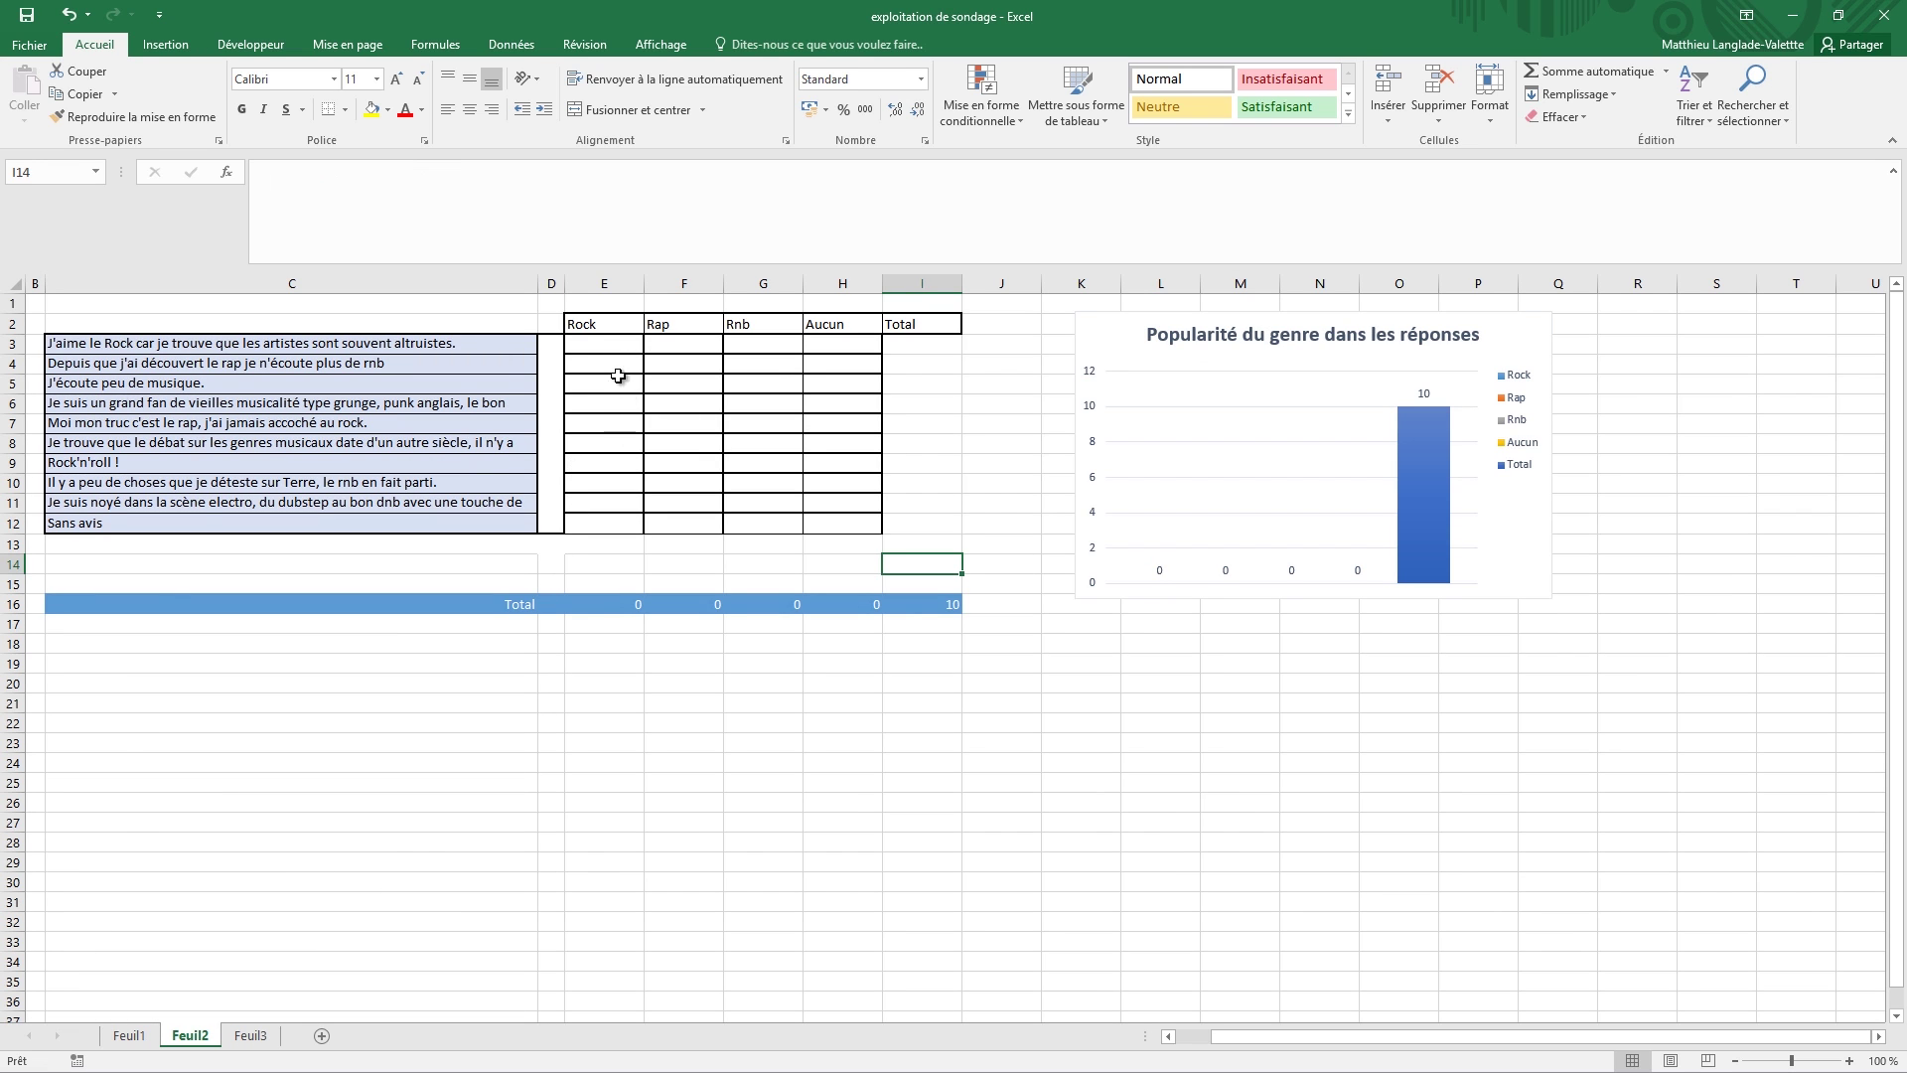
- In E3 of Feuil2, under Rock, enter =SI(ESTERREUR(CHERCHE(E2;C3));0;1) to detect the header keyword in the first answer
click(606, 346)
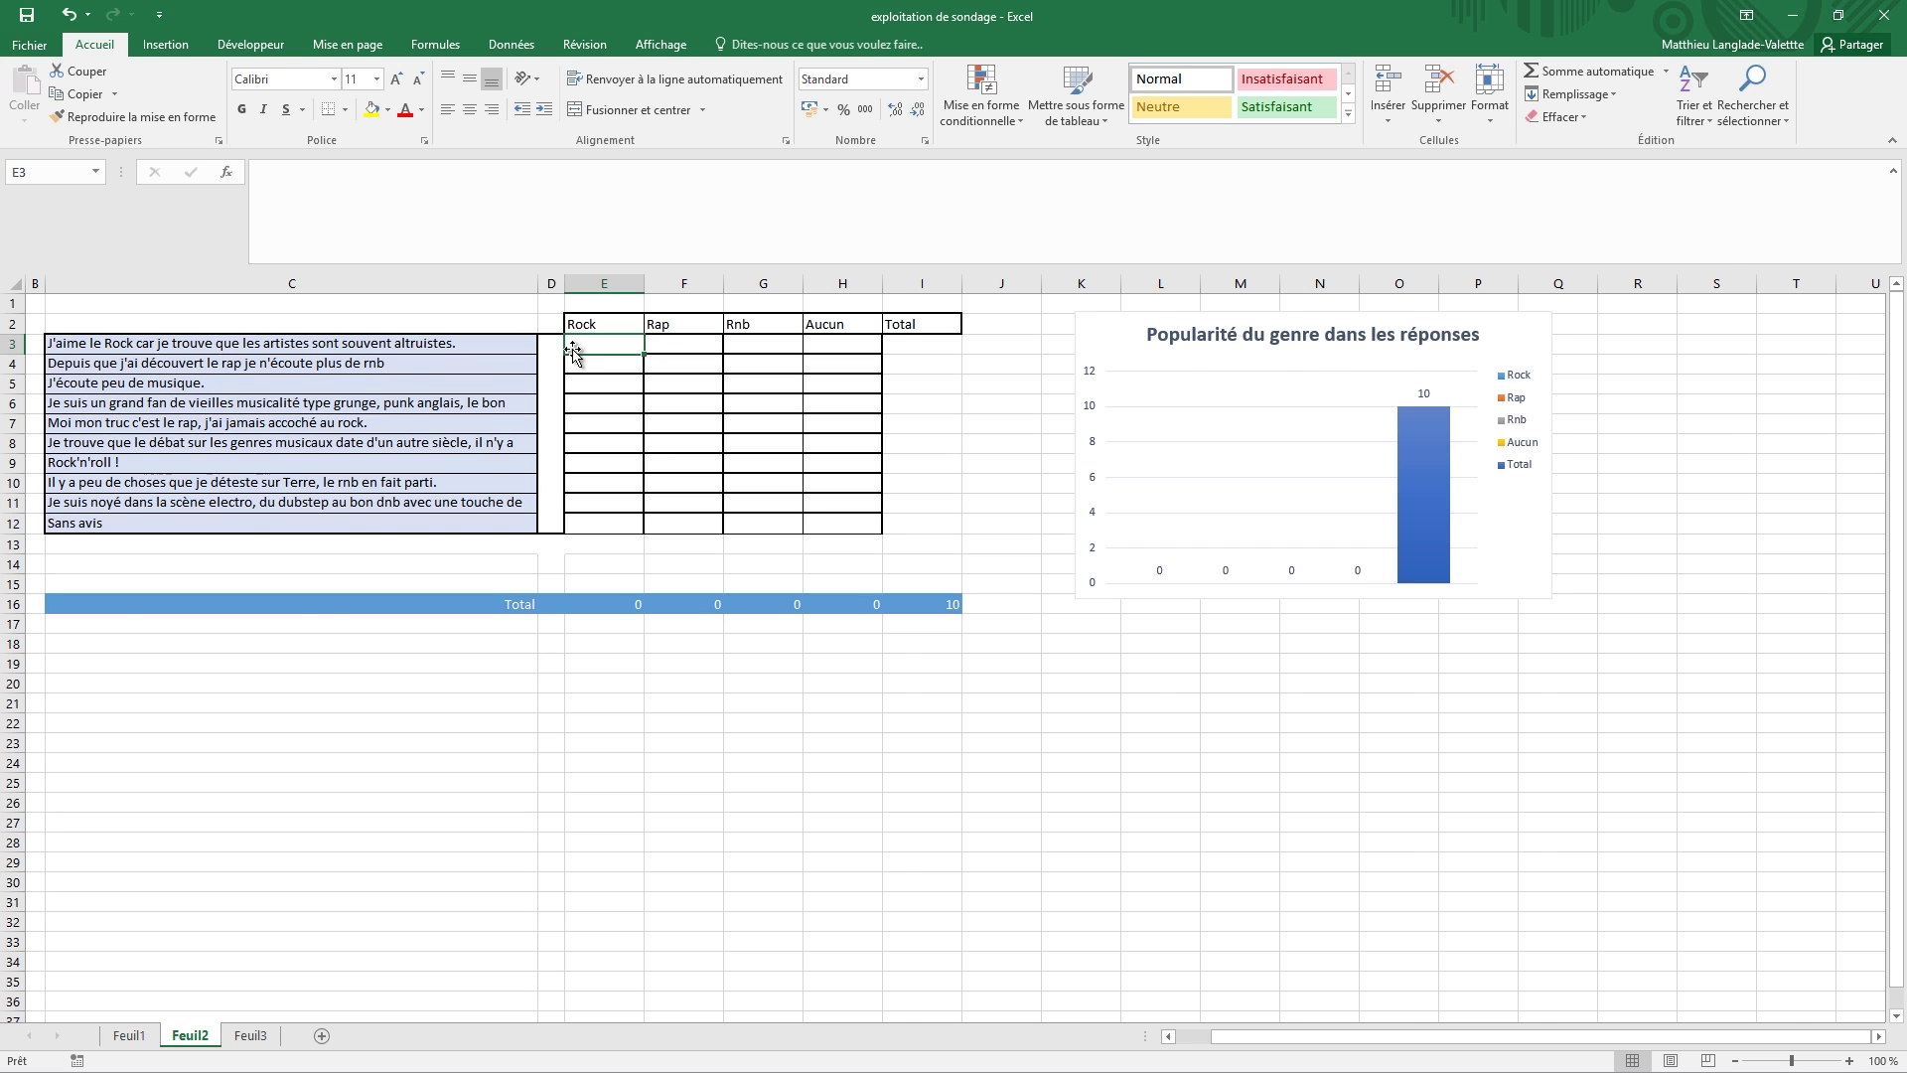
scroll(573, 348, up, 4)
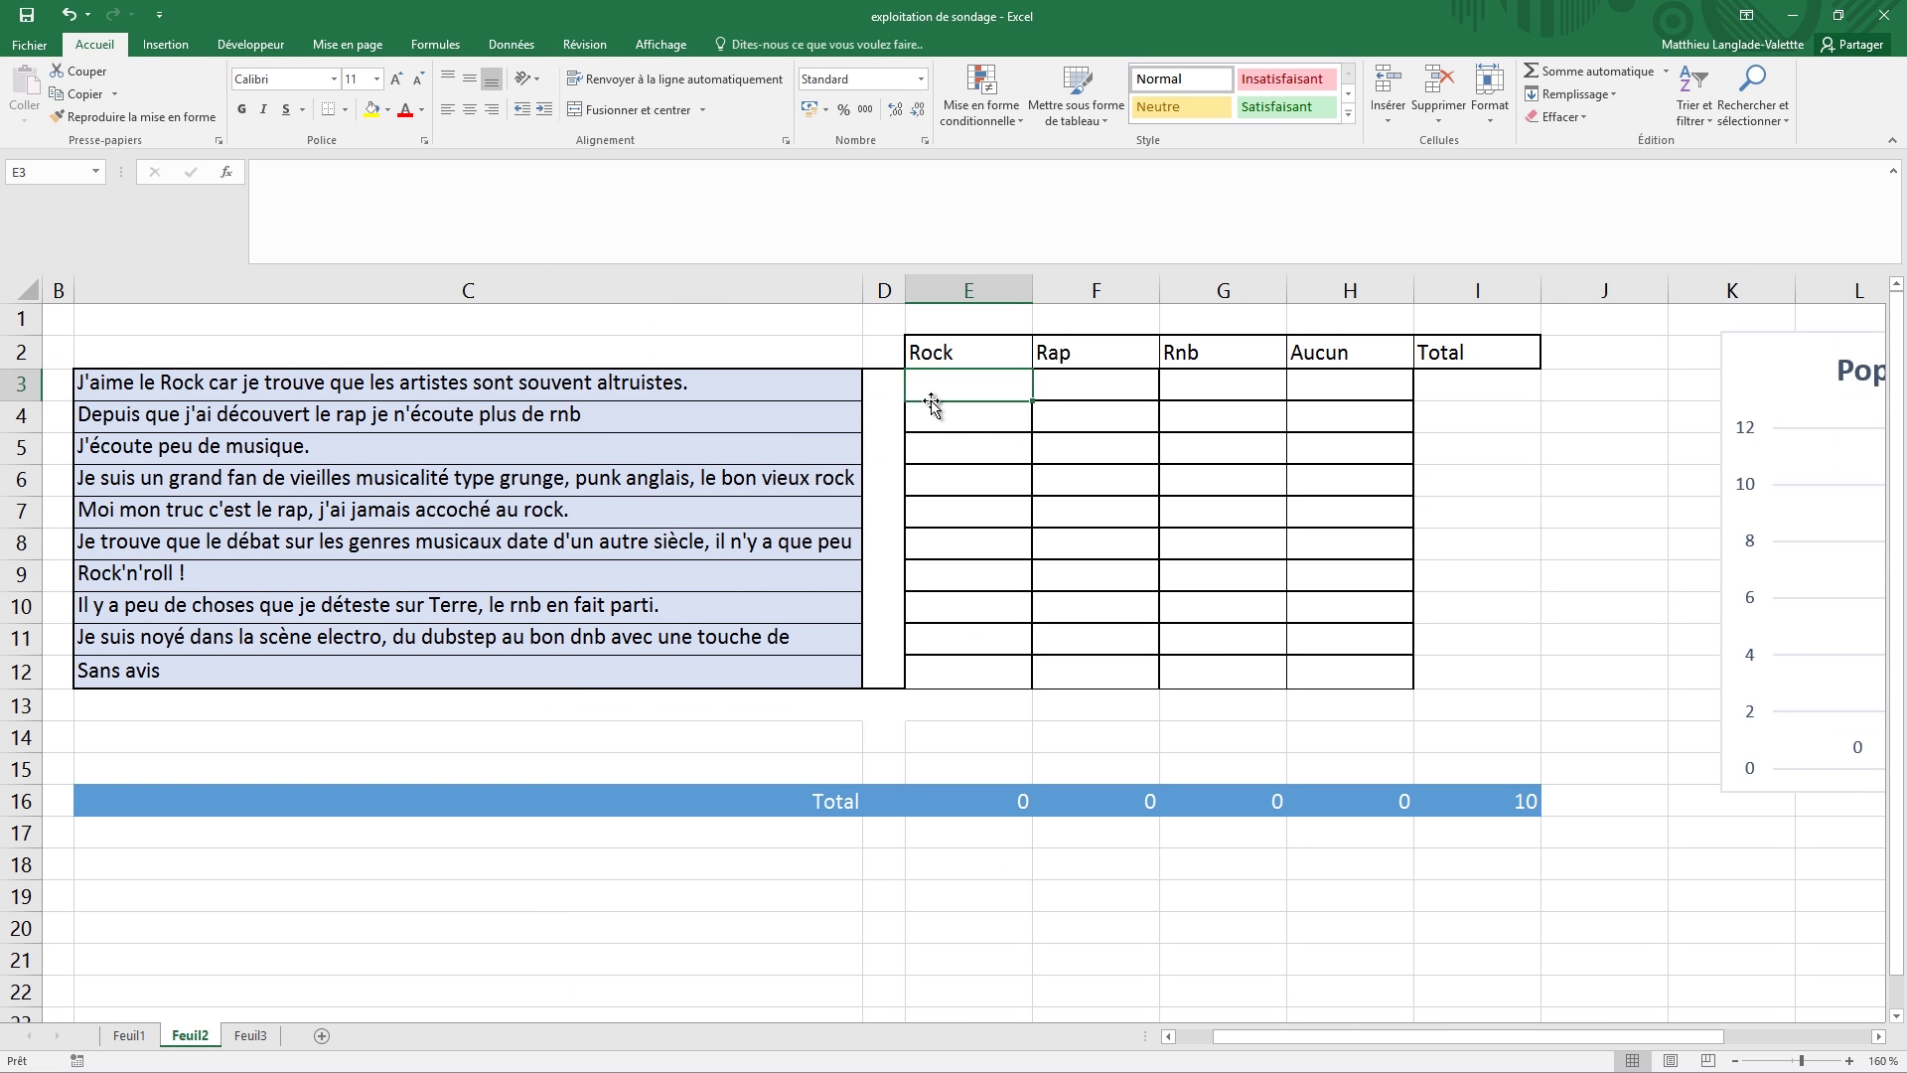
text(=SI)
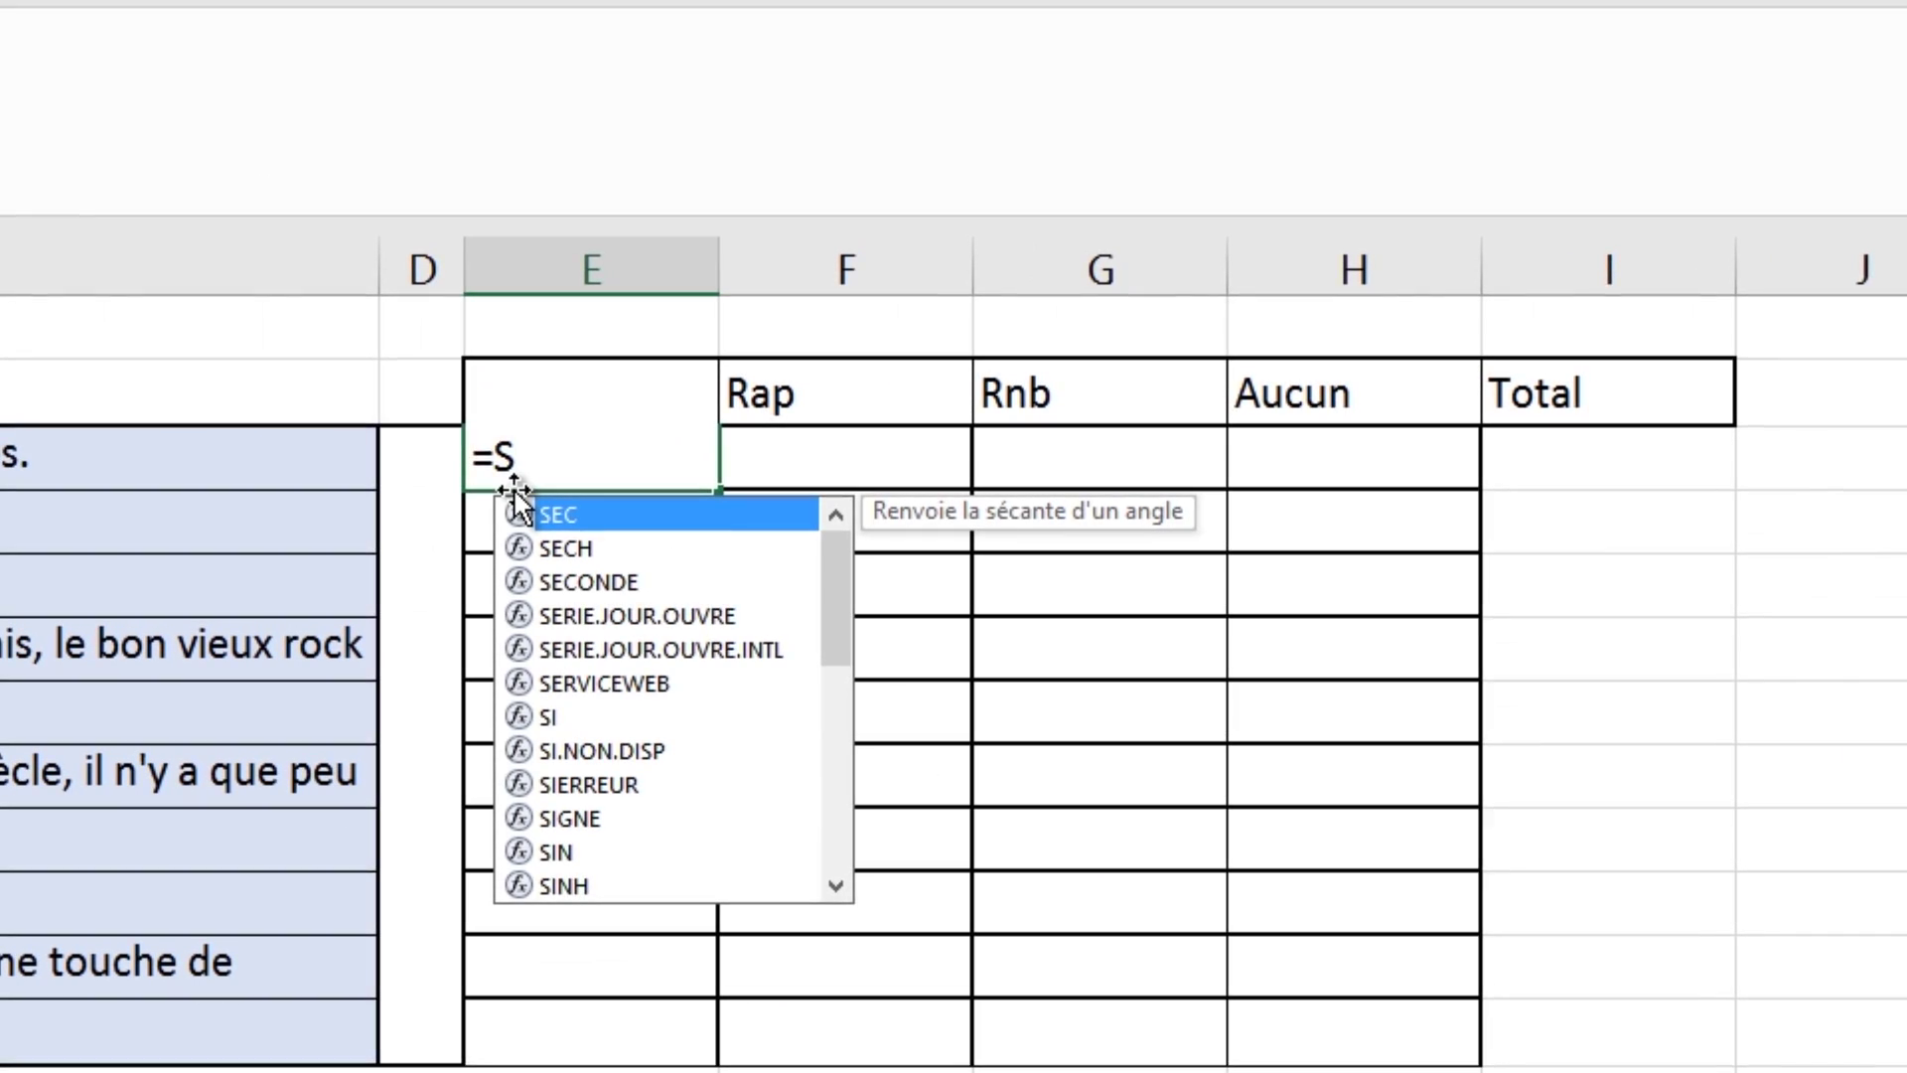
text((ES)
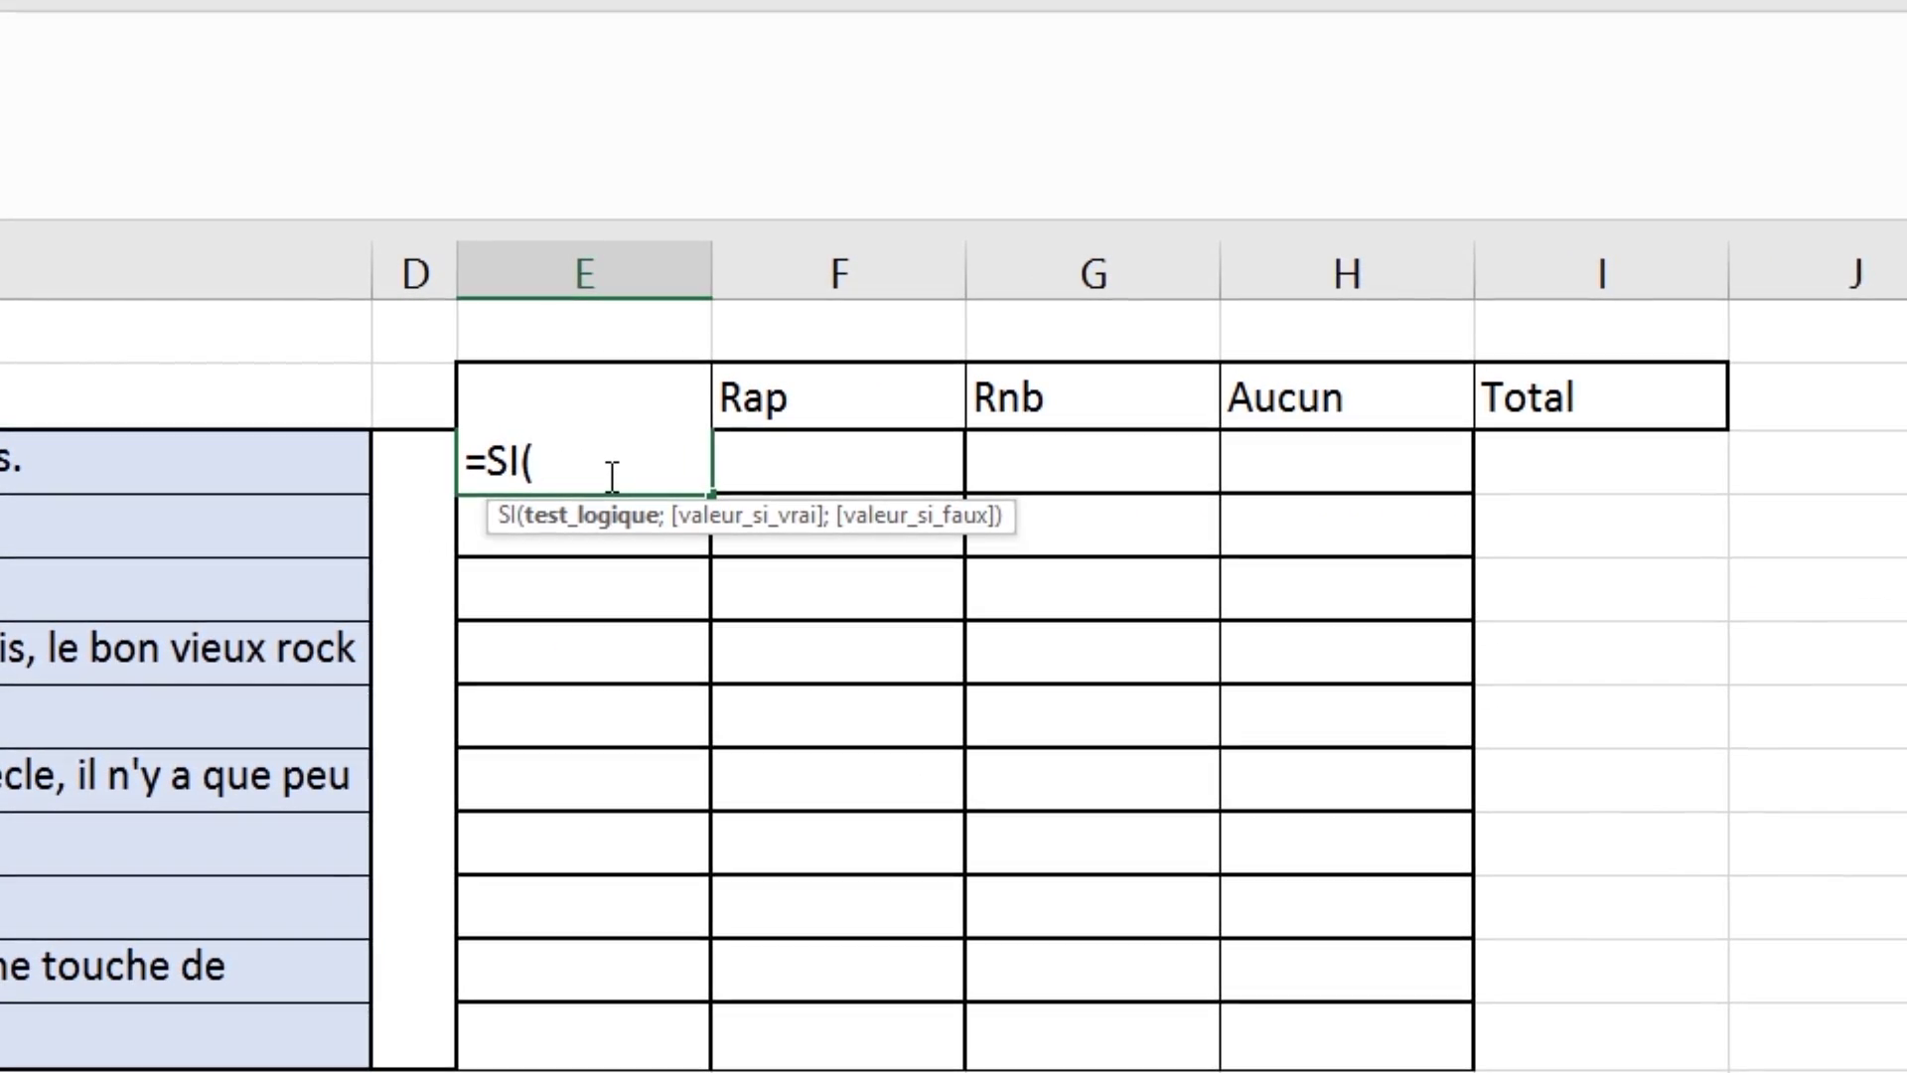
text(TER)
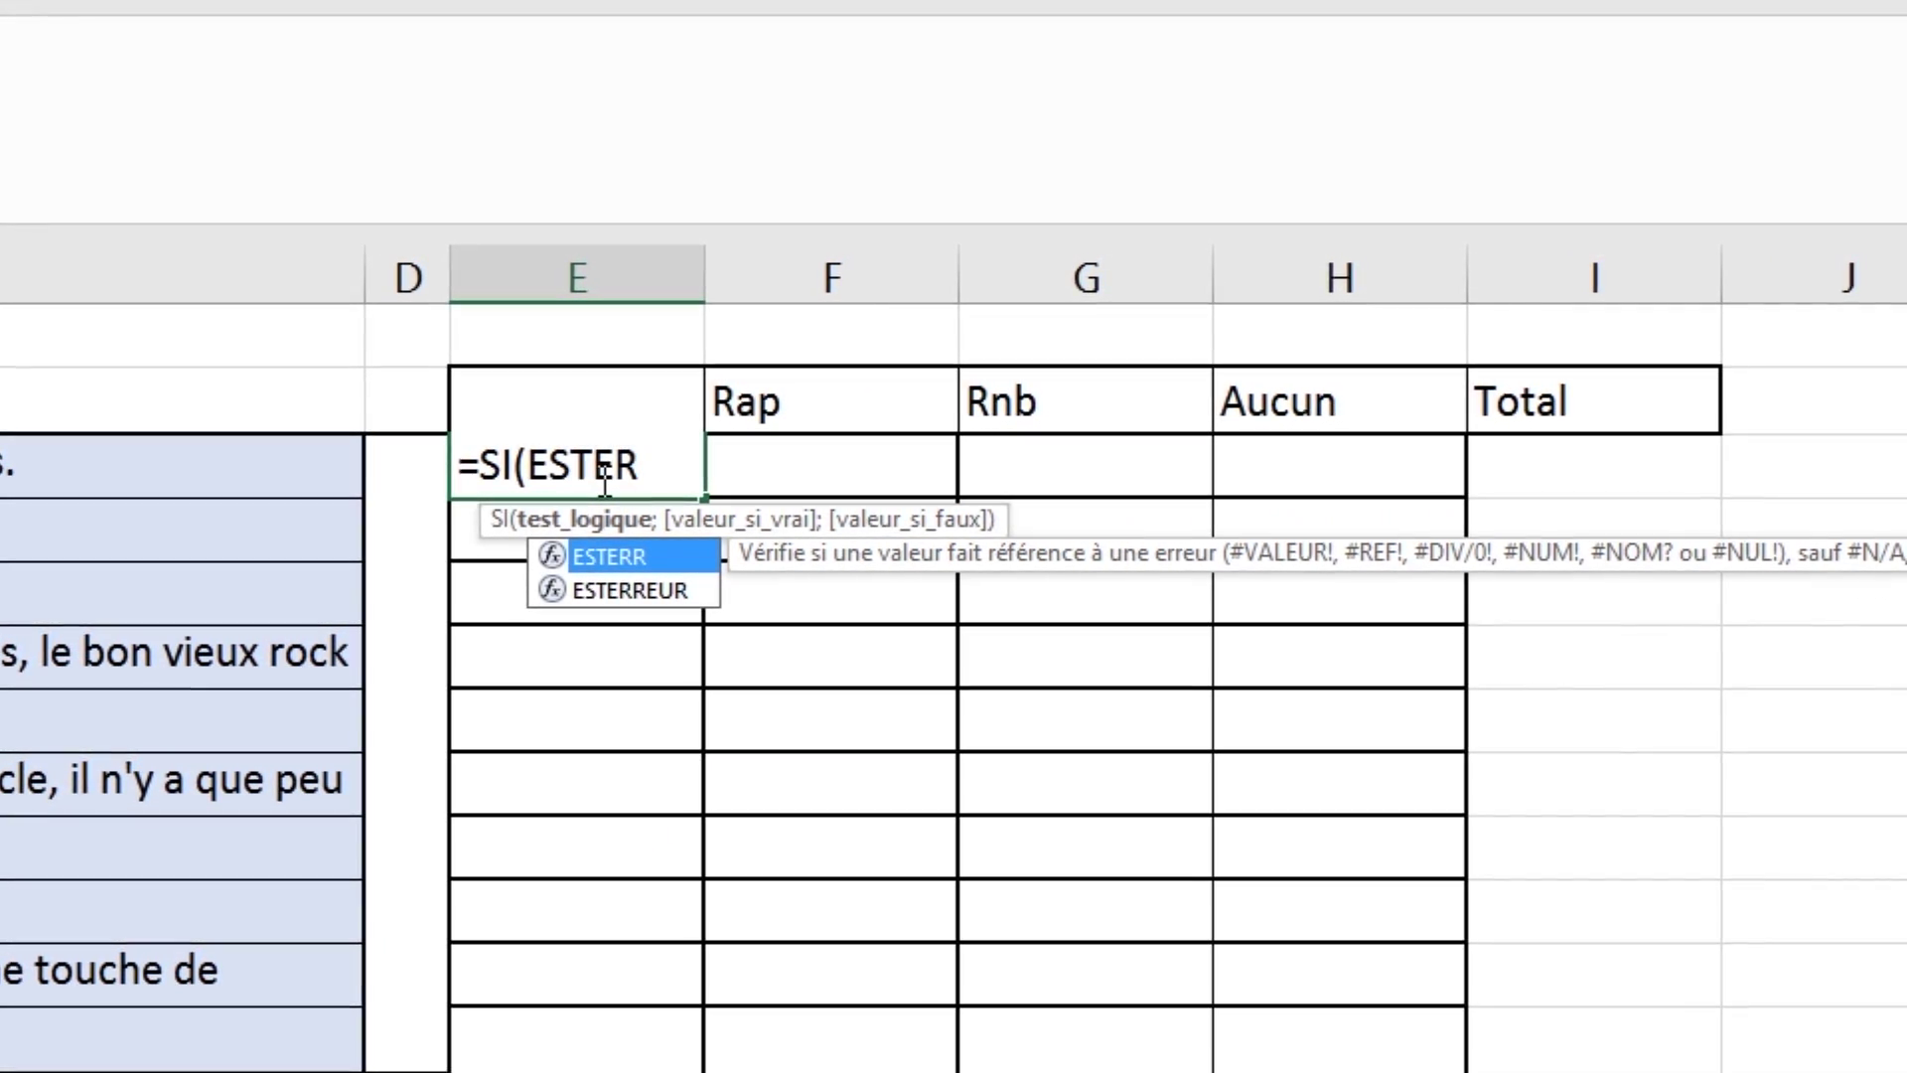
text(REUR(CBERB)
key(BackSpace)
key(BackSpace)
key(BackSpace)
key(BackSpace)
text(HERCH)
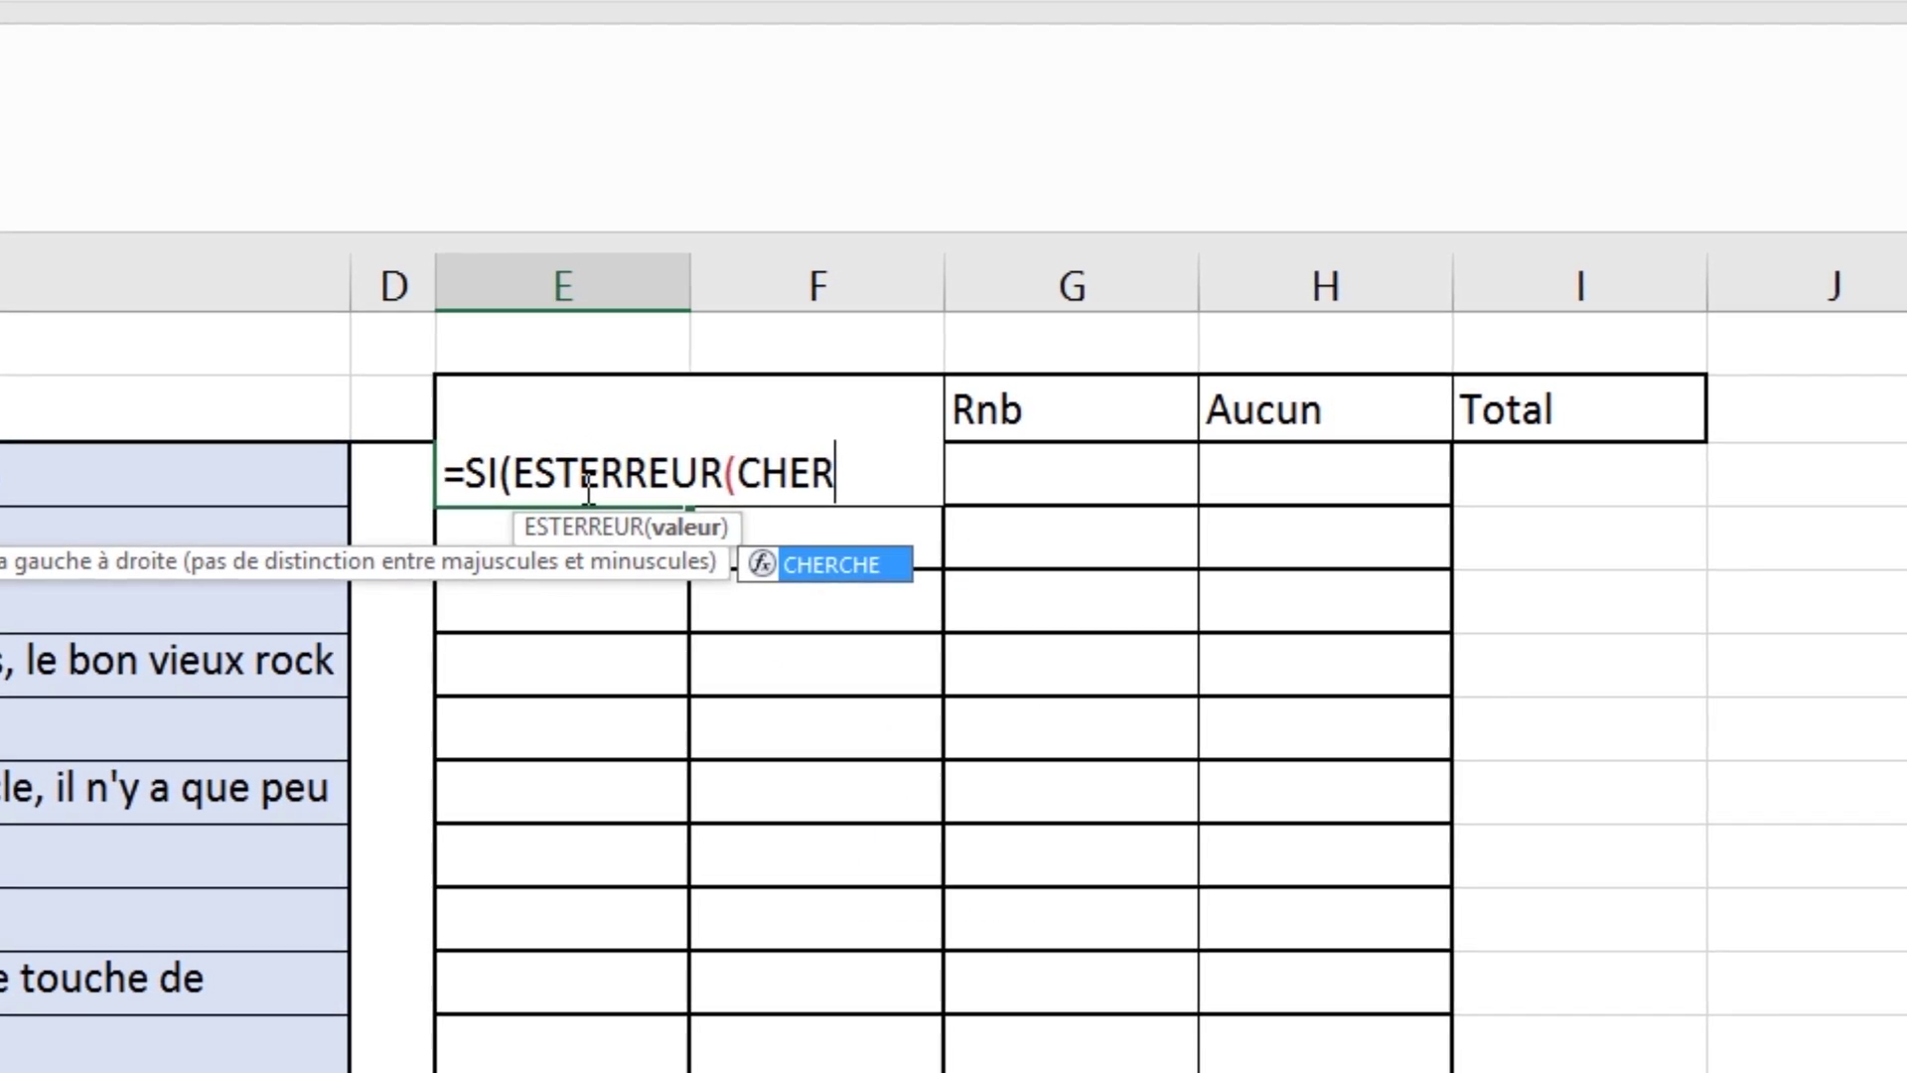
text(E()
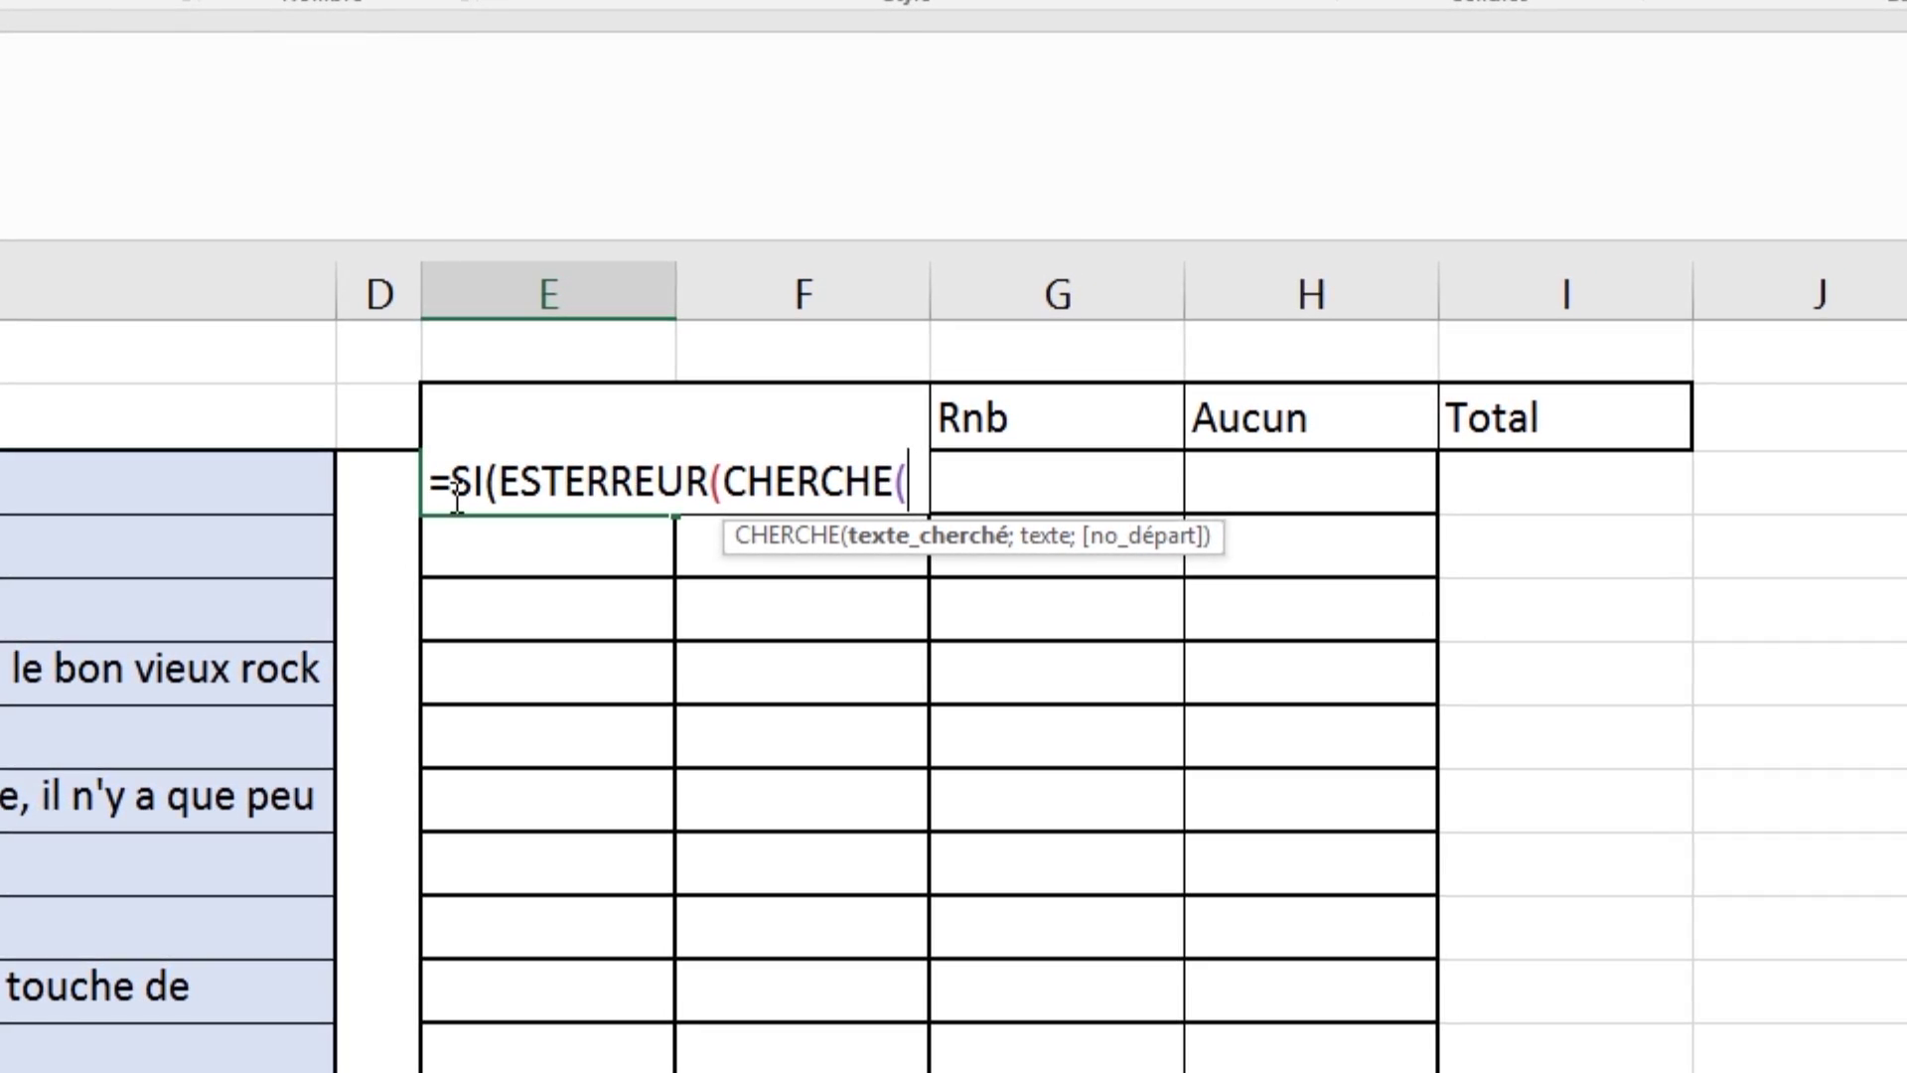
text(E2)
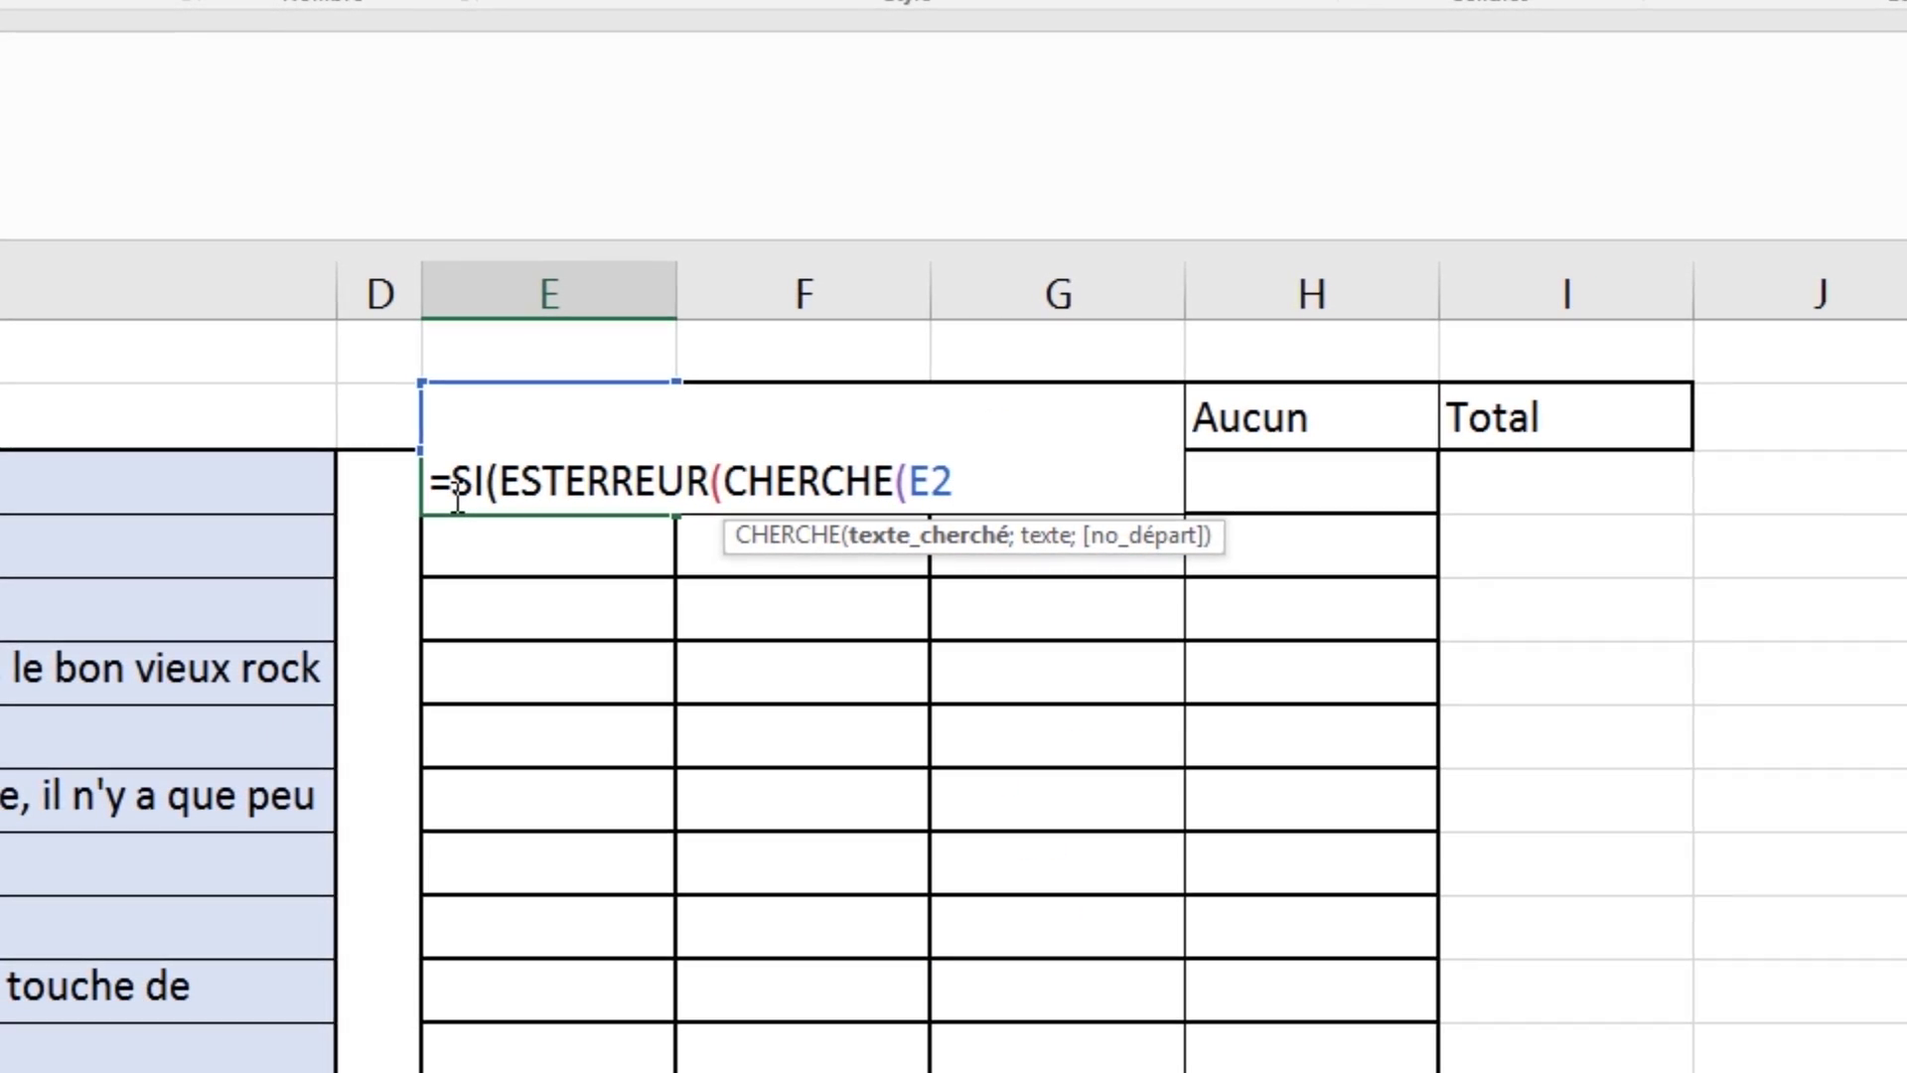
text(;)
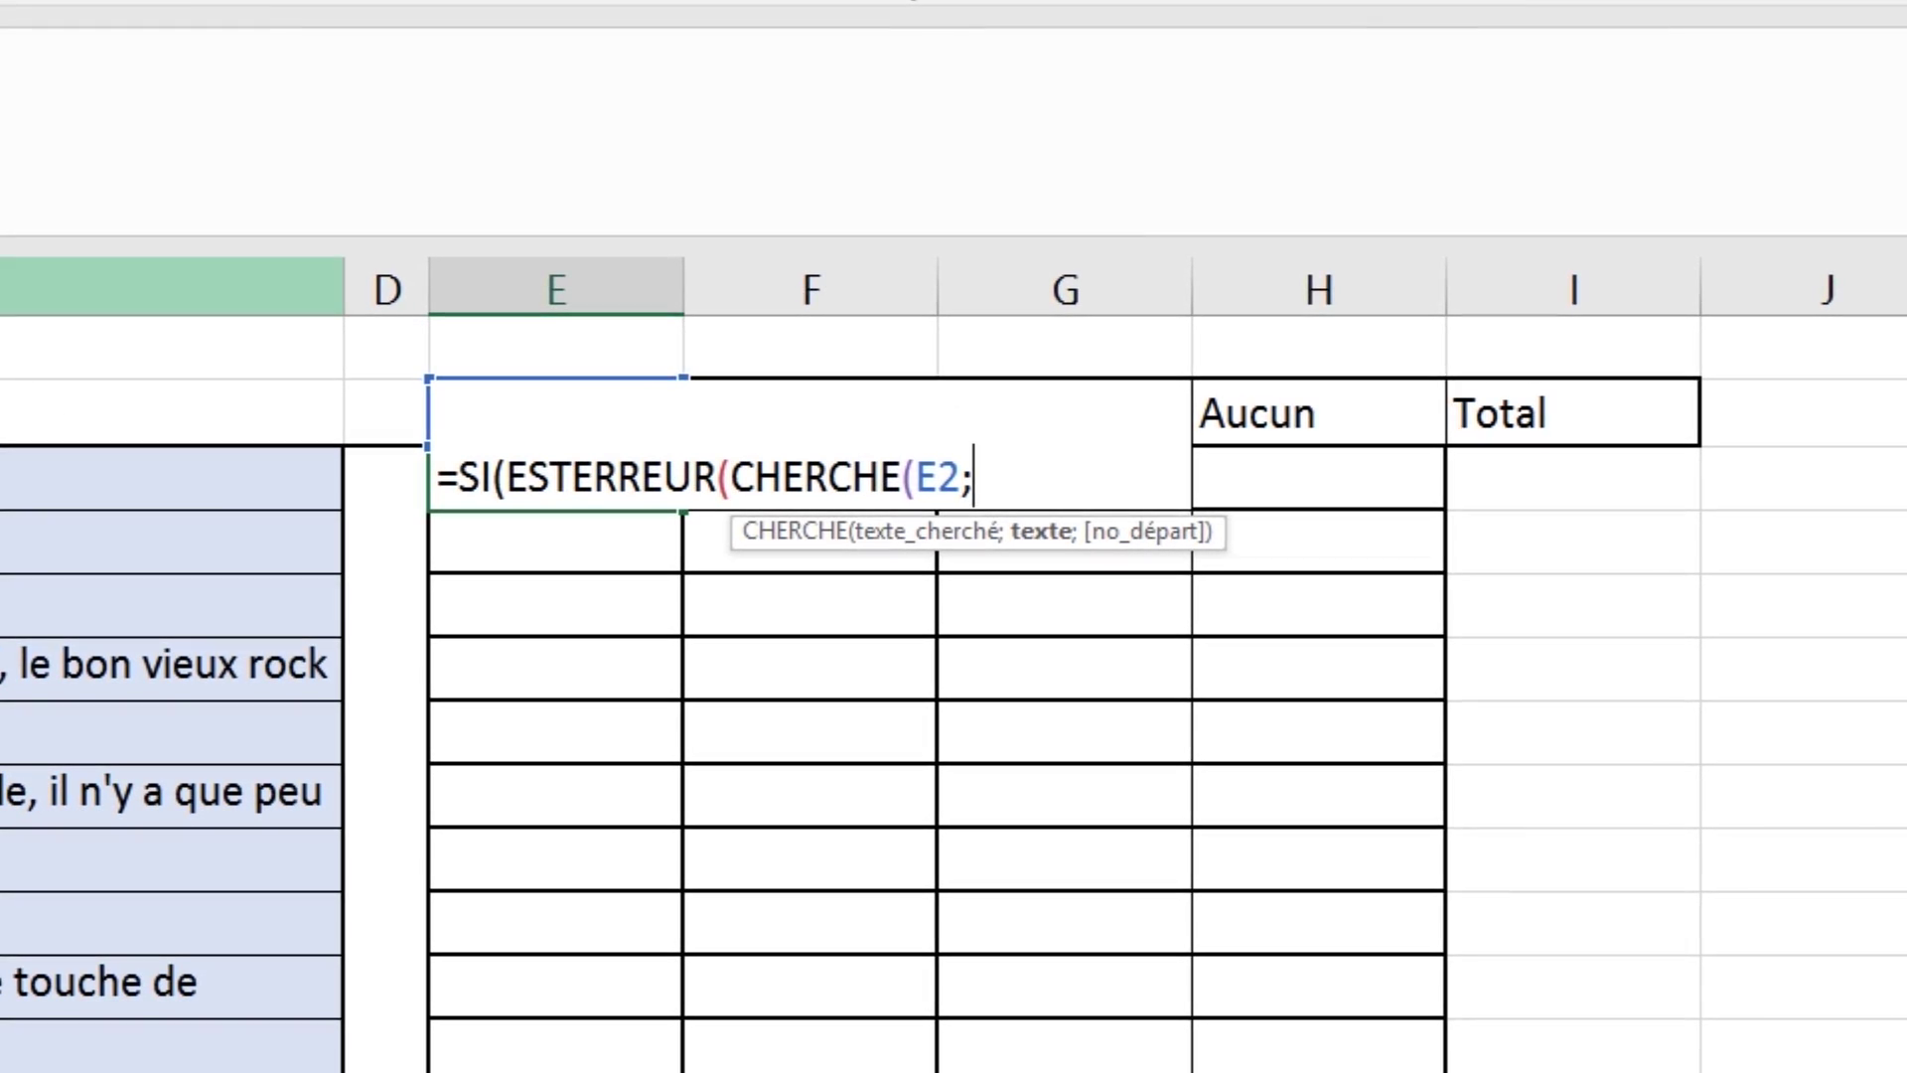
key(Left)
key(Left)
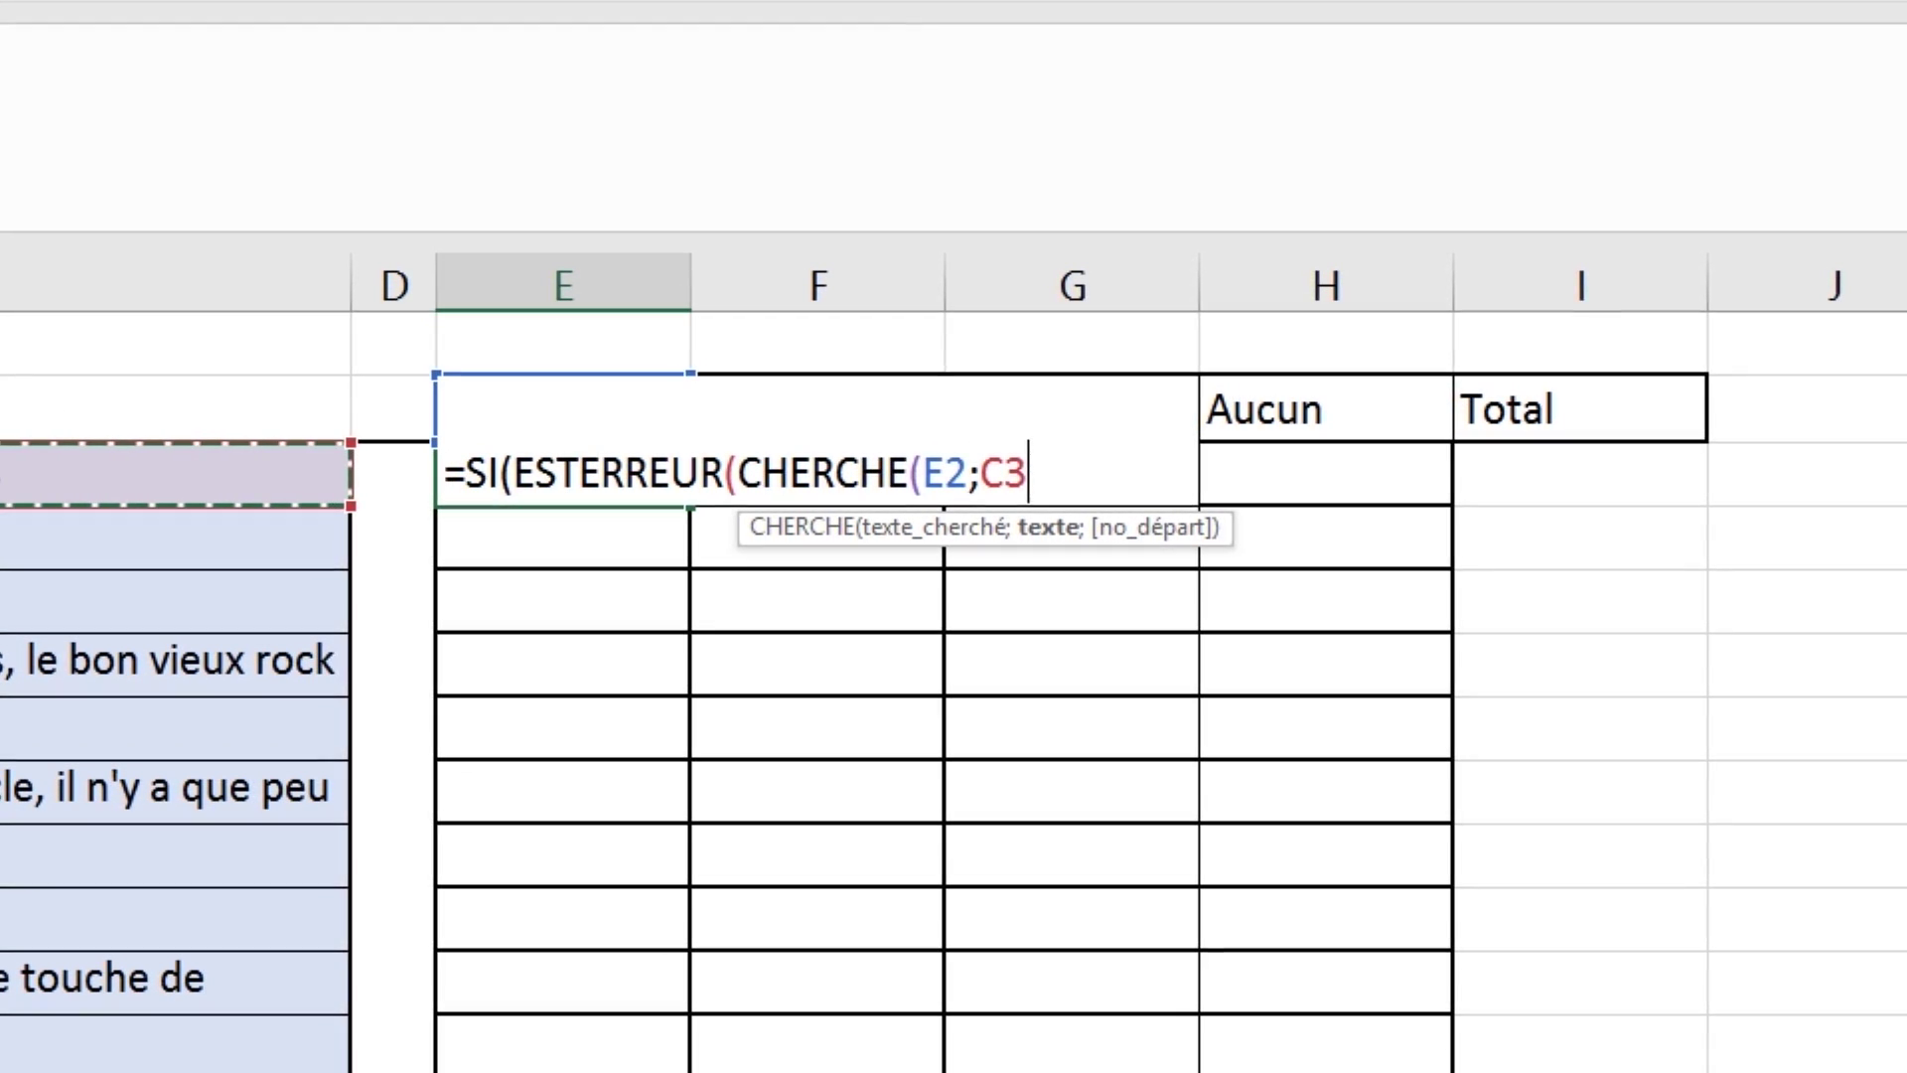
text()))
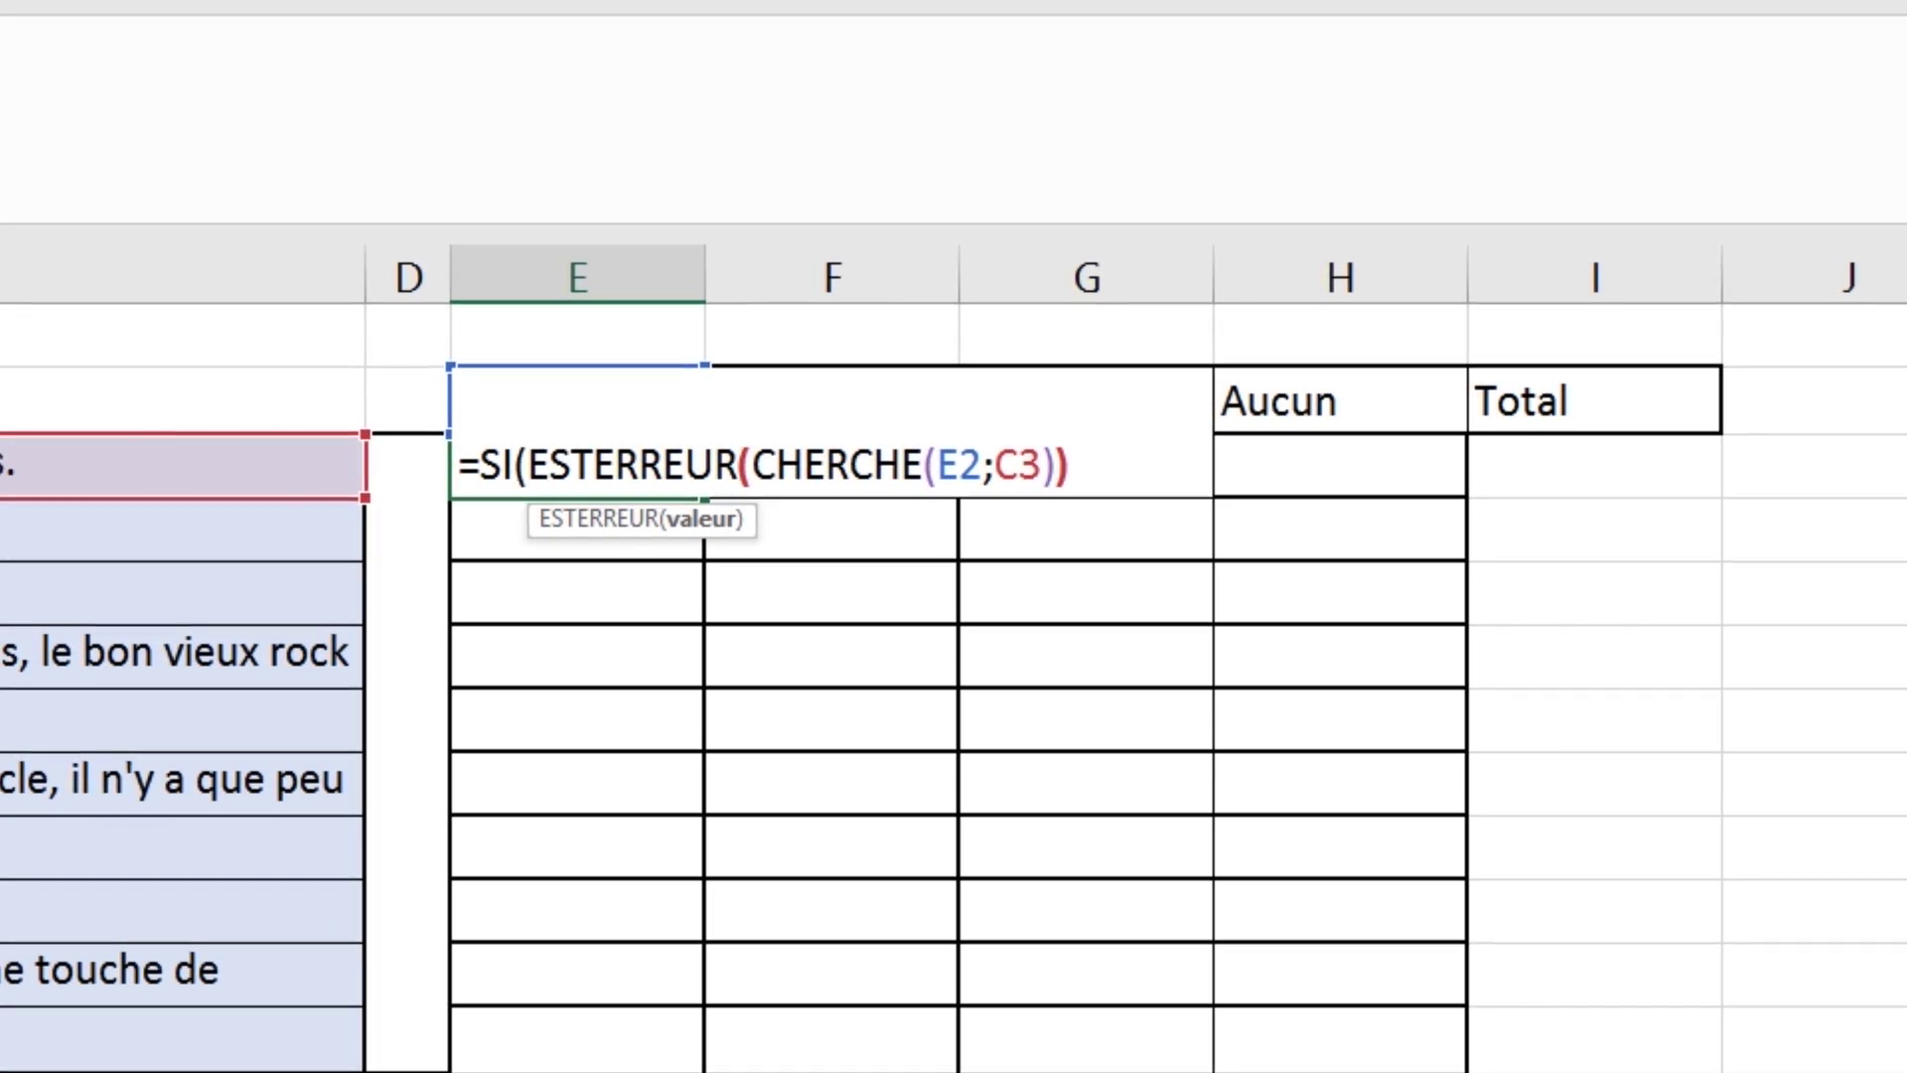
text(;0;1)
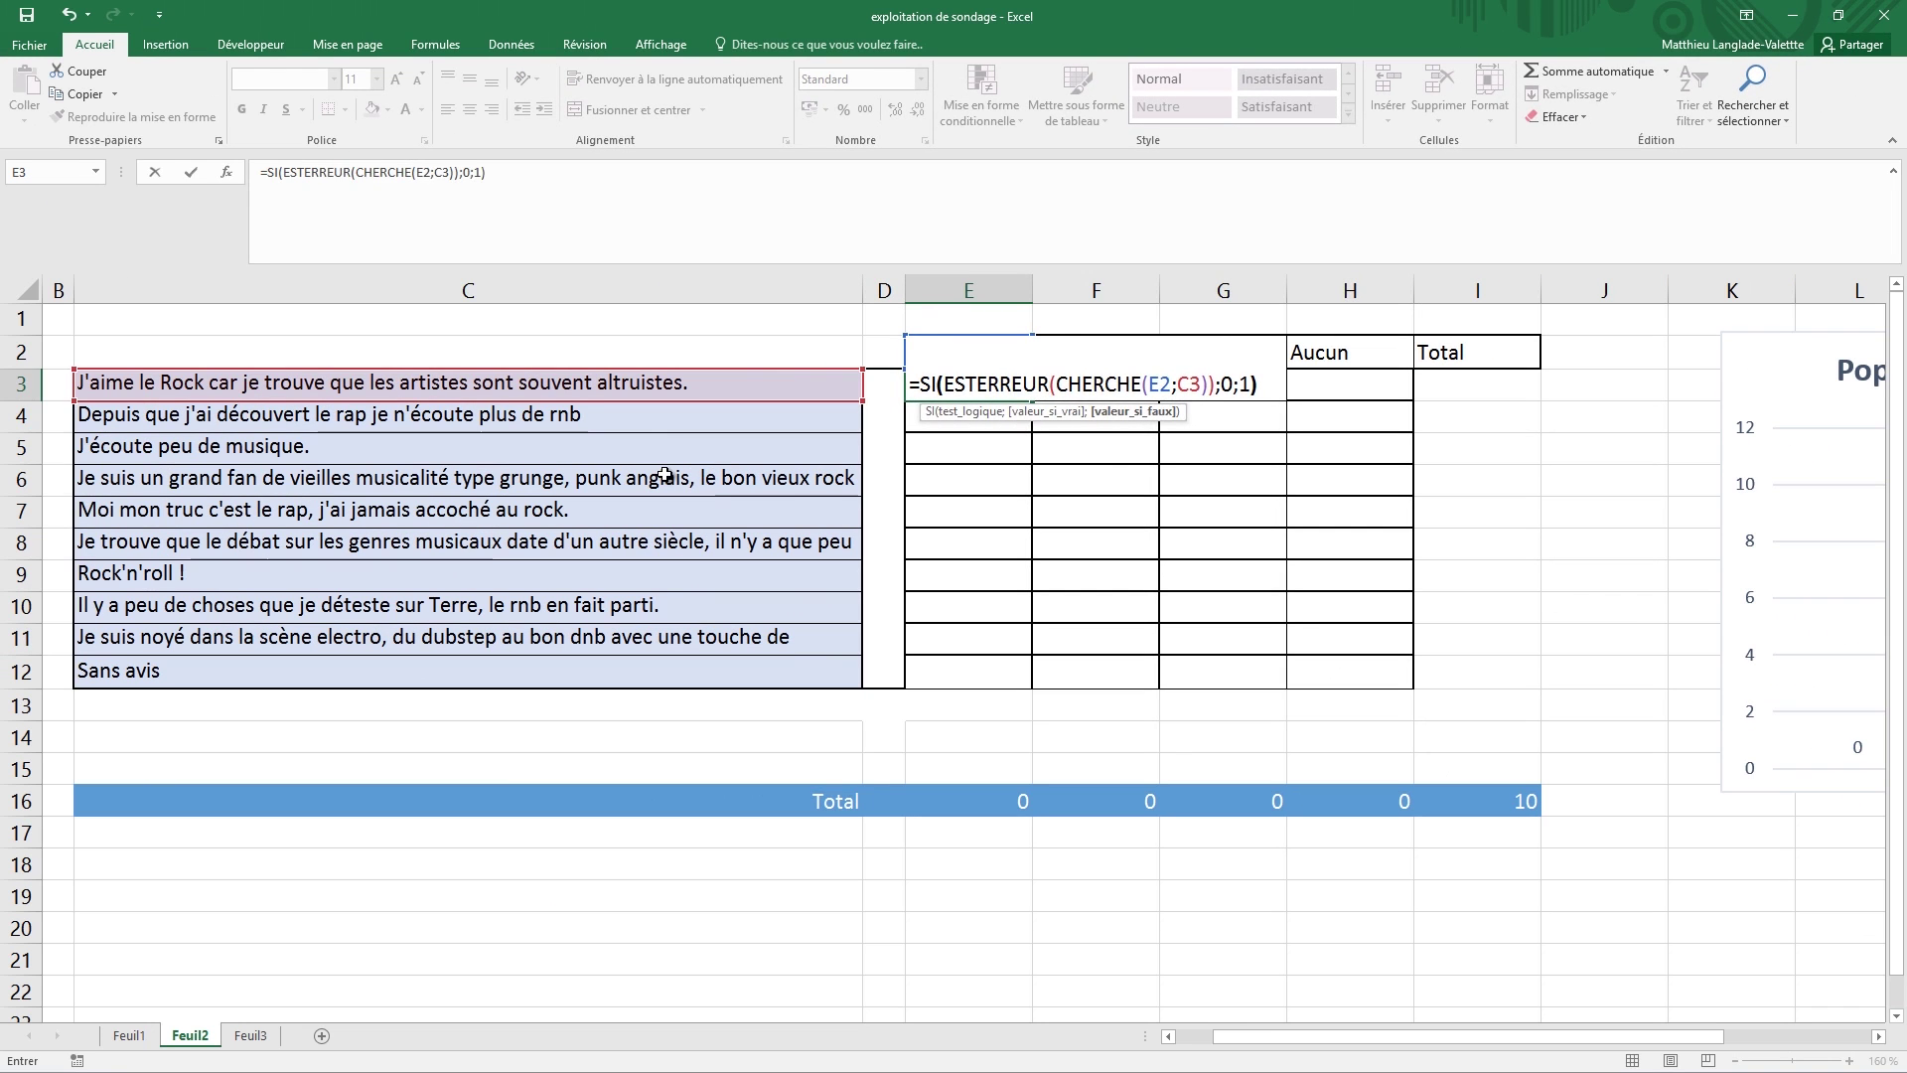
key(Return)
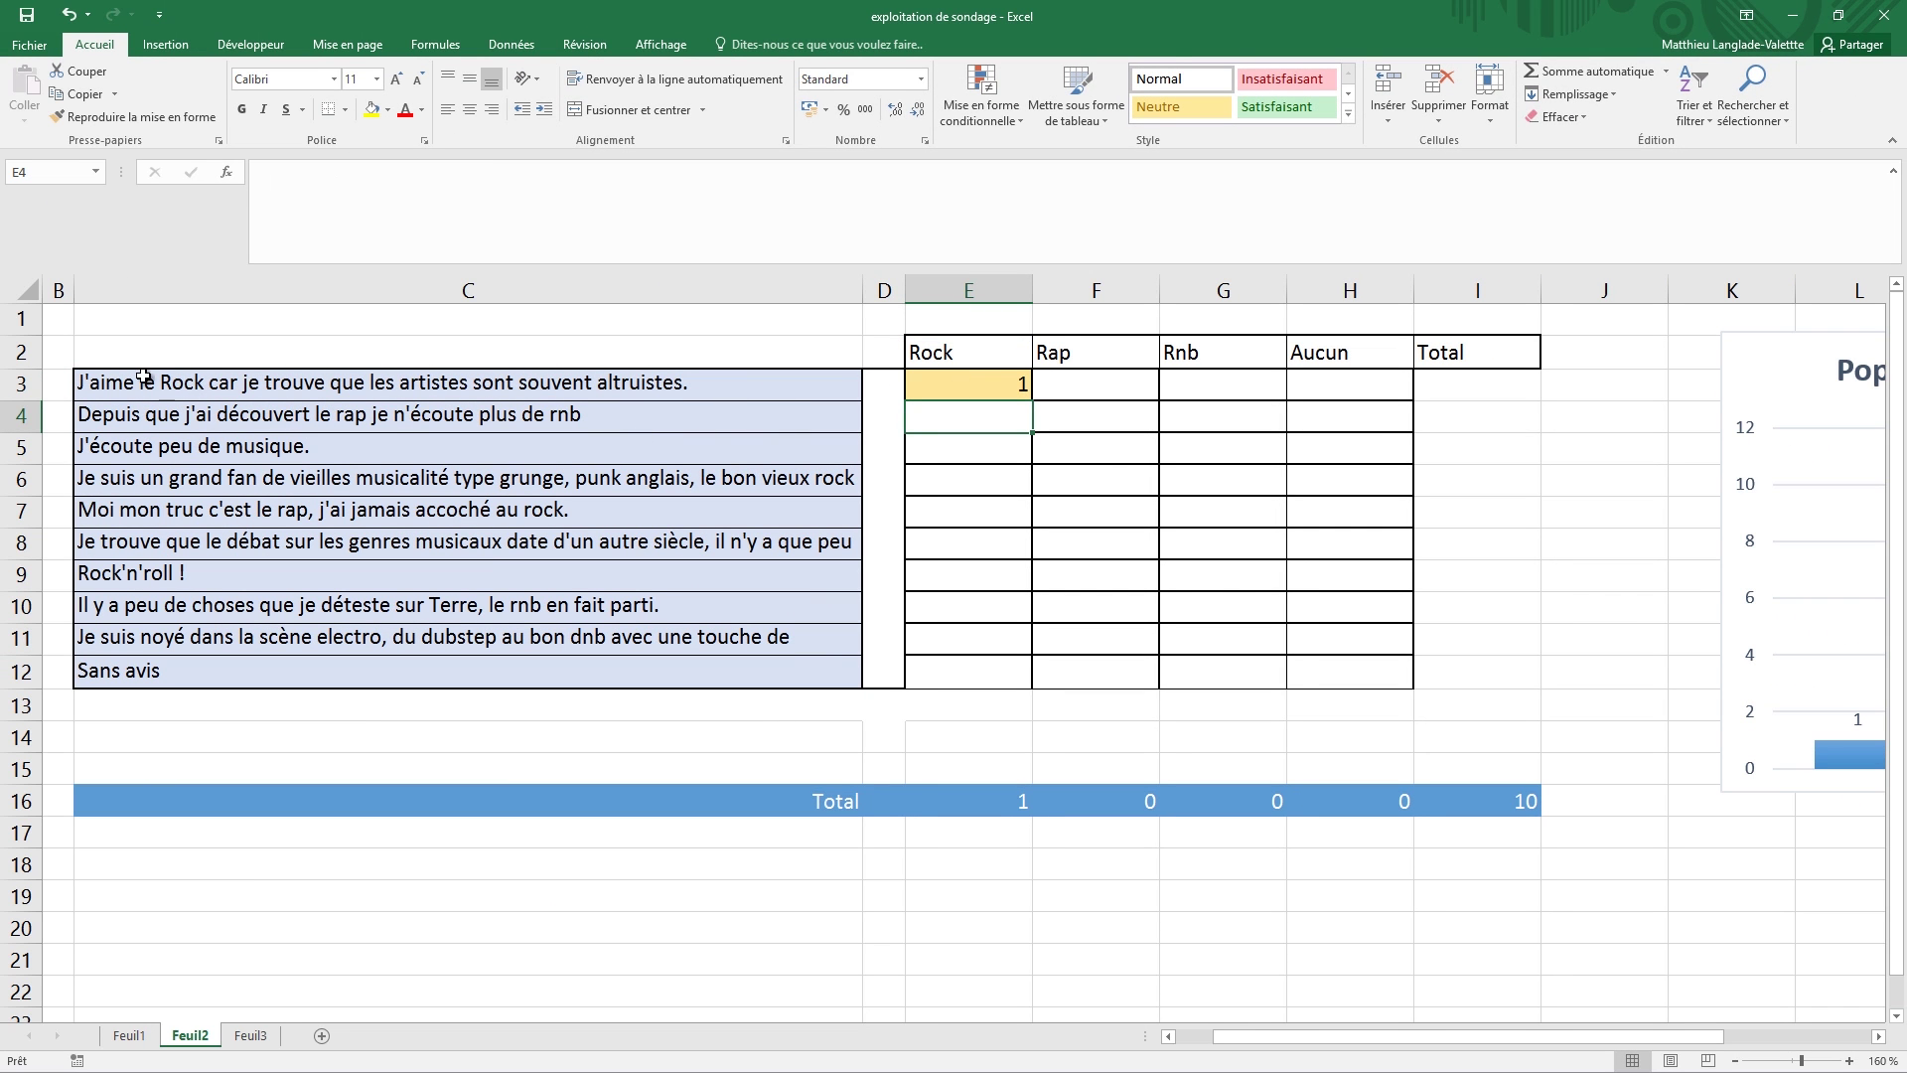
- Lock the header row and answer column in the E3 formula by changing its references to E$2 and $C3
click(1004, 379)
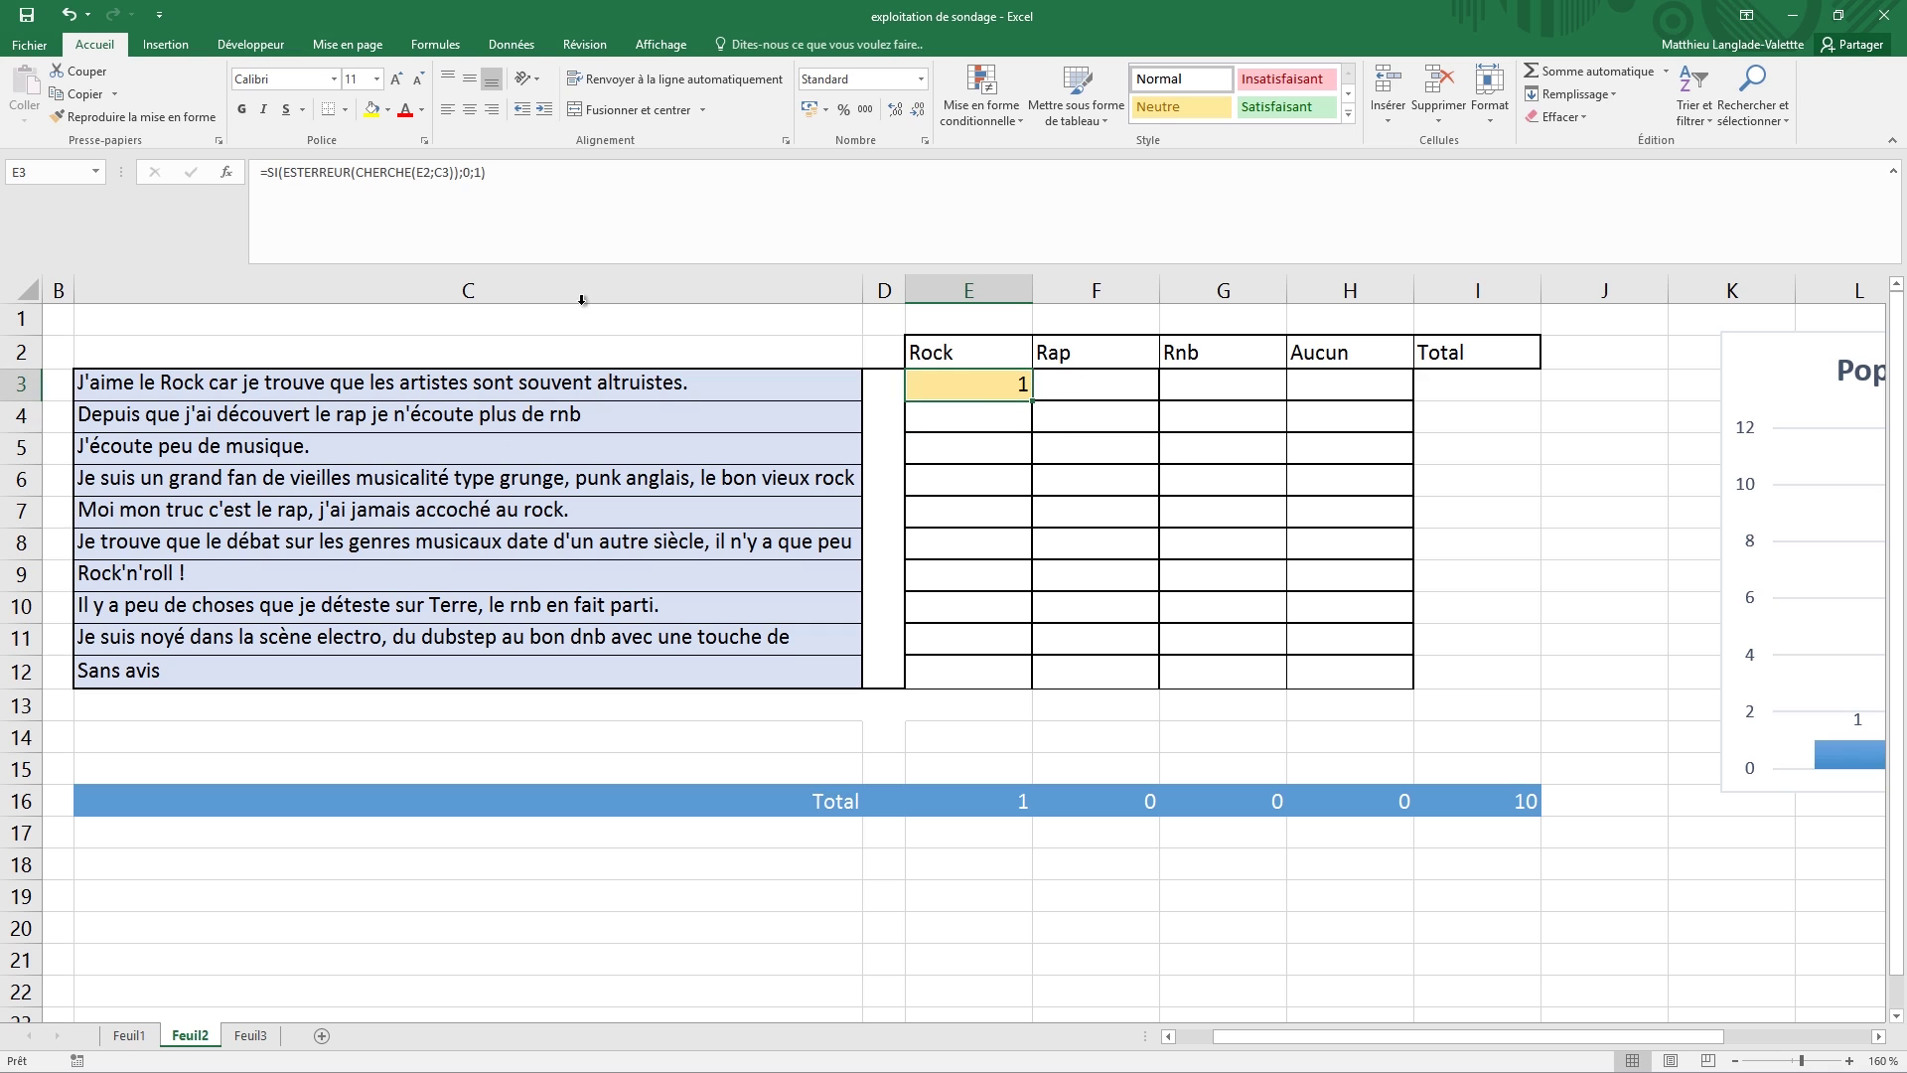
click(424, 173)
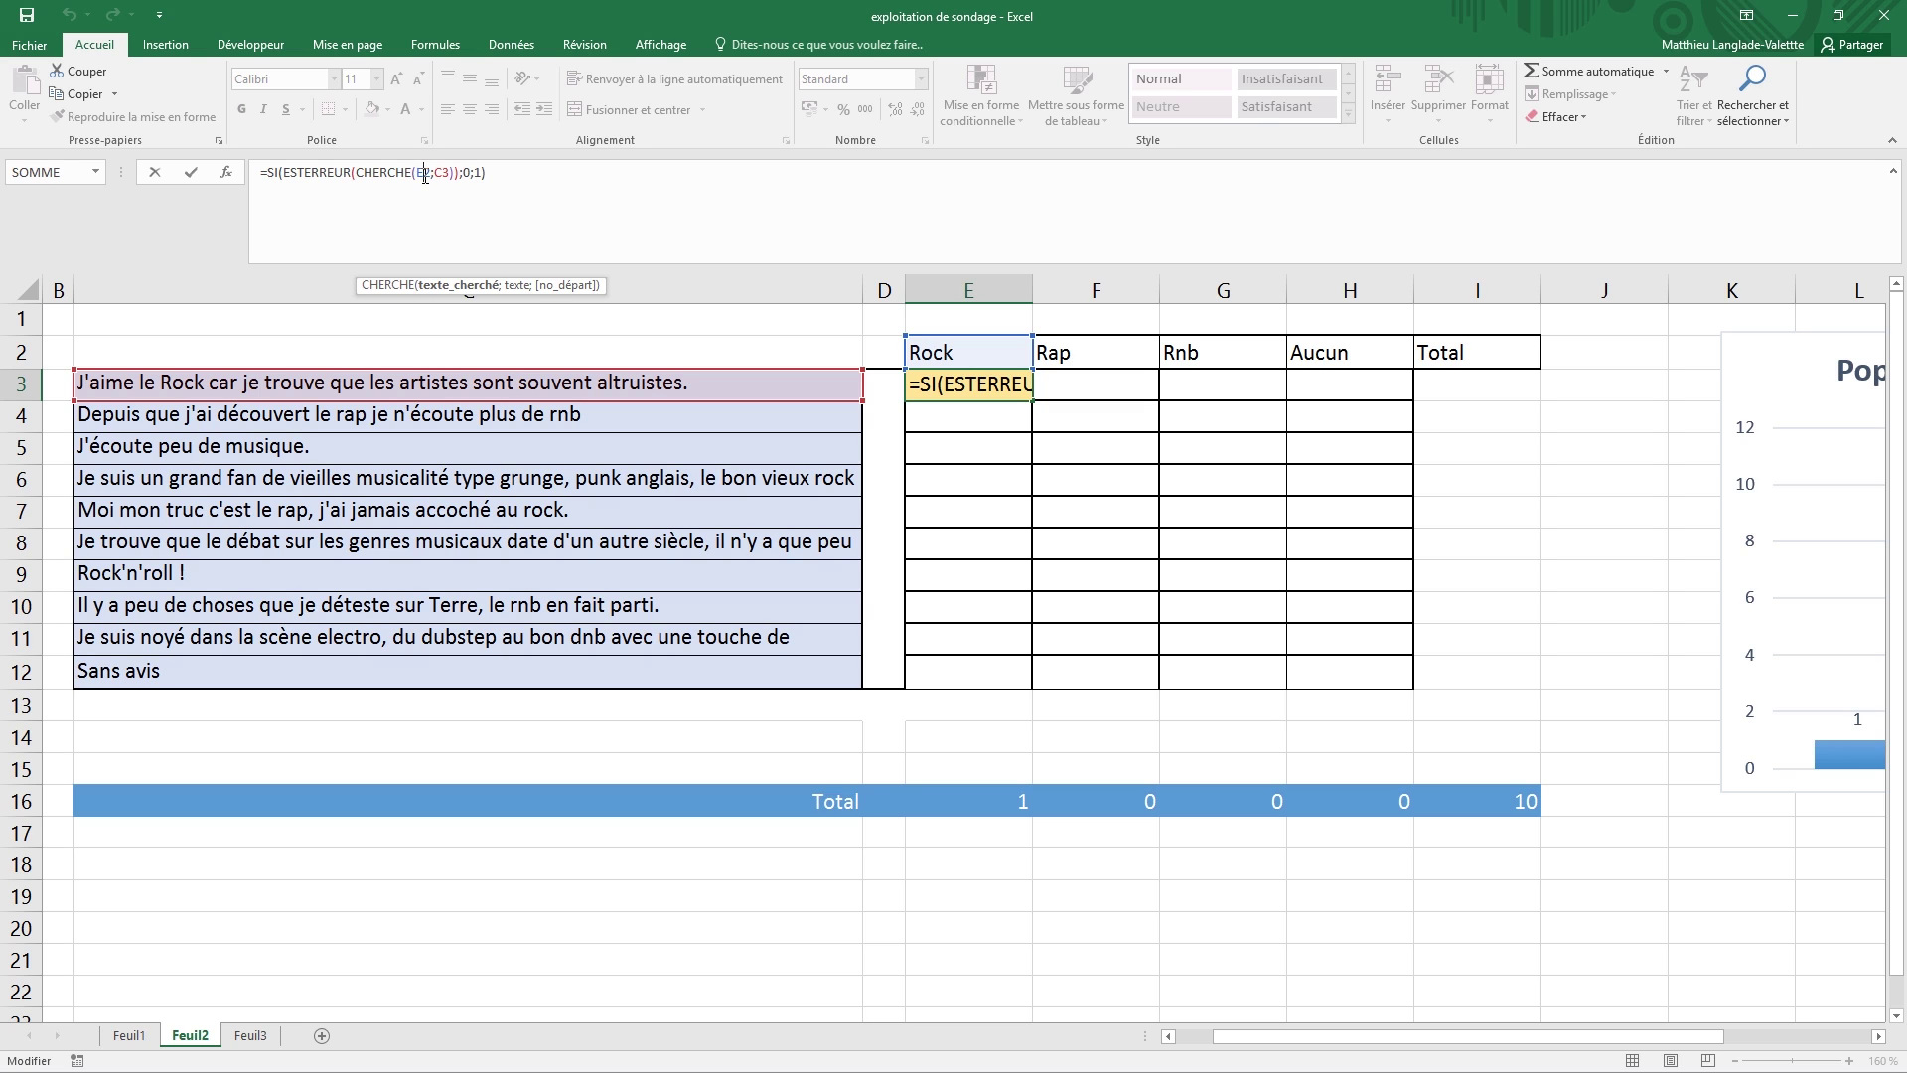
text($)
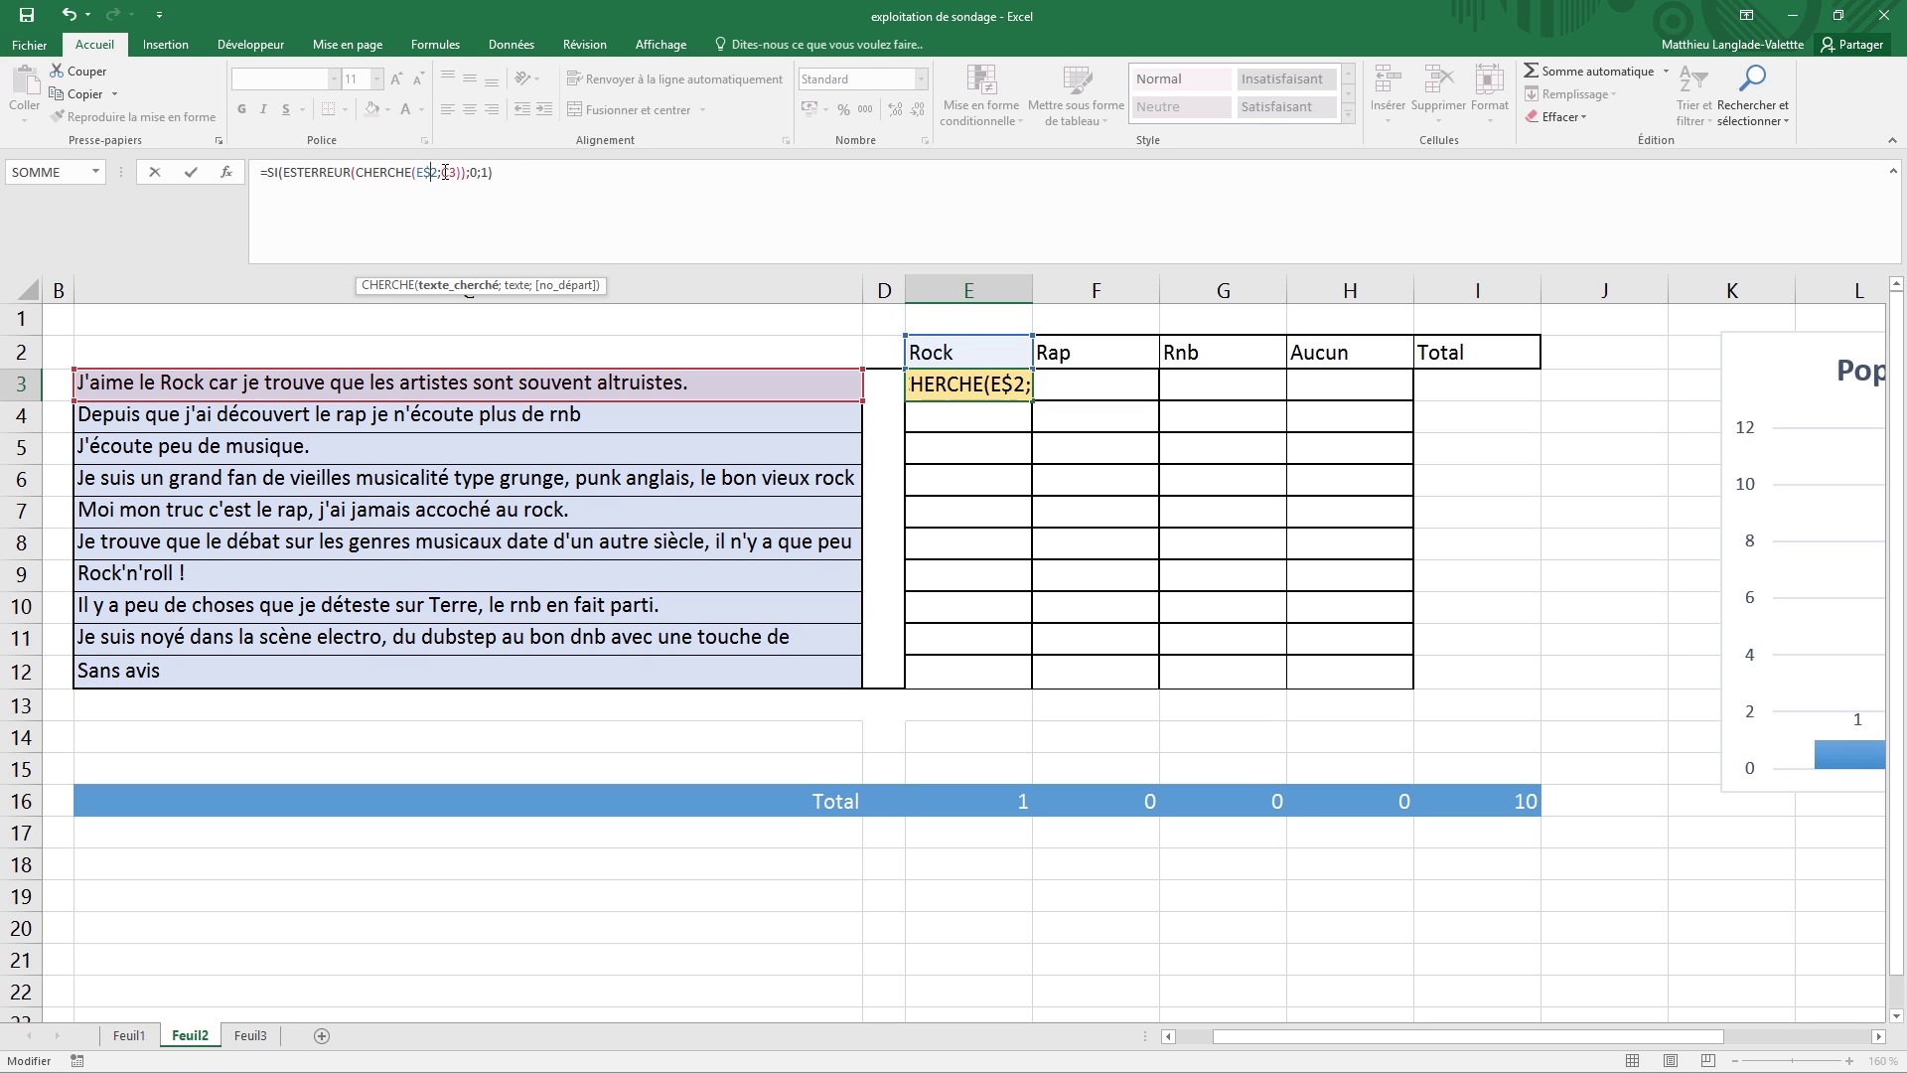
click(444, 173)
text($)
key(ctrl+Return)
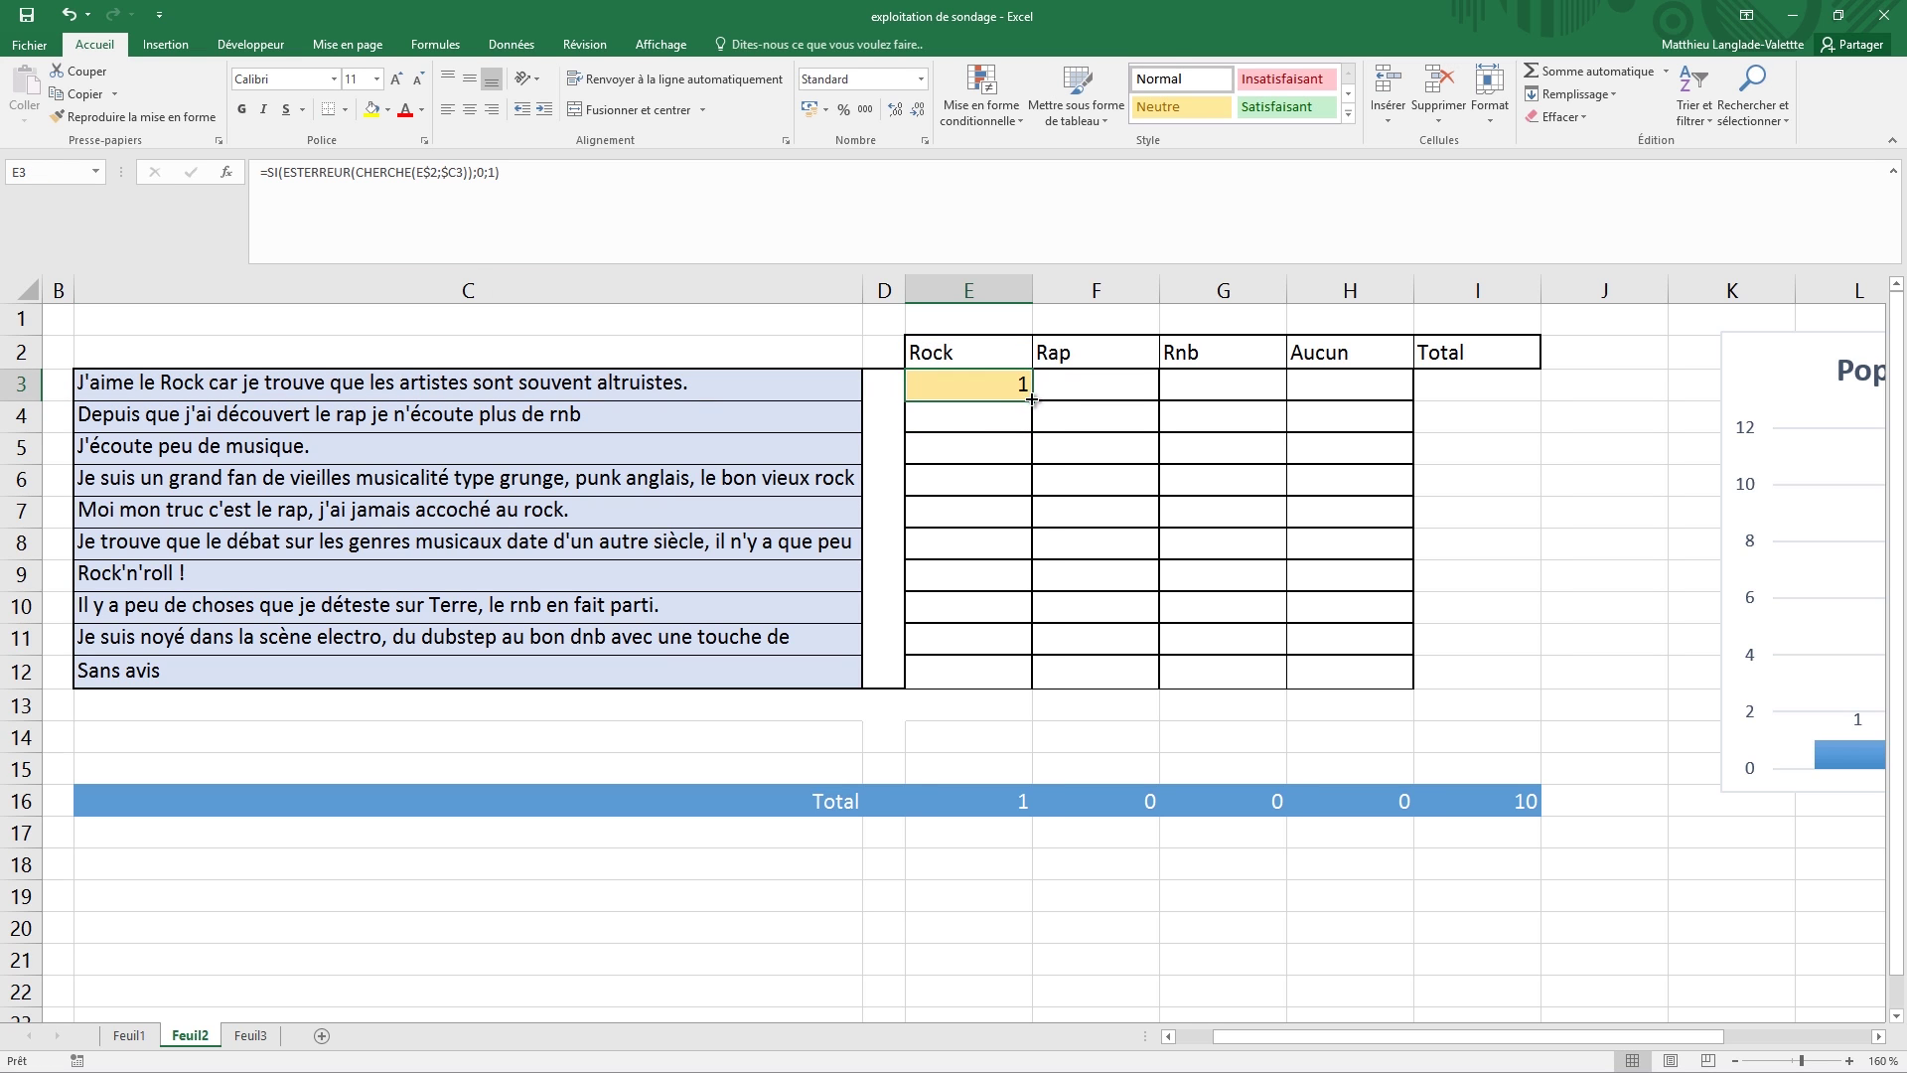
- Fill the E3 formula down to row 12 and across the Rap and Rnb columns, then check a copied cell
drag(1036, 406, 1013, 678)
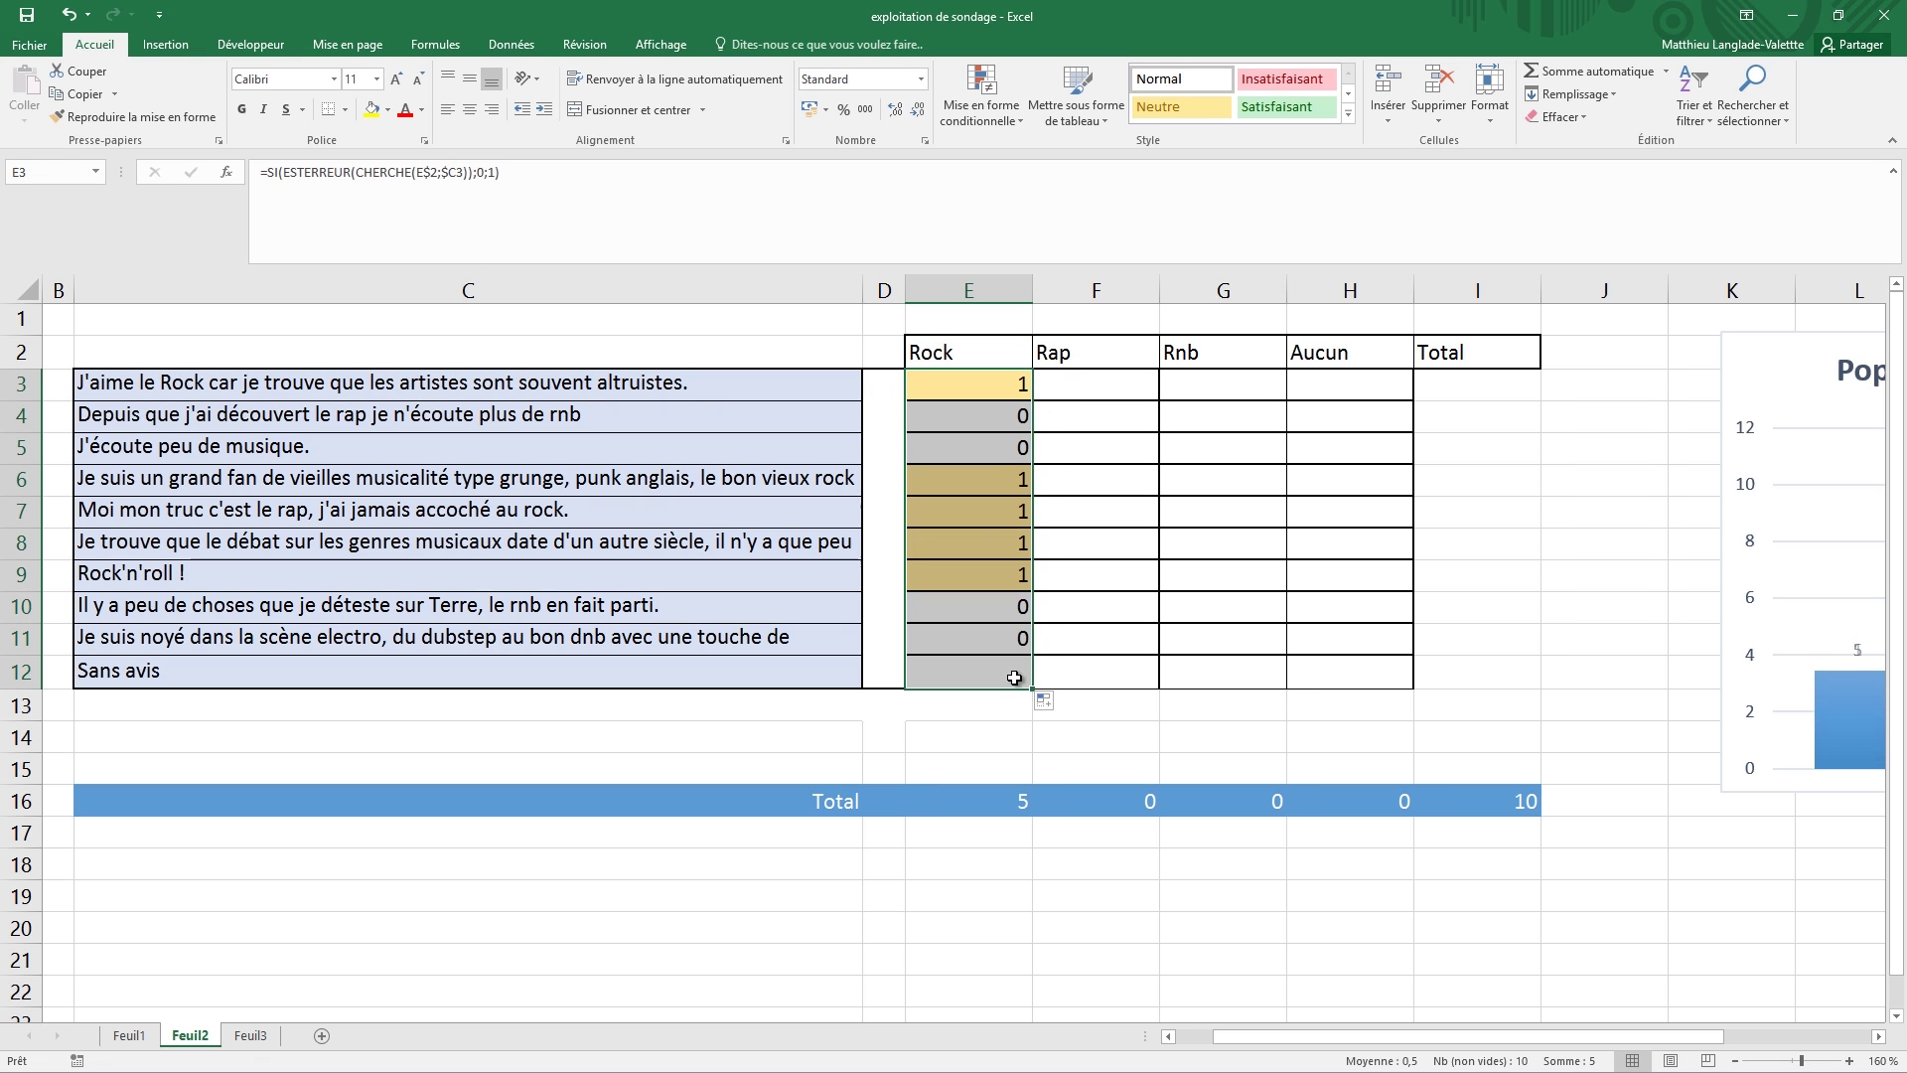
click(999, 581)
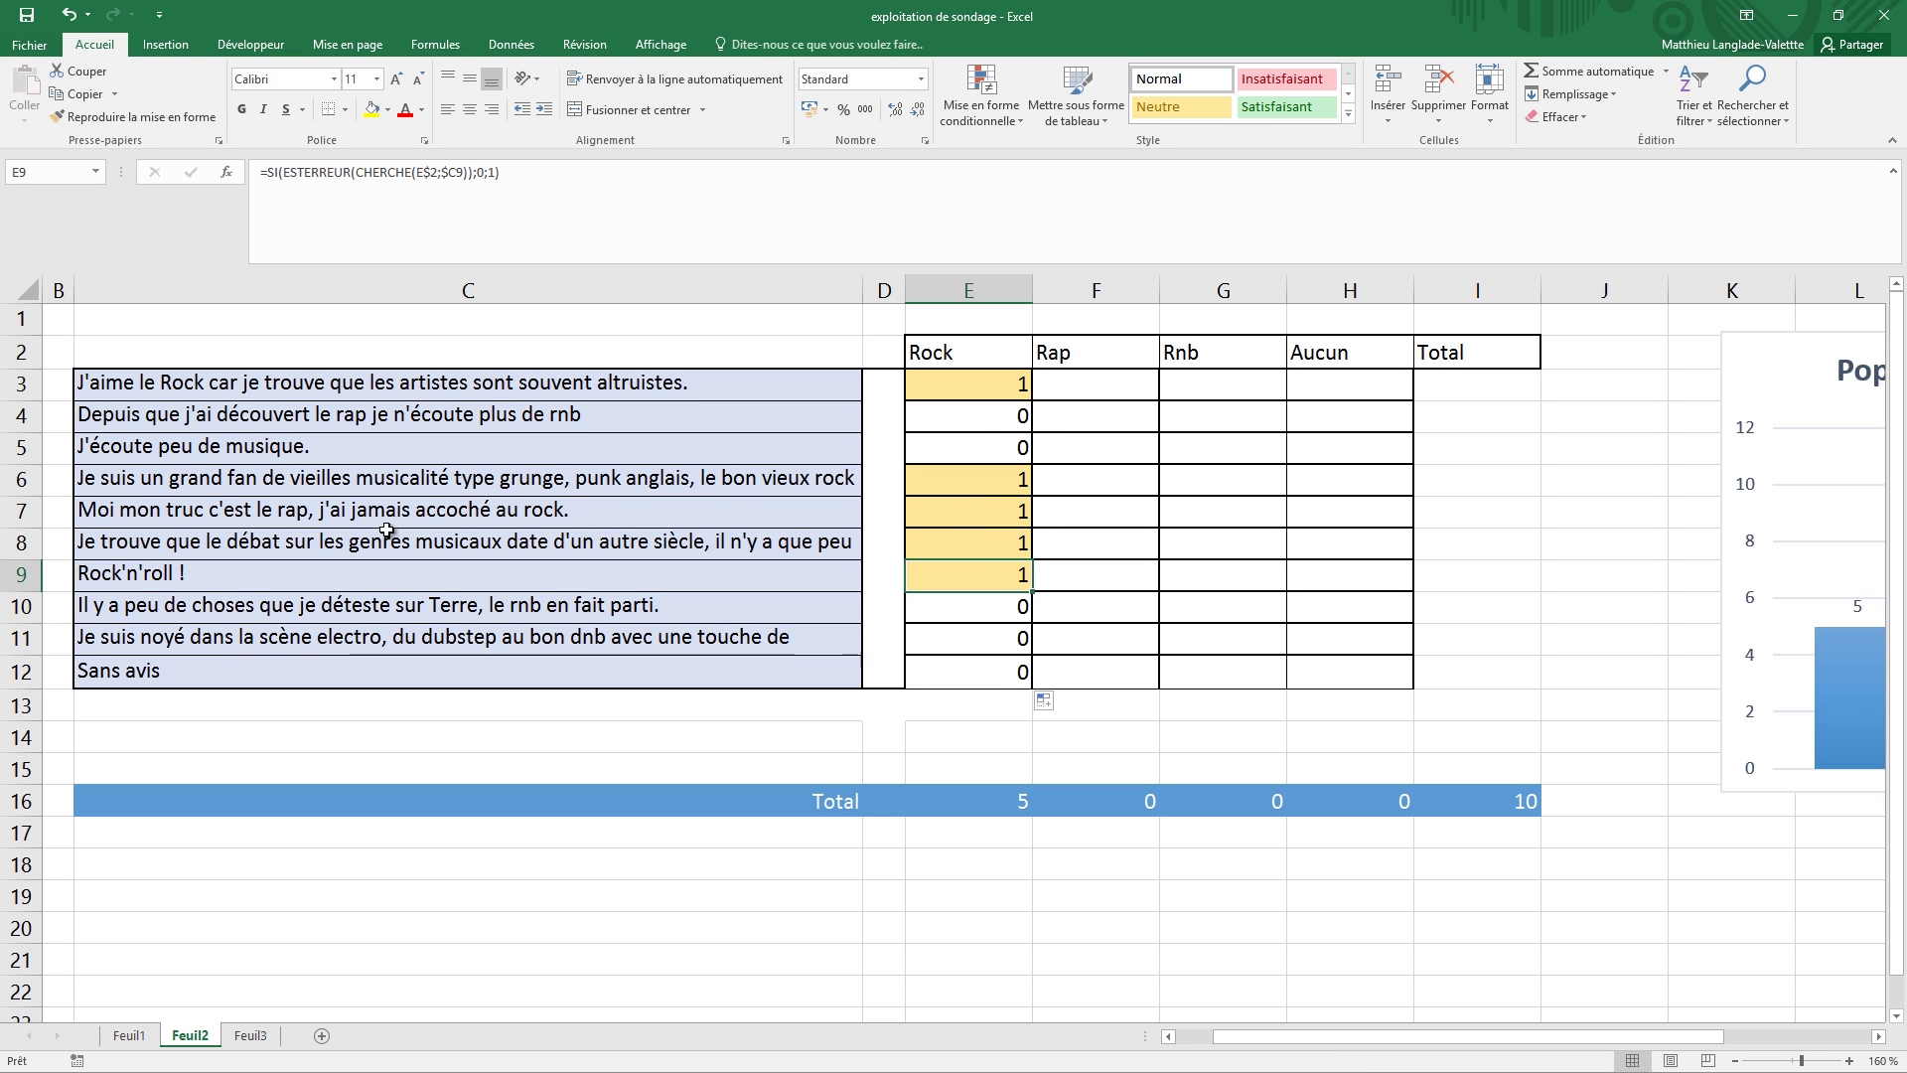
drag(1008, 383, 996, 673)
drag(1166, 692, 1277, 572)
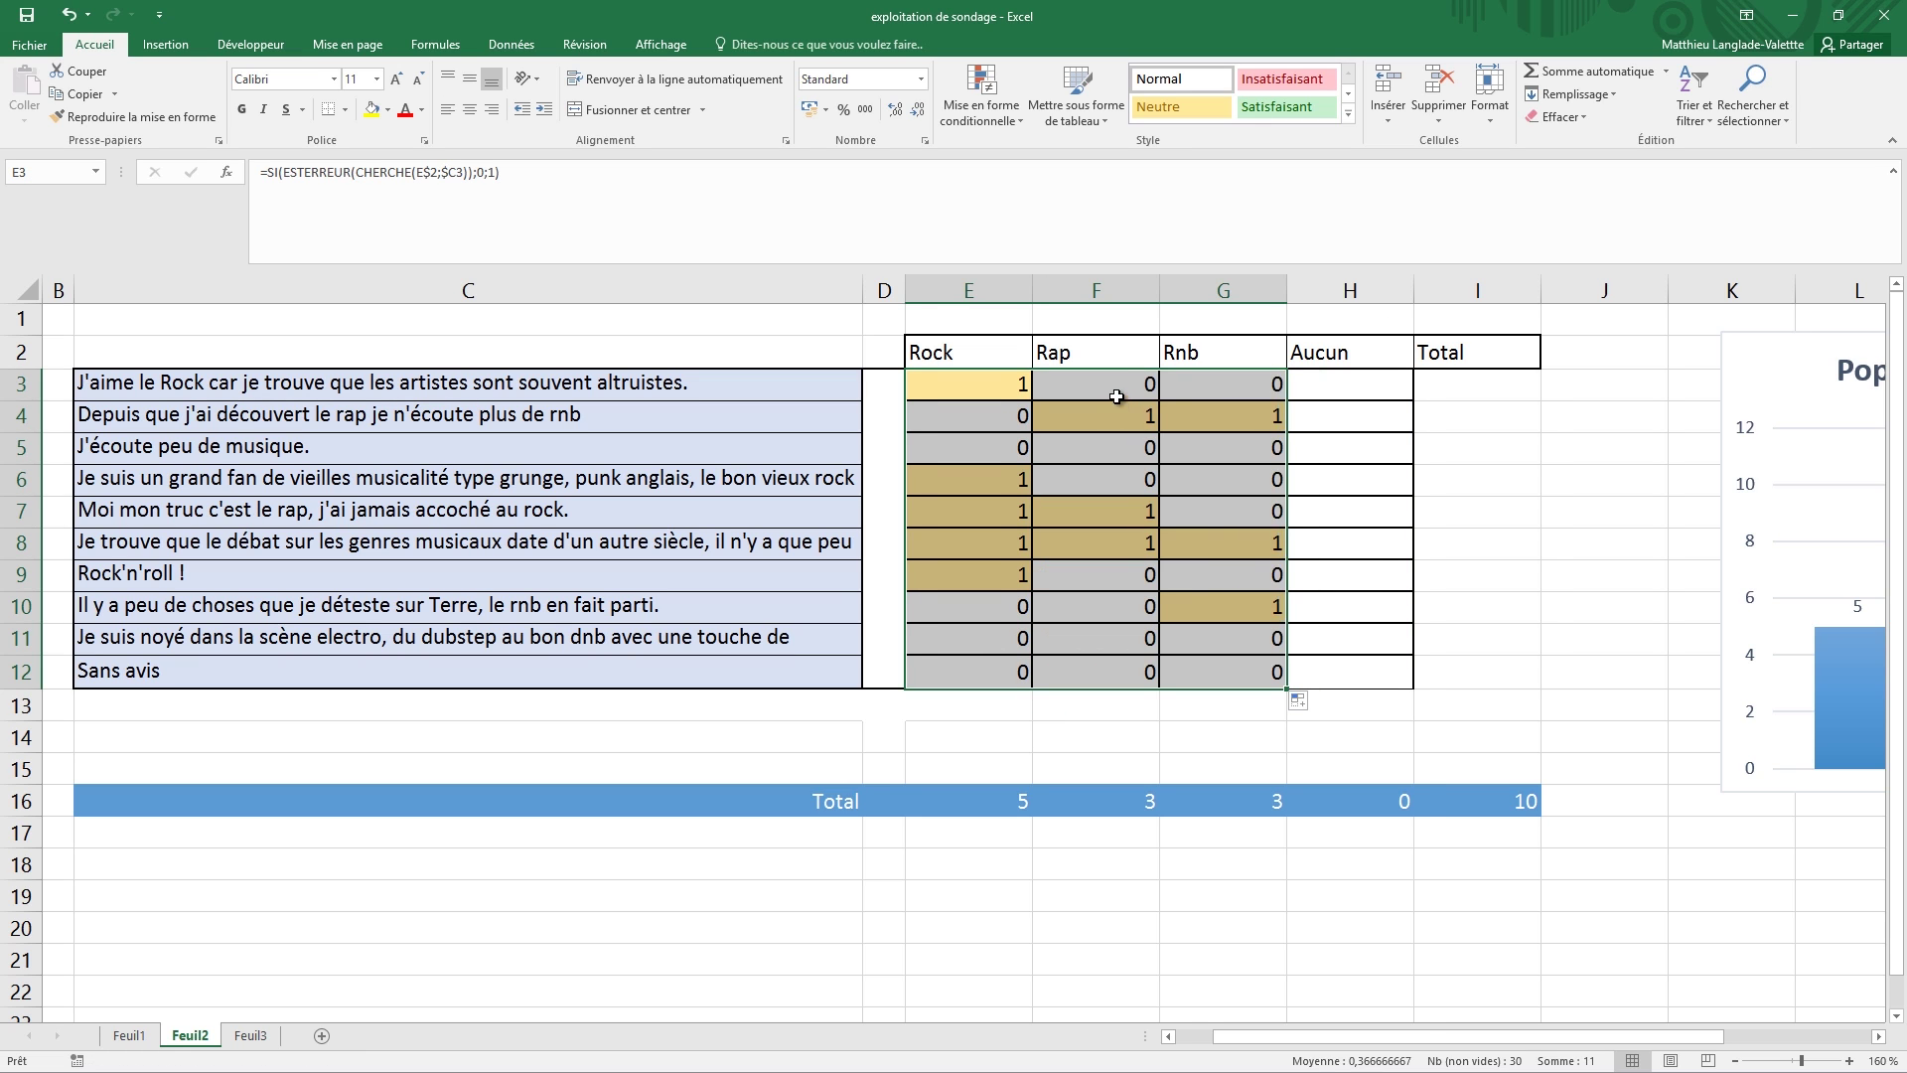
click(1118, 408)
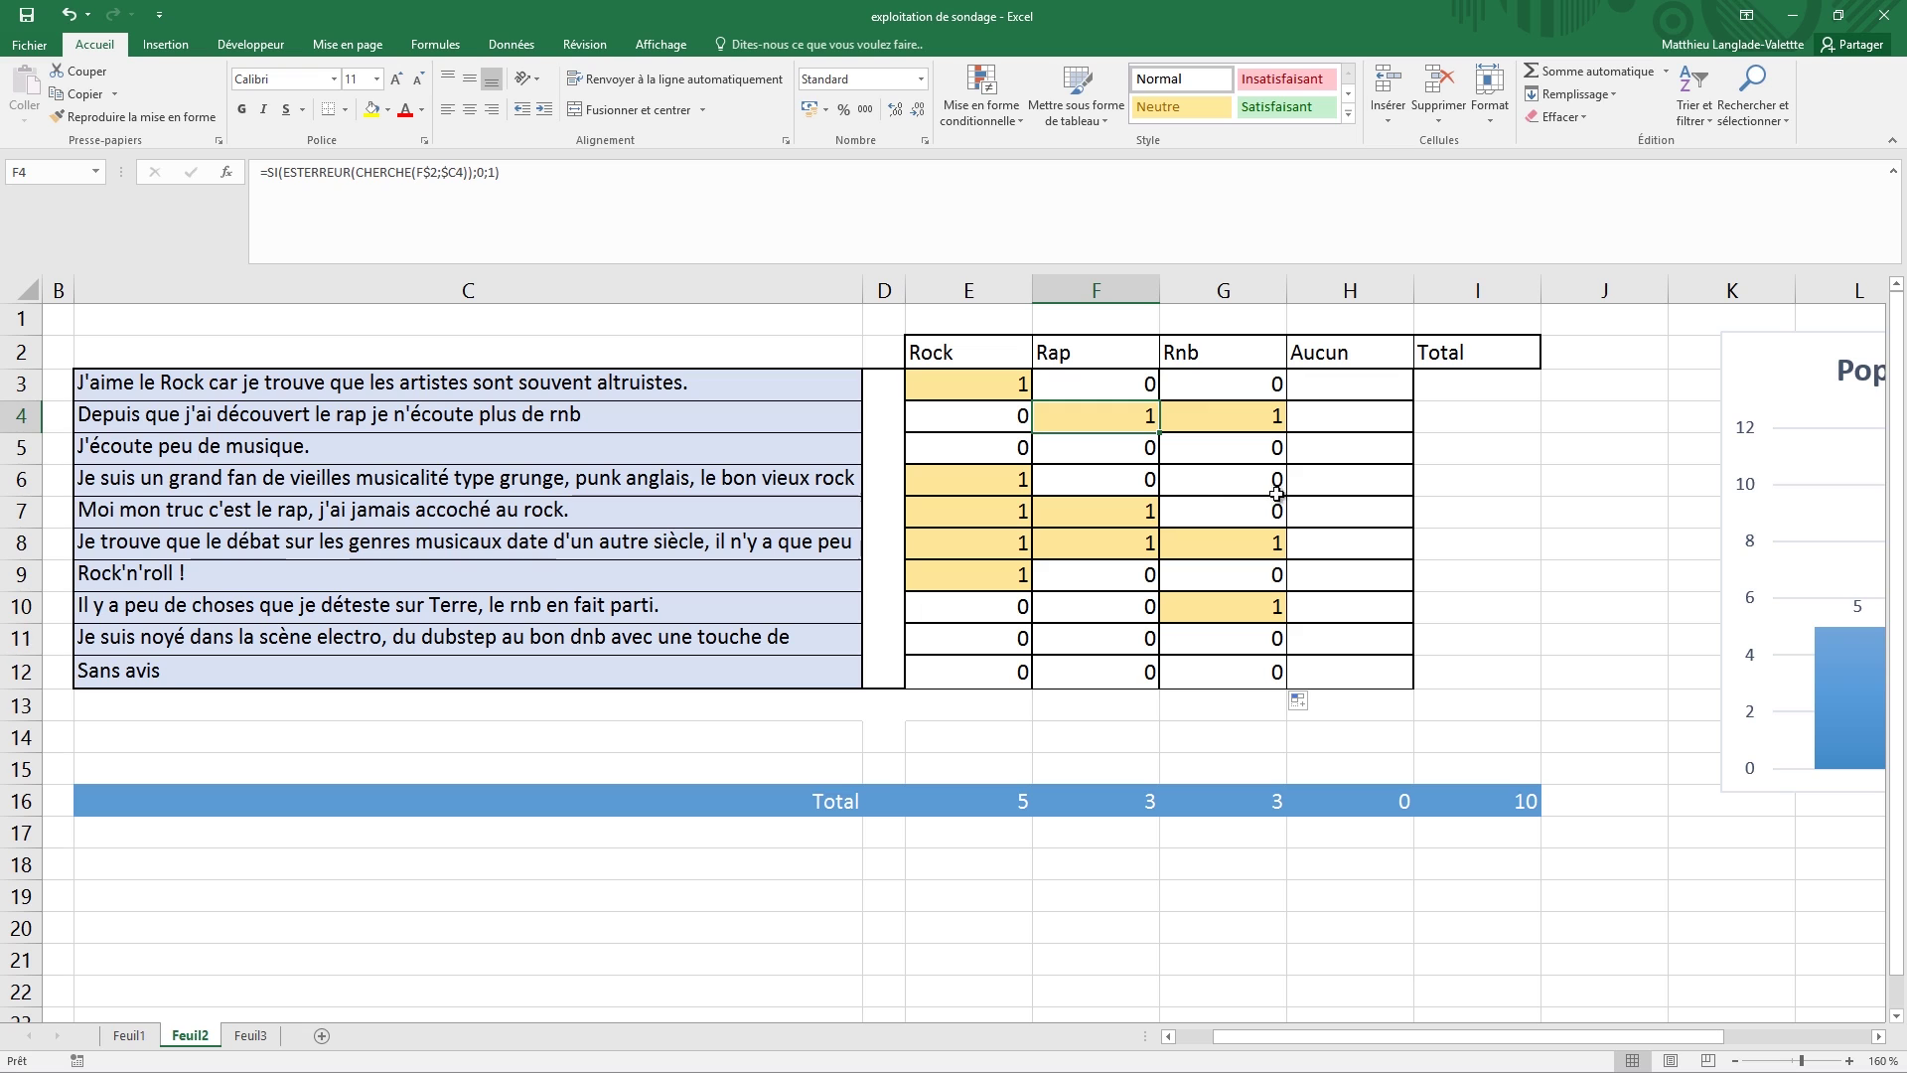
- In H3, under Aucun, enter =SI(SOMME(E3:G3)=0;1;0) to flag an answer that matches none of the three genres
click(1324, 383)
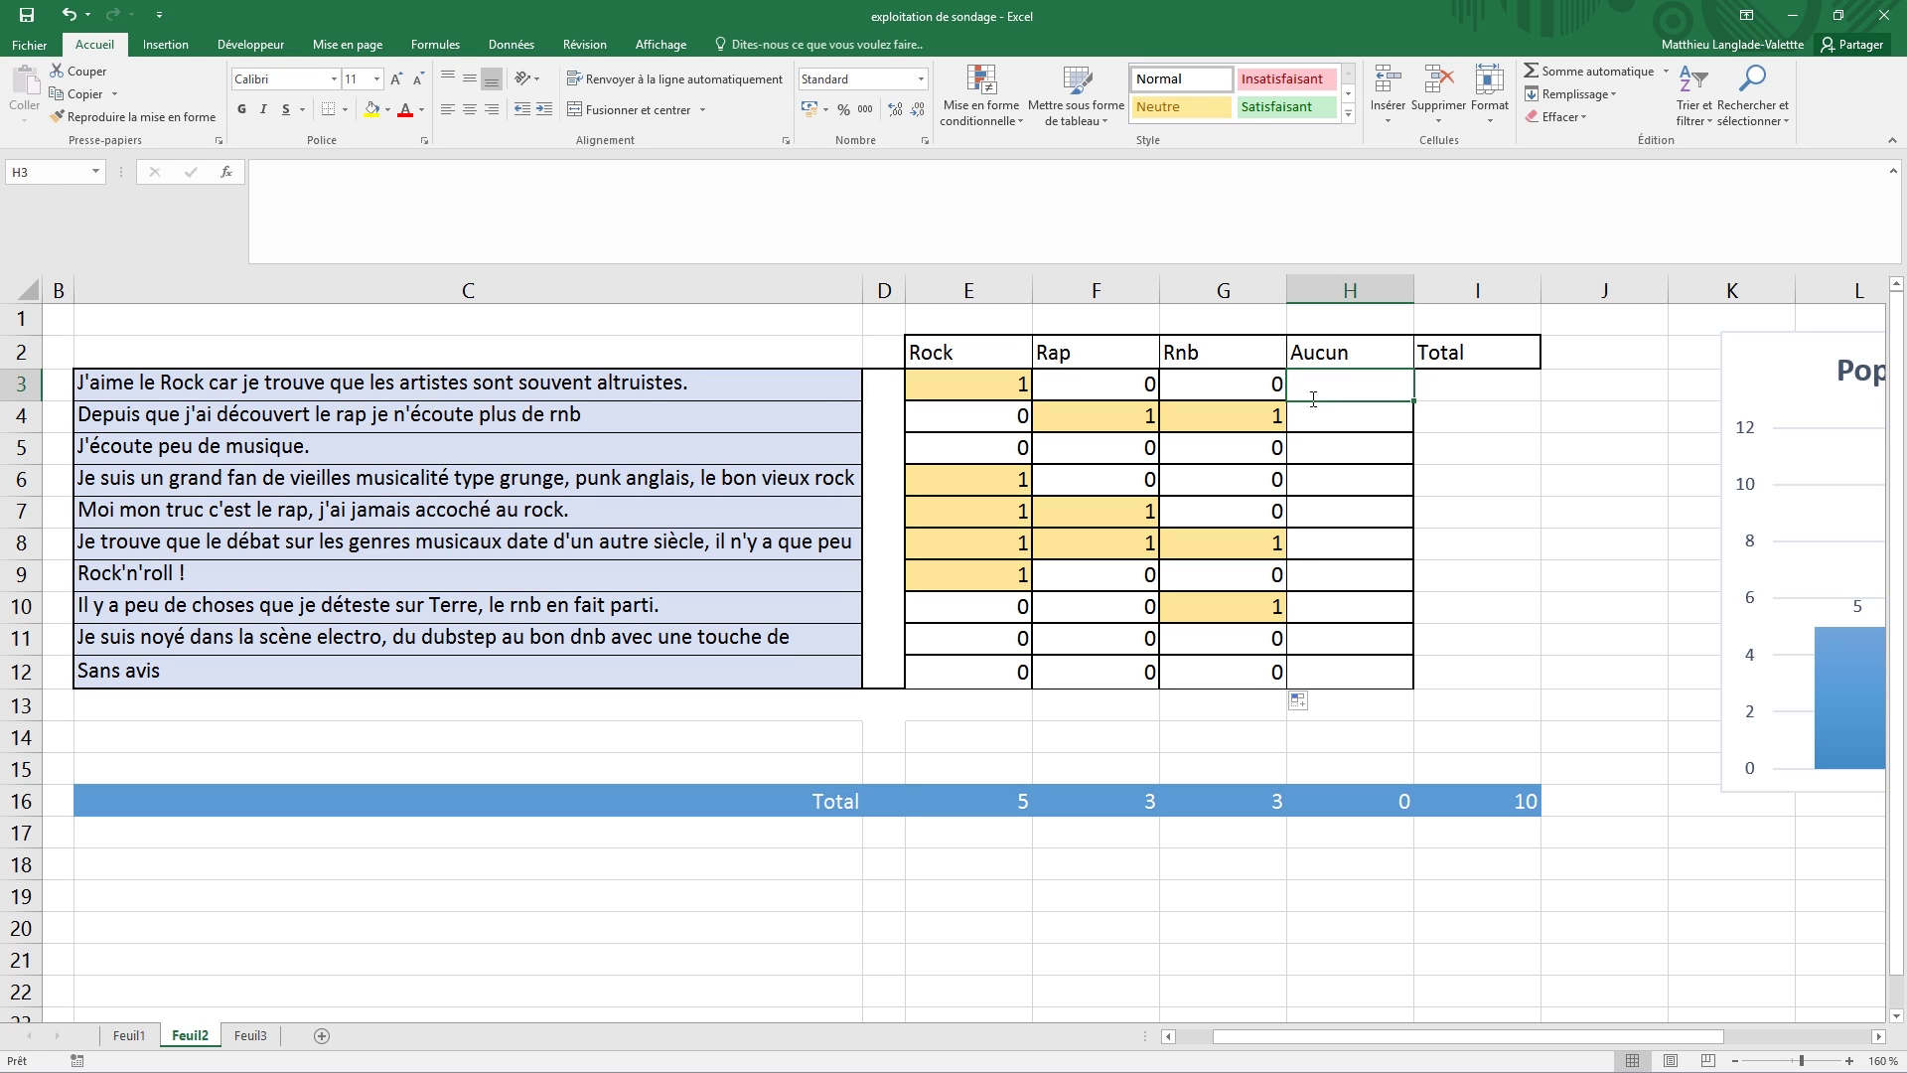
text(=SI()
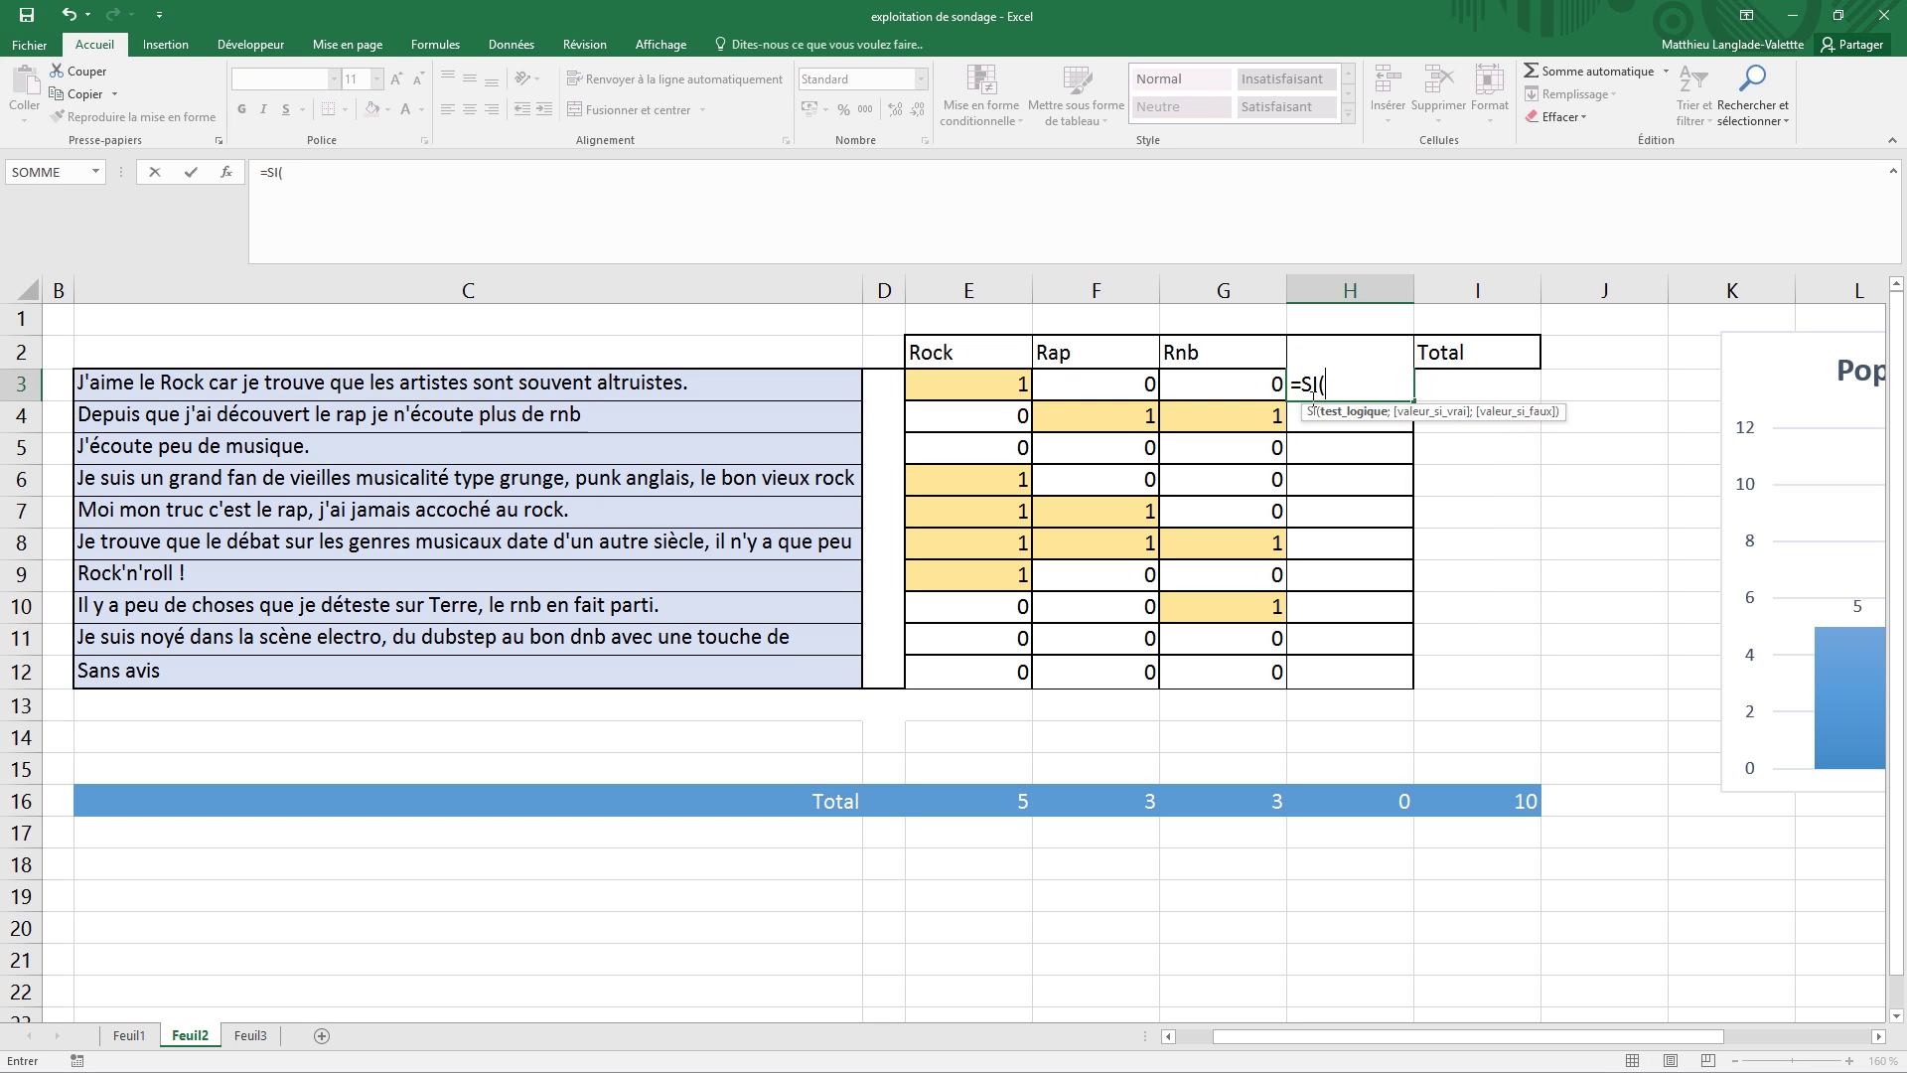
text(som)
key(Tab)
key(Left)
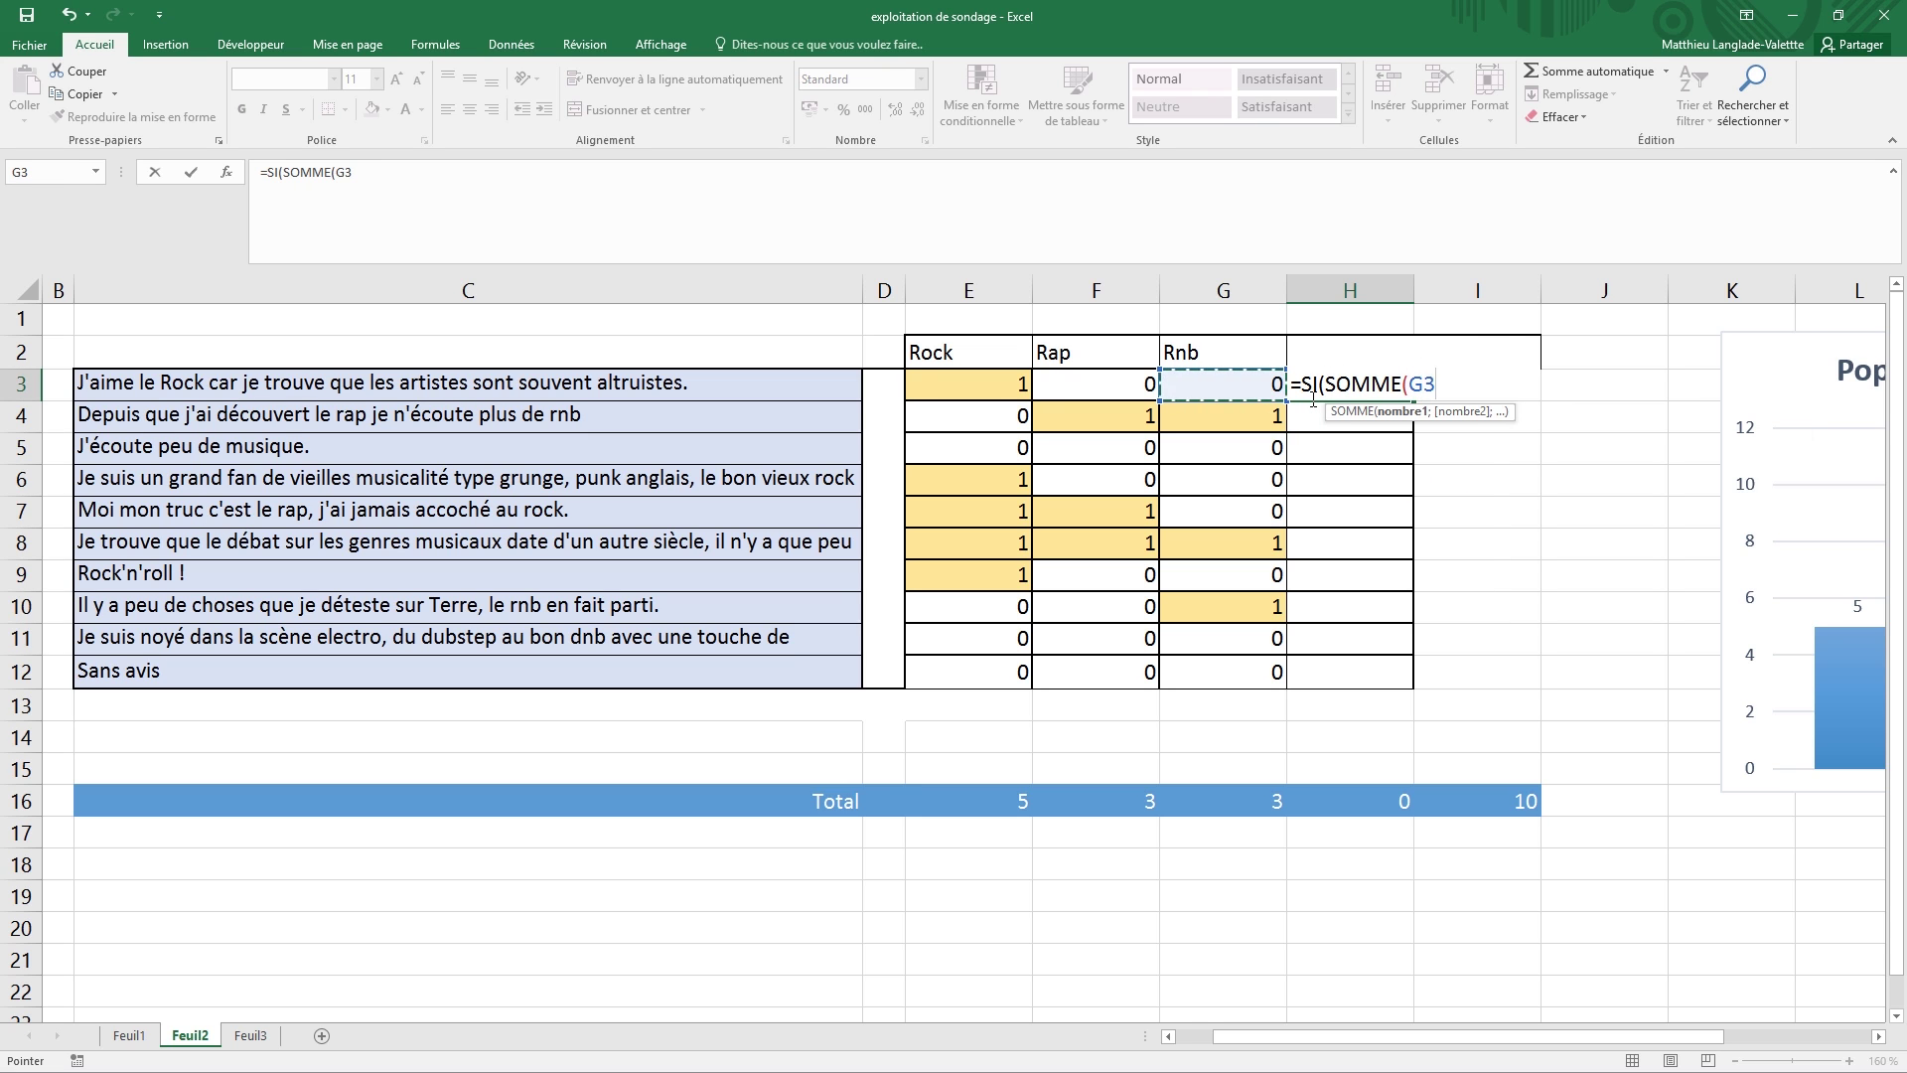
key(shift+Left)
key(shift+Left)
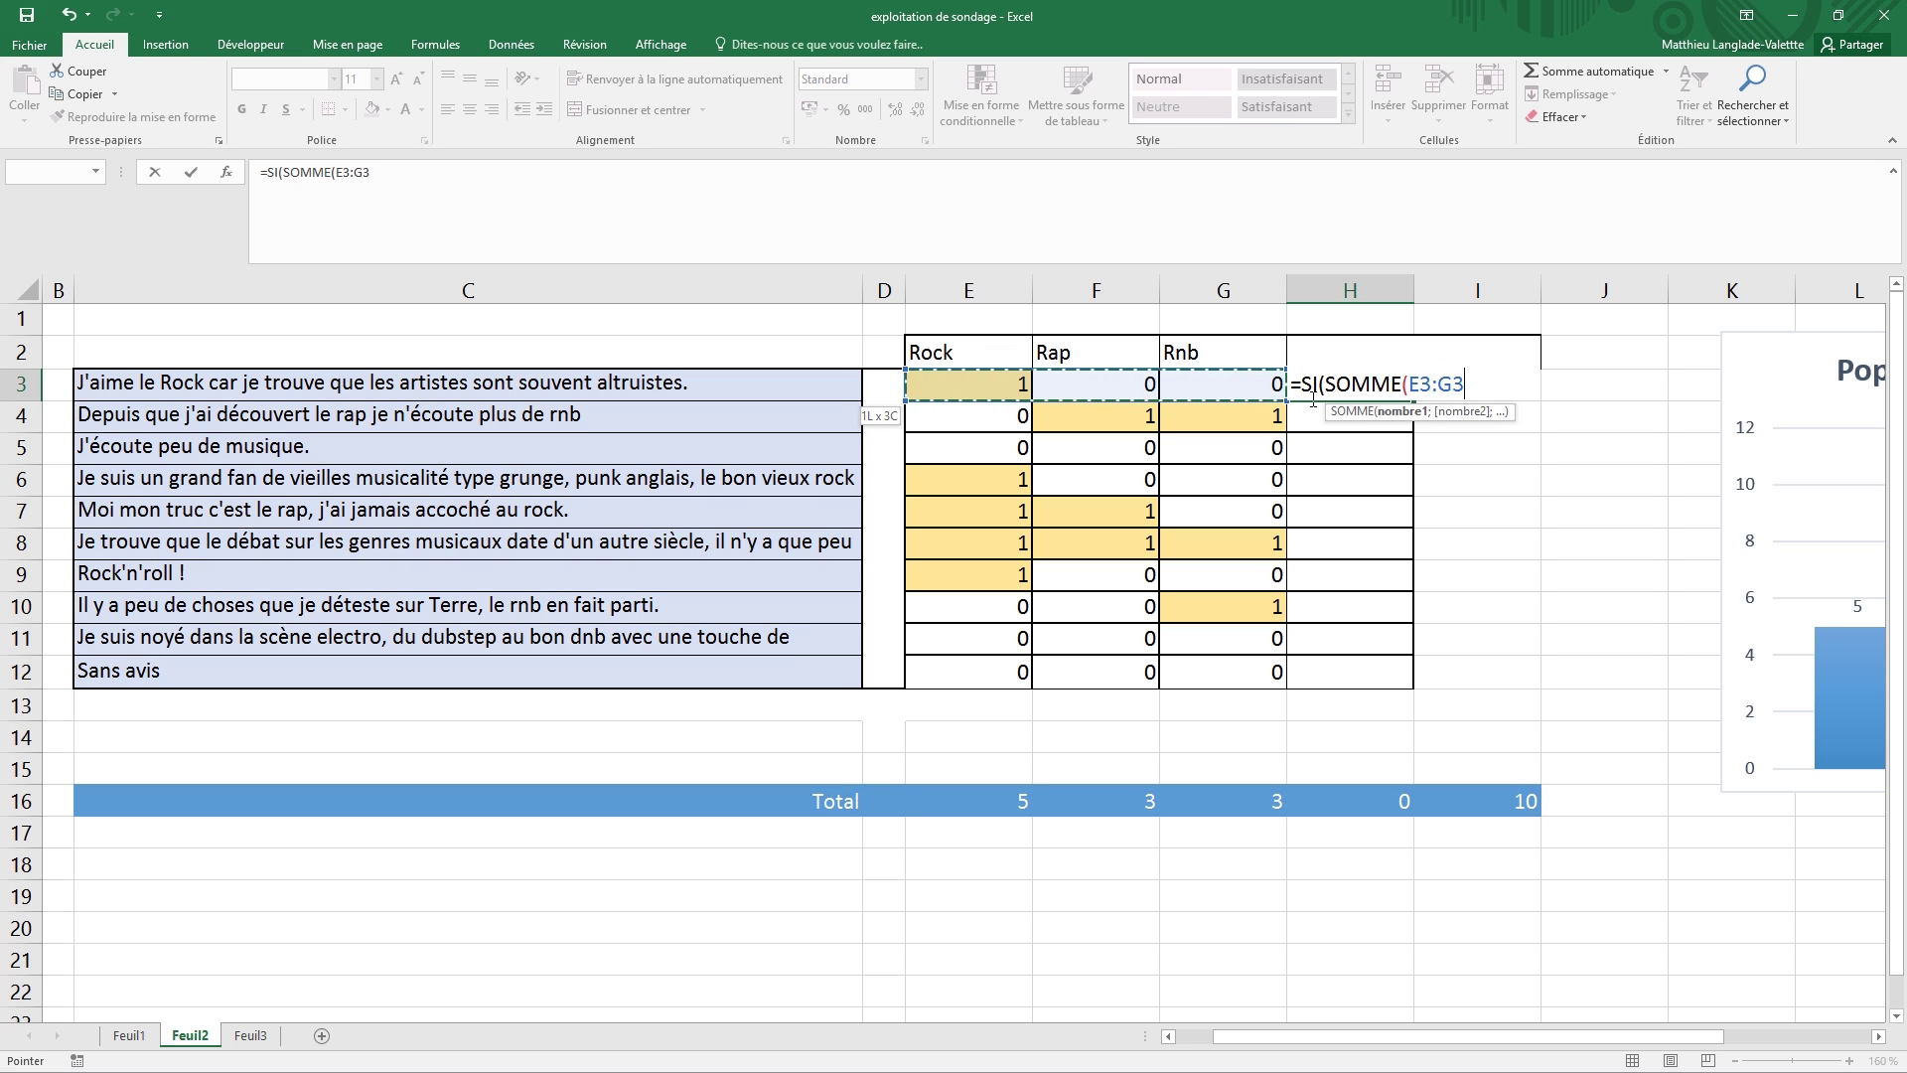
text()=0)
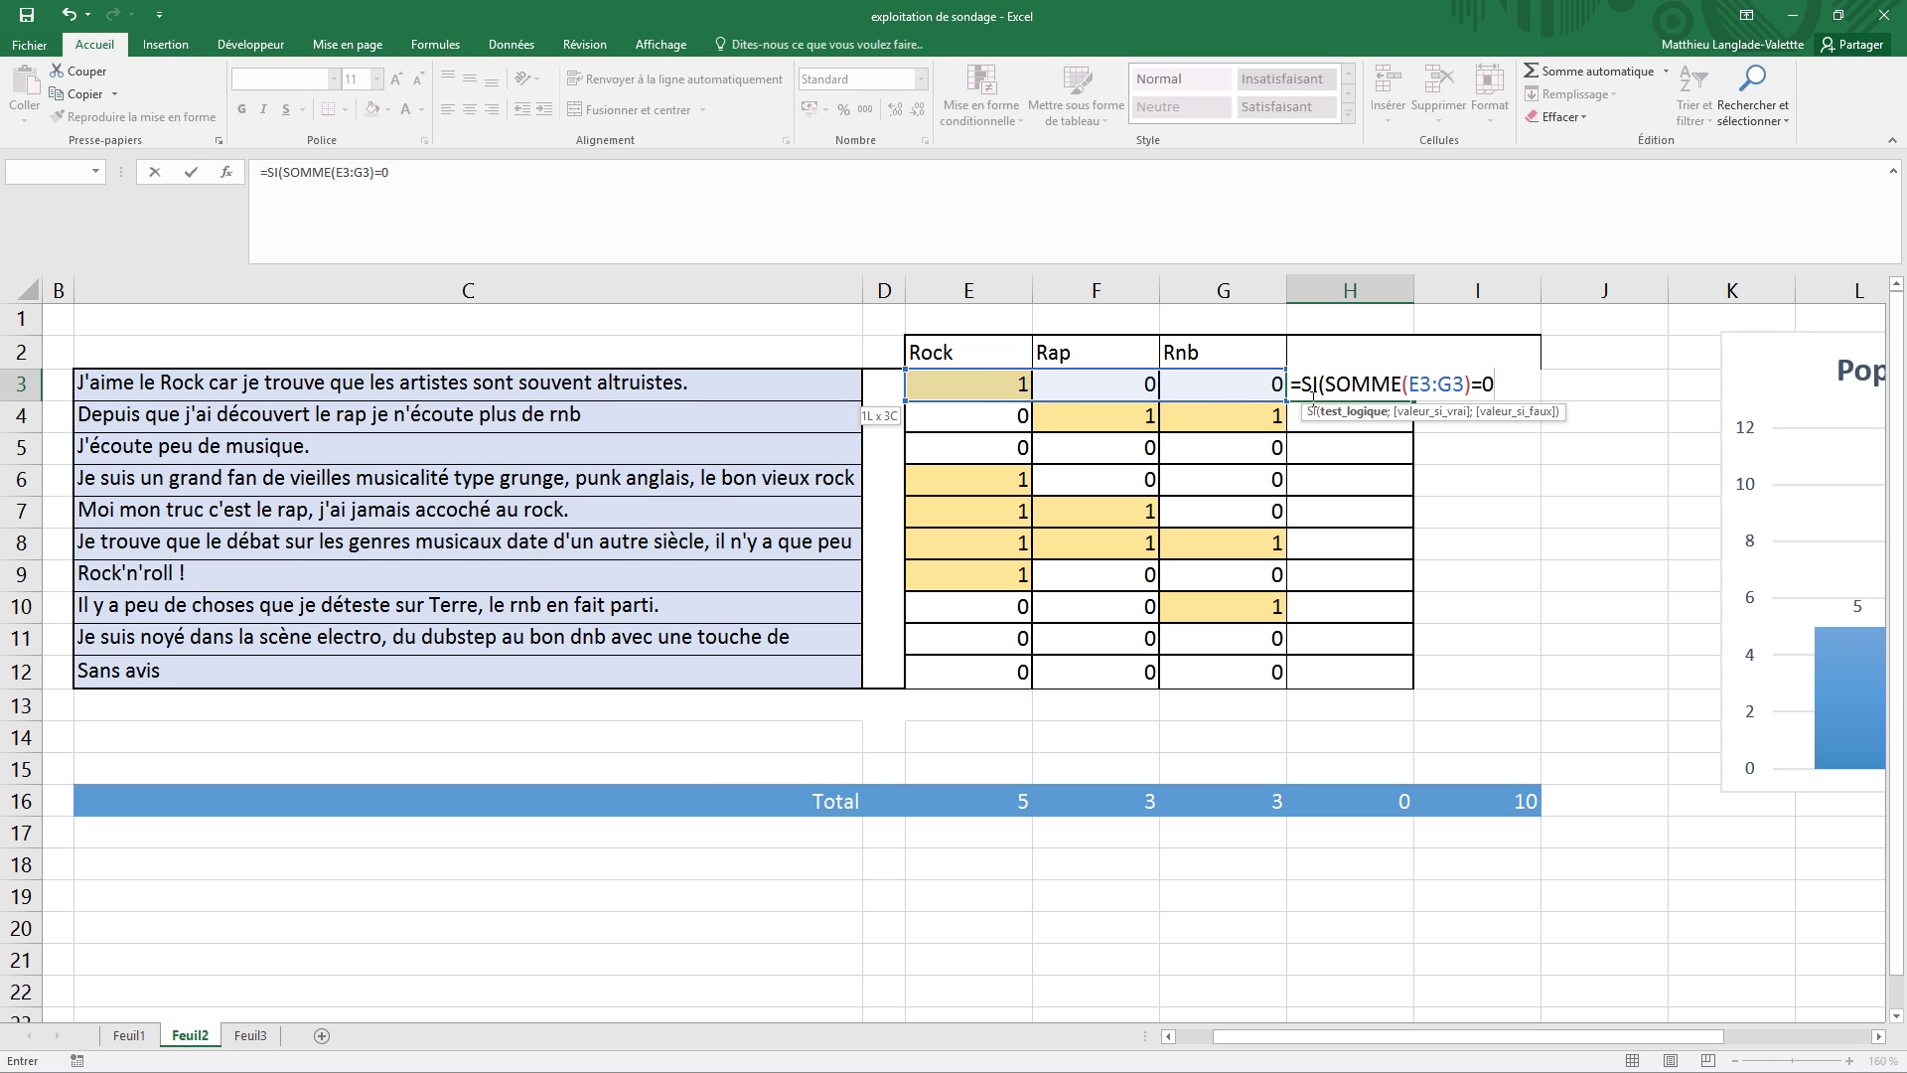
text(;1)
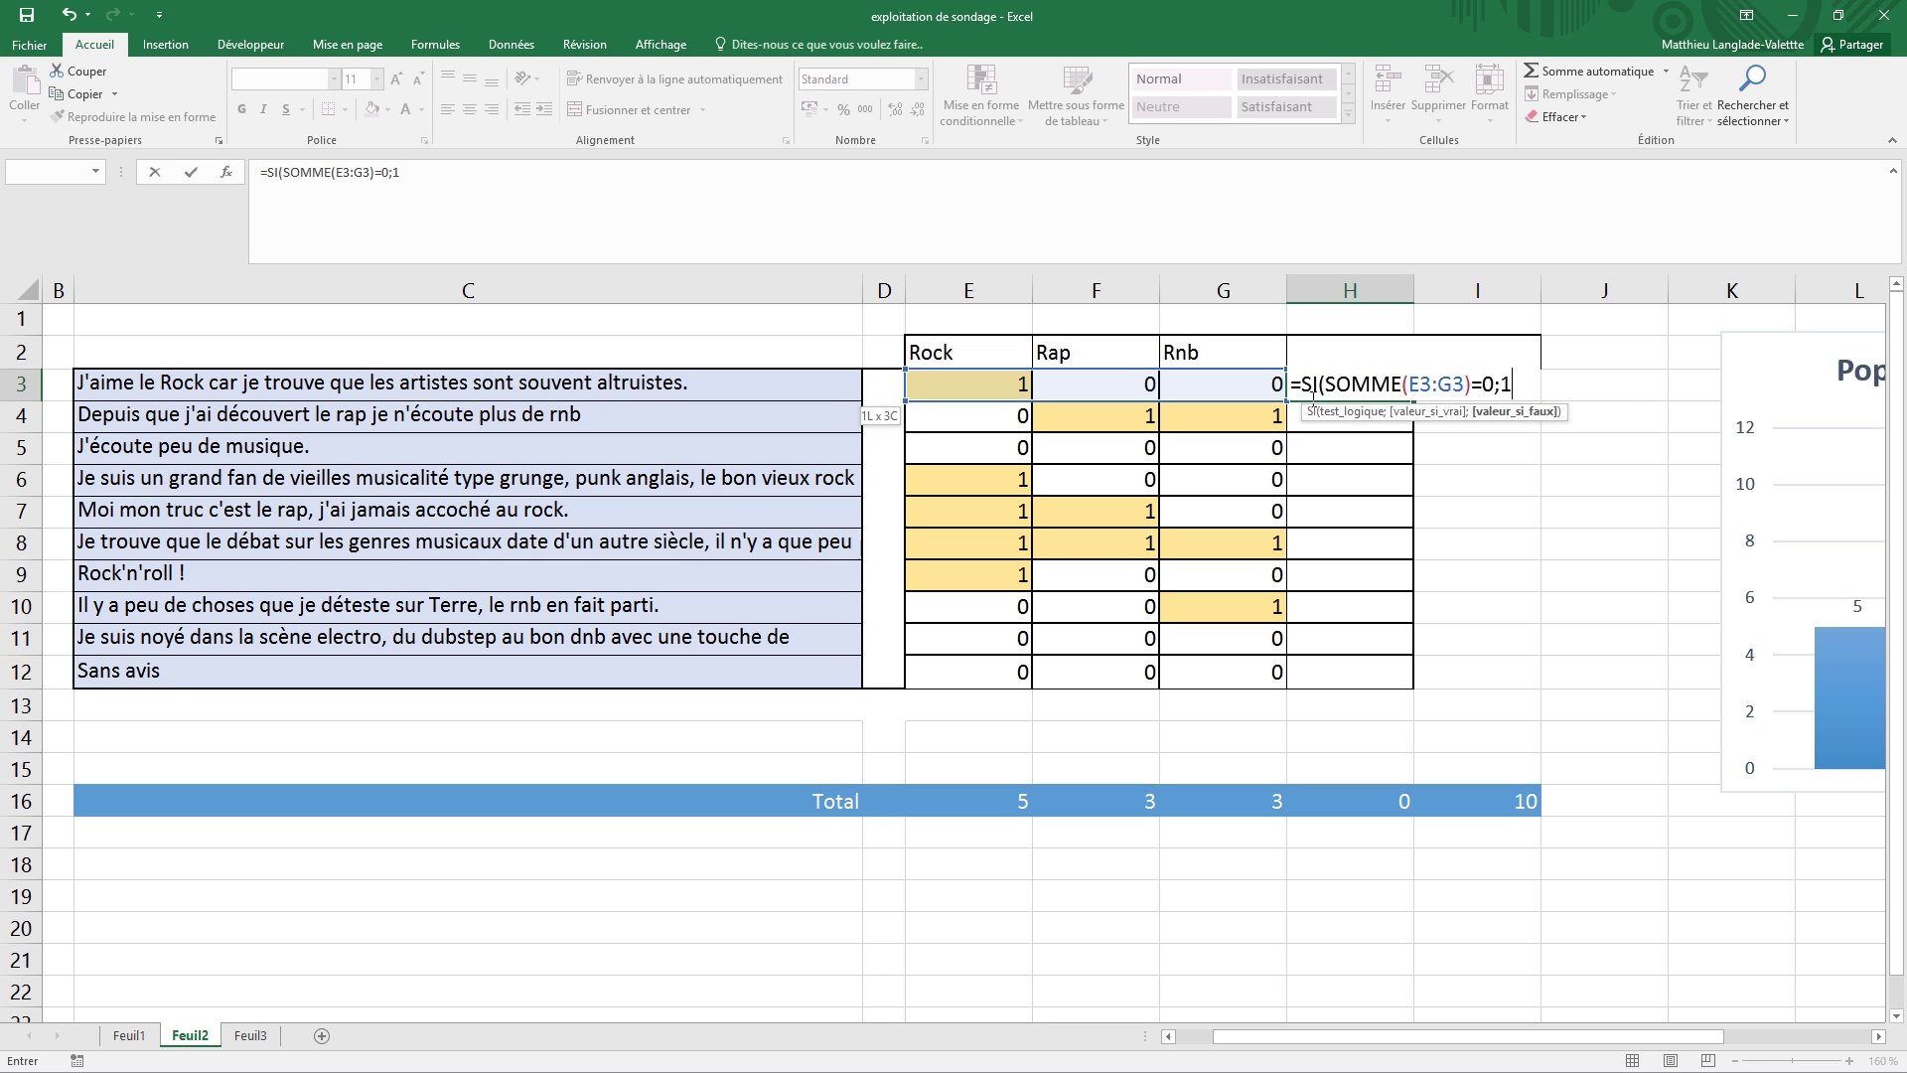
text(;0)
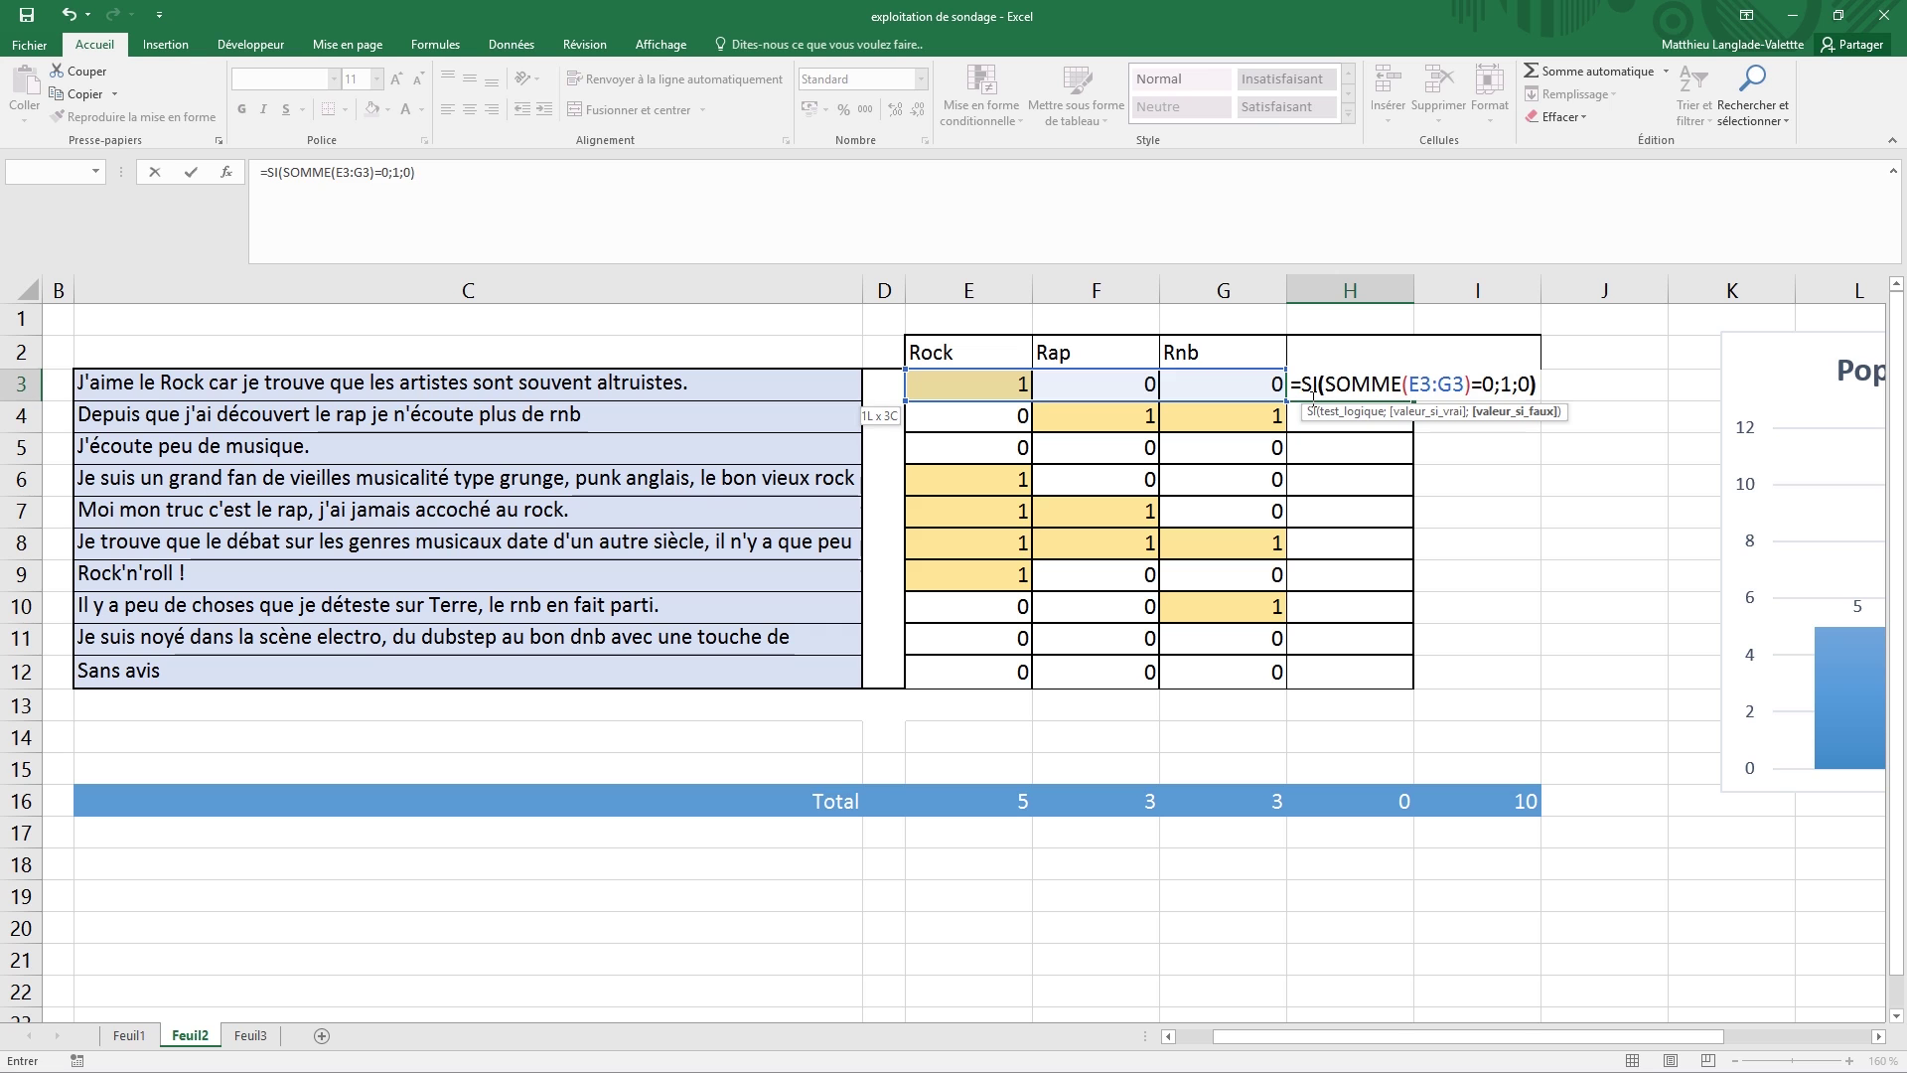
key(Return)
- Fill the H3 formula down the Aucun column to row 12, then check the genre codes in rows 5, 11 and 12
click(1331, 391)
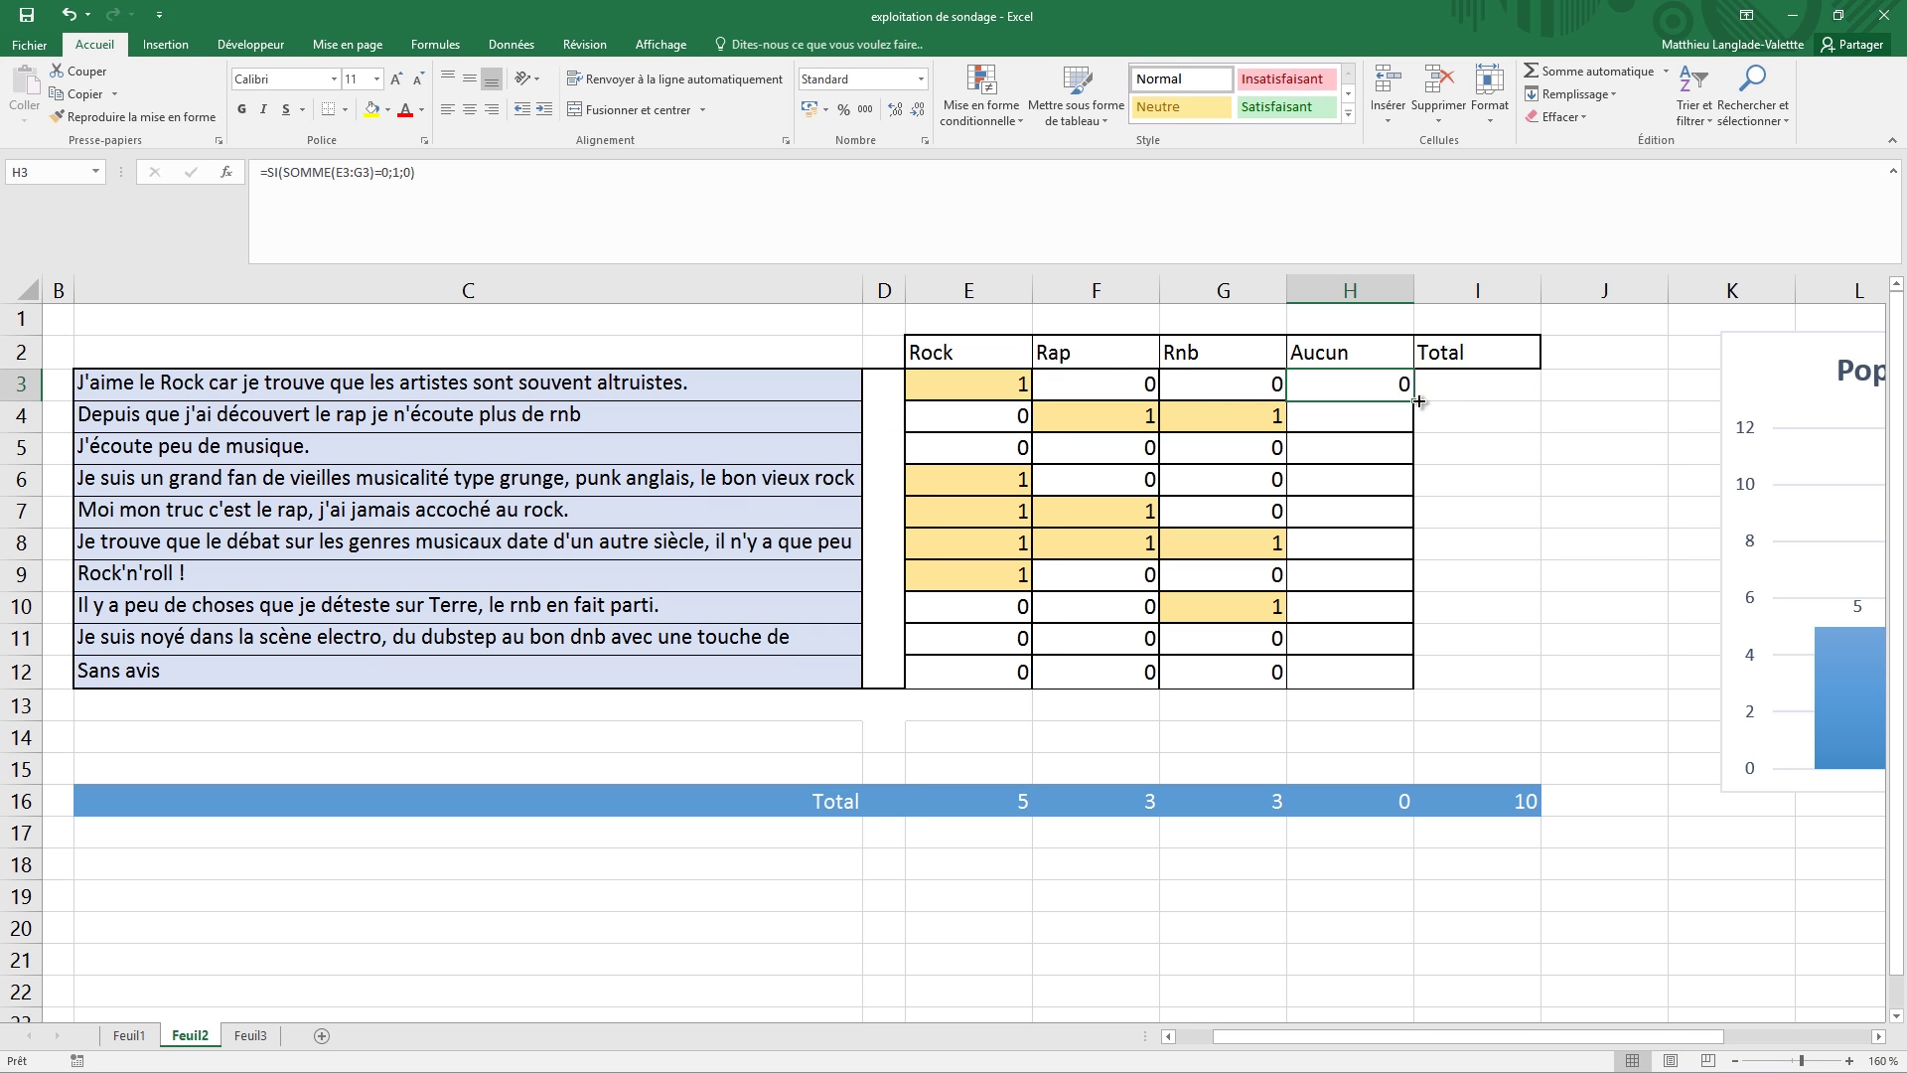
drag(1414, 406, 1410, 689)
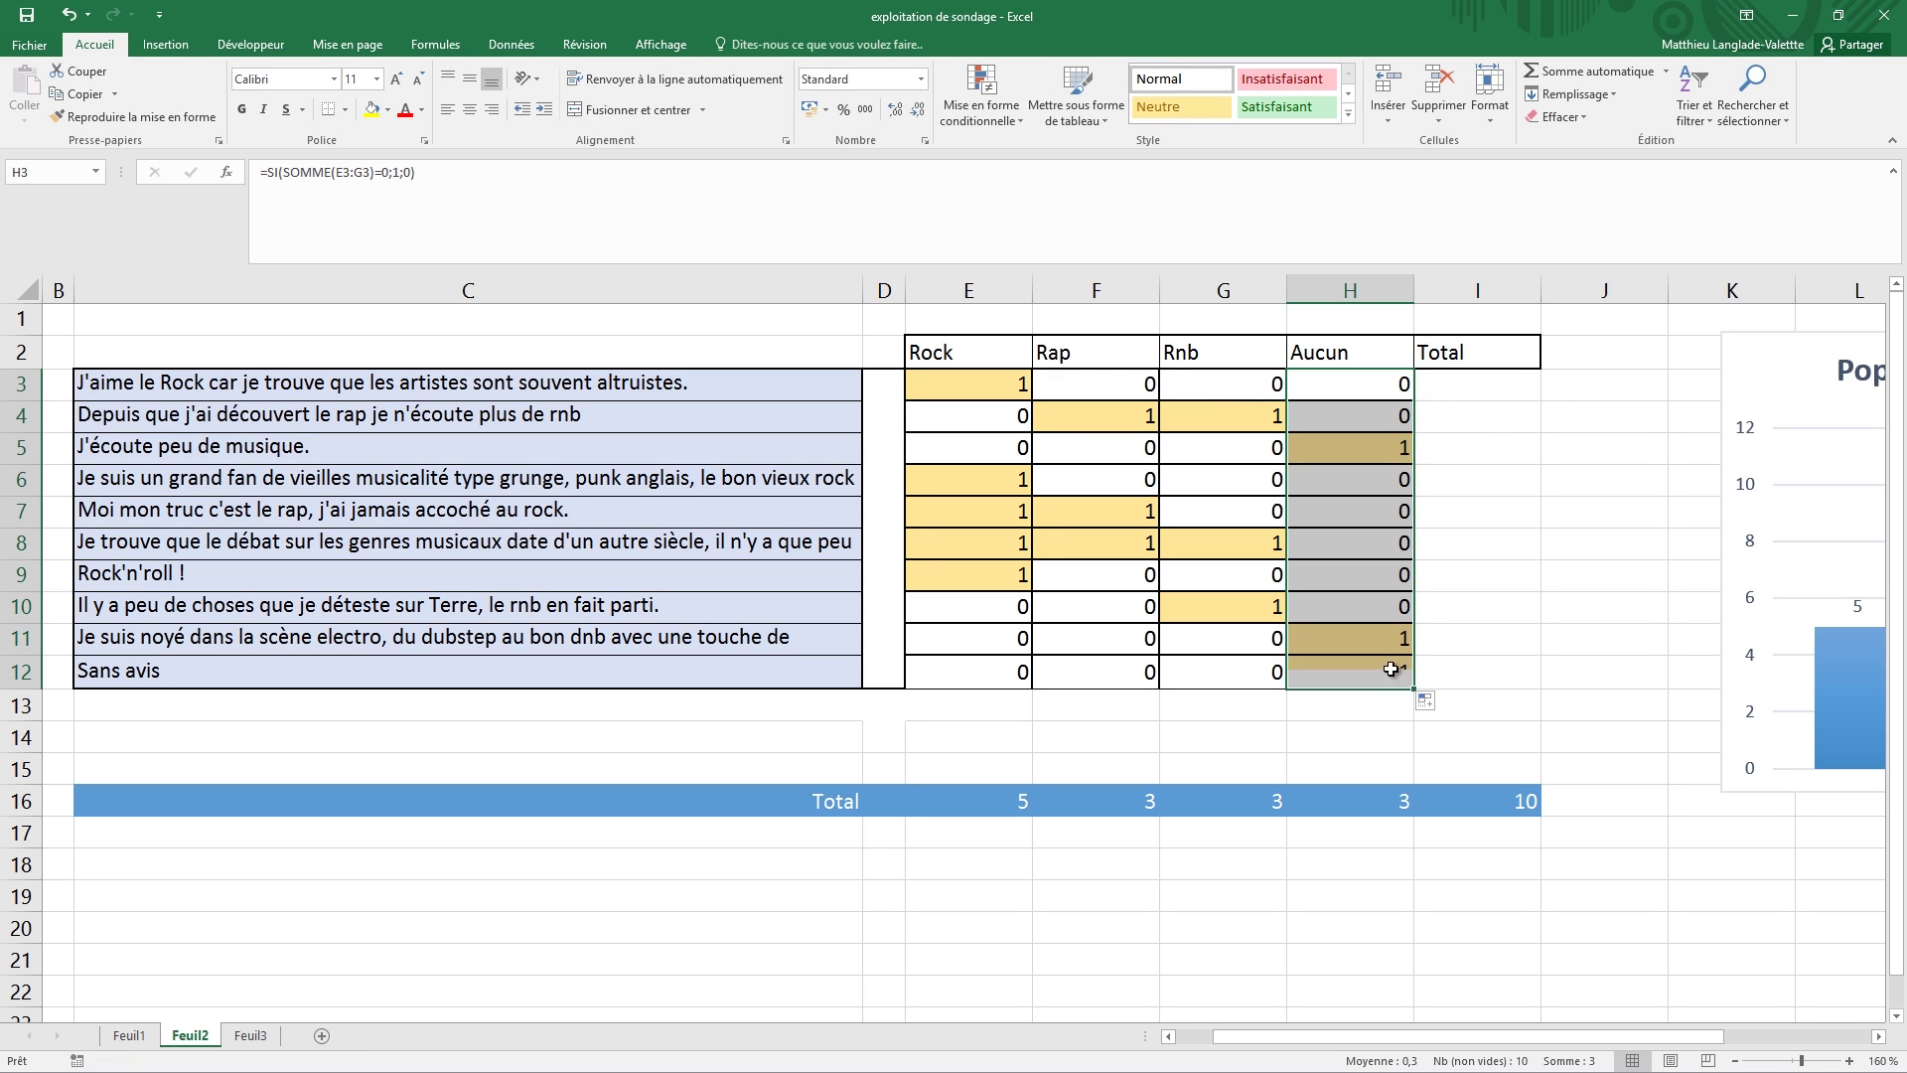
drag(1263, 450, 952, 449)
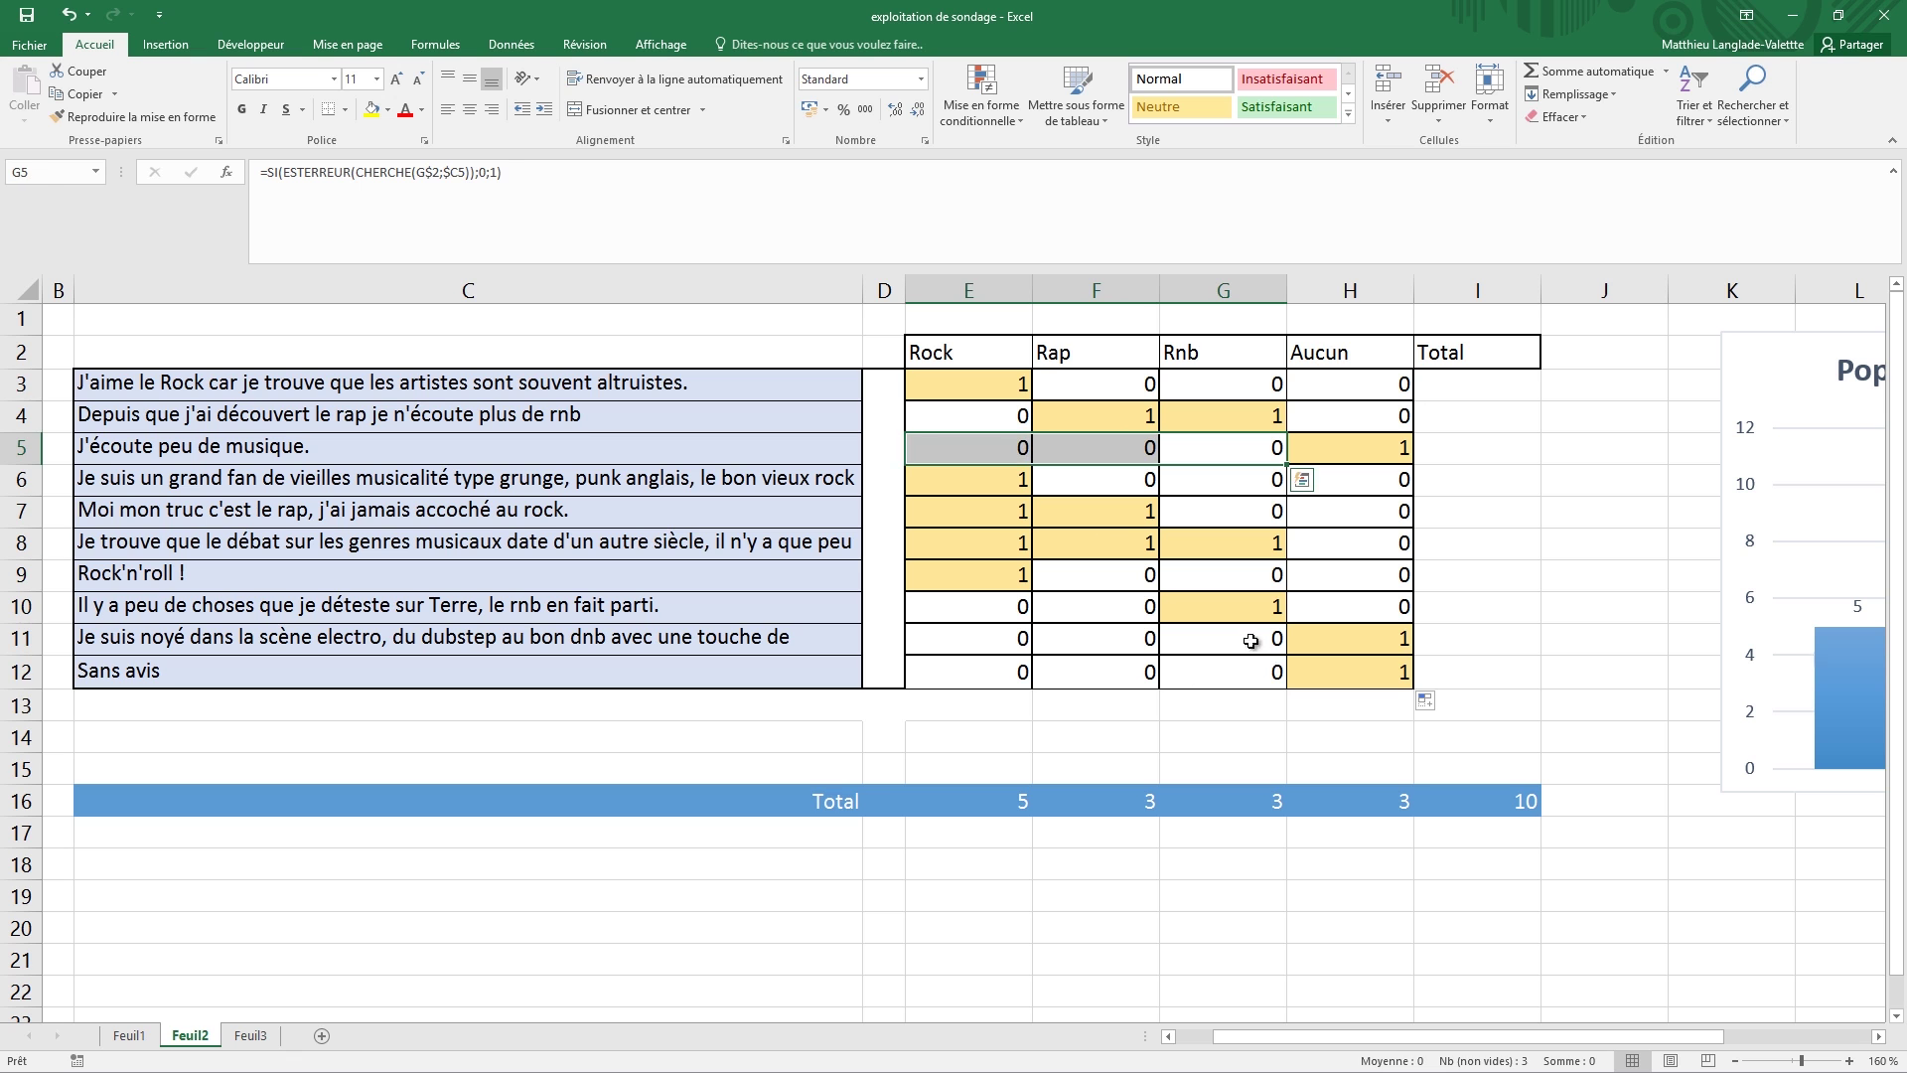
drag(1254, 643, 1050, 678)
click(1348, 648)
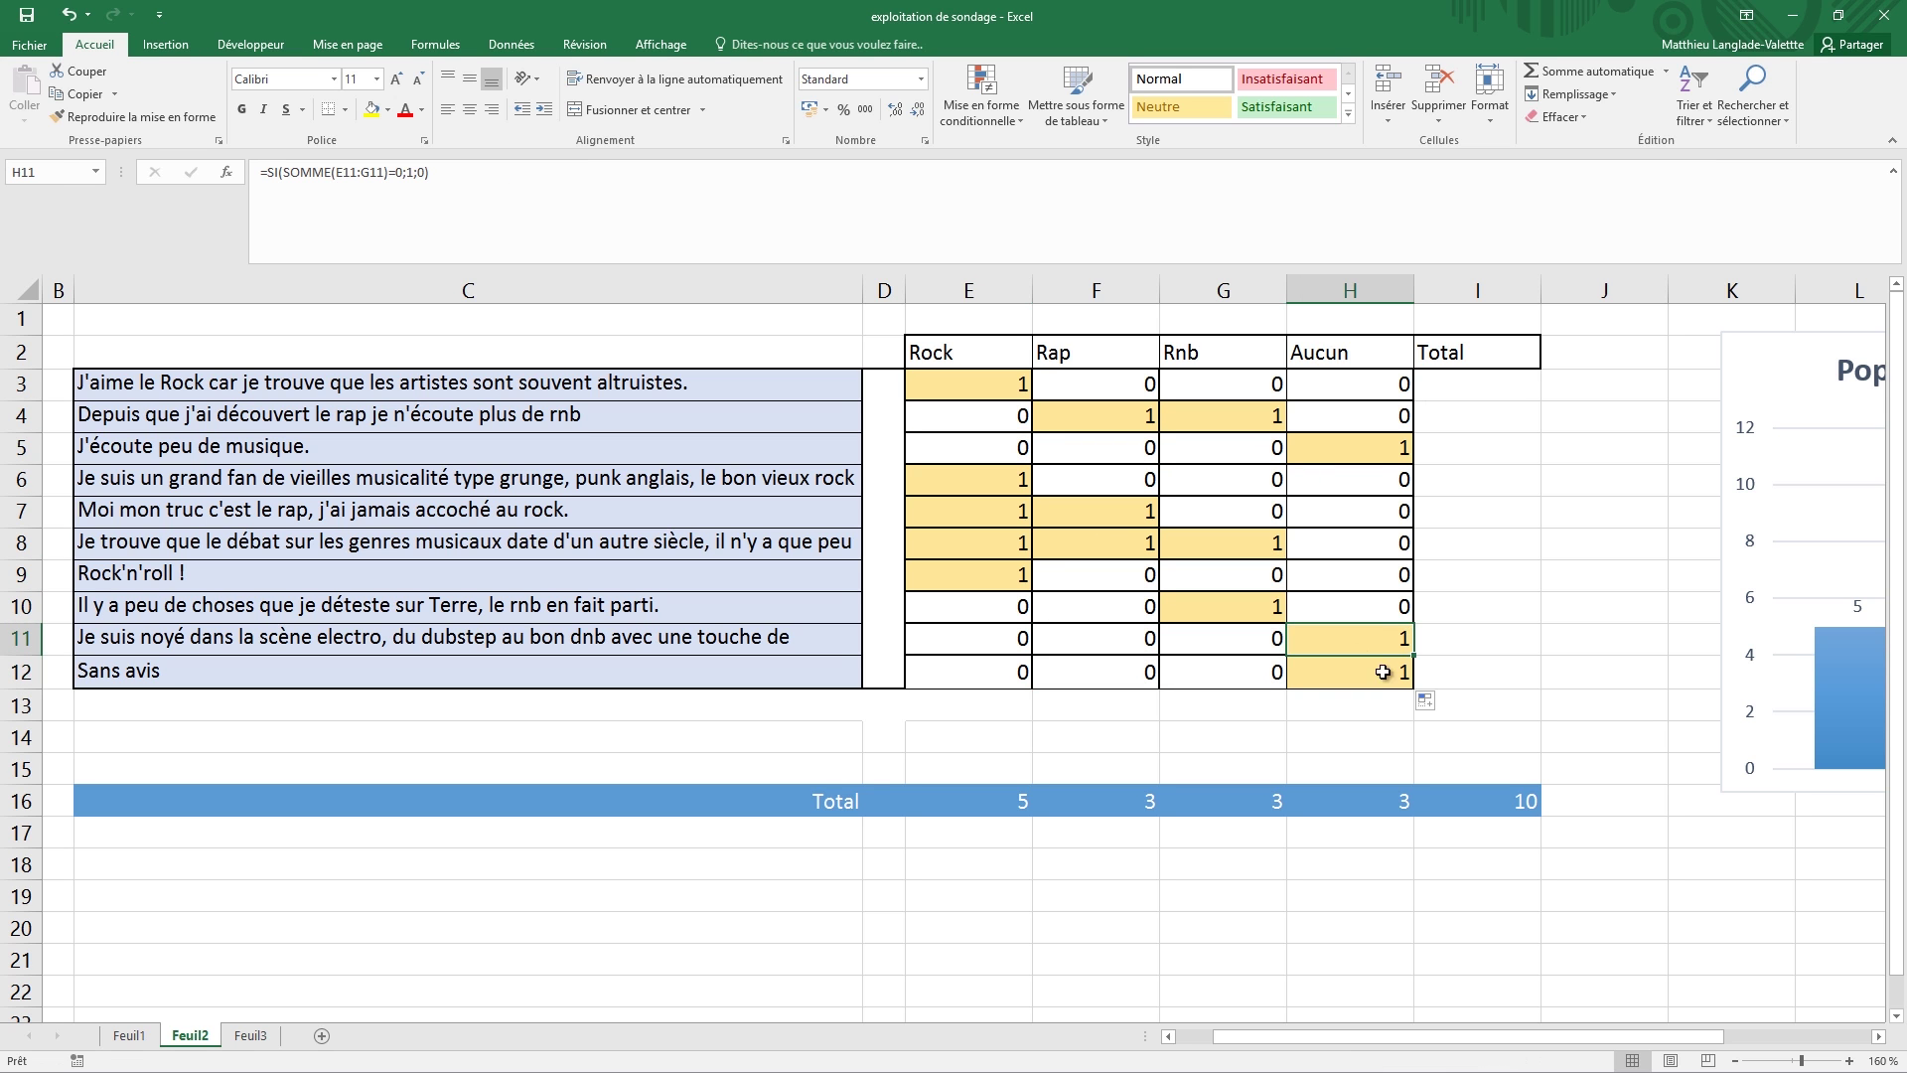
click(1422, 586)
- Examine the chart "Popularité du genre dans les réponses" and its source ranges beside the coded table
scroll(1422, 593, down, 4)
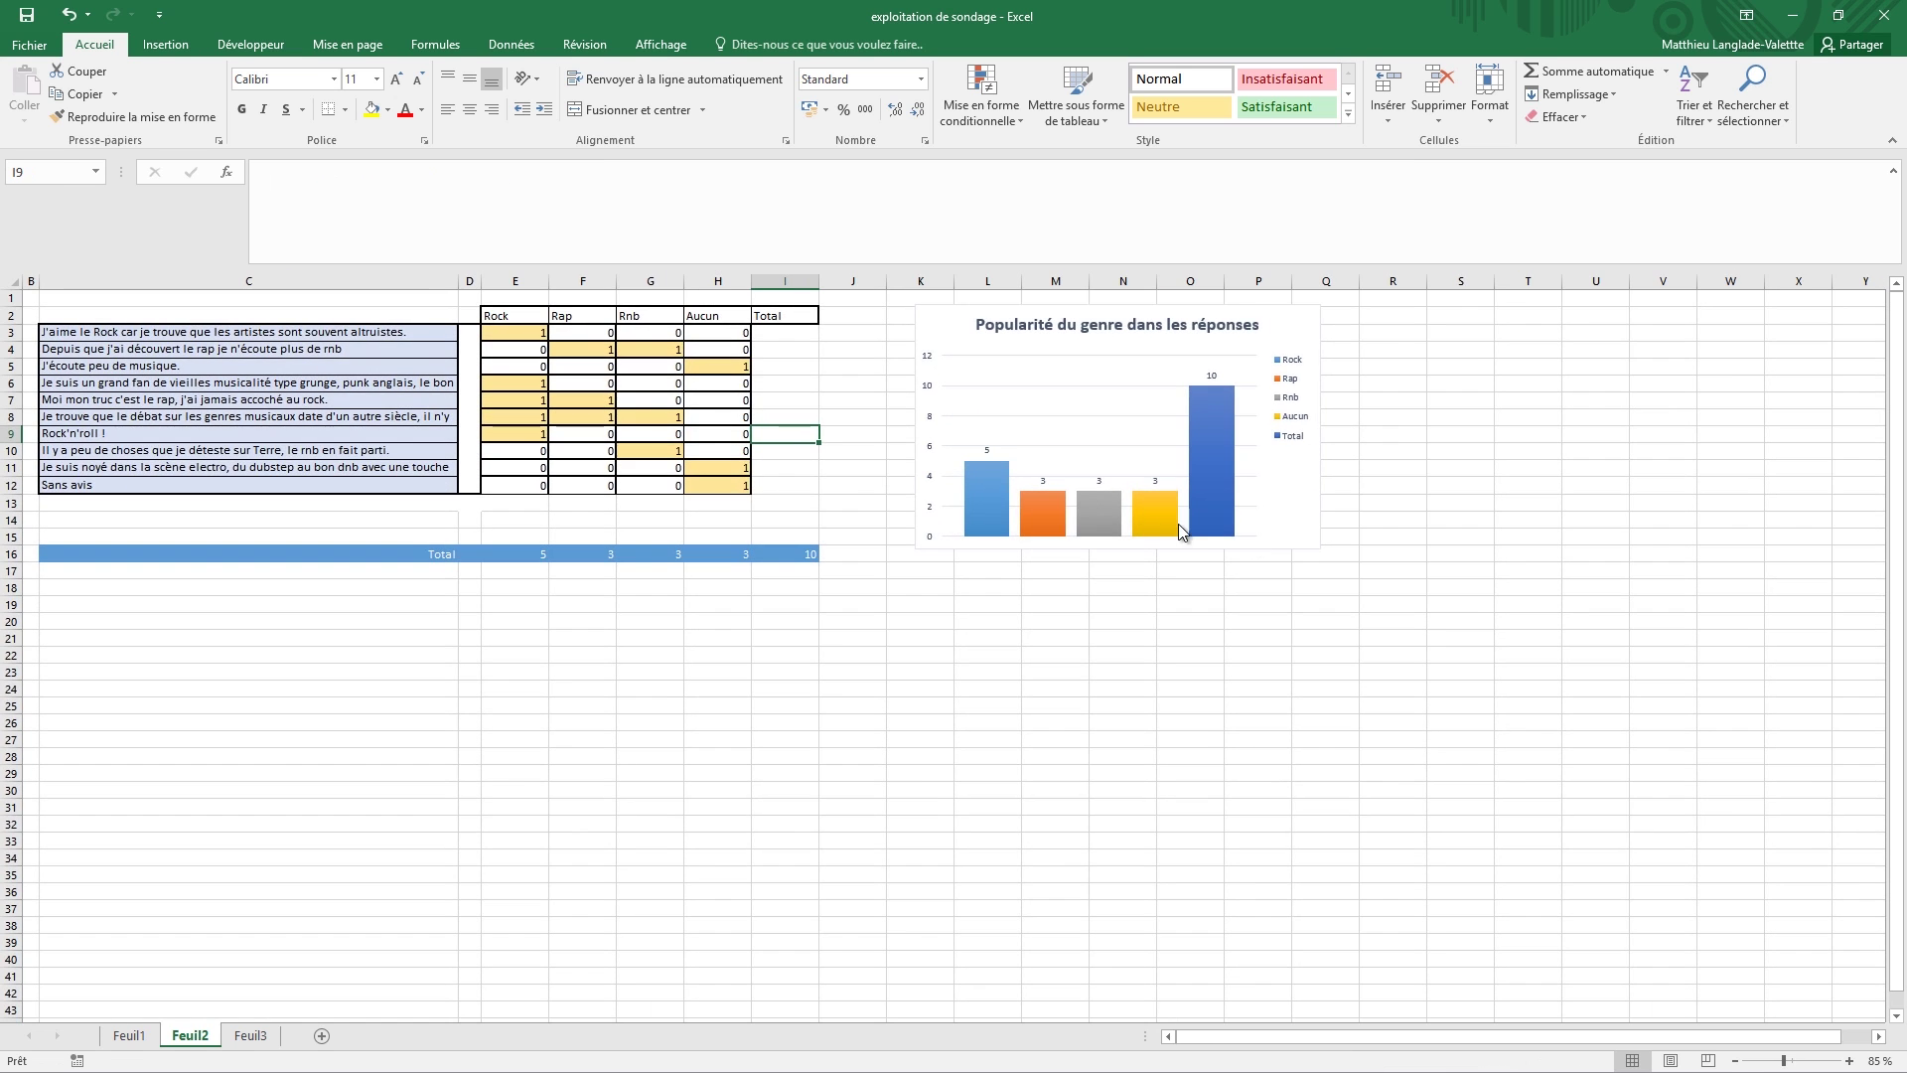
click(1235, 456)
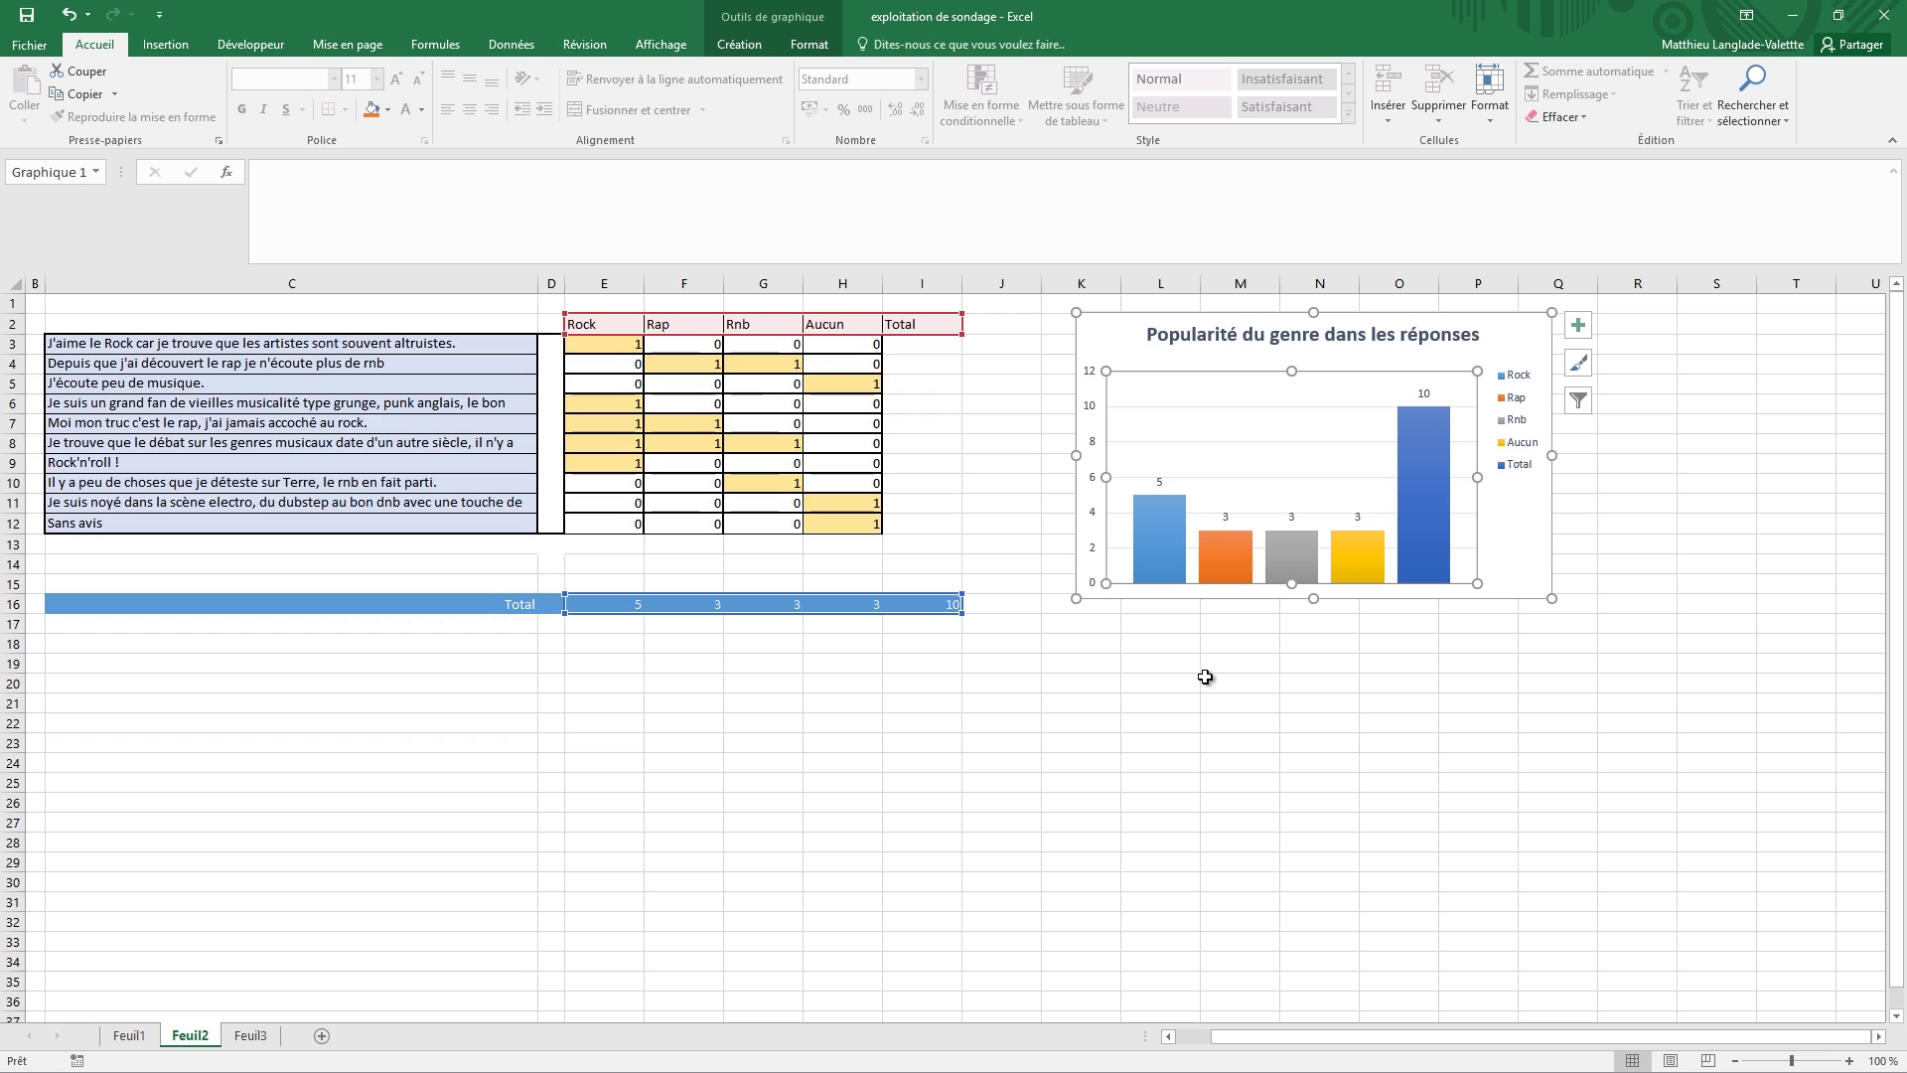
click(1023, 545)
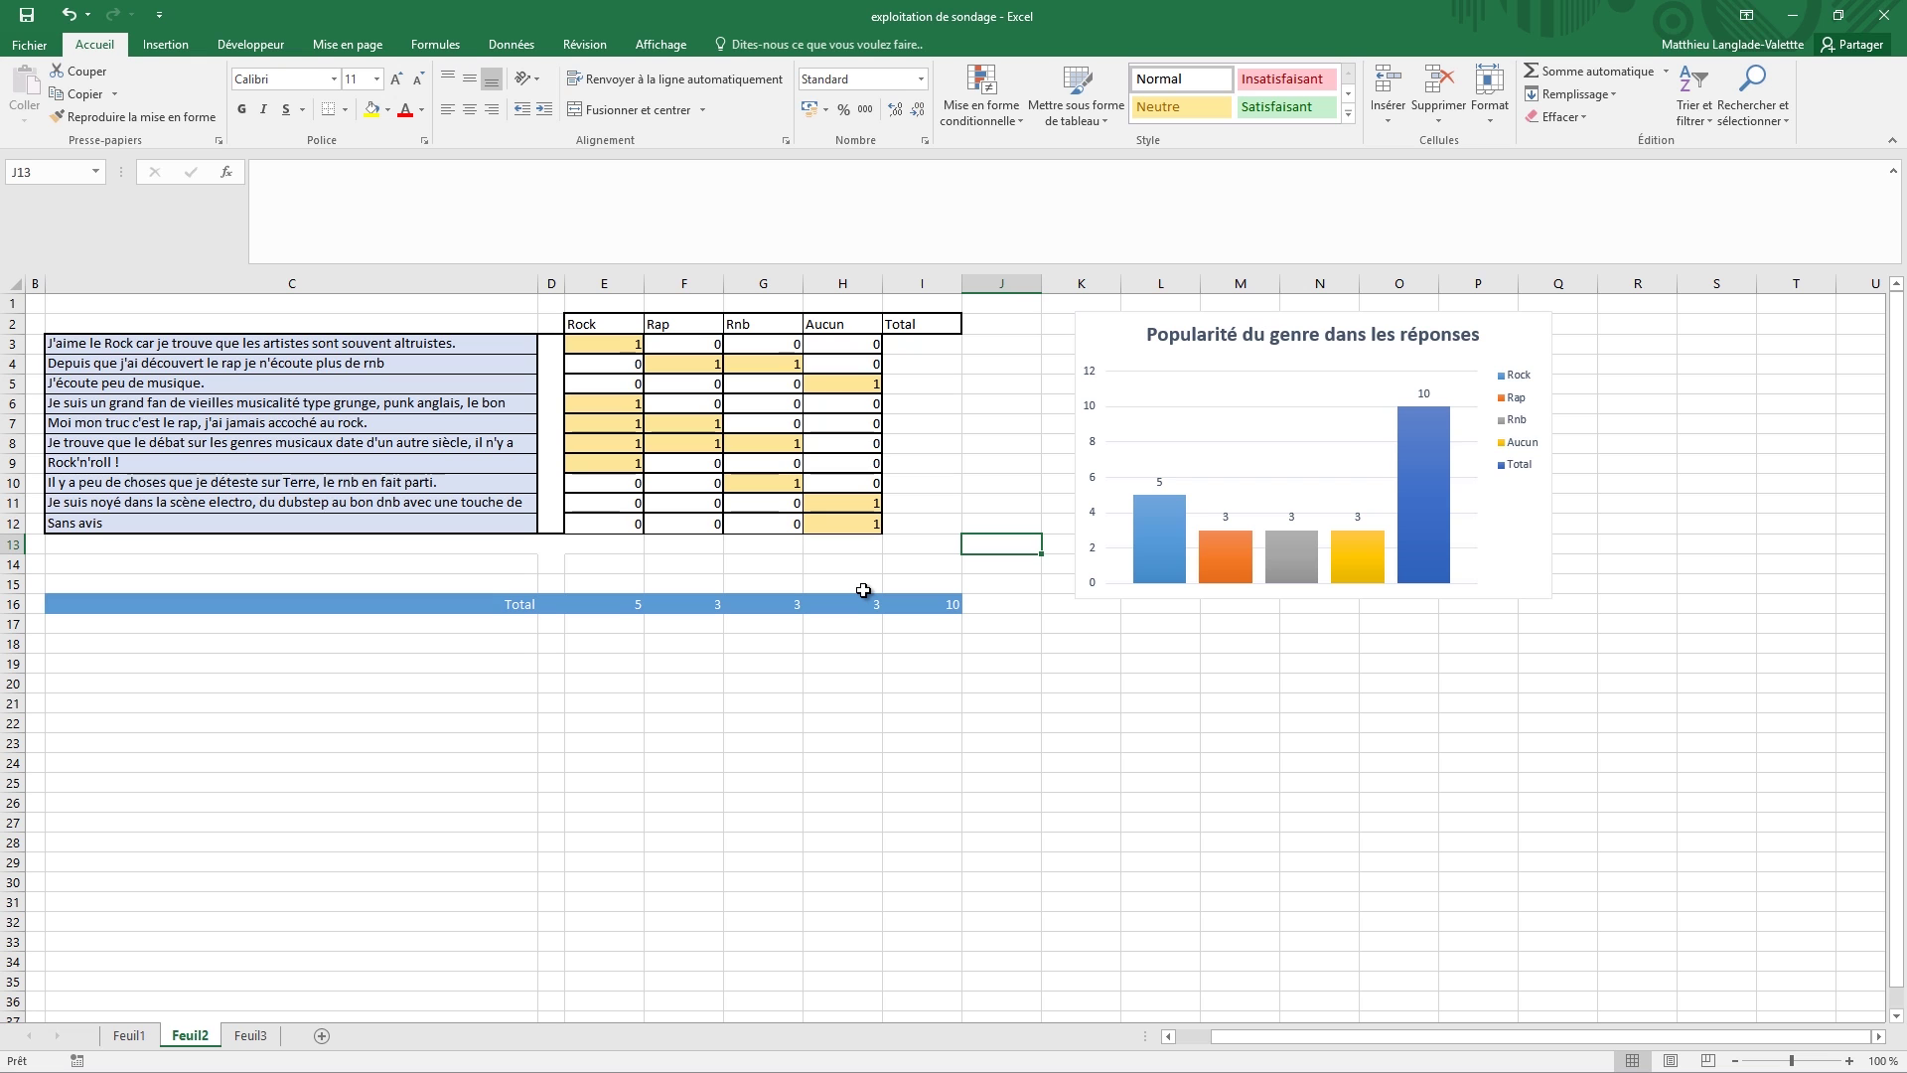
click(1020, 465)
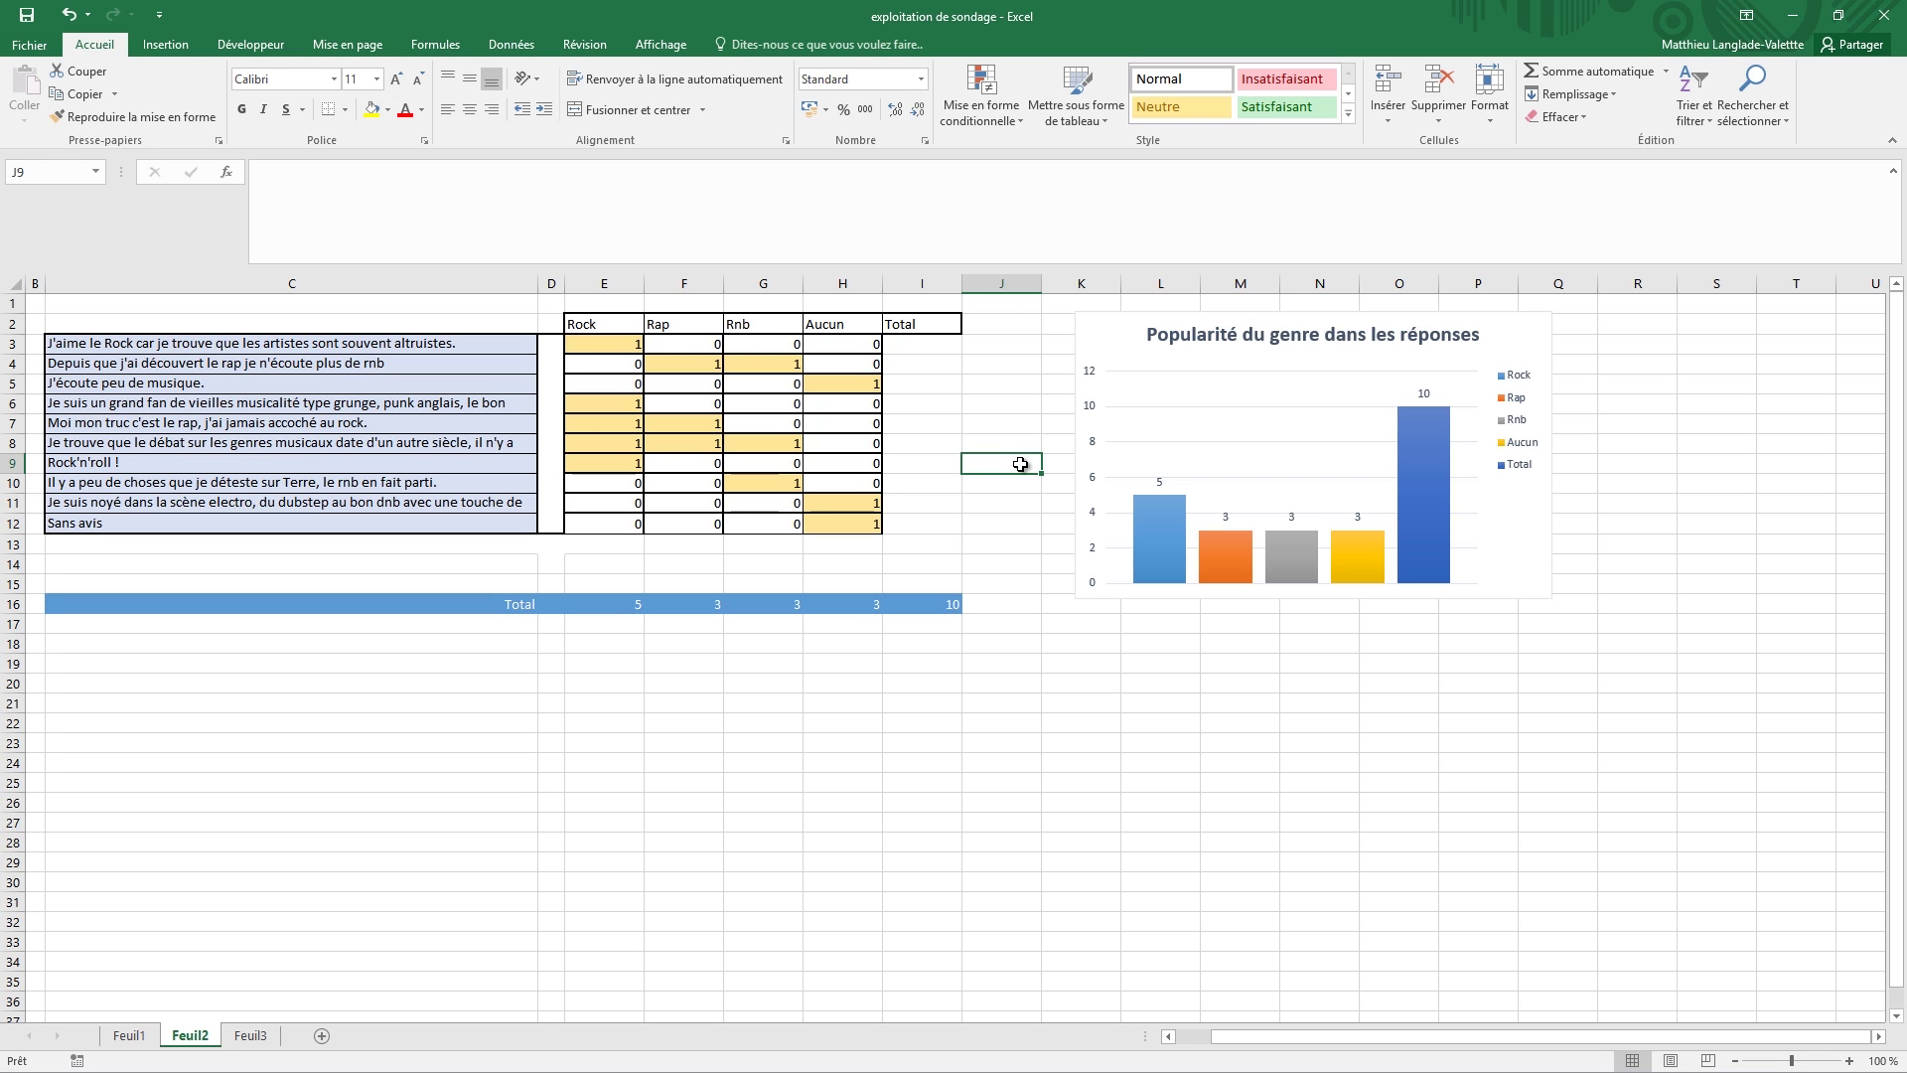